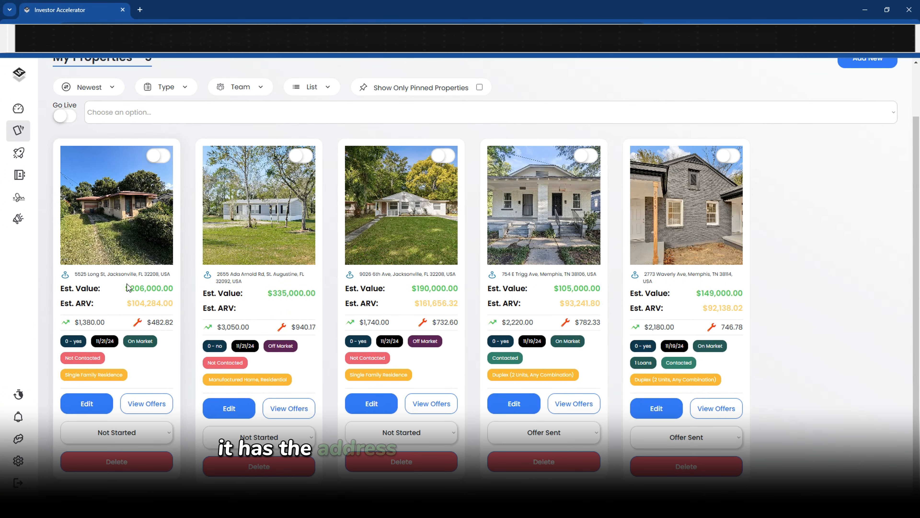
Review the first property's Zillow listing, $206,000.00 estimated value, ARV, date, tags and progress status
click(127, 275)
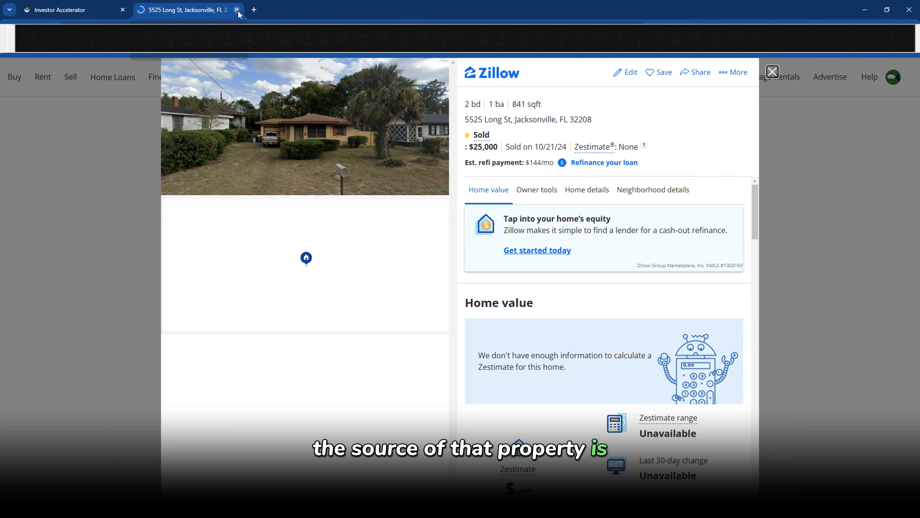
click(237, 10)
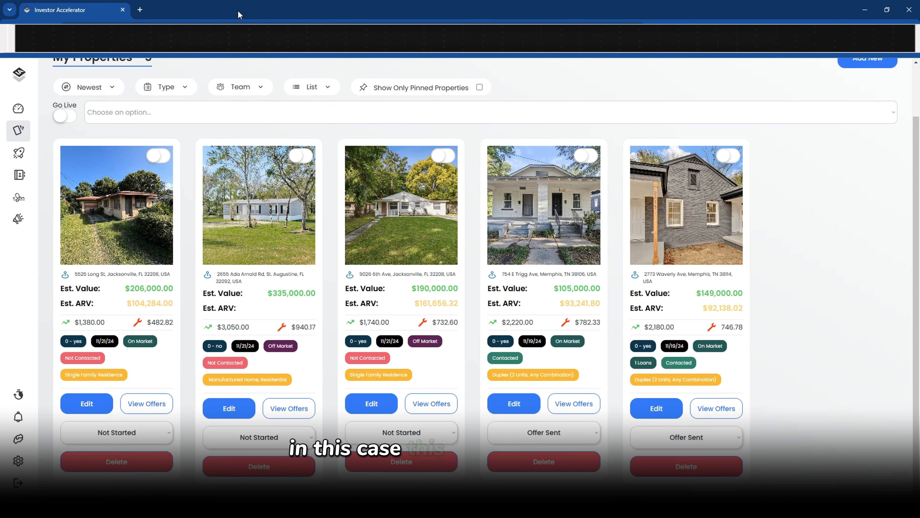
drag(112, 290, 177, 290)
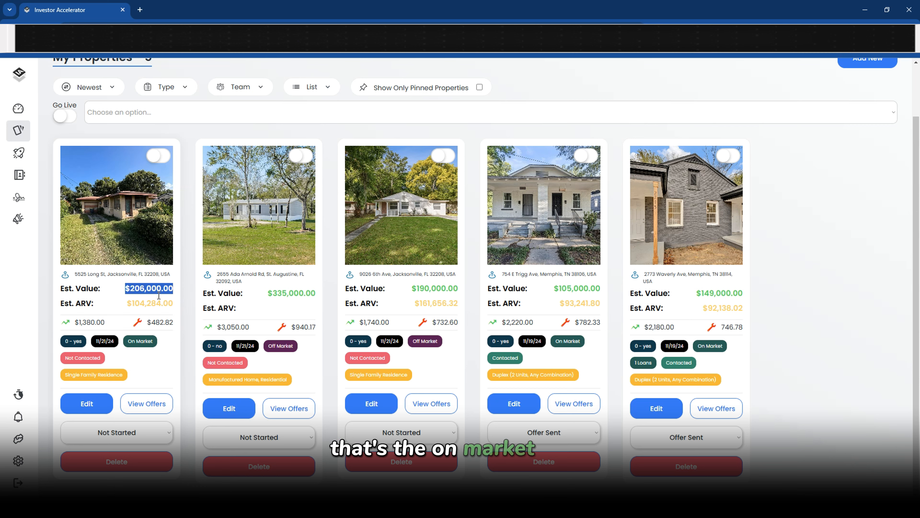
drag(111, 290, 175, 289)
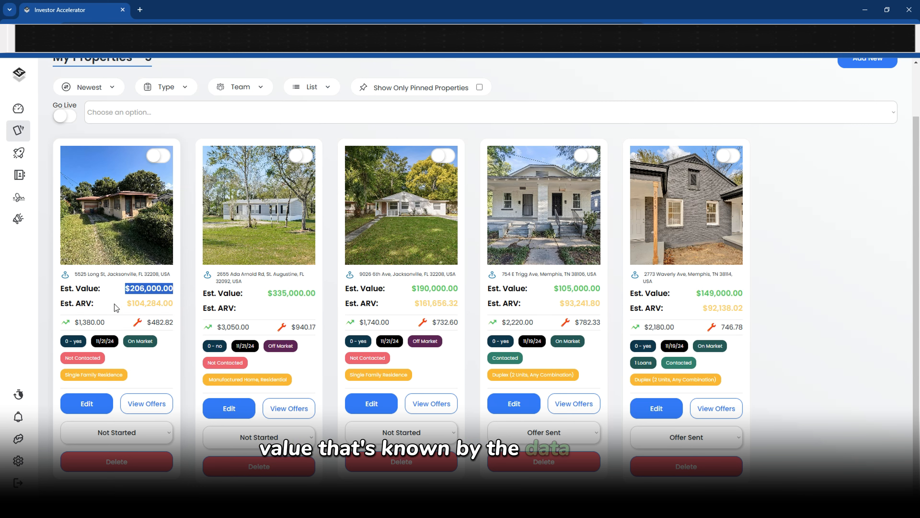
drag(113, 304, 170, 303)
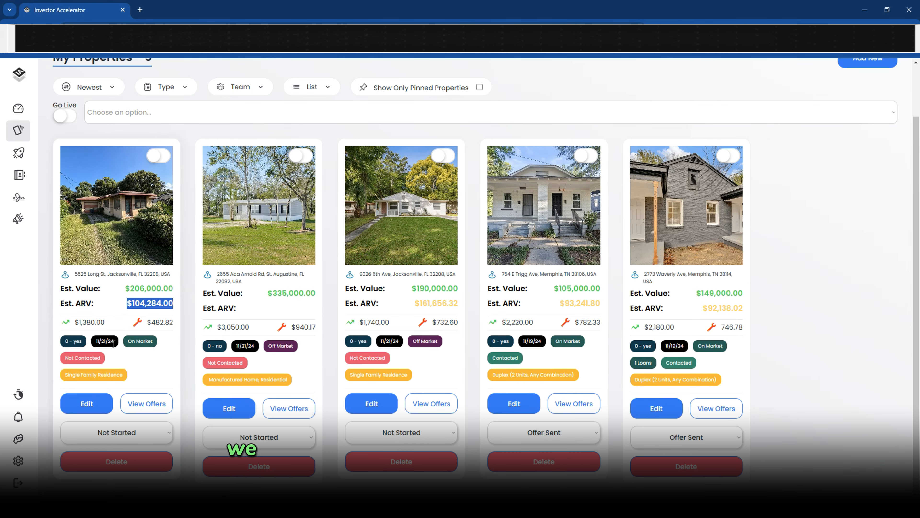
drag(99, 340, 145, 344)
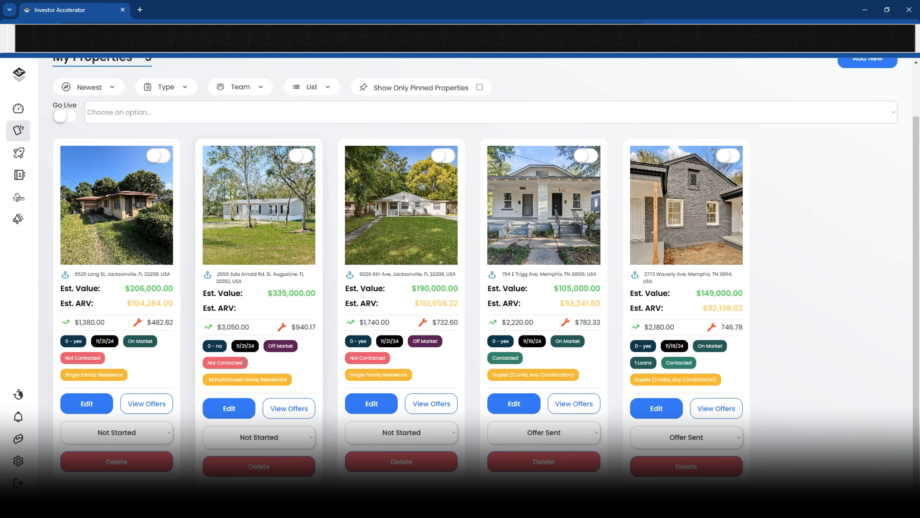
drag(246, 363, 211, 367)
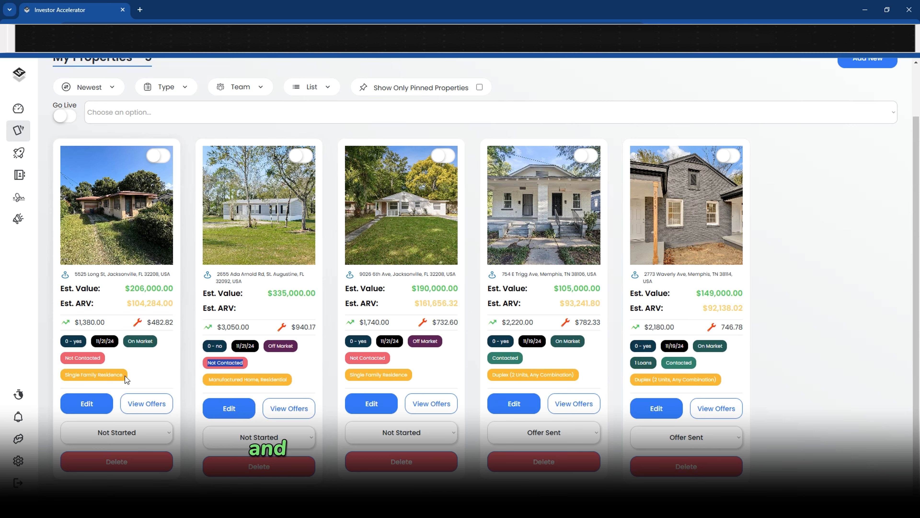
drag(125, 376, 64, 375)
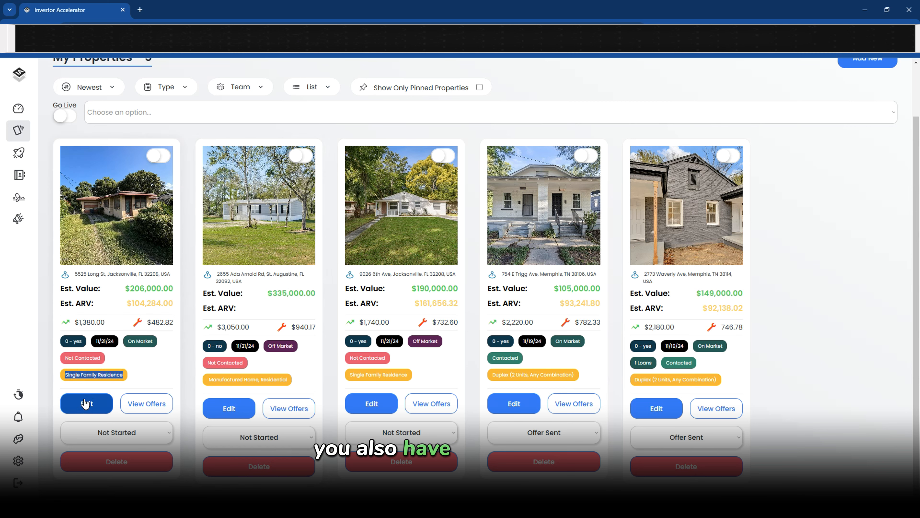
click(127, 433)
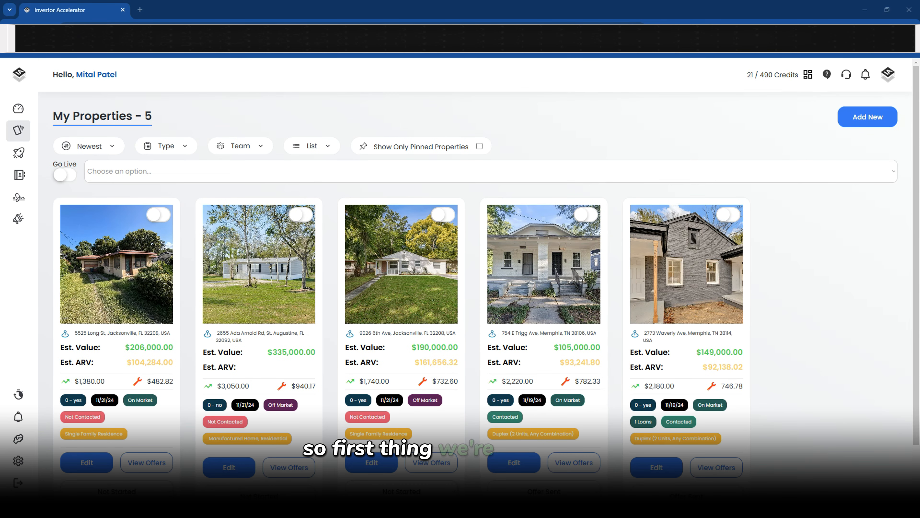
click(875, 122)
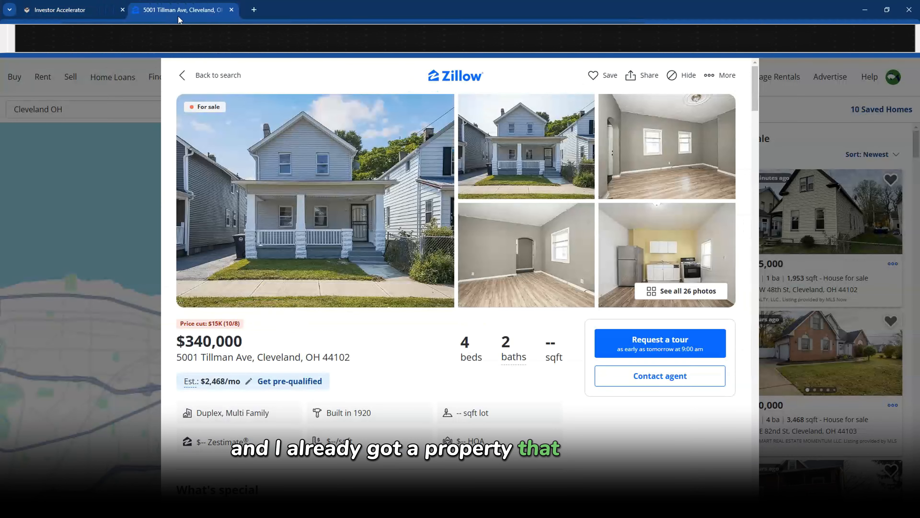
triple_click(252, 358)
key(ctrl+c)
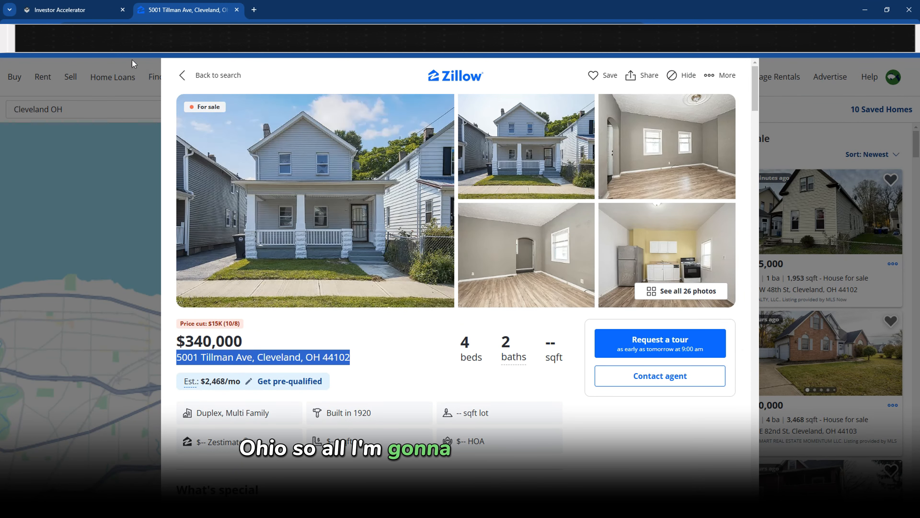
click(77, 13)
click(368, 281)
key(ctrl+v)
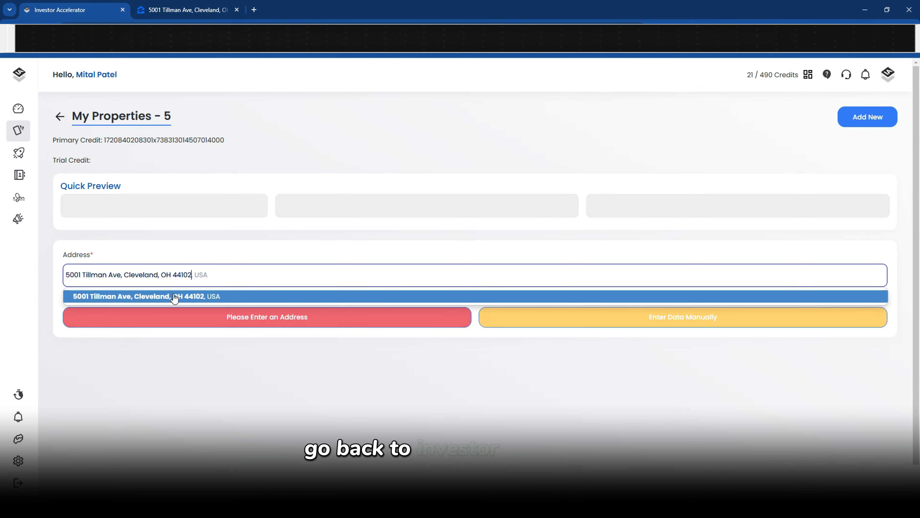
click(176, 294)
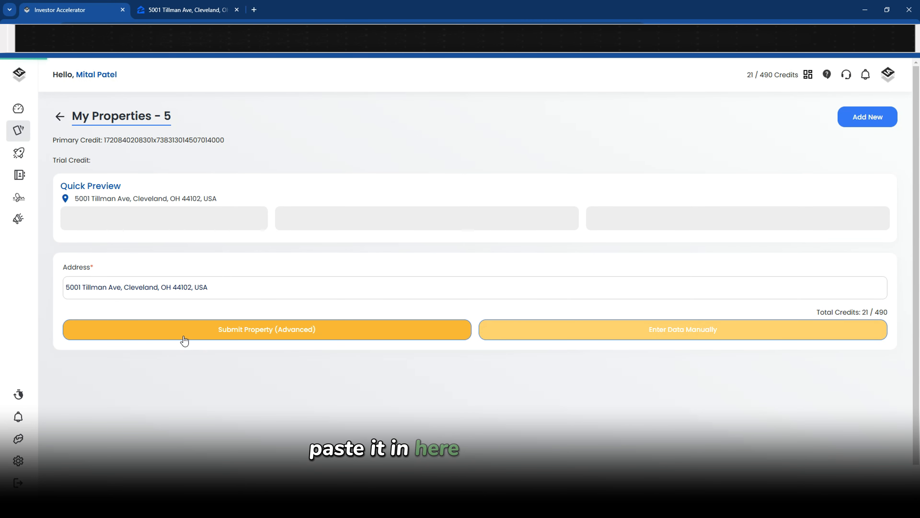
click(184, 340)
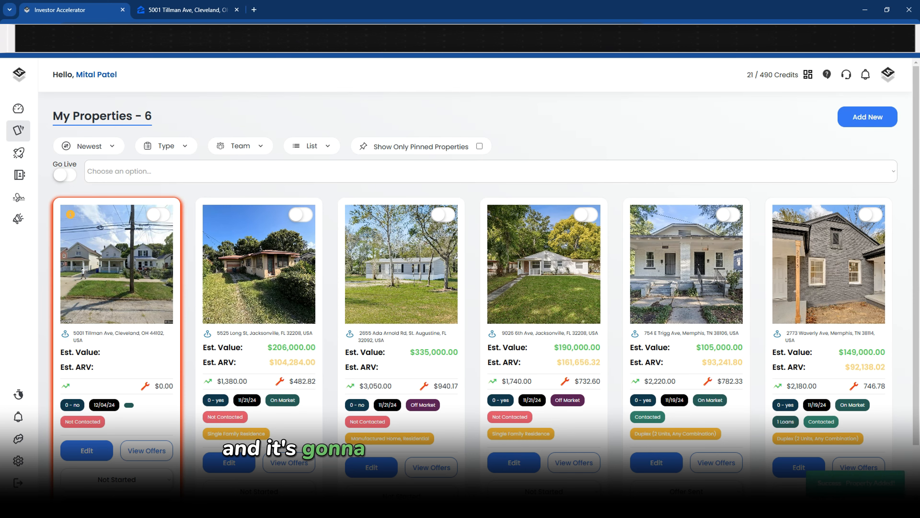
Review the new card's $340,000.00 estimated value, $0.00 ARV and Not Contacted tag against Zillow
scroll(79, 367, down, 2)
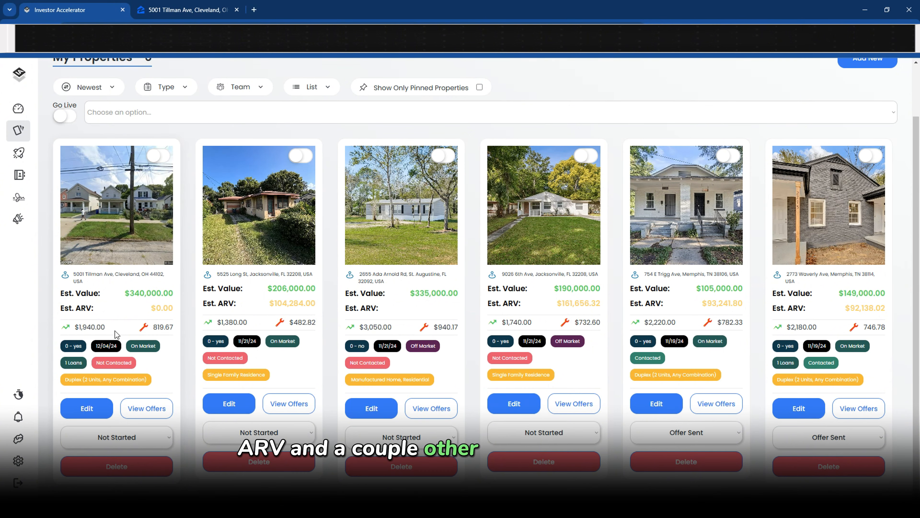
drag(125, 293, 162, 294)
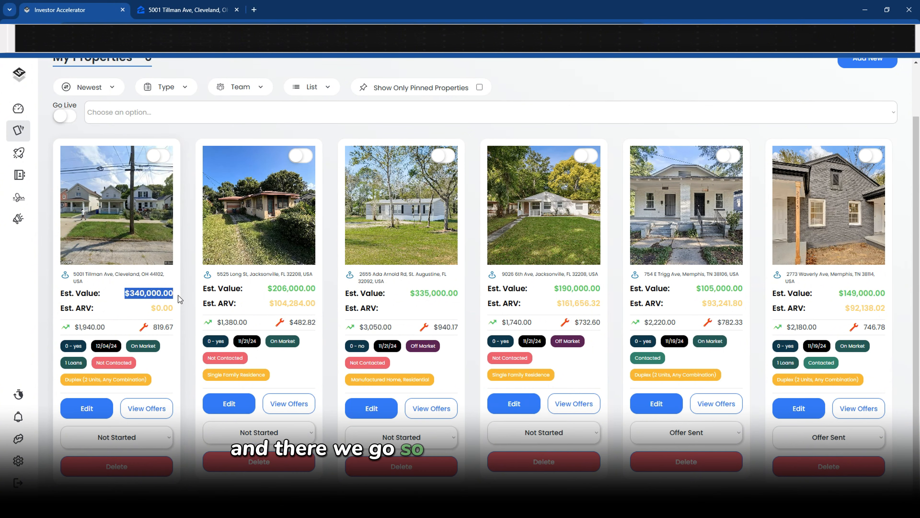
click(187, 10)
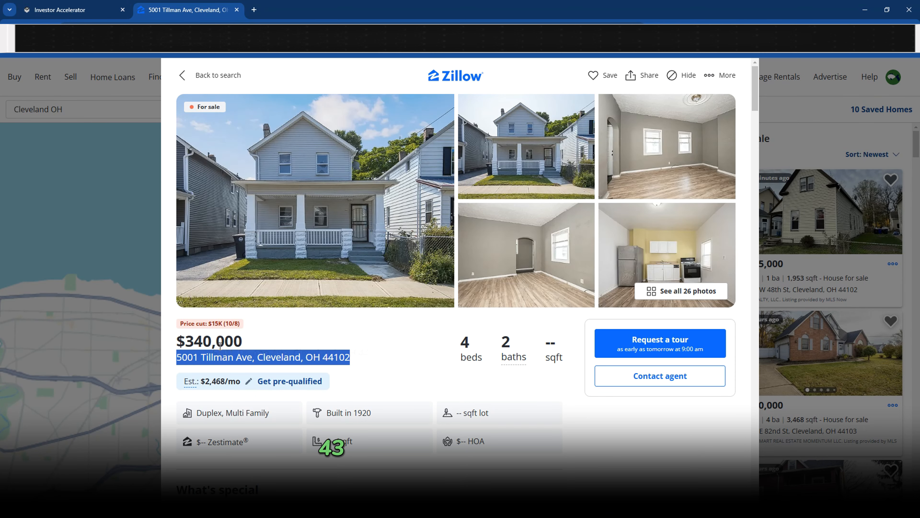
click(87, 10)
drag(75, 308, 165, 309)
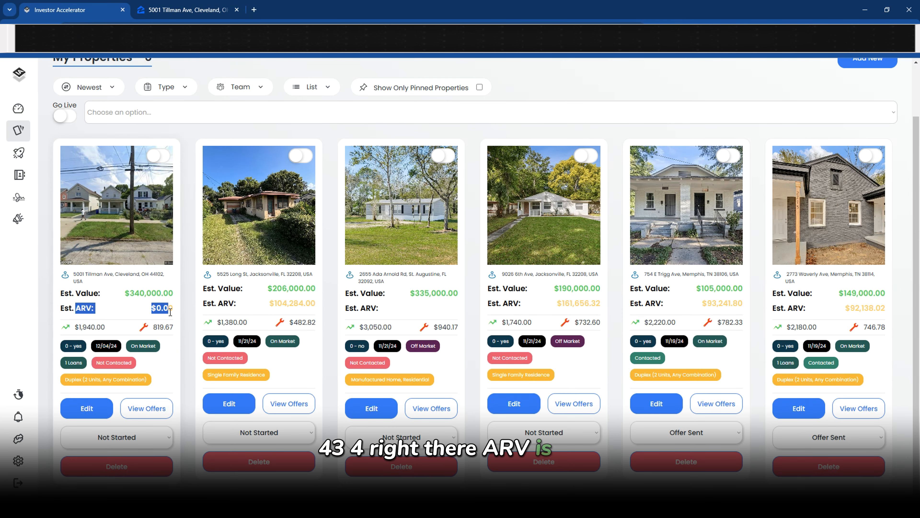
click(140, 315)
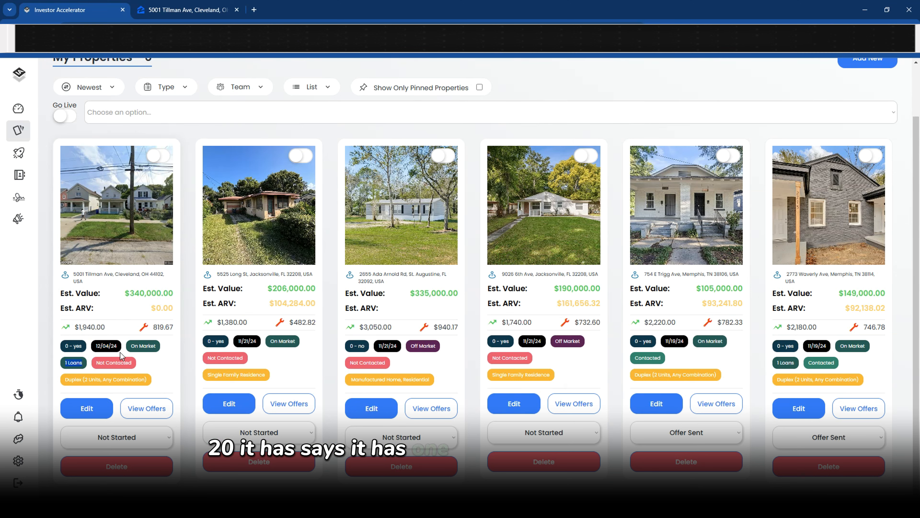
triple_click(98, 364)
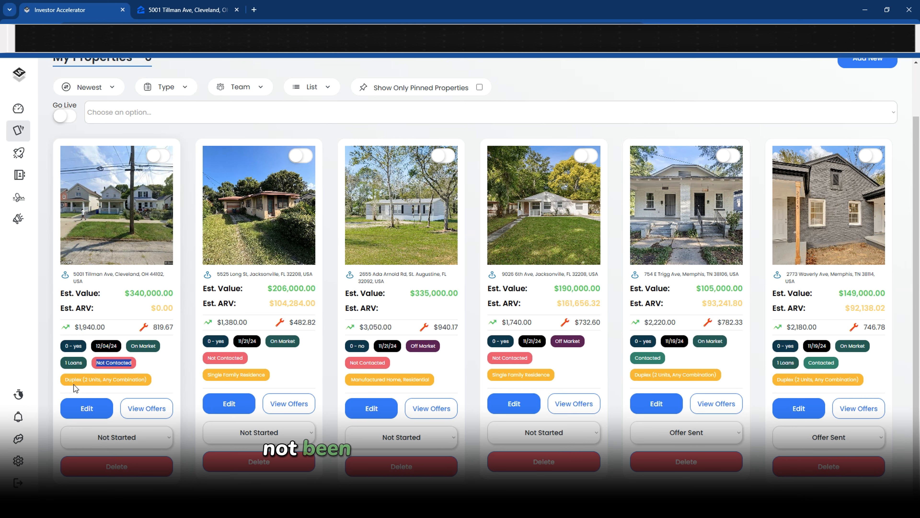
click(151, 383)
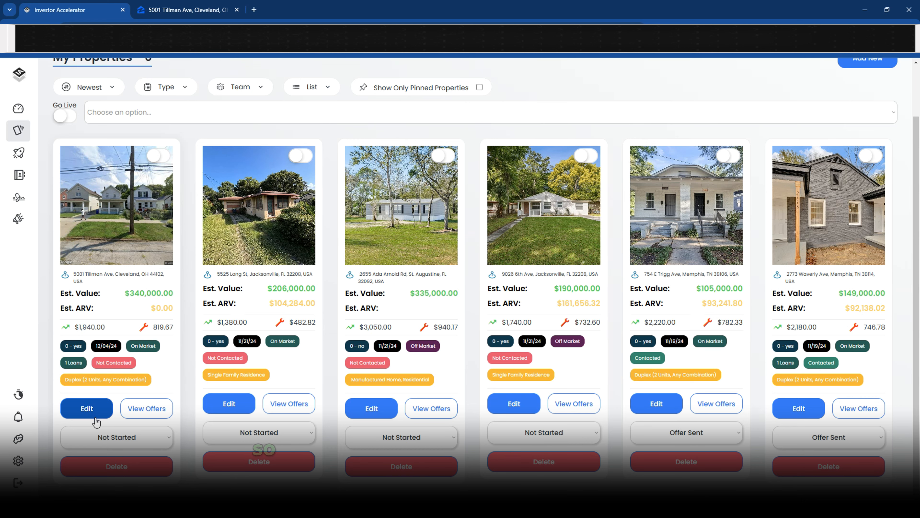
Open the Tillman Ave property's edit form, then return to its Zillow listing
click(88, 413)
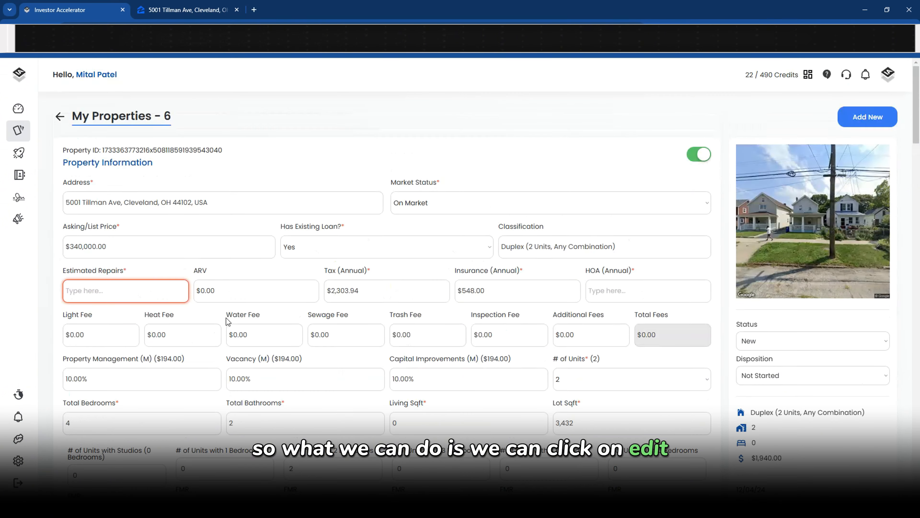
scroll(790, 263, down, 1)
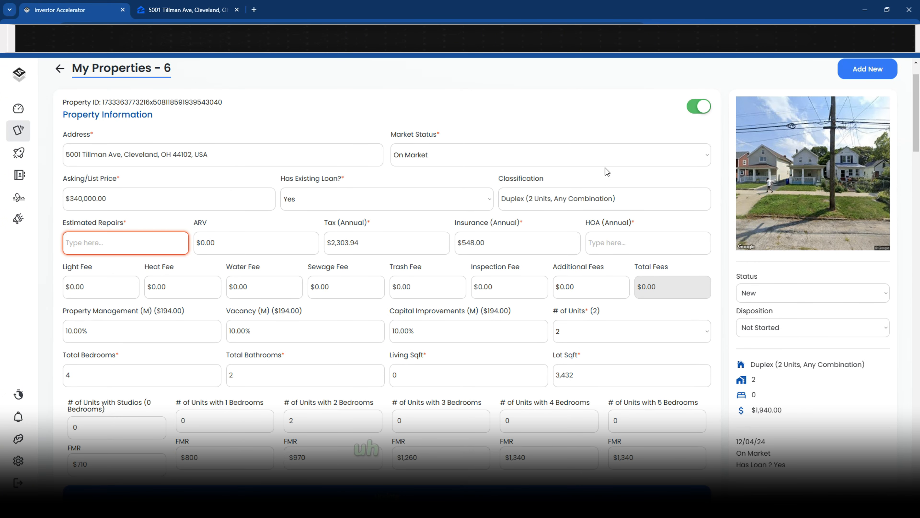
click(199, 11)
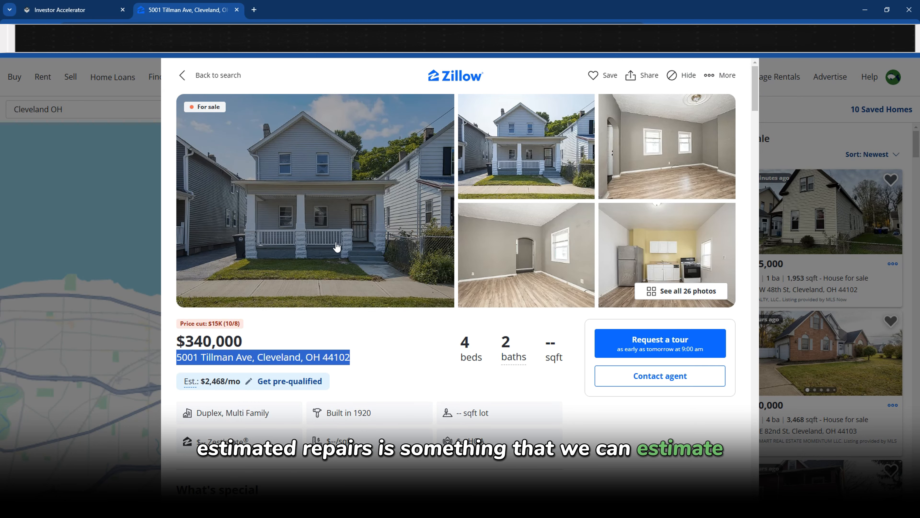
click(340, 246)
scroll(511, 252, down, 10)
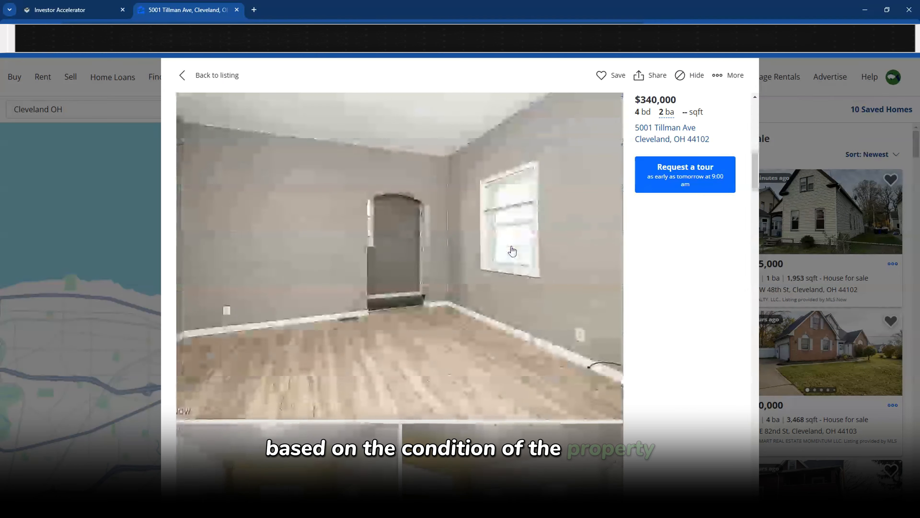
scroll(511, 251, down, 5)
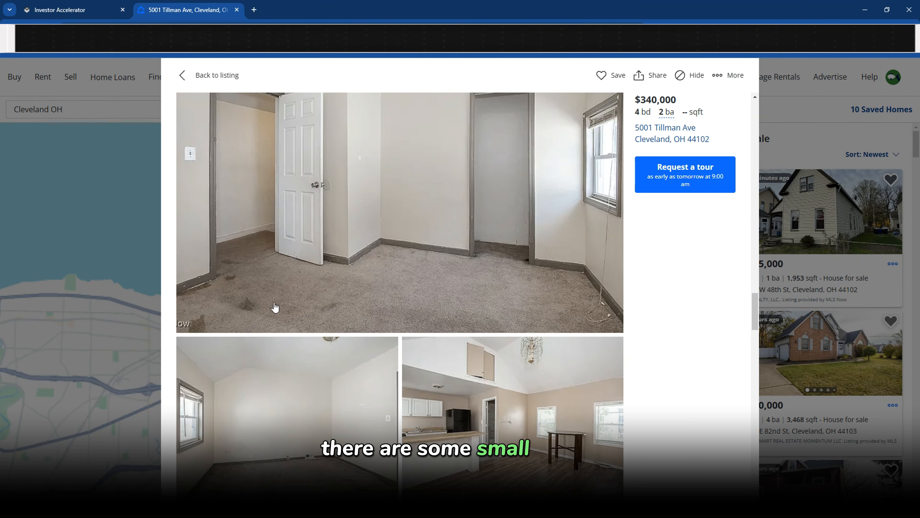
scroll(472, 281, down, 15)
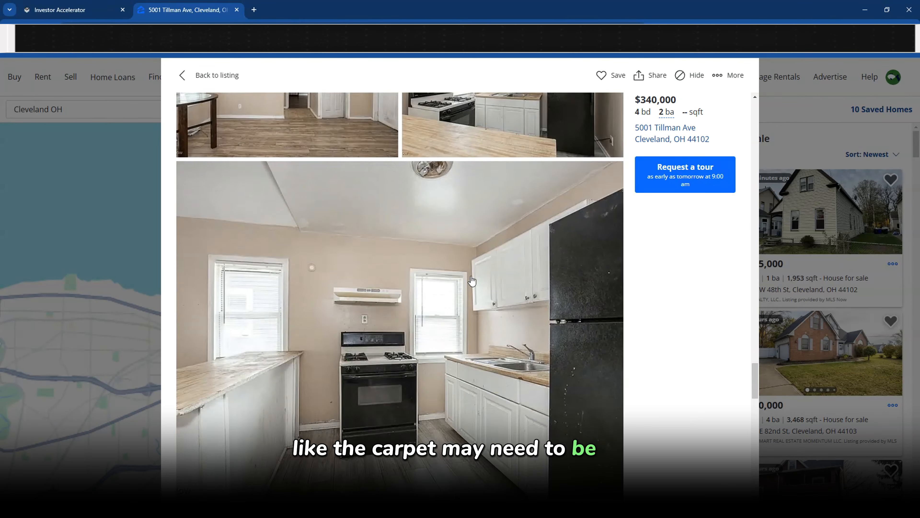
scroll(472, 281, down, 5)
scroll(298, 232, down, 6)
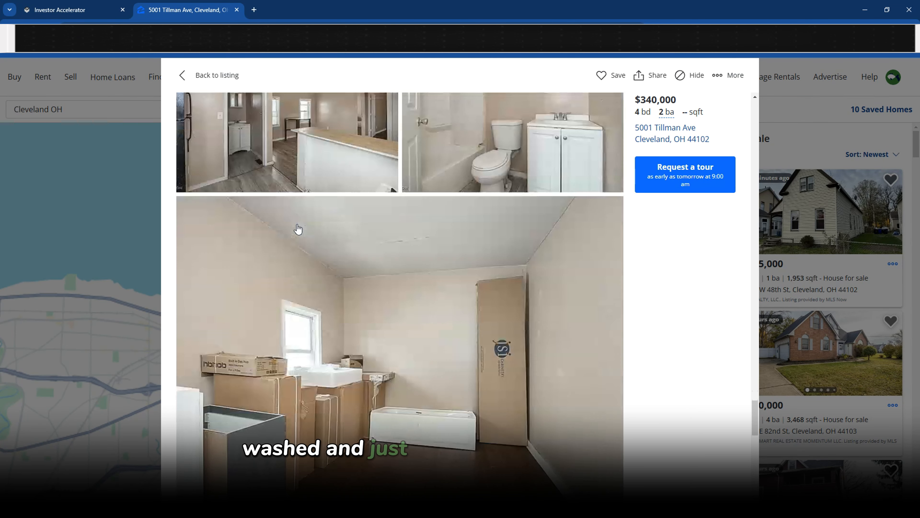
scroll(281, 370, down, 4)
click(37, 11)
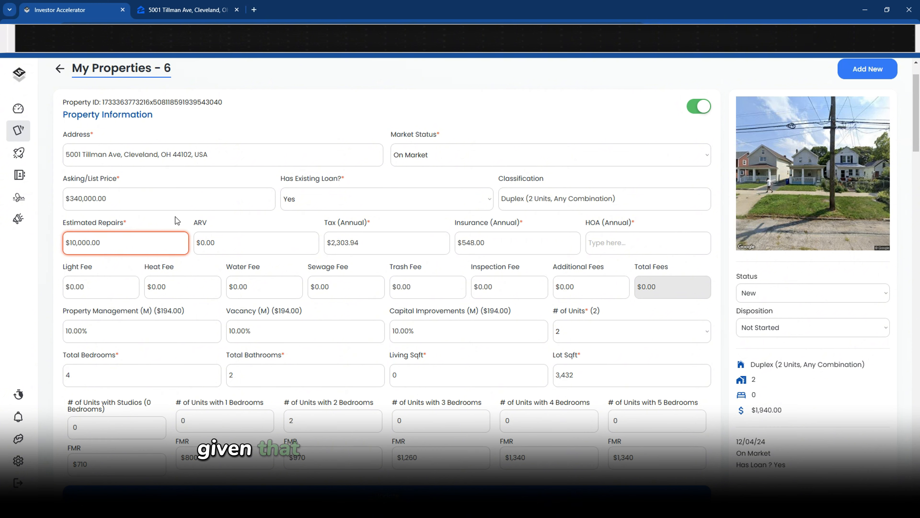
Check the form's annual tax value against Zillow's public tax history
click(254, 240)
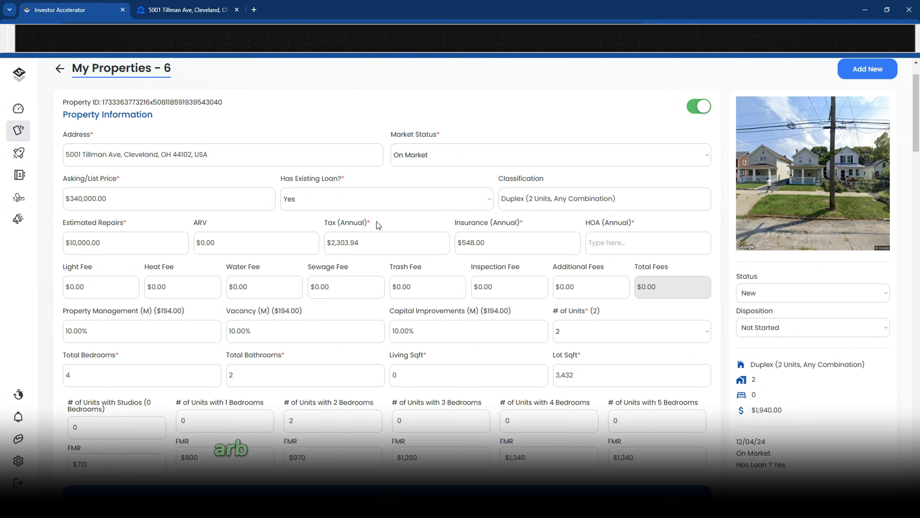
drag(361, 242, 331, 243)
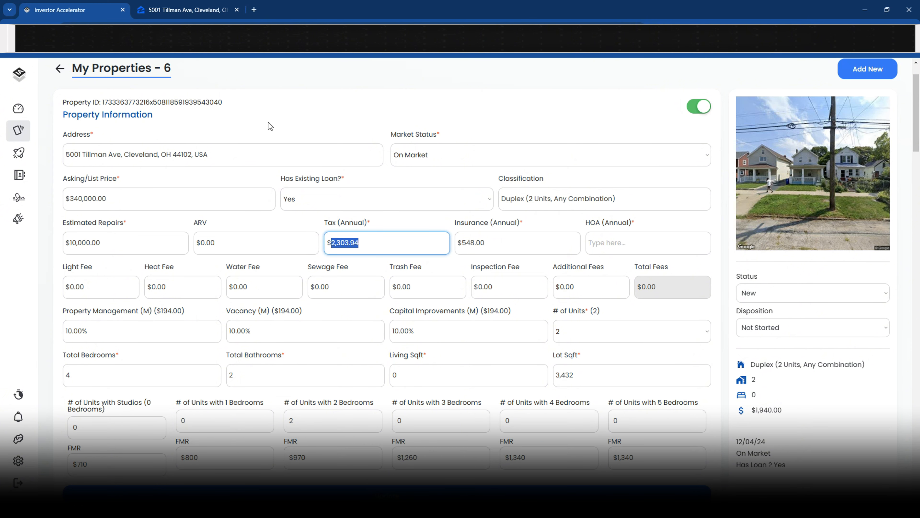
click(149, 9)
scroll(289, 226, down, 10)
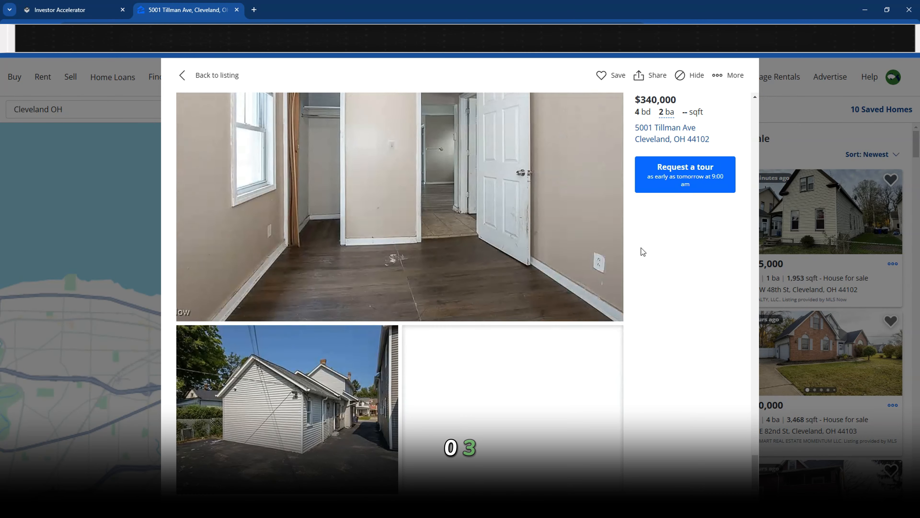
click(797, 232)
scroll(460, 266, down, 10)
scroll(461, 265, down, 15)
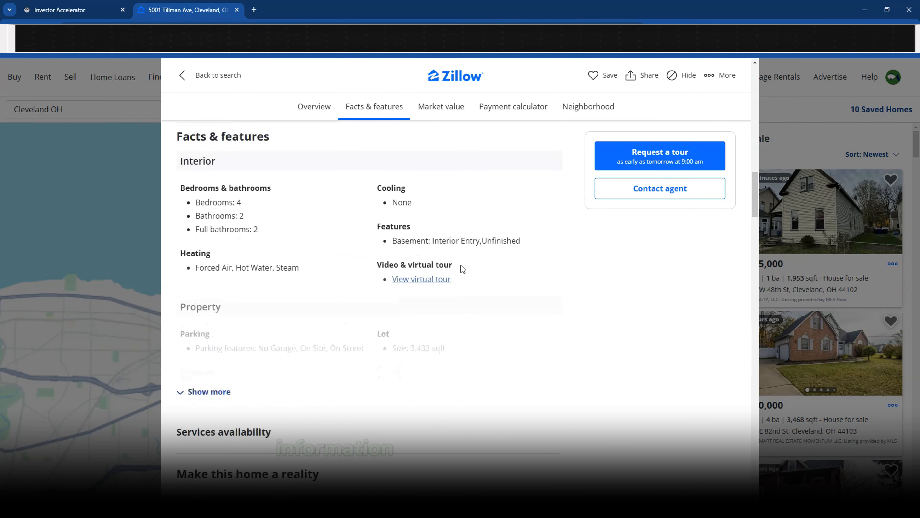
scroll(463, 268, down, 5)
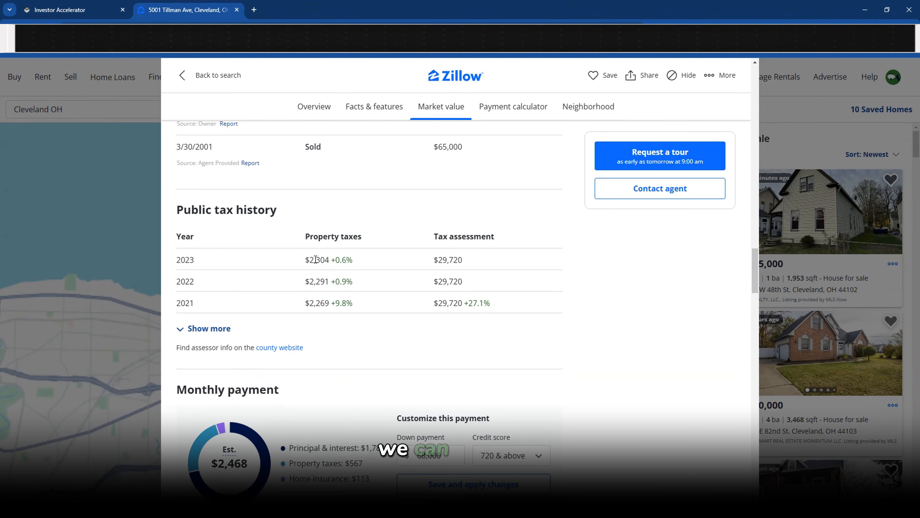
click(49, 11)
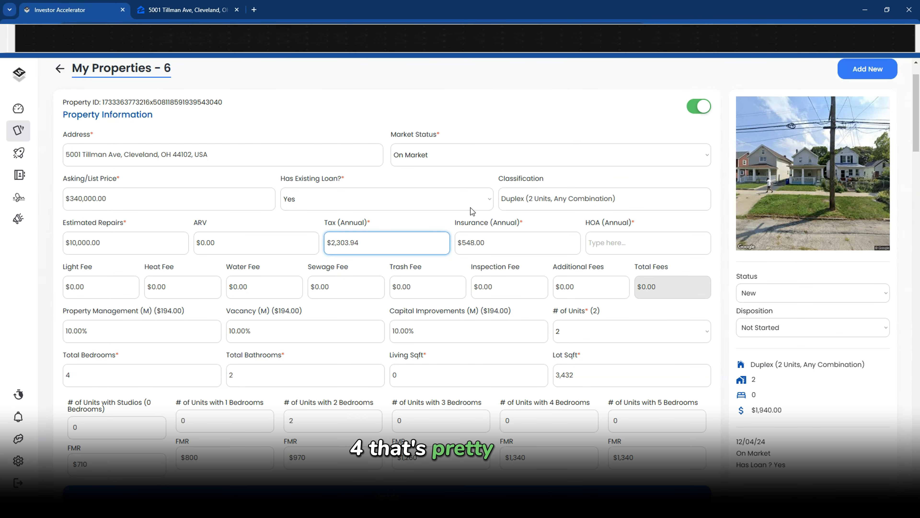
Review the annual insurance value and enter 0 for HOA (Annual)
key(Tab)
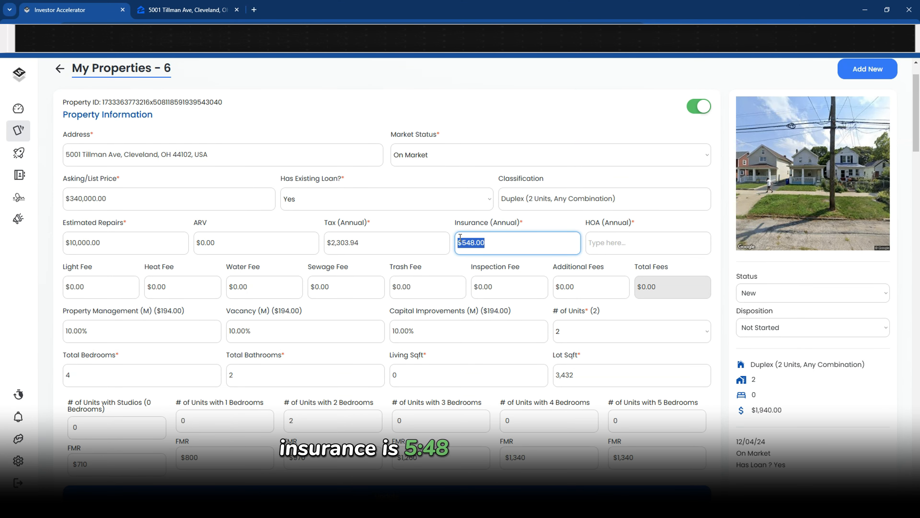
drag(459, 241, 488, 244)
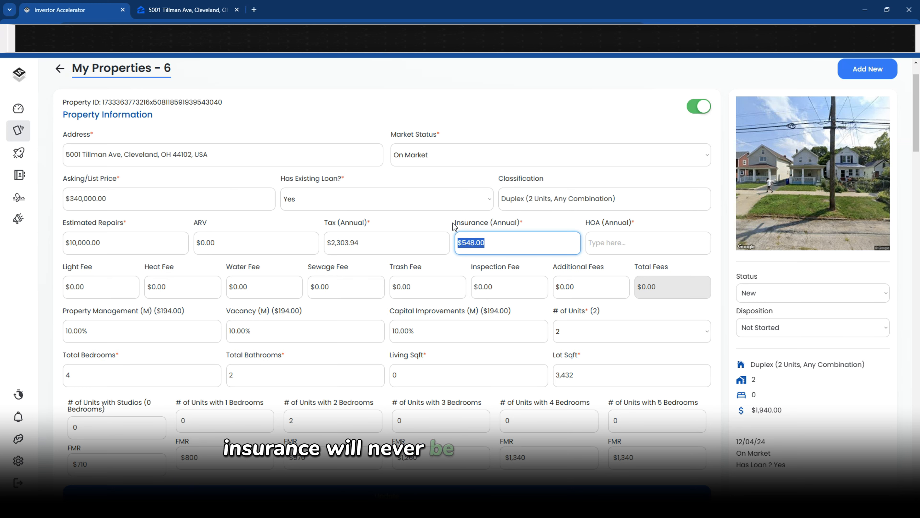
click(524, 222)
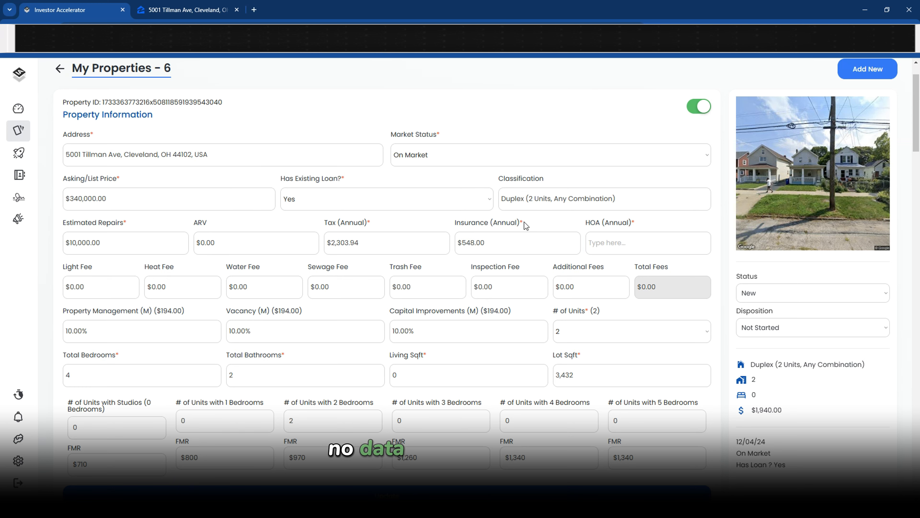
click(620, 243)
text(0)
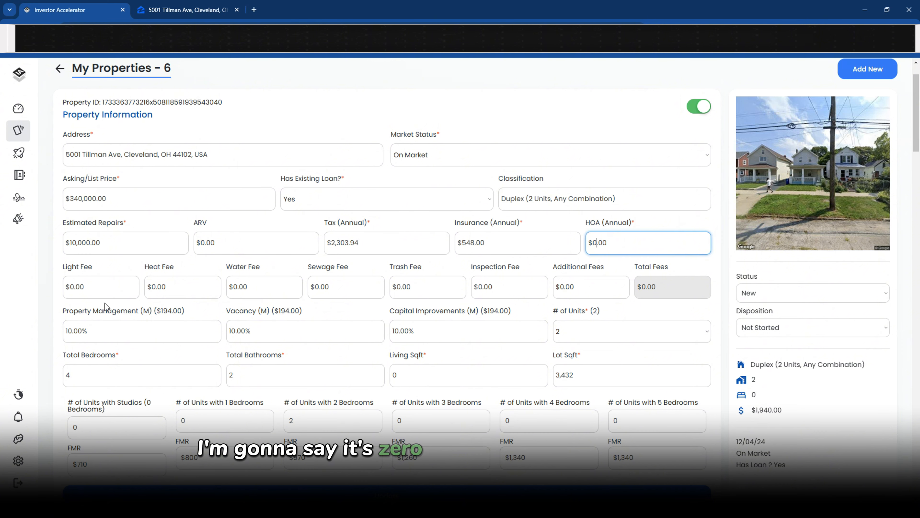
Review the fee fields, Property Management and Capital Improvements, keeping the unit count at 2
drag(140, 270, 299, 270)
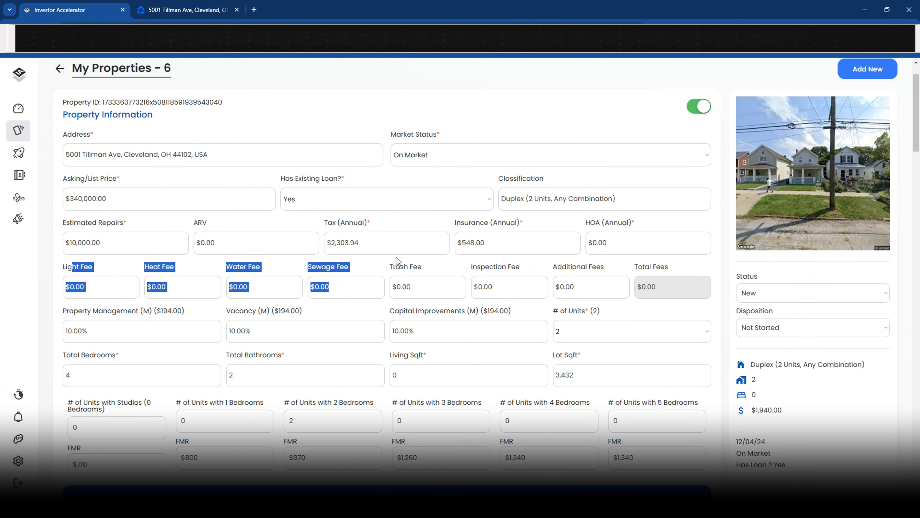
drag(396, 258, 430, 257)
click(521, 268)
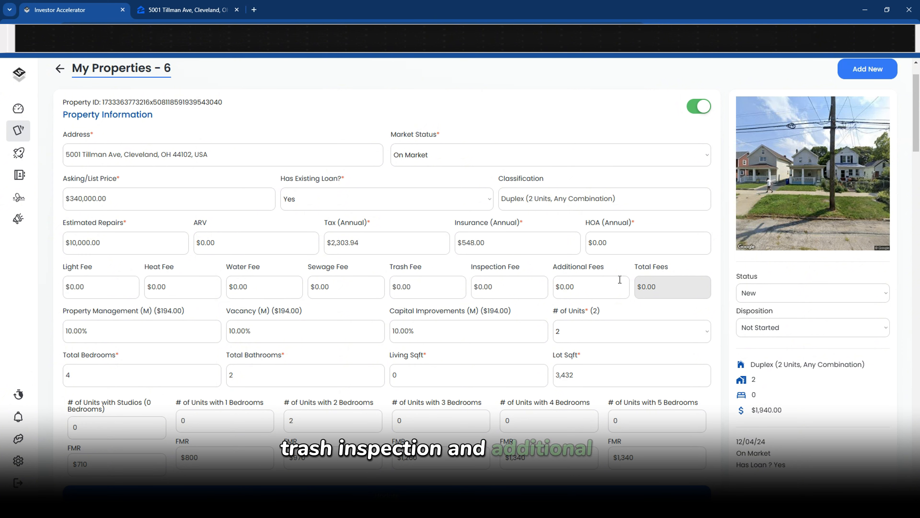
drag(67, 267, 617, 268)
click(617, 268)
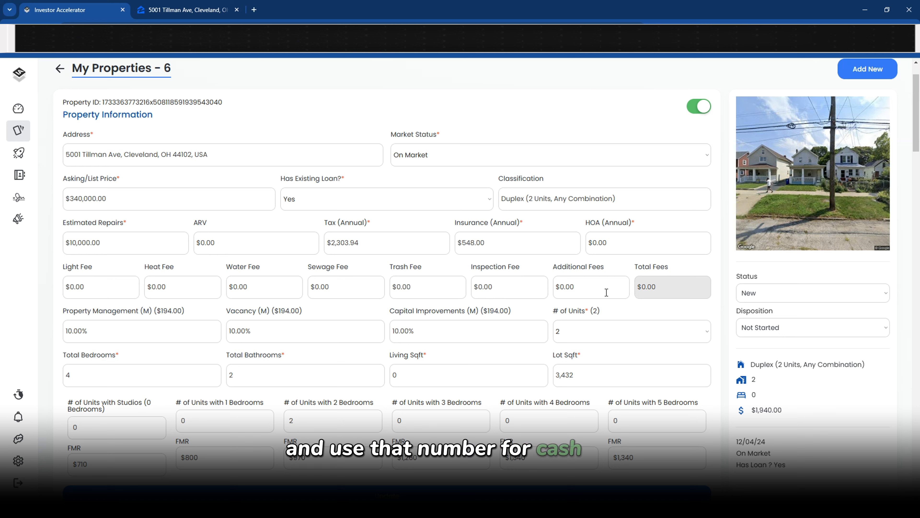
drag(64, 311, 202, 307)
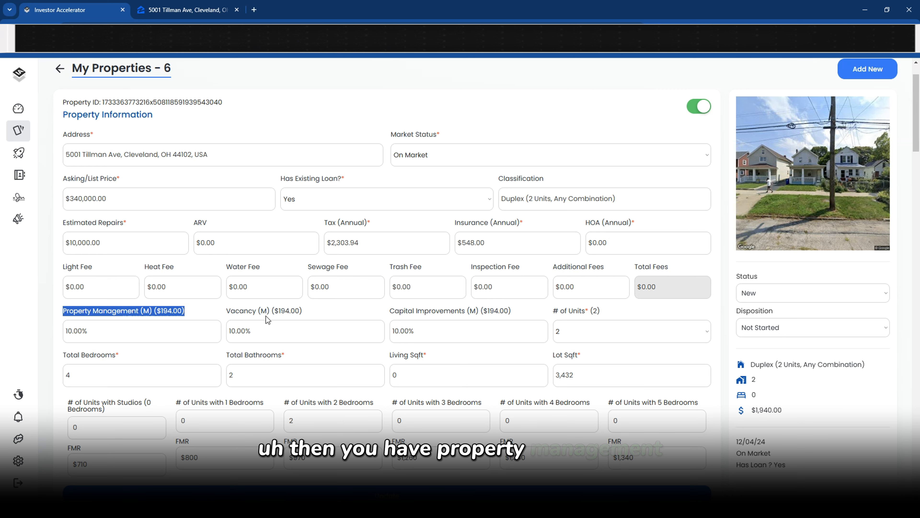
drag(389, 312, 512, 311)
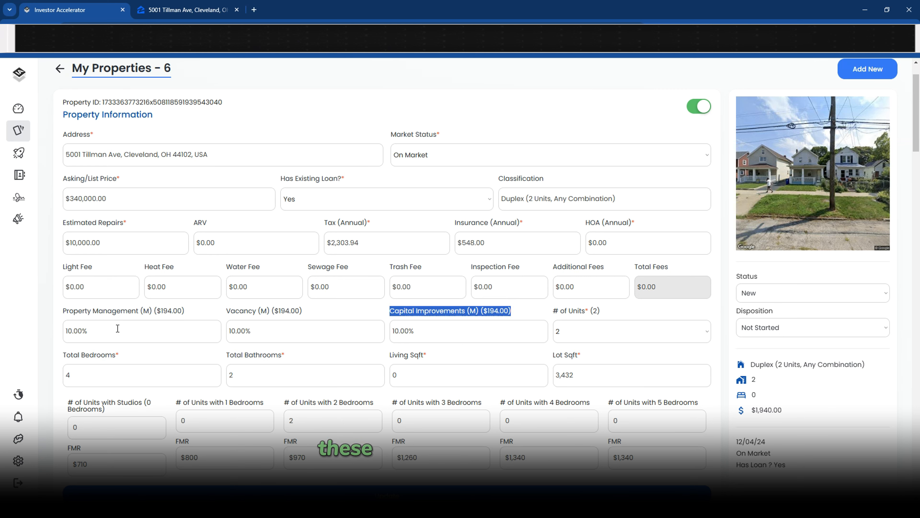
double_click(576, 310)
click(580, 329)
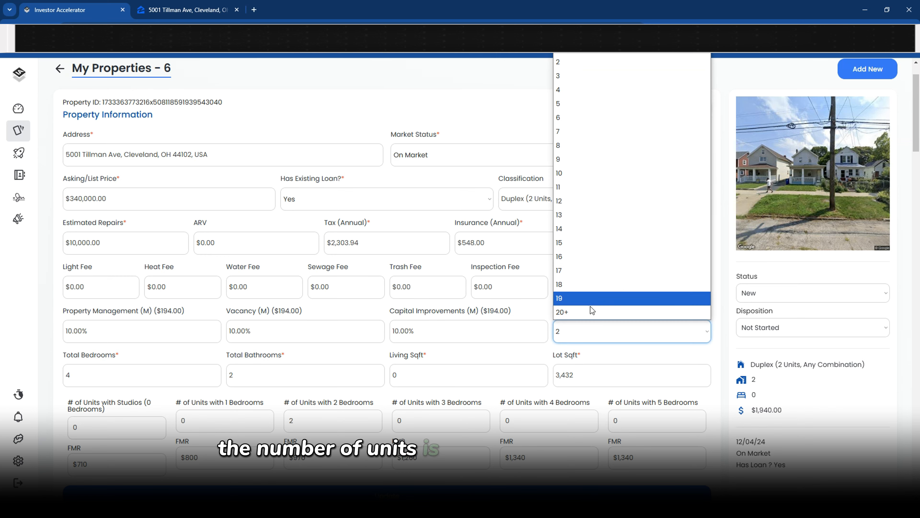
click(591, 307)
scroll(79, 227, down, 4)
Check 4 bedrooms, two-bedroom units at $970 FMR, and the $1,940.00 rent total
double_click(78, 227)
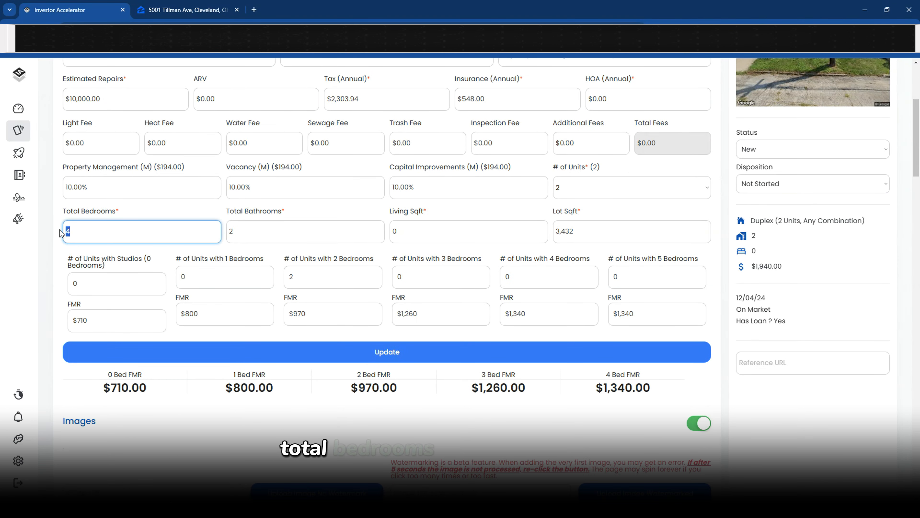
key(Tab)
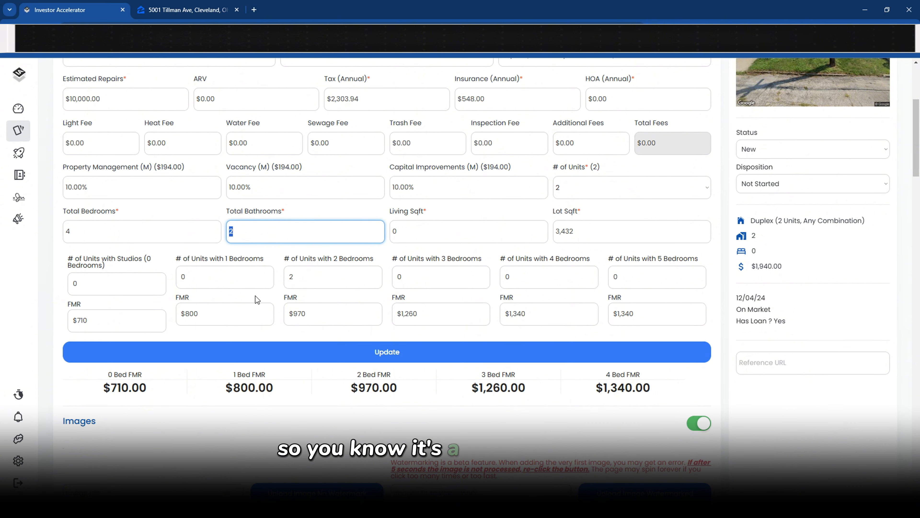
click(305, 277)
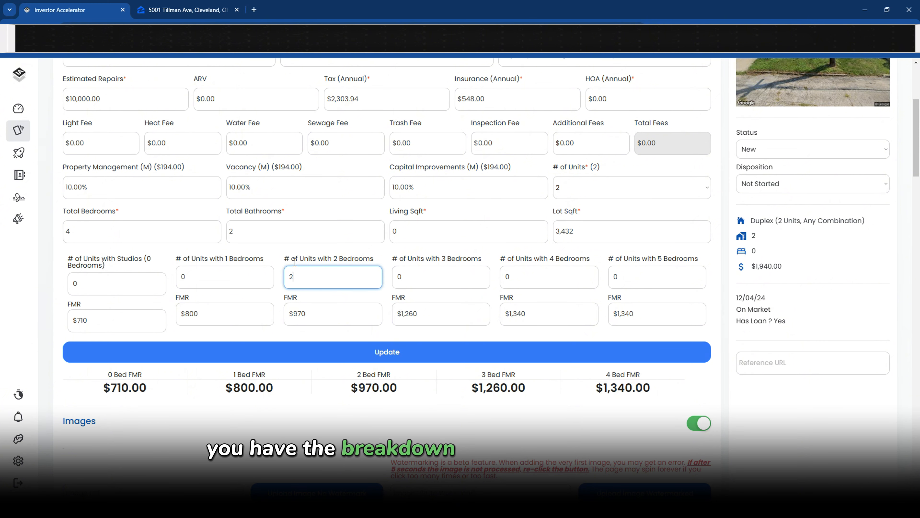
drag(292, 261, 338, 260)
drag(783, 267, 746, 270)
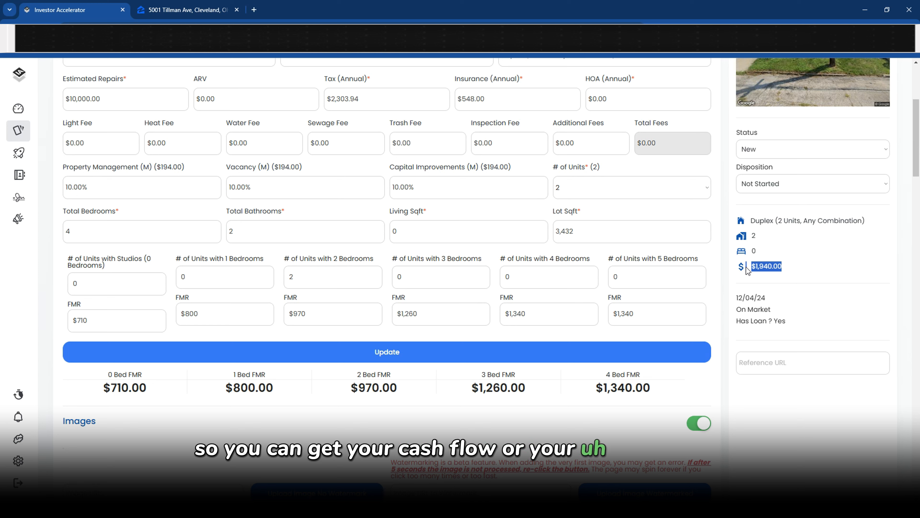
triple_click(332, 321)
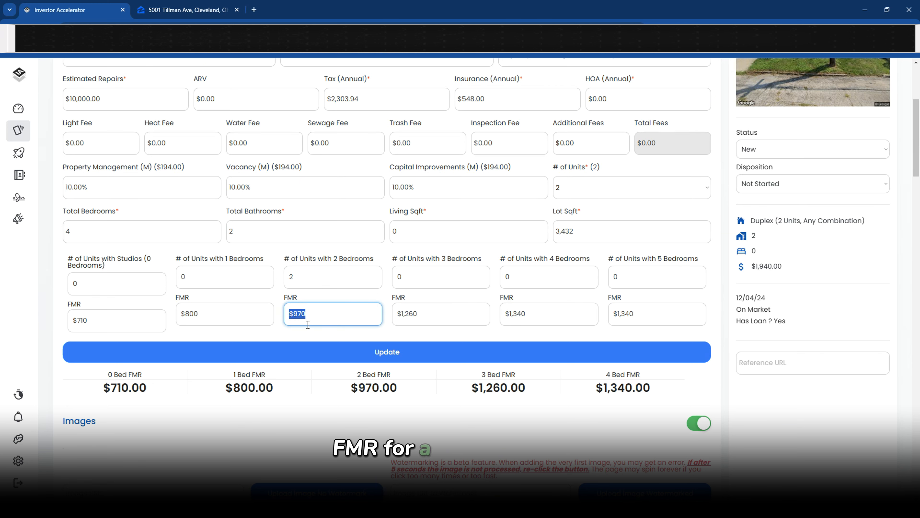
double_click(313, 281)
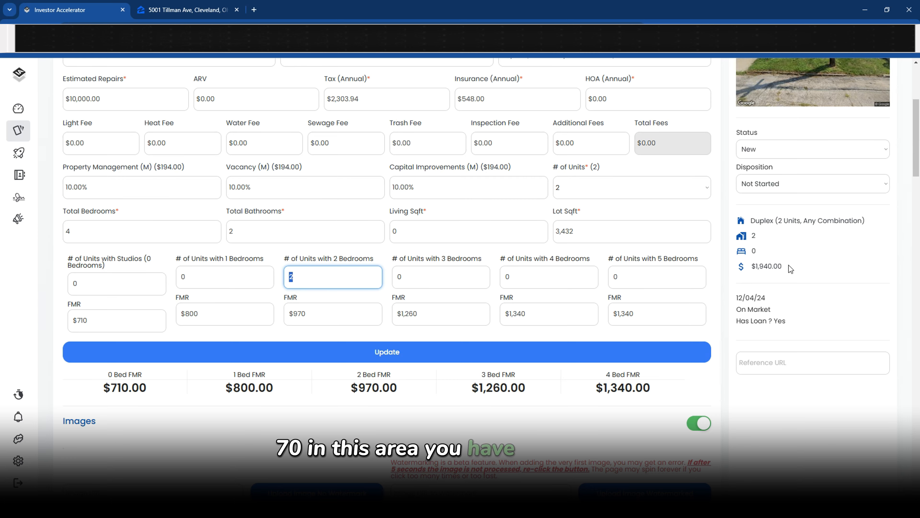
drag(786, 267, 754, 267)
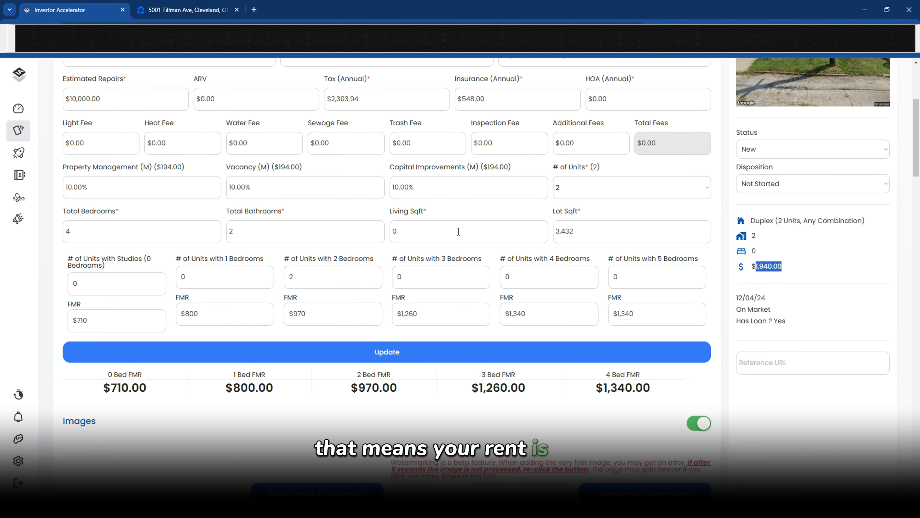
scroll(458, 231, down, 10)
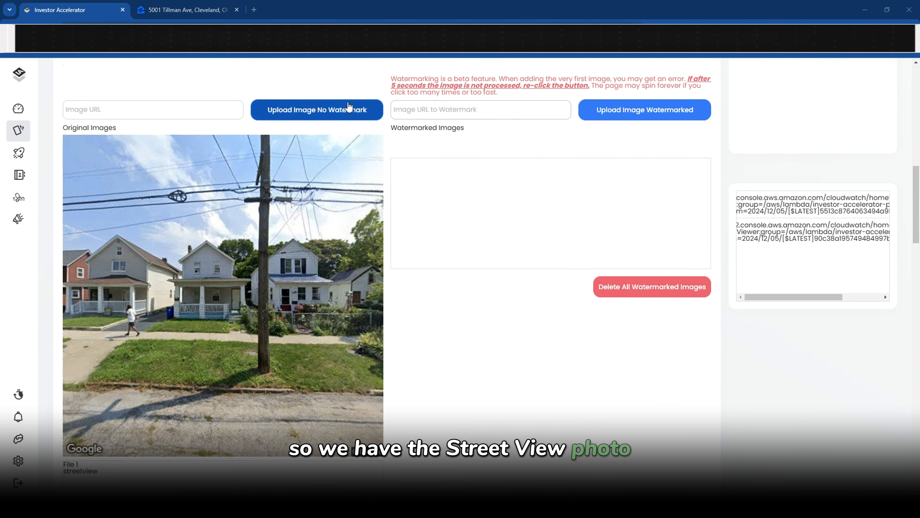
Copy the image address of the Zillow listing's front-of-house photo
click(187, 9)
scroll(243, 219, up, 8)
scroll(243, 219, up, 15)
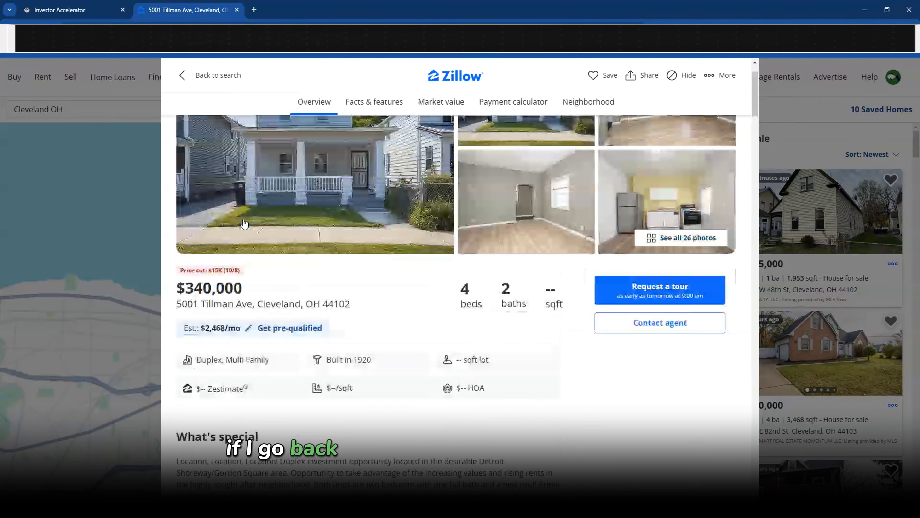
right_click(325, 179)
click(261, 191)
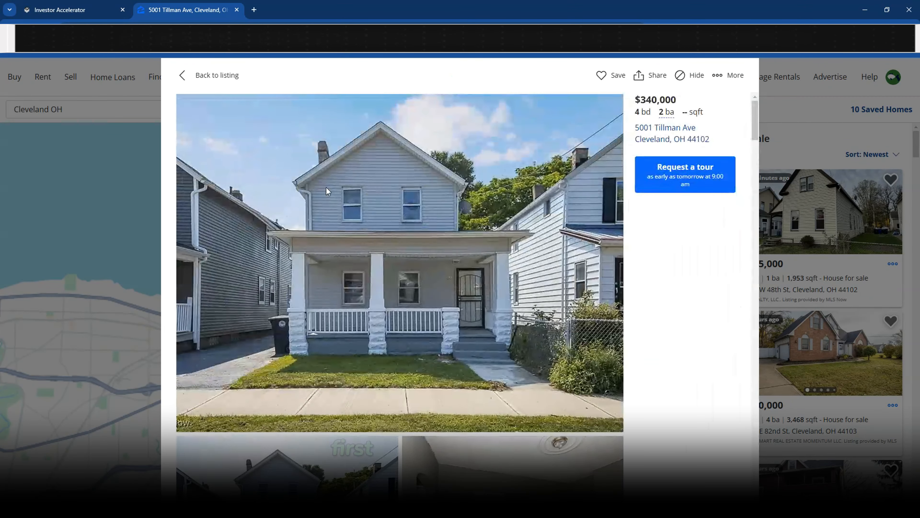
right_click(322, 188)
click(394, 240)
Delete the street-view photo and upload the copied Zillow photo URL watermarked
click(105, 14)
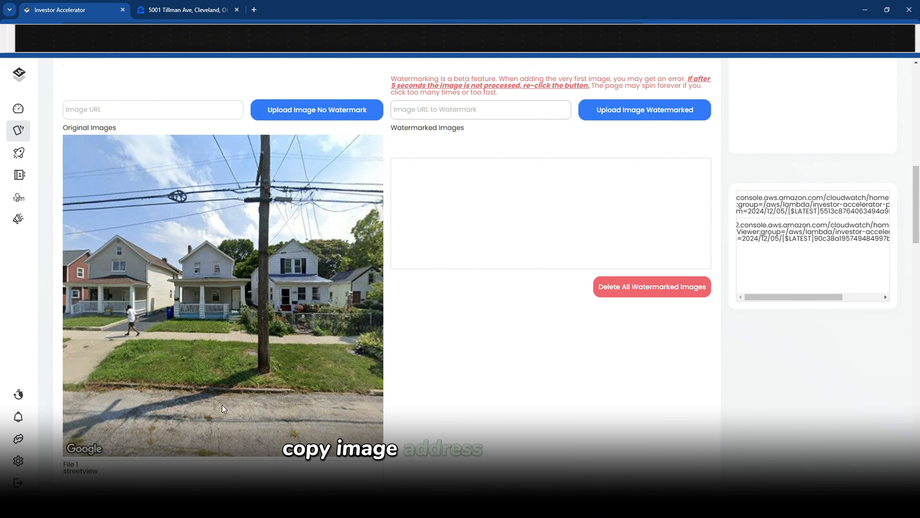
click(226, 472)
click(417, 199)
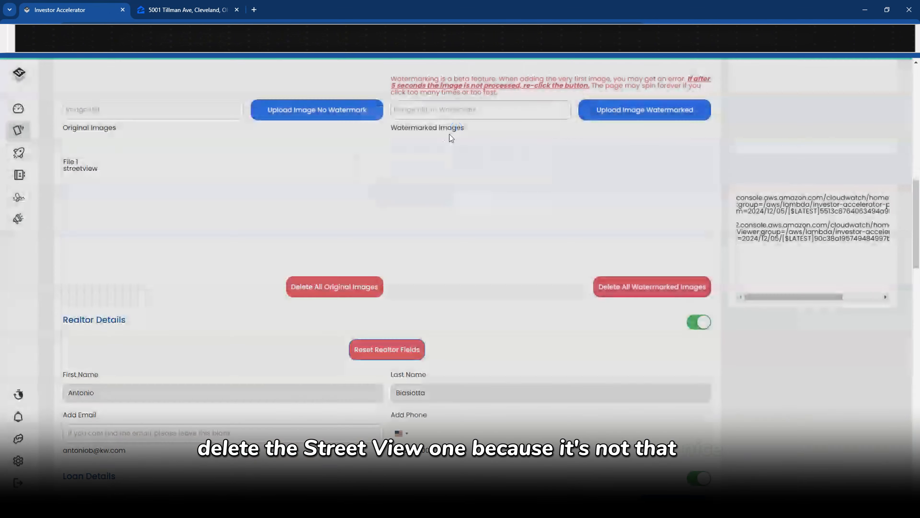
click(467, 111)
key(ctrl+v)
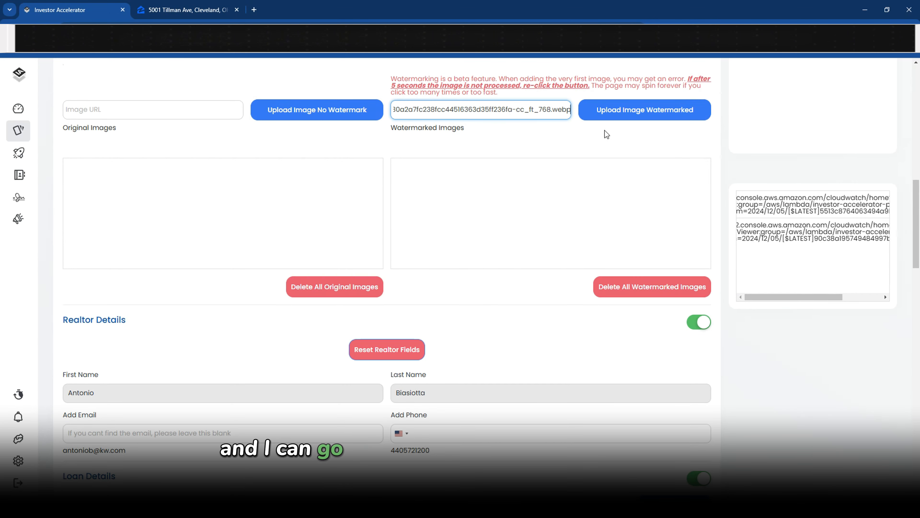
click(625, 119)
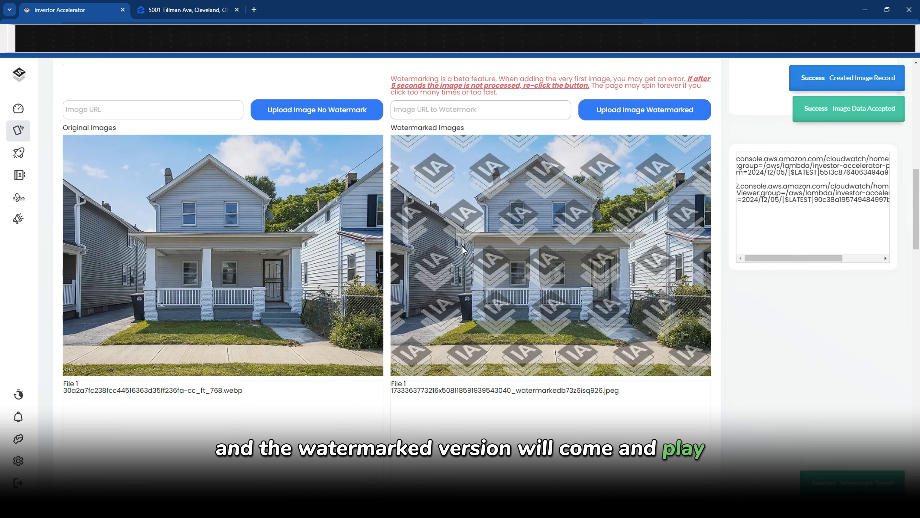
Review the realtor's name and e-mail, then copy the agent's phone number from Zillow
scroll(378, 386, down, 10)
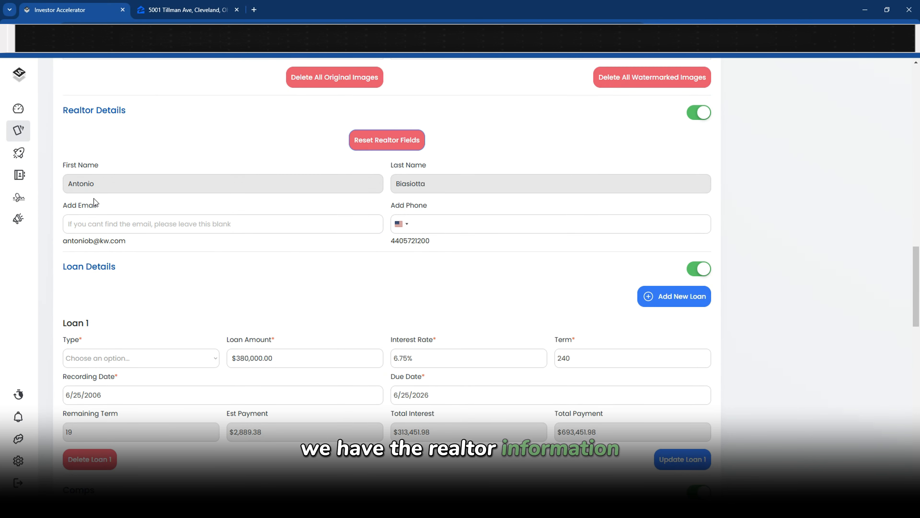
double_click(73, 185)
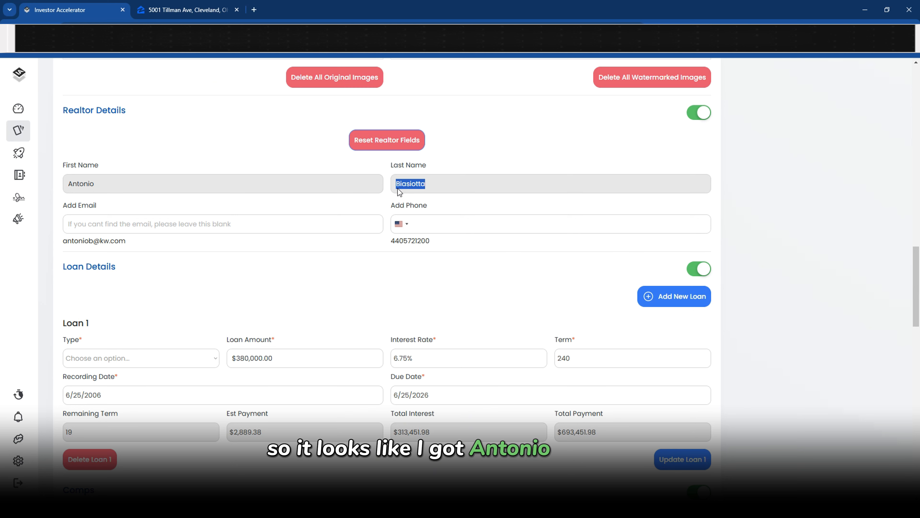
drag(63, 241, 121, 240)
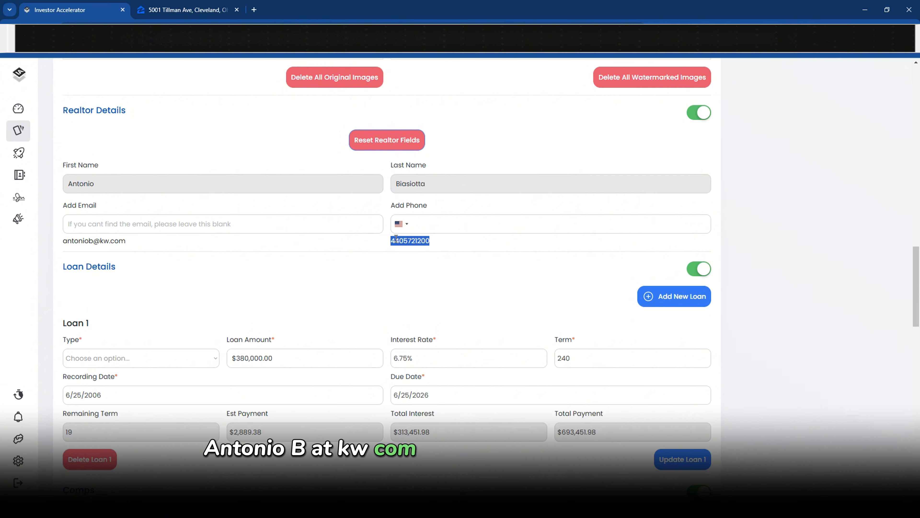
click(185, 13)
scroll(319, 271, down, 3)
click(214, 76)
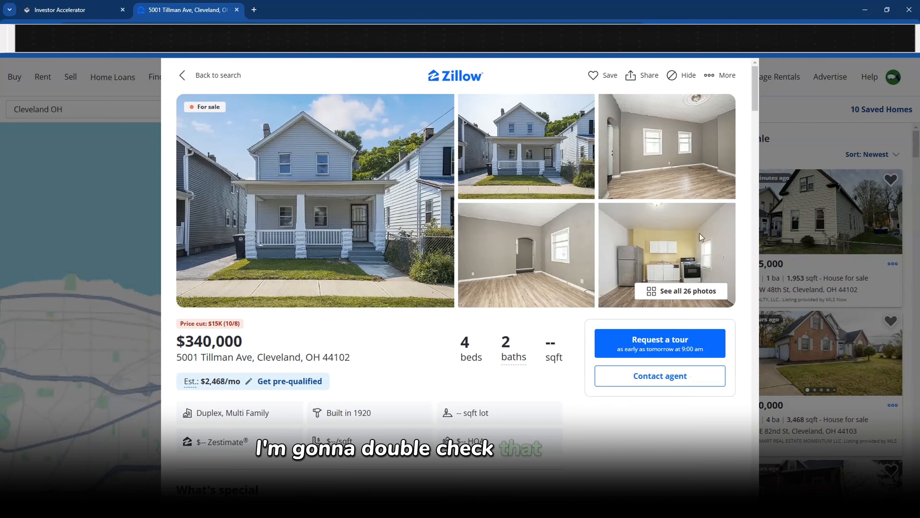
scroll(349, 253, down, 5)
scroll(349, 252, down, 2)
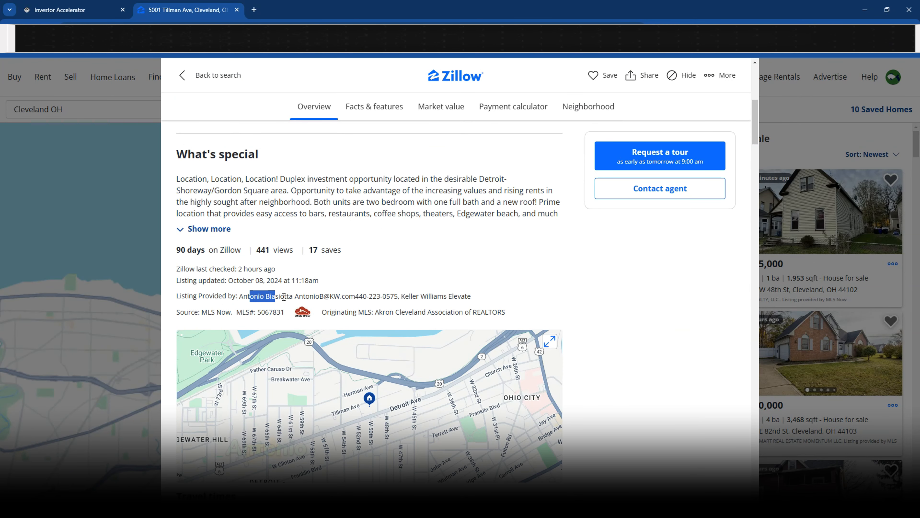
drag(303, 296, 320, 296)
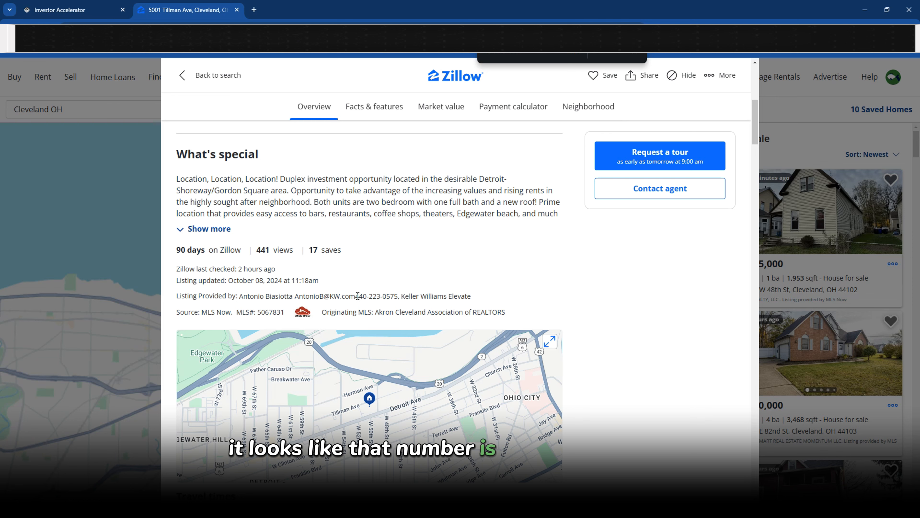
drag(355, 295, 397, 296)
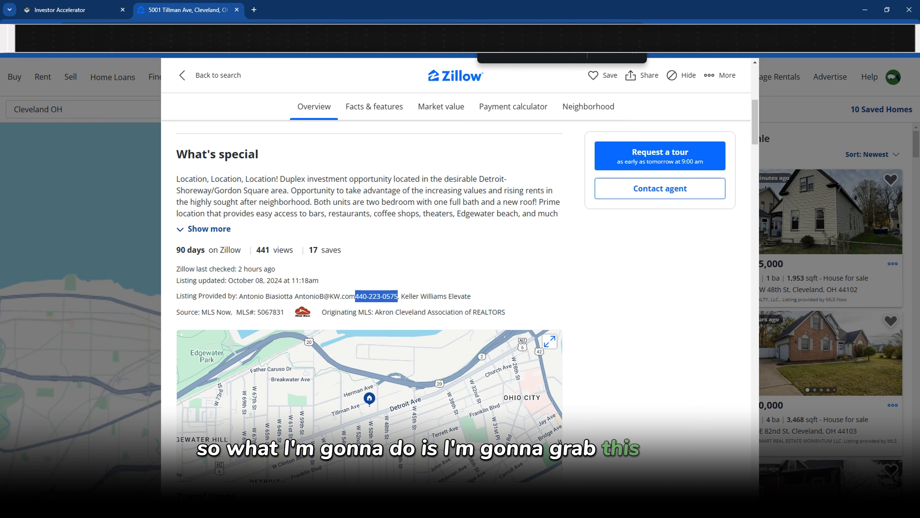
key(ctrl+Tab)
Paste the agent's phone number into the realtor phone field
click(465, 223)
key(ctrl+v)
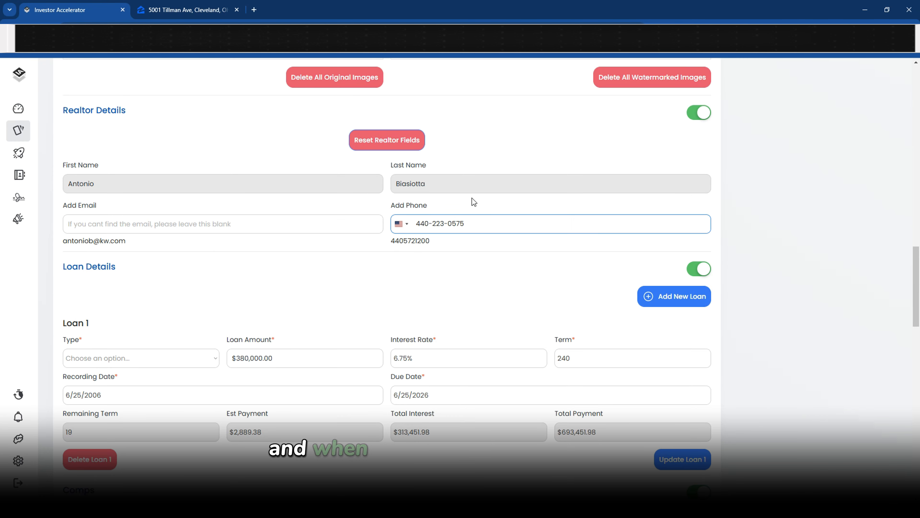
click(474, 203)
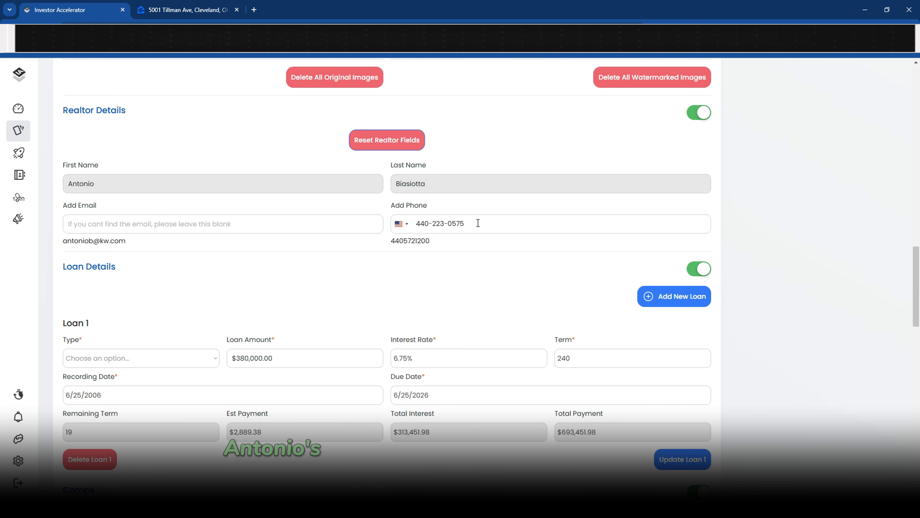
Review Loan 1: $380,000.00 at 6.75% over 240 months, $2,889.38 monthly payment
scroll(261, 247, down, 4)
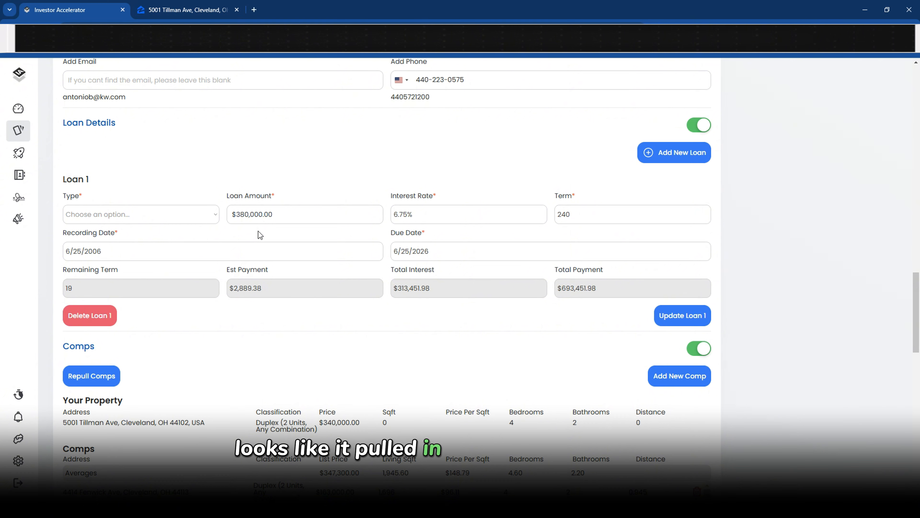
triple_click(276, 211)
triple_click(413, 214)
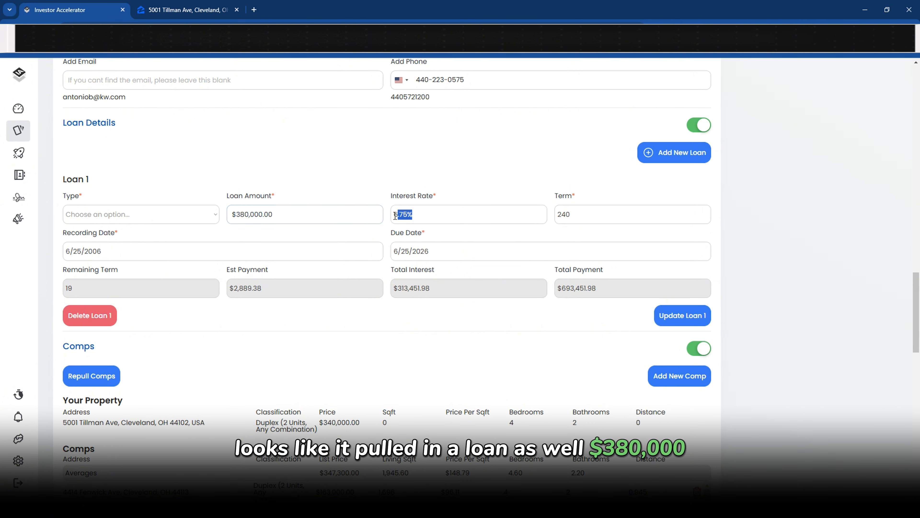
triple_click(579, 217)
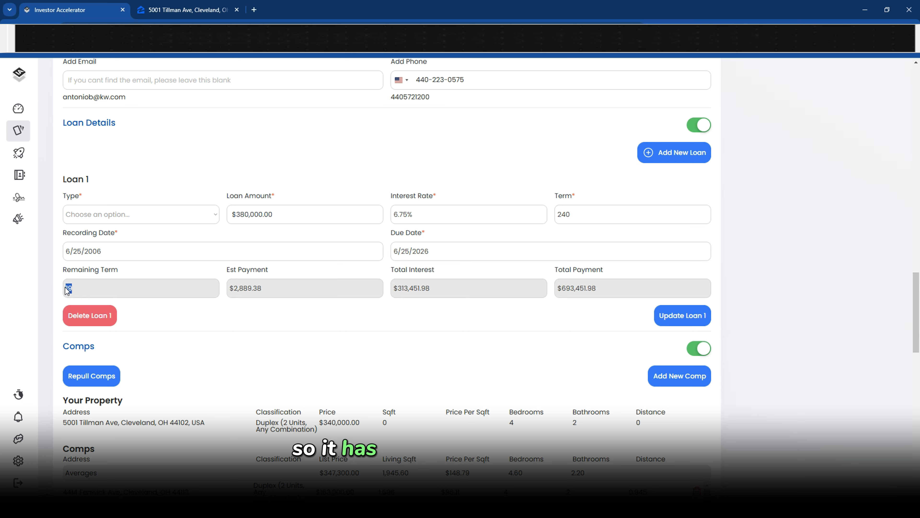
drag(262, 288, 231, 288)
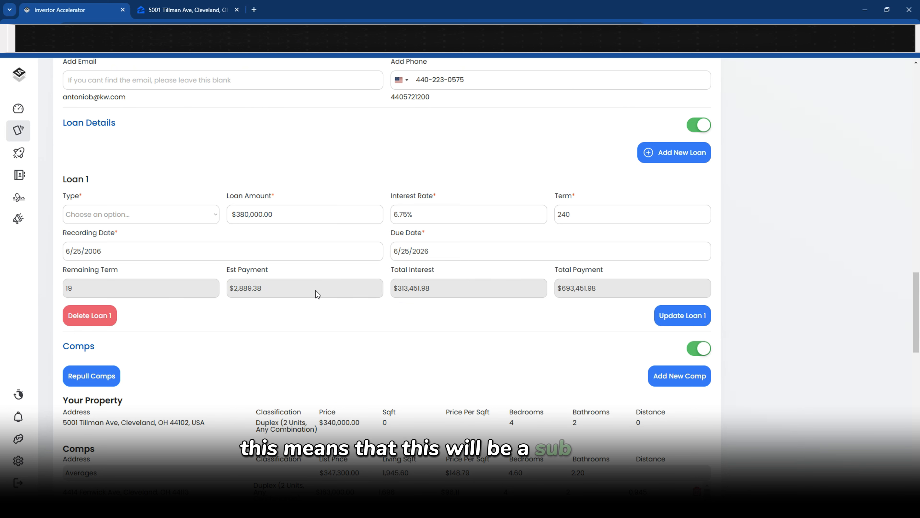
Set Loan 1's type to Fixed-Rate Mortgage and update the loan
scroll(315, 297, down, 1)
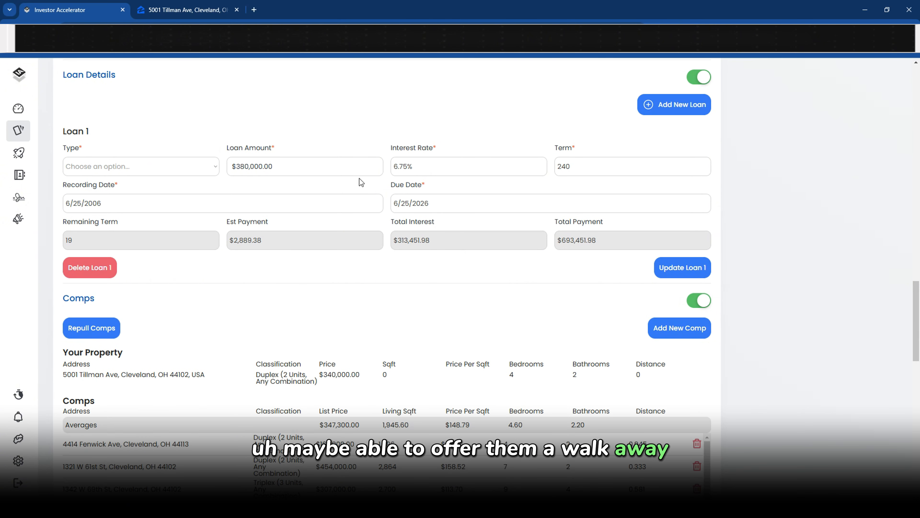
click(196, 167)
click(156, 200)
click(652, 271)
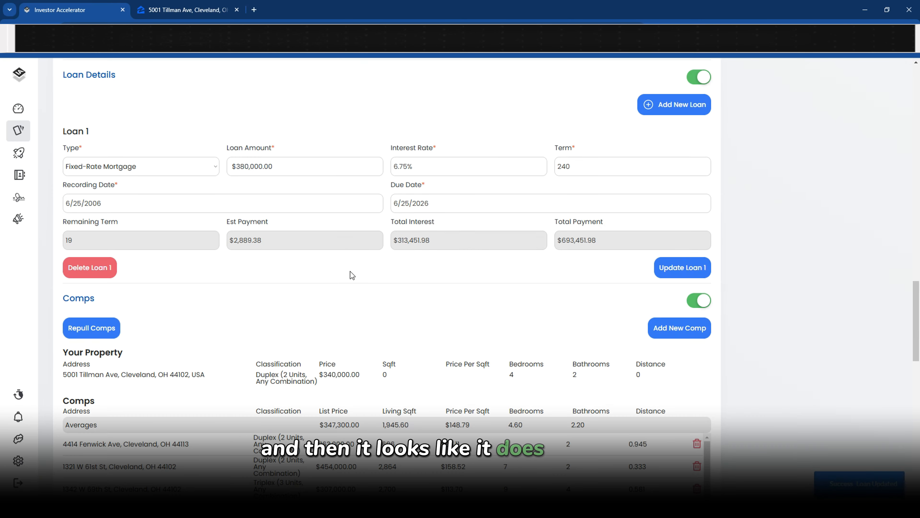
scroll(350, 271, down, 4)
Check the Zillow listing's missing square footage for the 1,651 sqft living area
drag(485, 220, 391, 229)
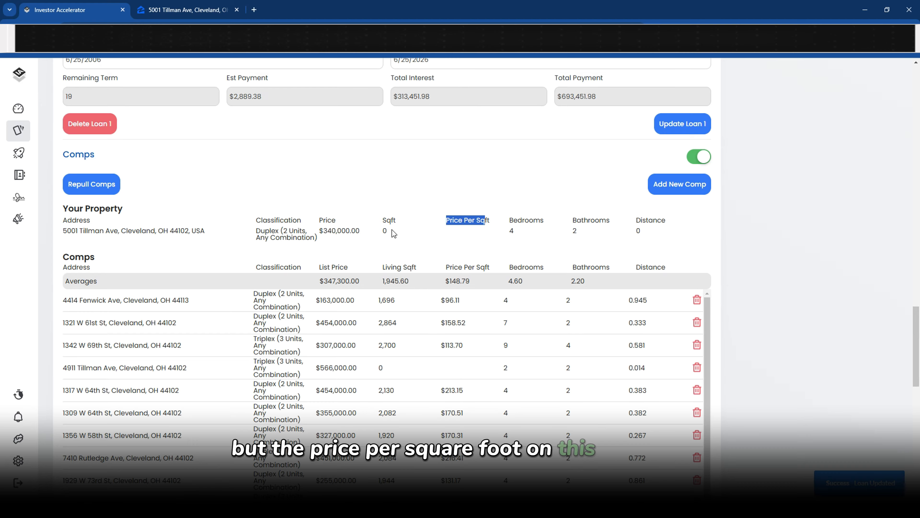
scroll(400, 241, up, 15)
scroll(400, 243, down, 2)
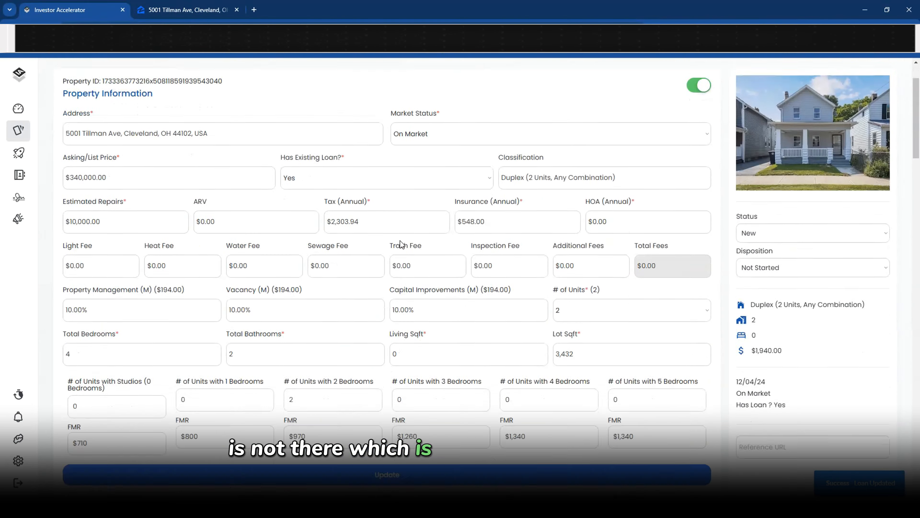
key(ctrl+Tab)
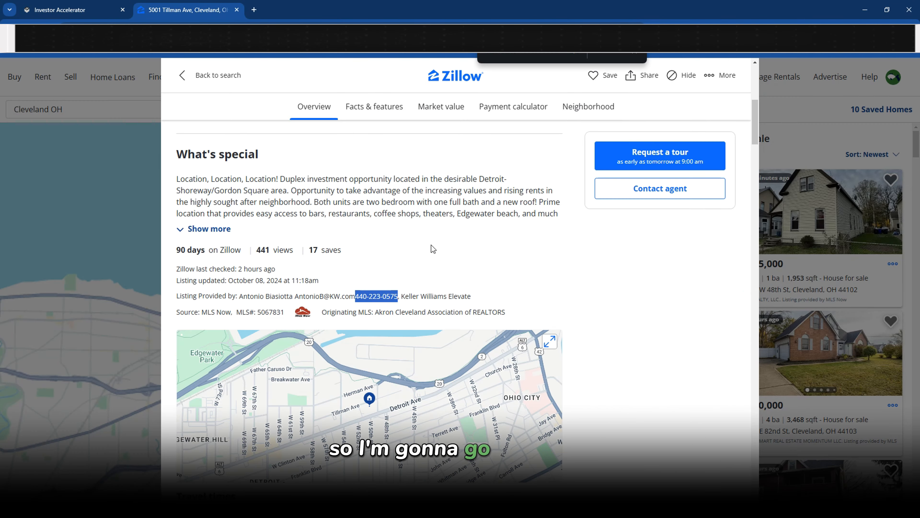
scroll(432, 245, up, 9)
triple_click(559, 345)
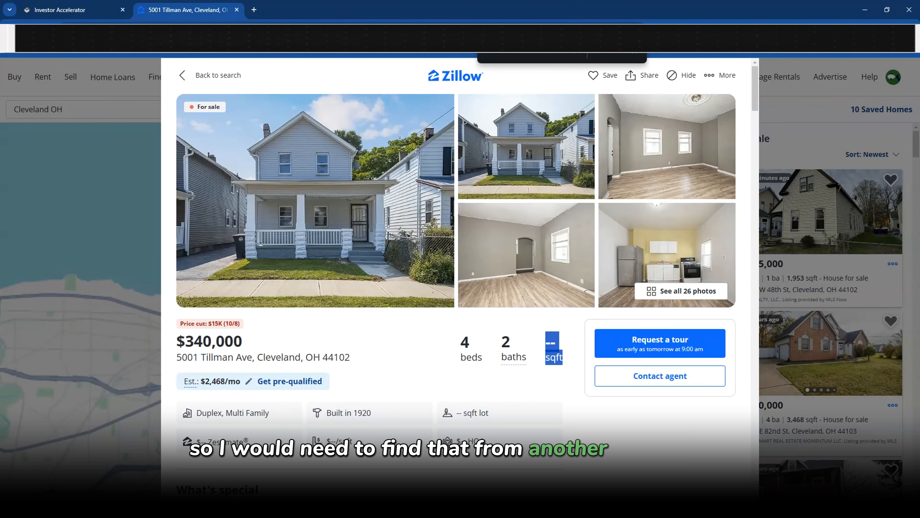
key(ctrl+Tab)
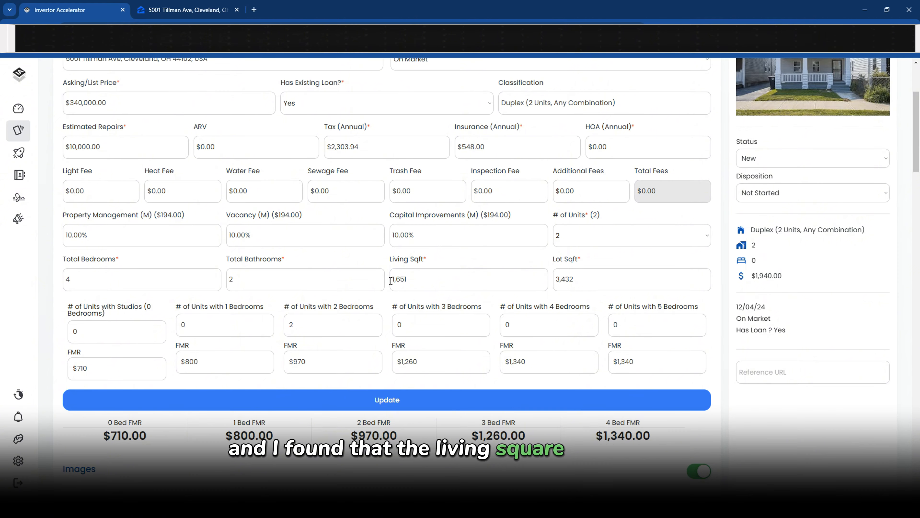
scroll(428, 263, down, 15)
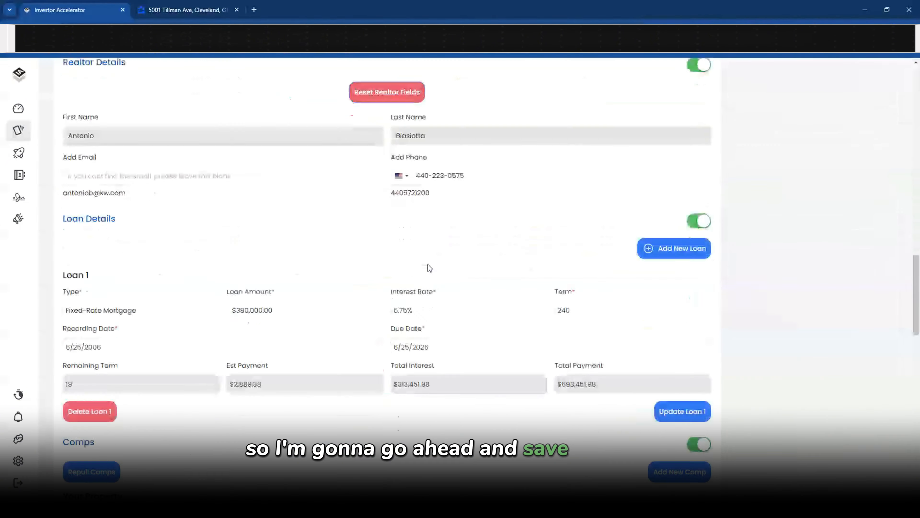
scroll(428, 263, down, 8)
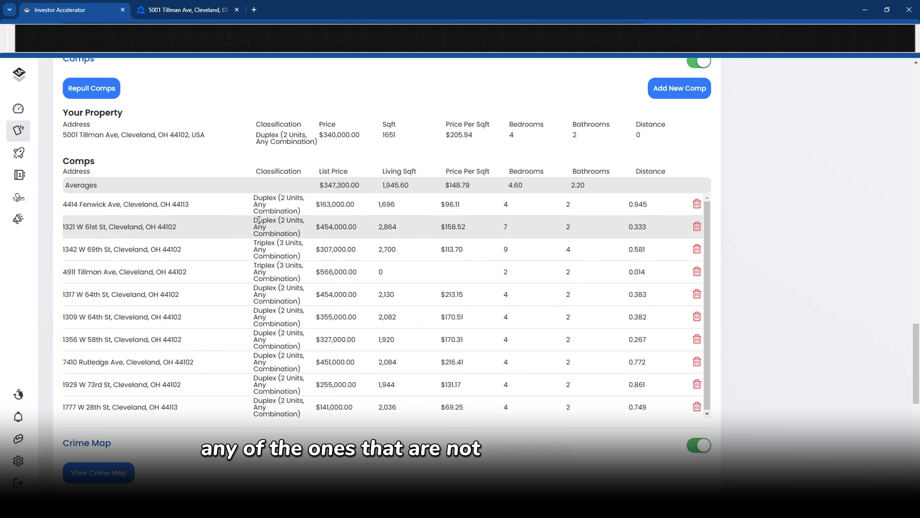
click(697, 248)
click(398, 196)
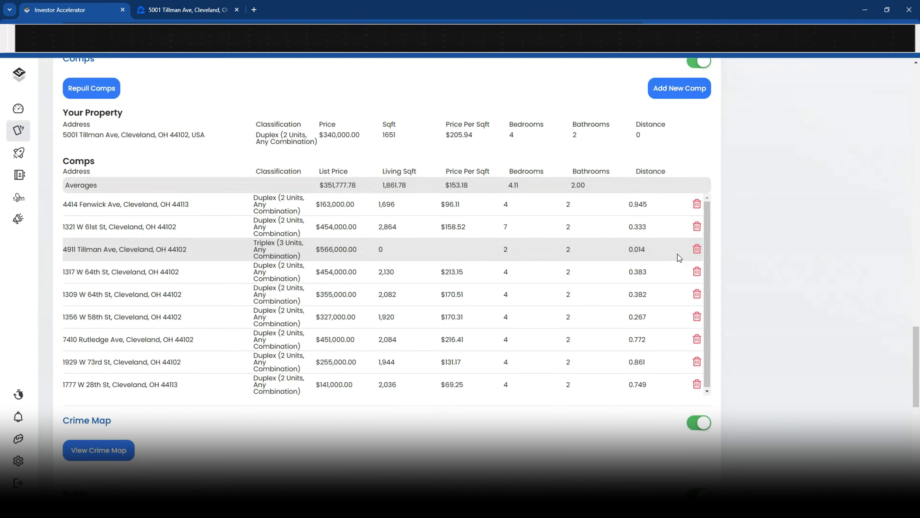
click(696, 249)
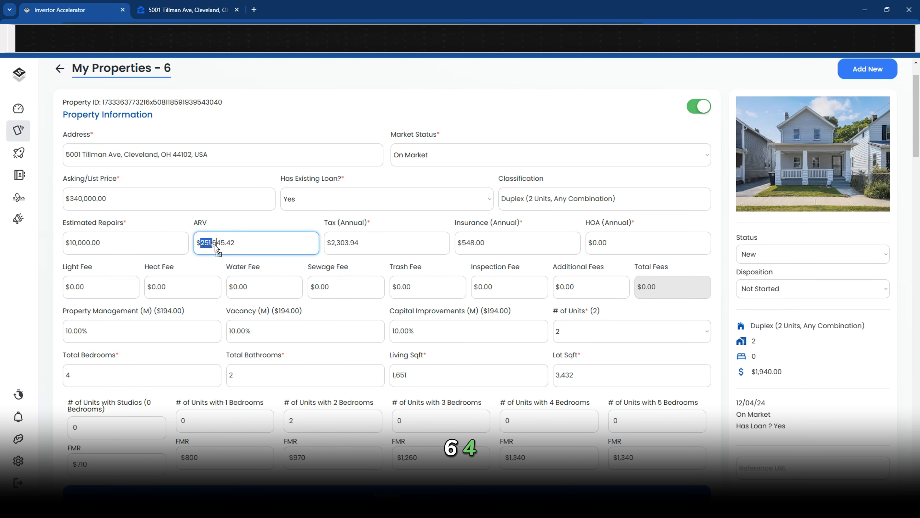
click(133, 199)
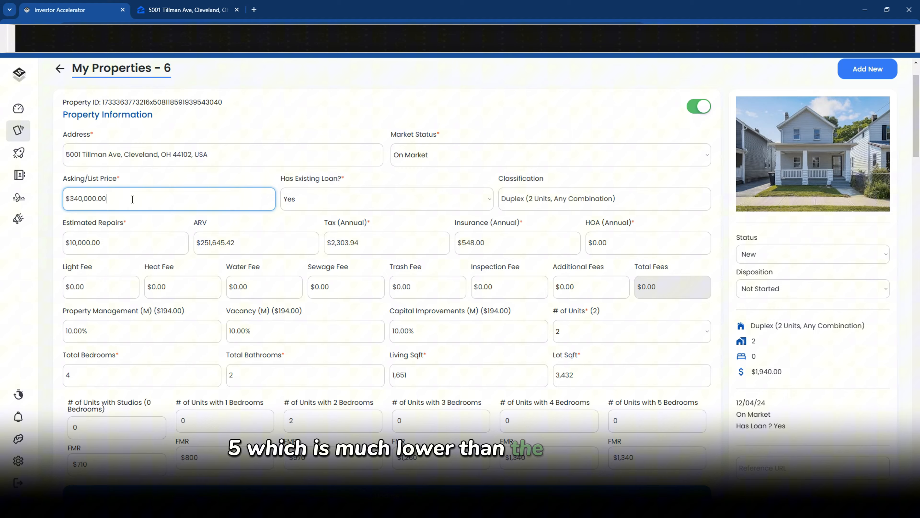
click(239, 226)
scroll(238, 226, down, 20)
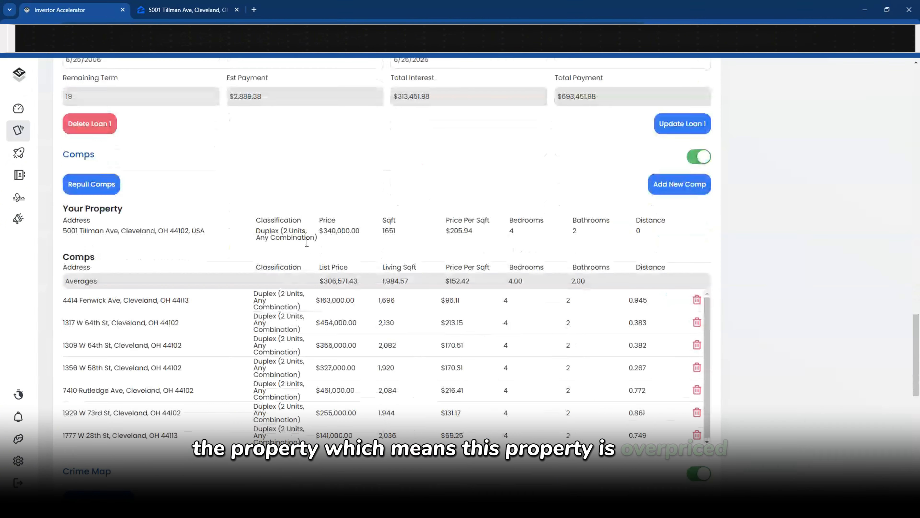
scroll(306, 242, up, 15)
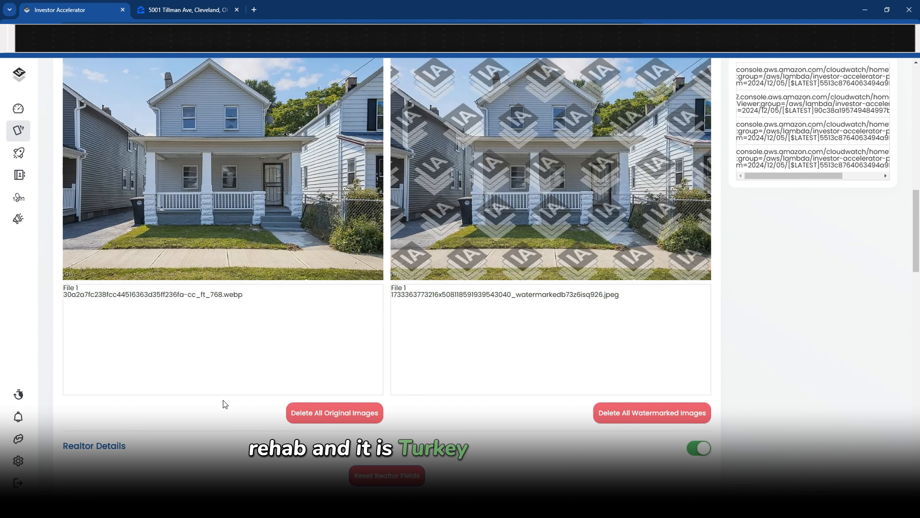
scroll(210, 225, down, 6)
scroll(211, 223, down, 10)
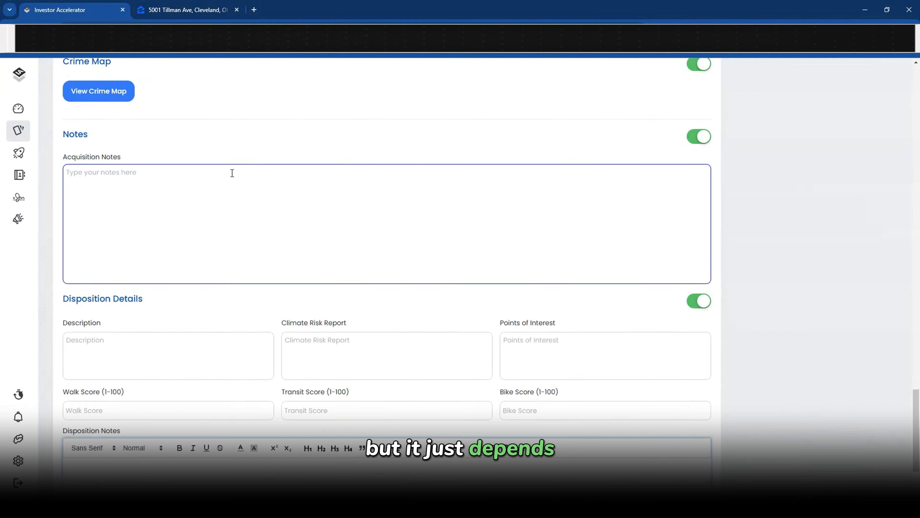
Inspect the crime map's assault, W 48th St, Madison Ave burglary and W 38th St theft reports
click(120, 210)
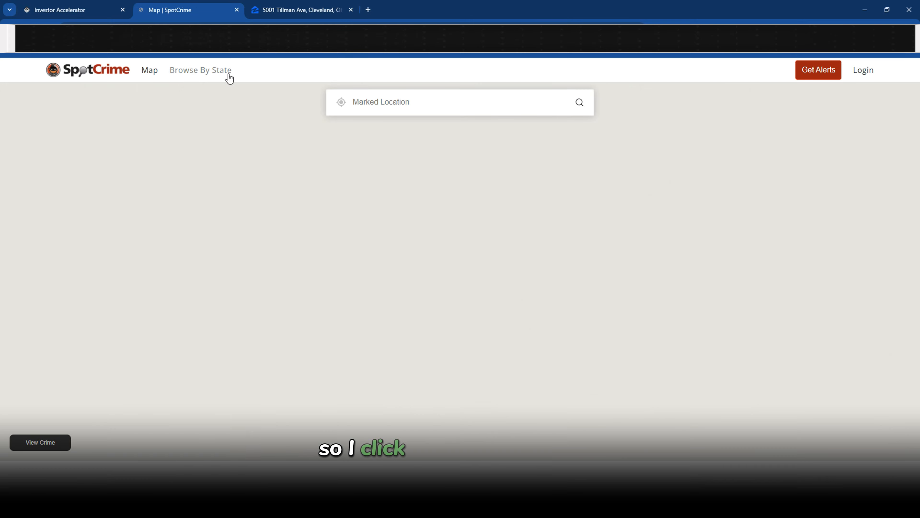
scroll(463, 312, up, 1)
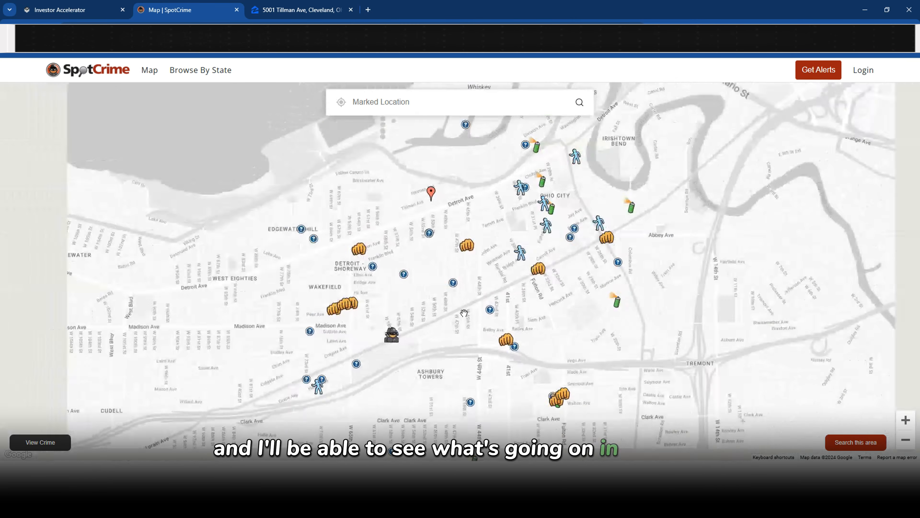
scroll(463, 312, down, 1)
scroll(483, 287, up, 1)
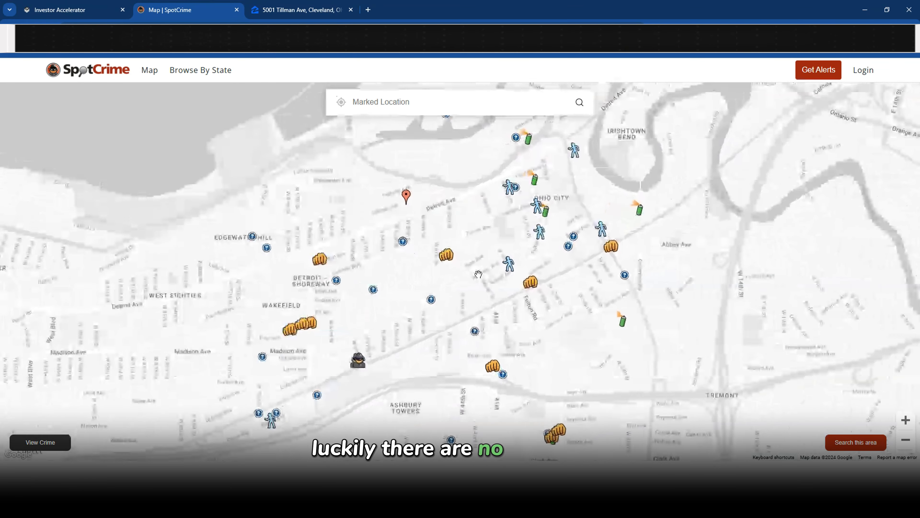
click(445, 264)
click(431, 301)
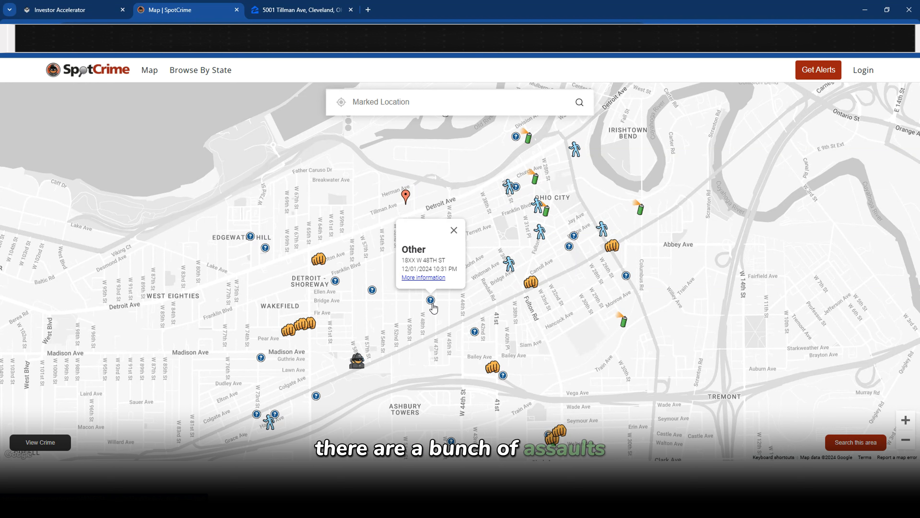
click(360, 367)
click(509, 265)
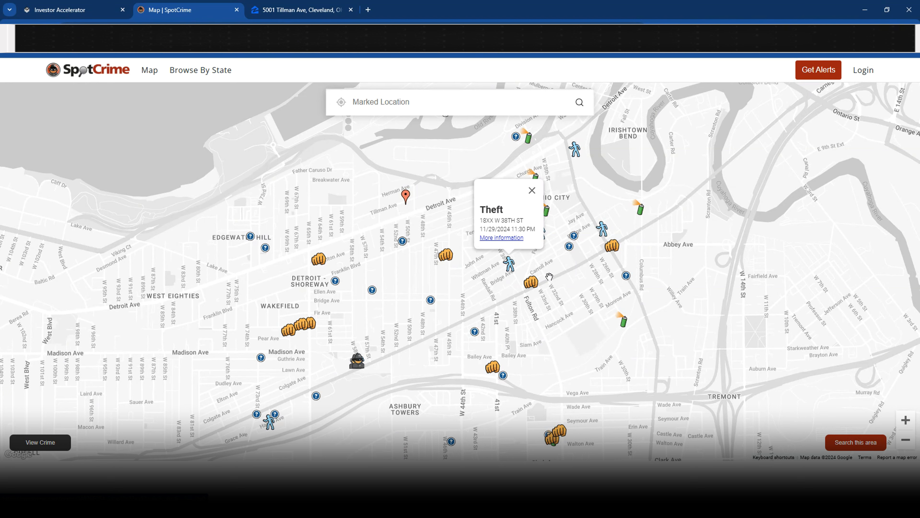
Read the Franklin Blvd vandalism report, then close the SpotCrime tab
click(548, 217)
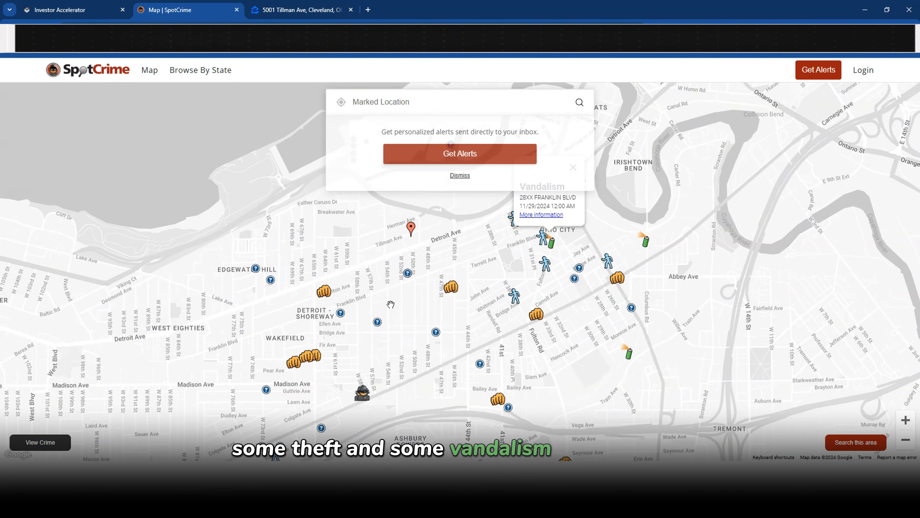
scroll(388, 280, down, 1)
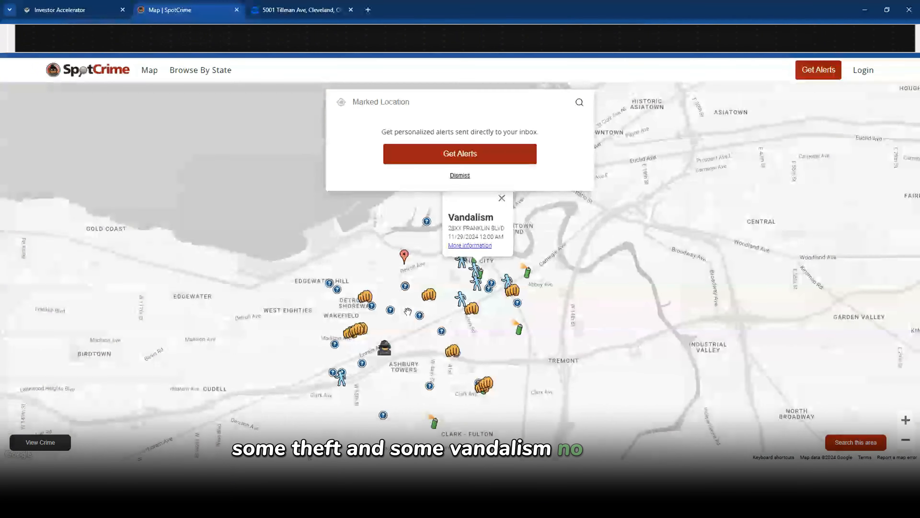
click(237, 10)
scroll(199, 258, down, 5)
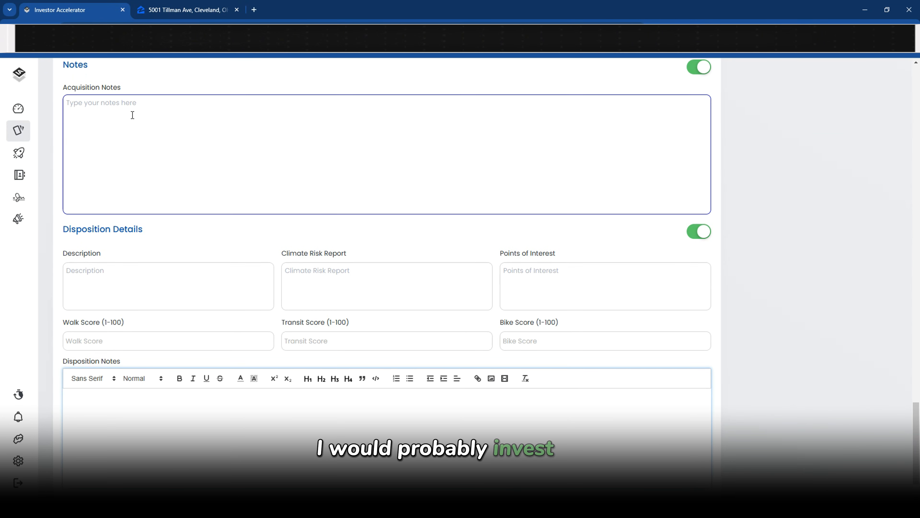
Collapse the Notes and Disposition Details sections on the Tillman Ave page
click(83, 96)
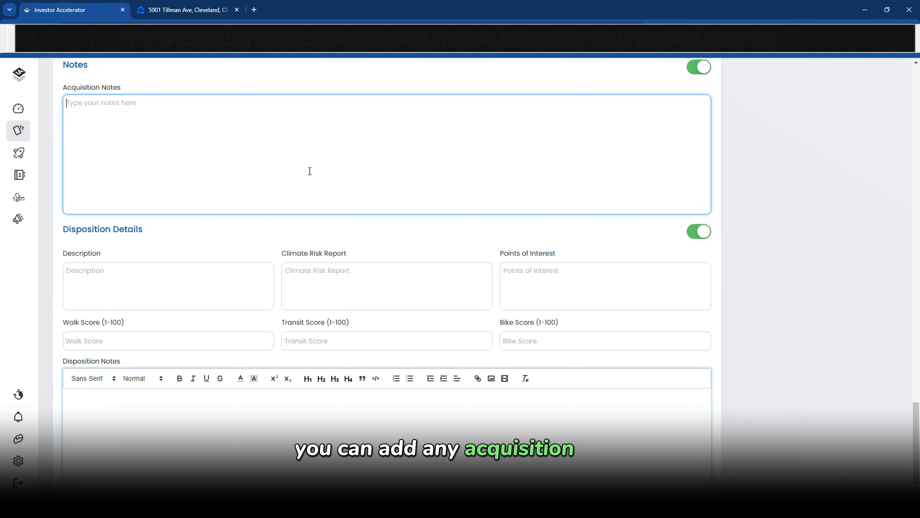
scroll(310, 171, up, 2)
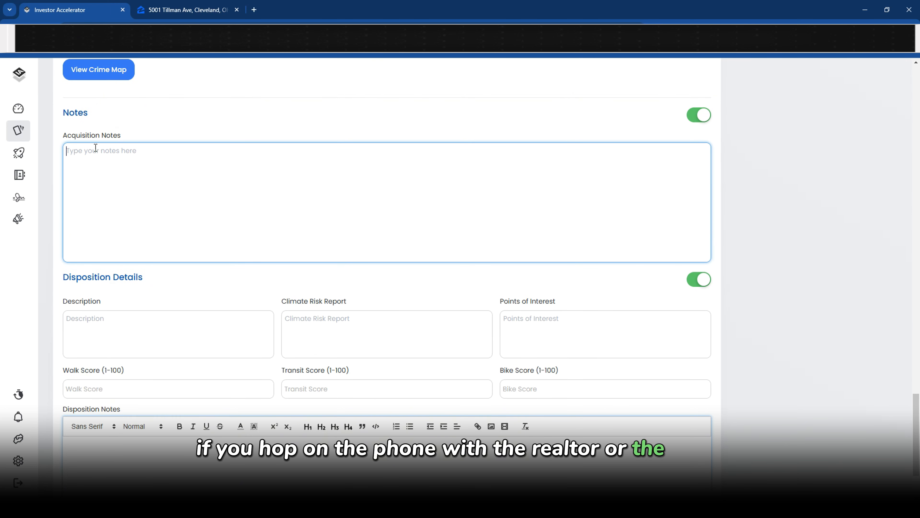
click(696, 116)
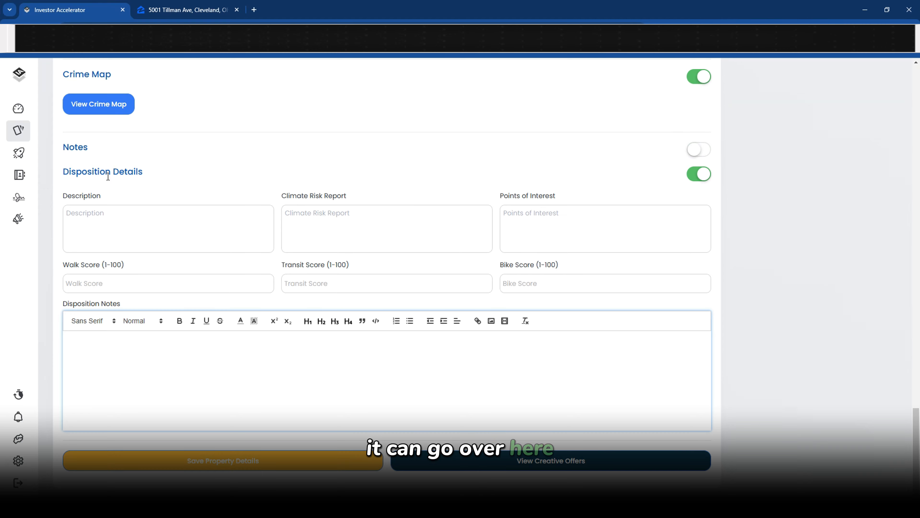
click(700, 175)
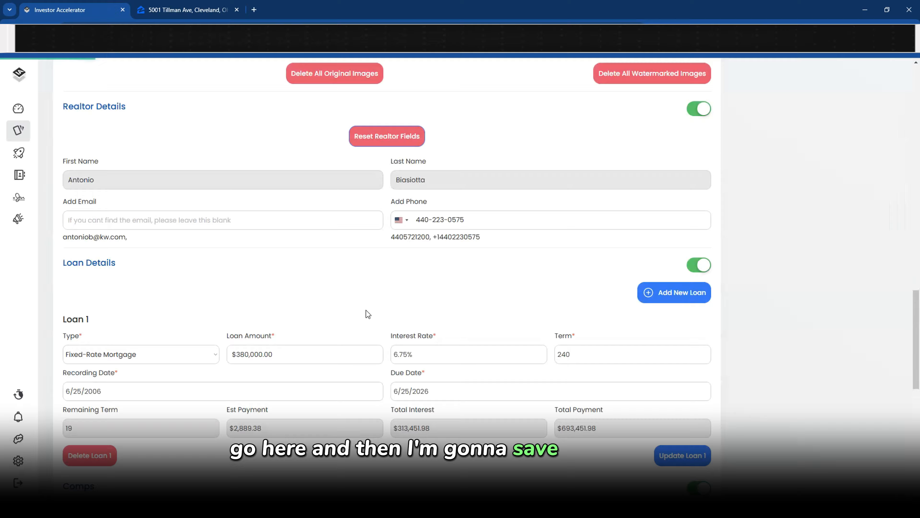
scroll(366, 310, up, 20)
scroll(366, 309, down, 10)
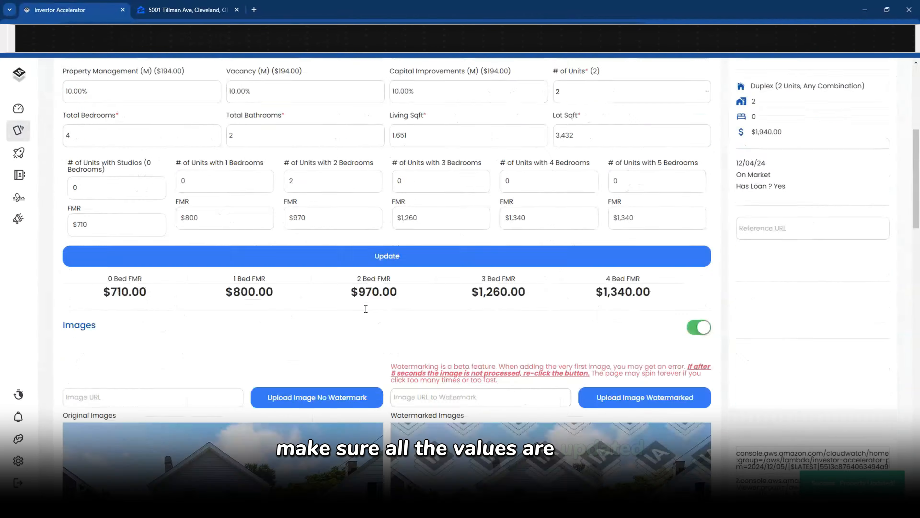
scroll(366, 309, down, 10)
click(507, 467)
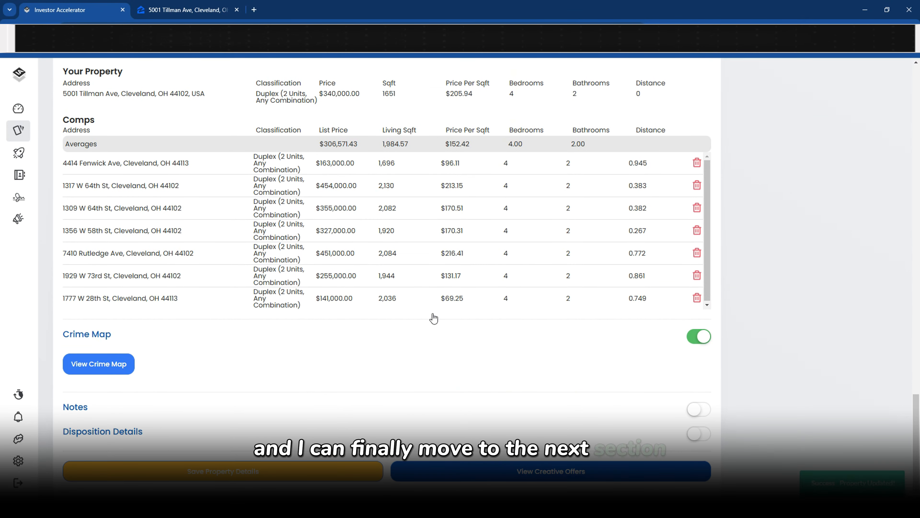
click(348, 404)
Go to the account settings and scroll the Platform tab down to Offer Templates
scroll(336, 344, down, 2)
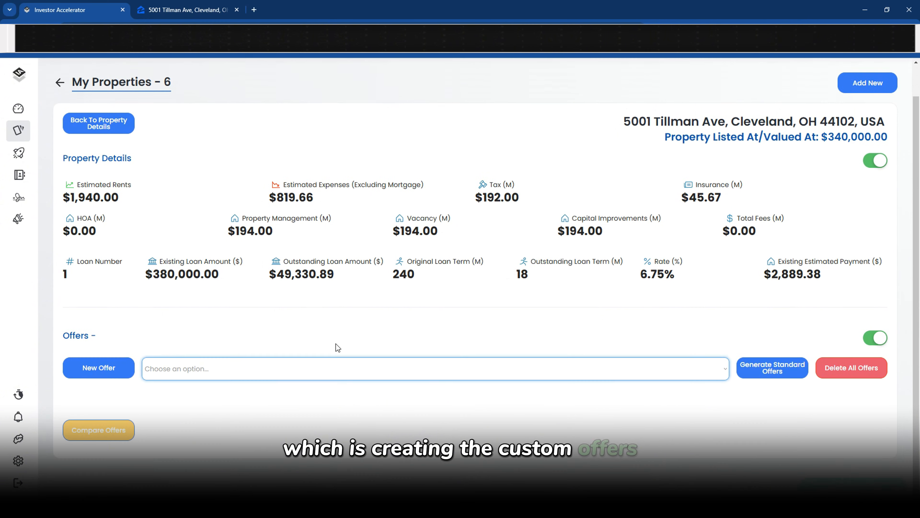
click(316, 375)
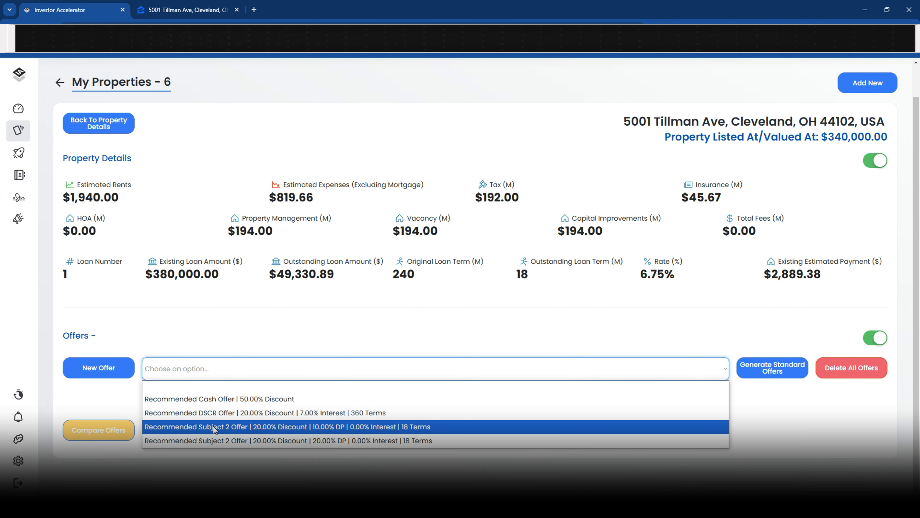
click(29, 457)
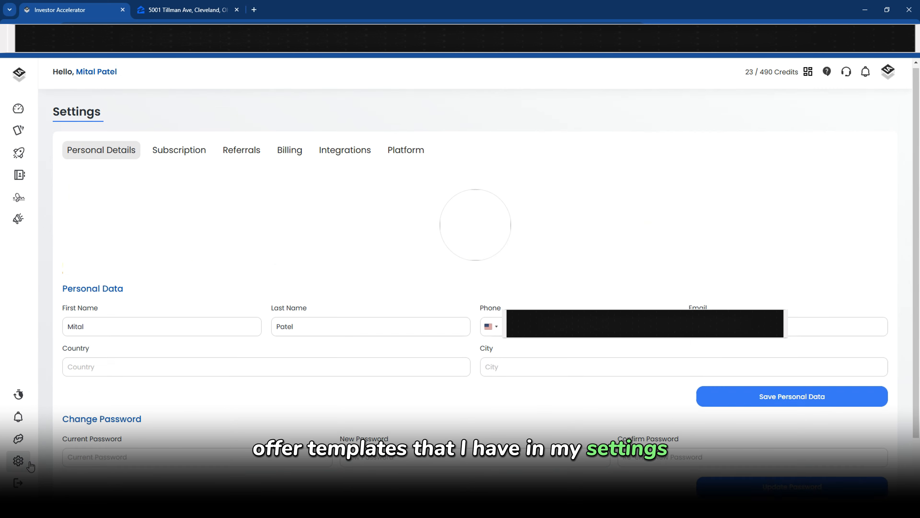
click(399, 161)
scroll(432, 255, down, 6)
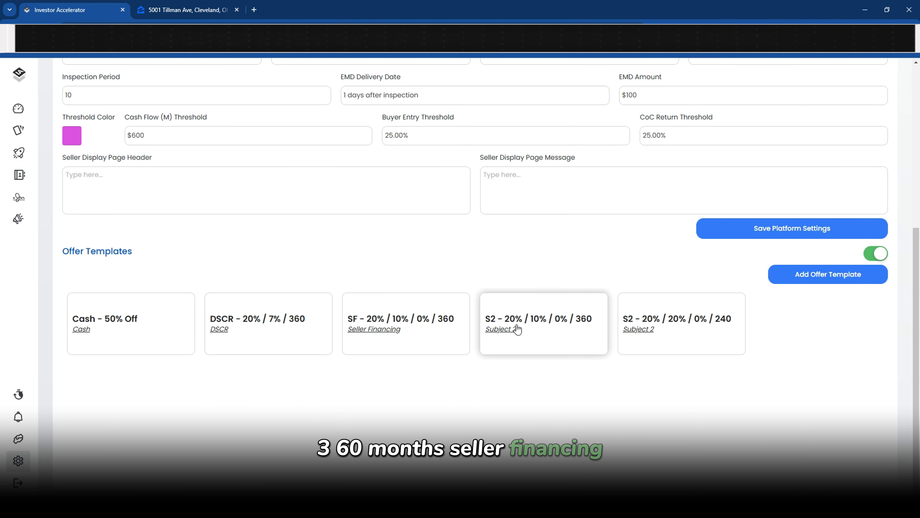
Inspect the SF seller financing template (10.00% down, 0.00% rate) and close it unchanged
click(403, 321)
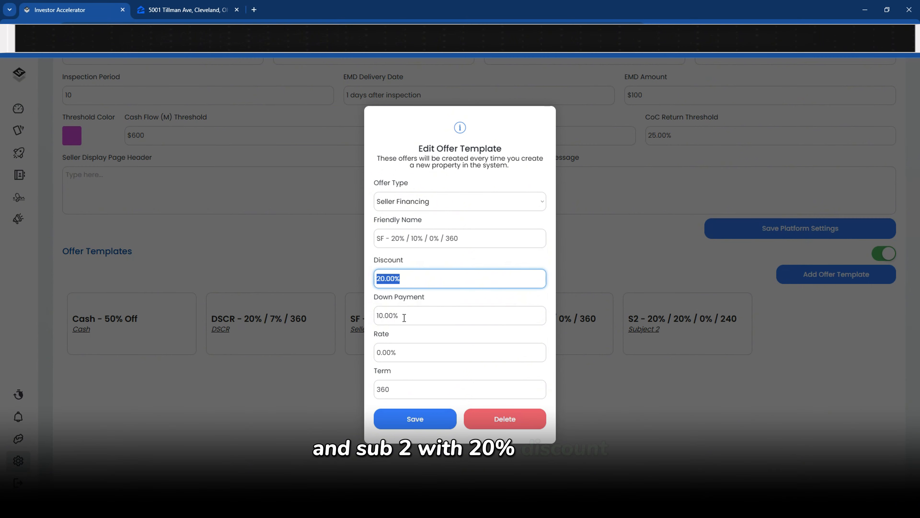
drag(404, 318, 364, 323)
drag(401, 355, 363, 360)
click(340, 412)
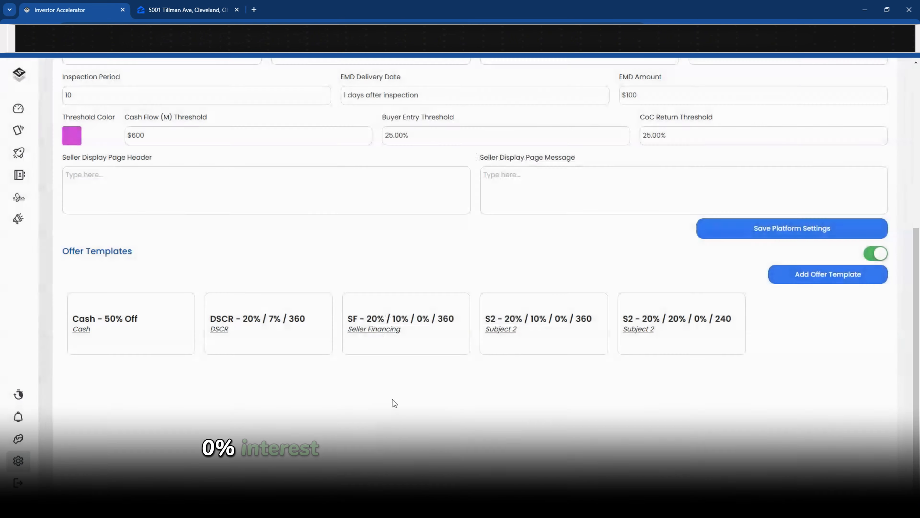
Add a blank offer template, delete it, and return to My Properties
click(810, 273)
click(516, 272)
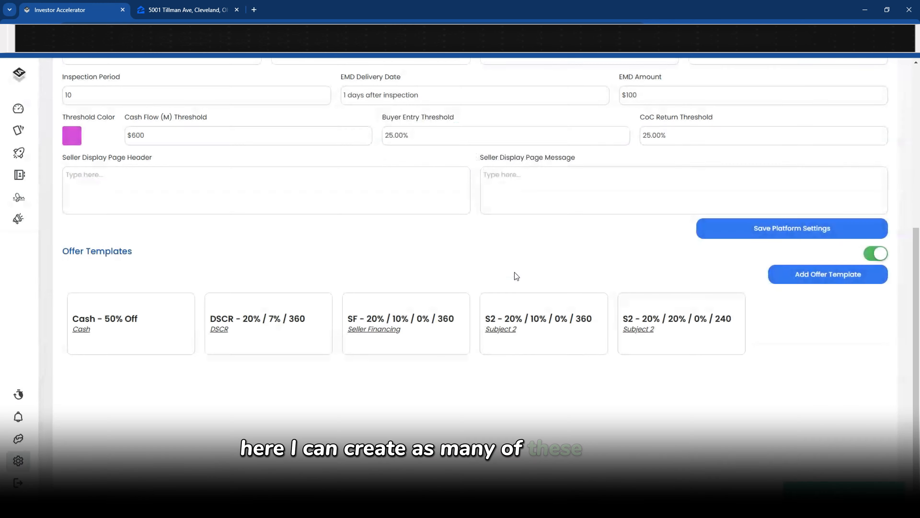
click(19, 130)
scroll(120, 379, down, 1)
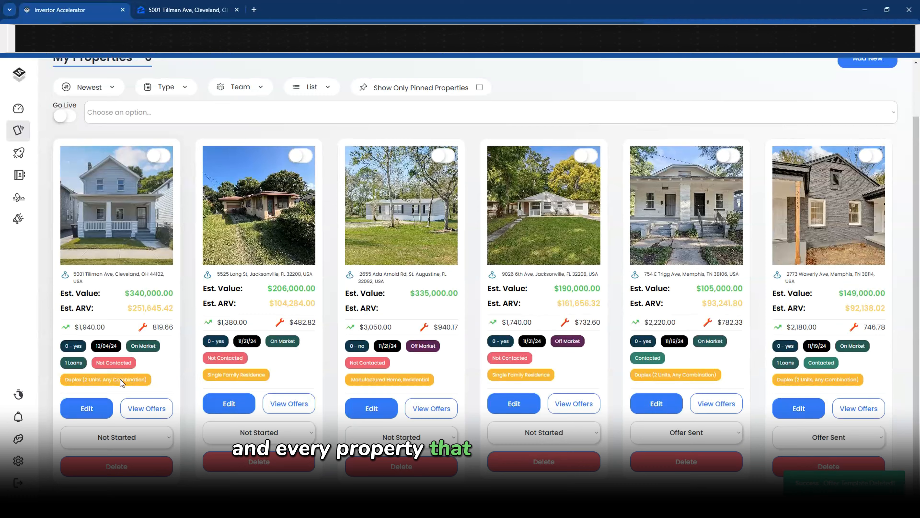
click(129, 415)
click(181, 372)
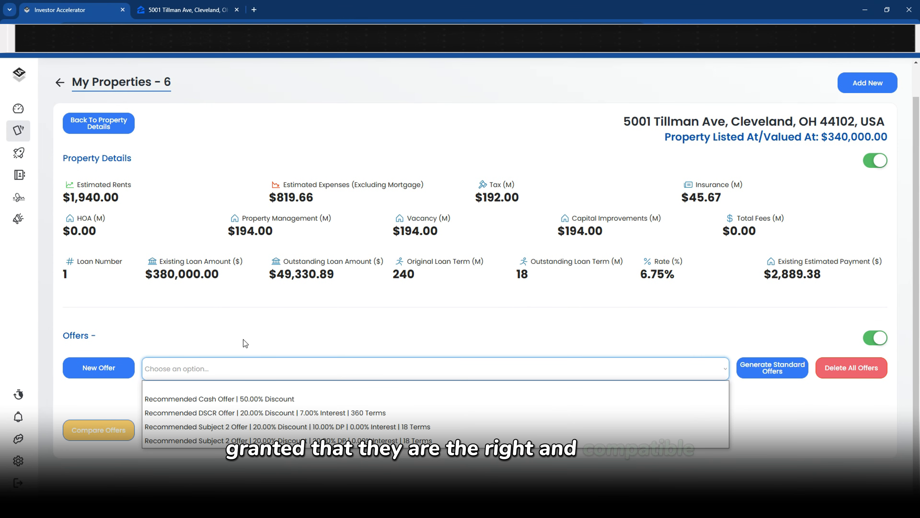
drag(76, 261, 820, 273)
click(624, 339)
Pick Recommended Cash Offer (50.00% discount) from Choose an option, showing a $170,000.00 offer price
click(232, 371)
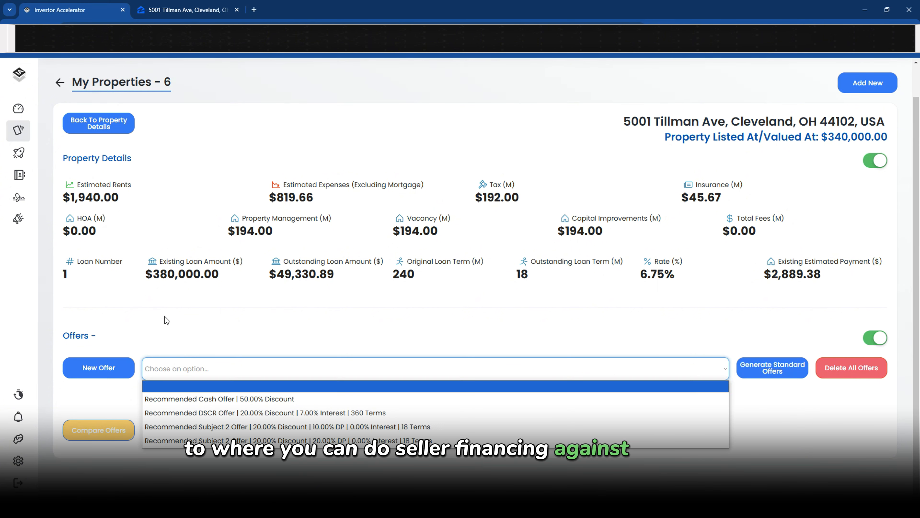
click(196, 315)
click(223, 368)
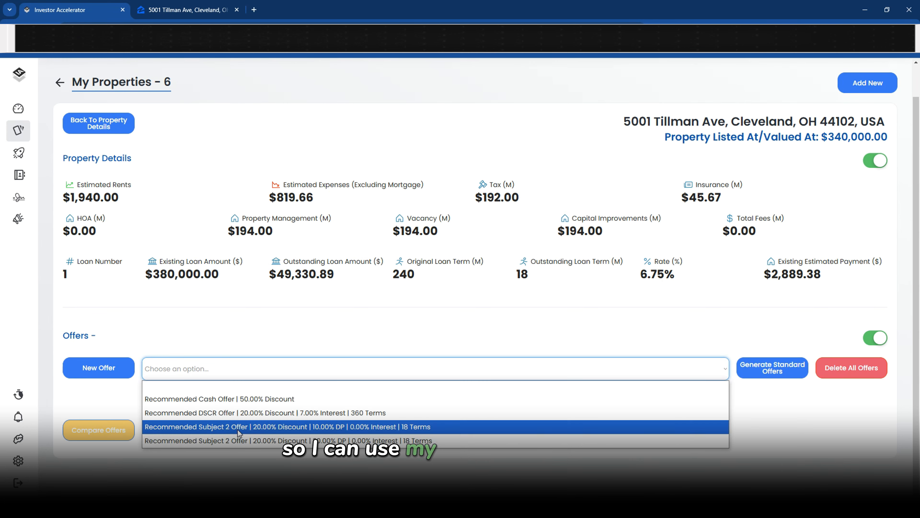
click(260, 398)
Scroll through the Recommended Cash Offer details for Tillman Ave
scroll(260, 327, down, 3)
scroll(244, 283, down, 4)
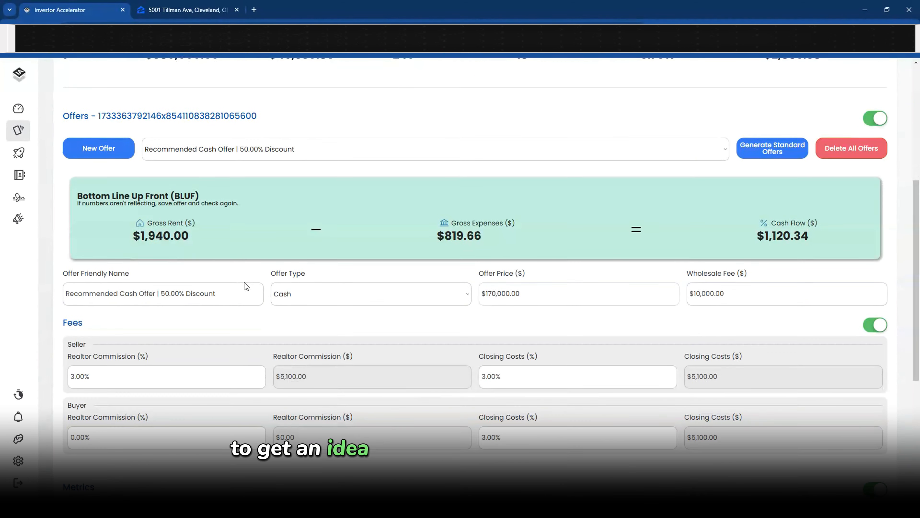
scroll(245, 282, up, 7)
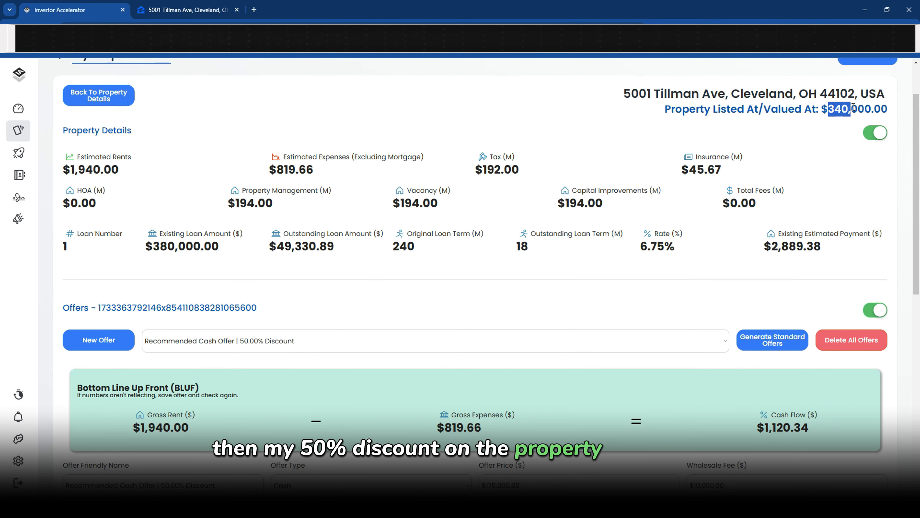
scroll(505, 227, down, 7)
drag(537, 246, 426, 259)
scroll(425, 260, down, 1)
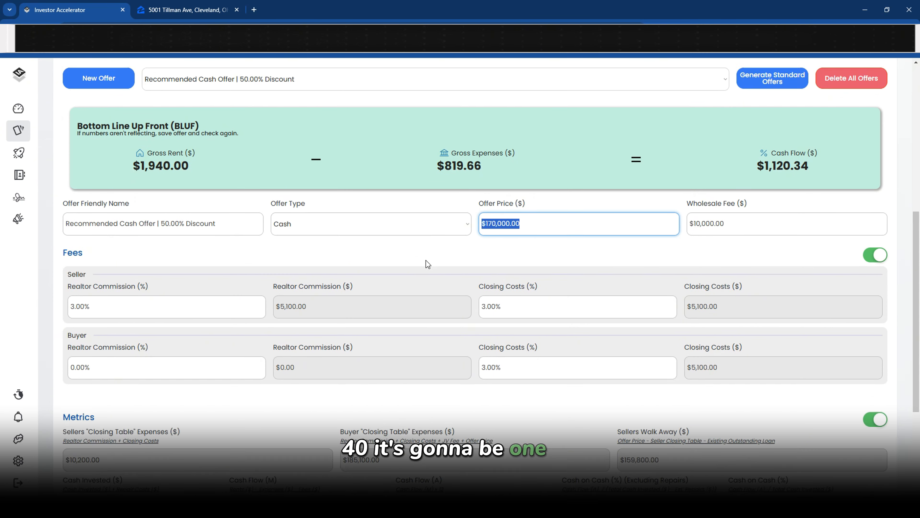
scroll(426, 260, down, 1)
drag(735, 199, 672, 227)
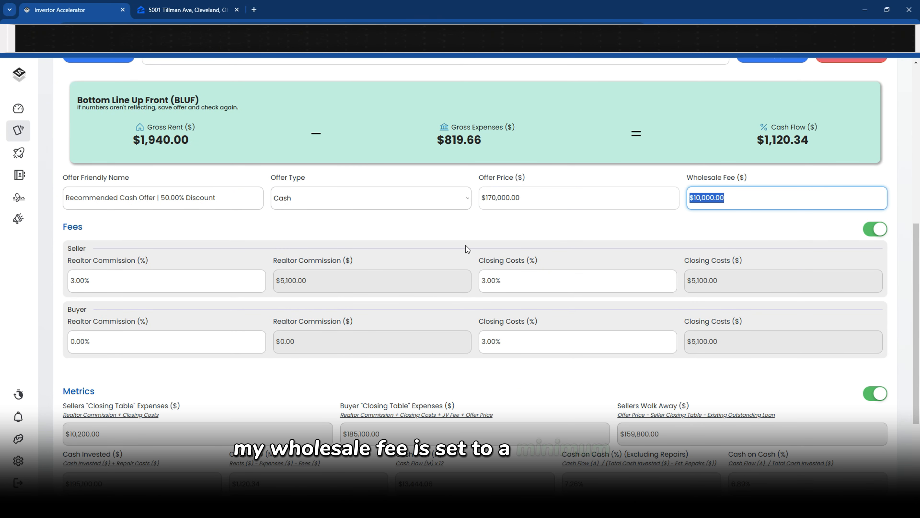
Review the fees: seller 3.00% commission and closing costs, buyer 0.00% commission, $5,100.00 closing costs
drag(76, 284, 27, 288)
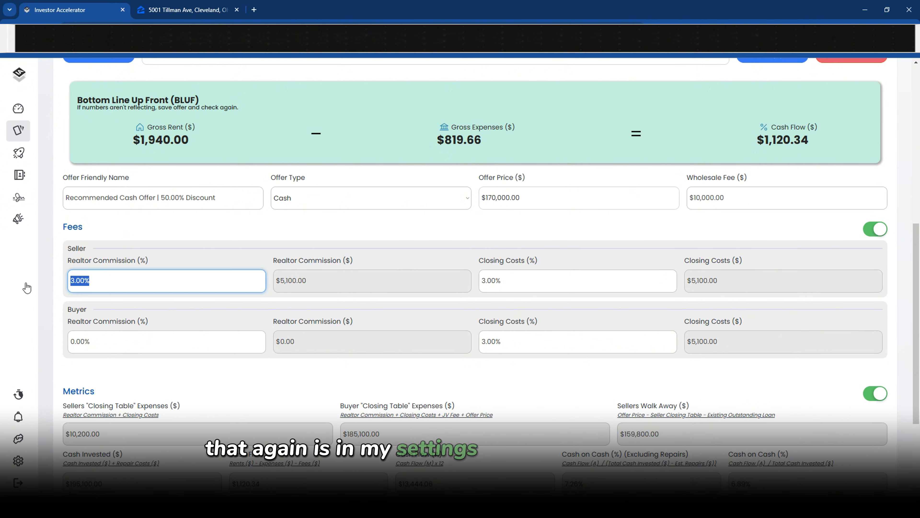
click(480, 281)
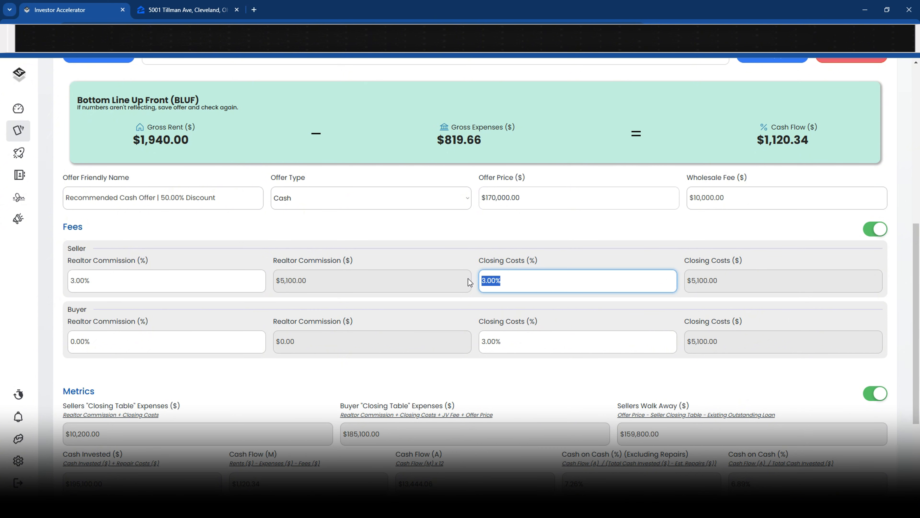
drag(114, 281, 11, 257)
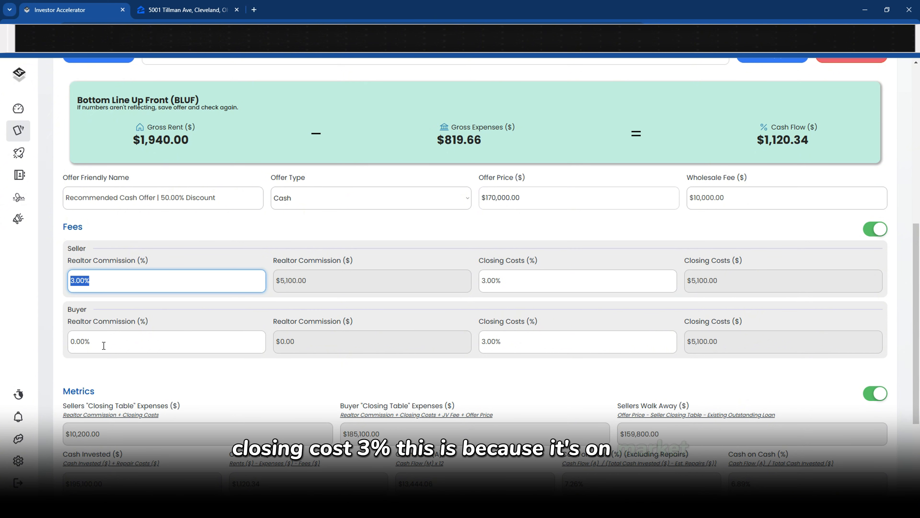
drag(102, 345, 23, 344)
drag(538, 344, 397, 343)
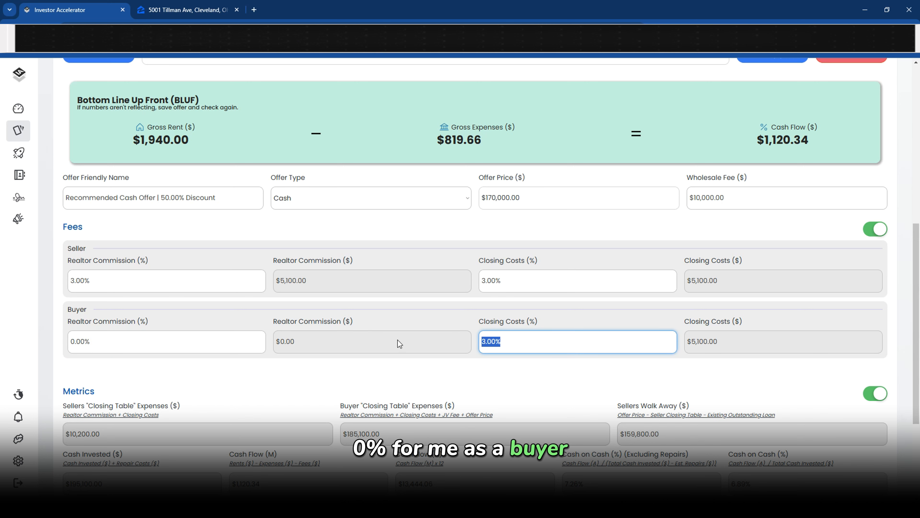
scroll(397, 339, down, 1)
click(358, 265)
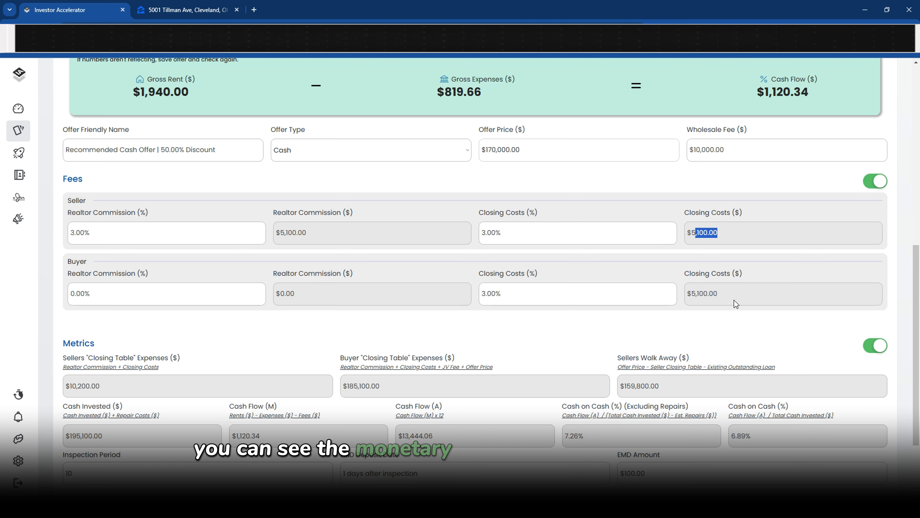
drag(734, 300, 696, 300)
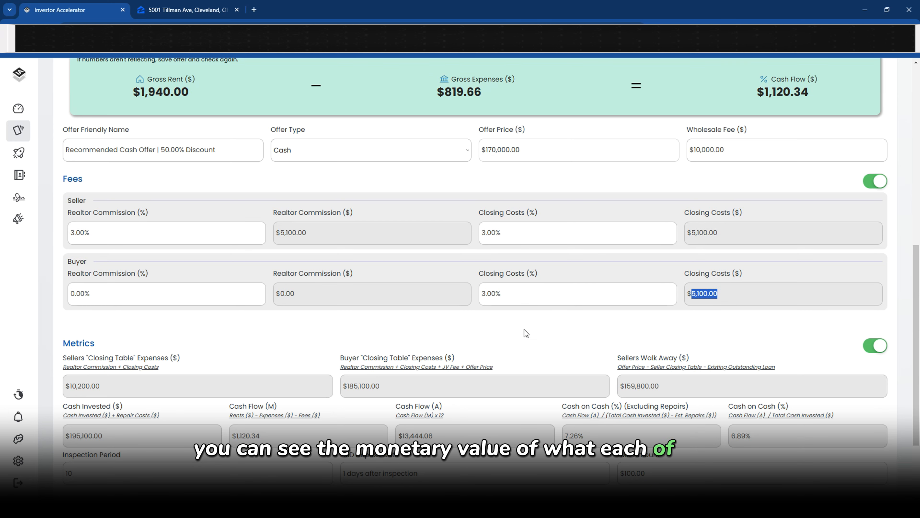
Check the $185,100.00 closing total, walk-away, cash flow and 6.89% cash-on-cash, then save
scroll(183, 386, down, 3)
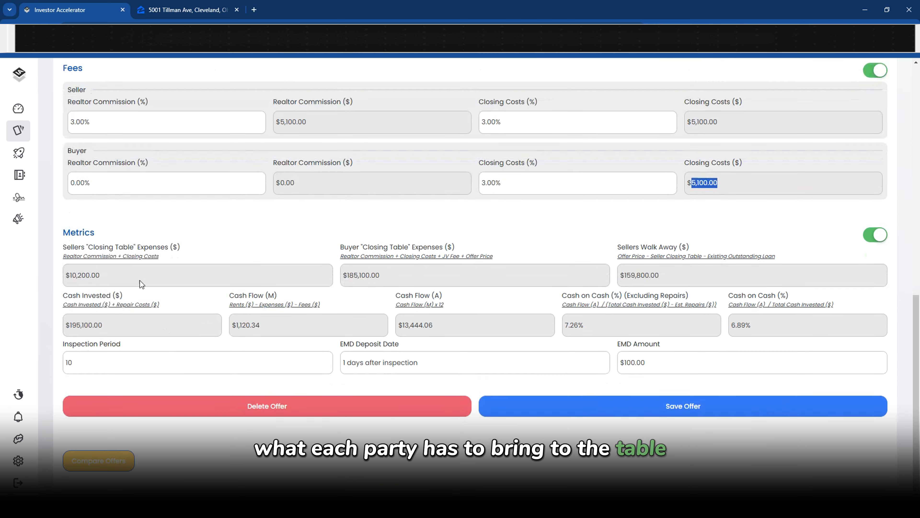
drag(109, 275, 60, 281)
drag(381, 275, 342, 276)
drag(709, 272, 613, 276)
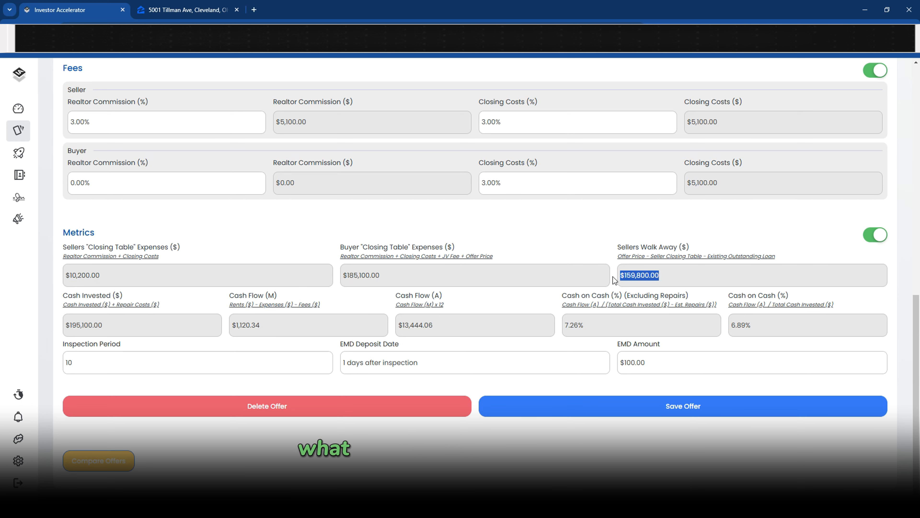
drag(155, 326, 70, 328)
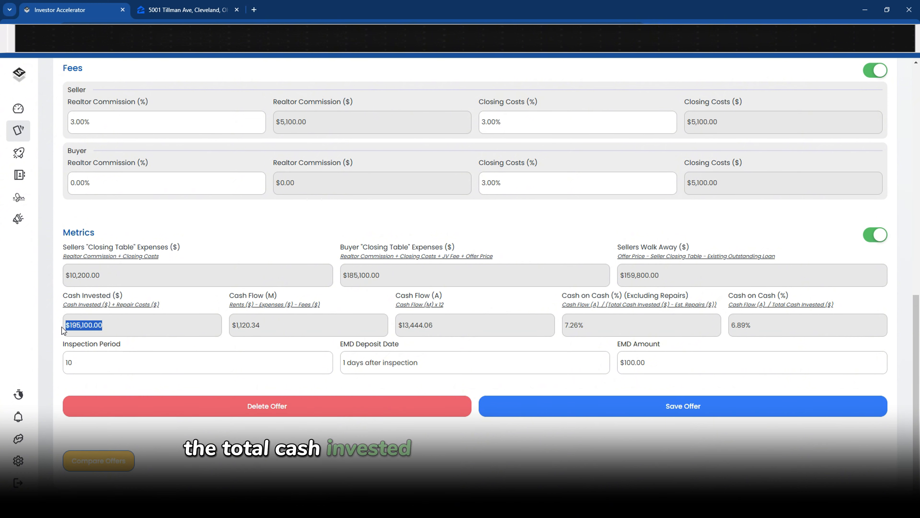
drag(261, 324, 229, 328)
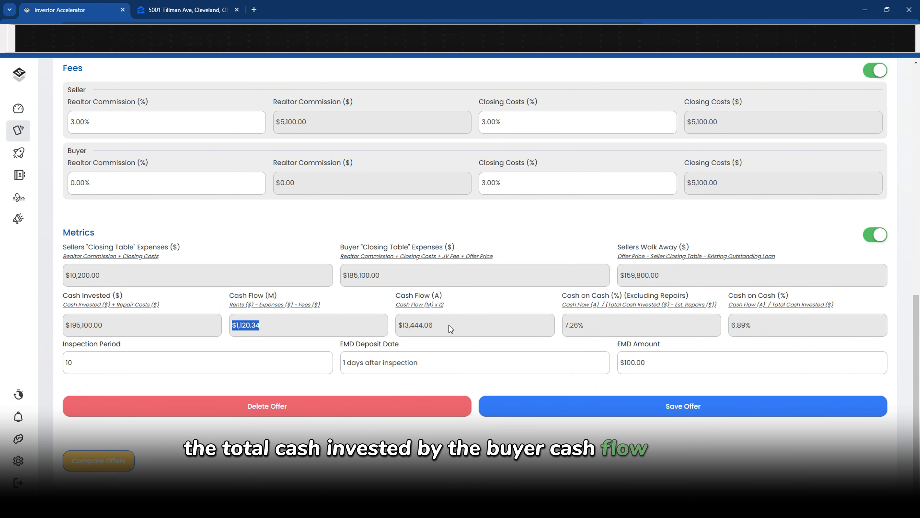
drag(448, 325, 396, 327)
drag(595, 331, 561, 331)
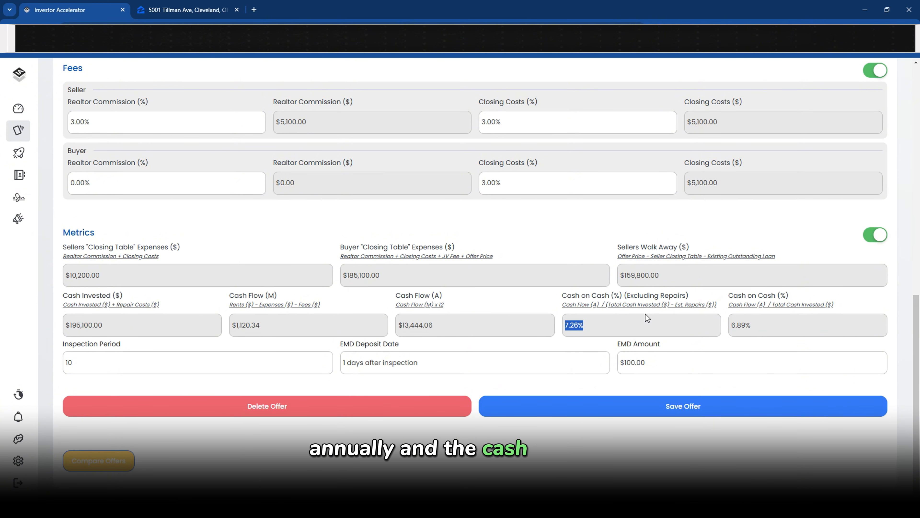
drag(623, 297, 762, 305)
click(761, 305)
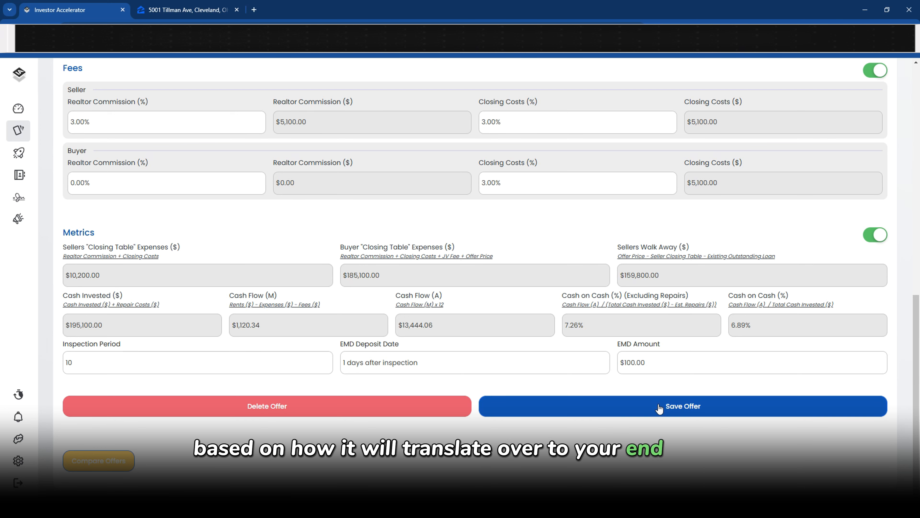
click(558, 406)
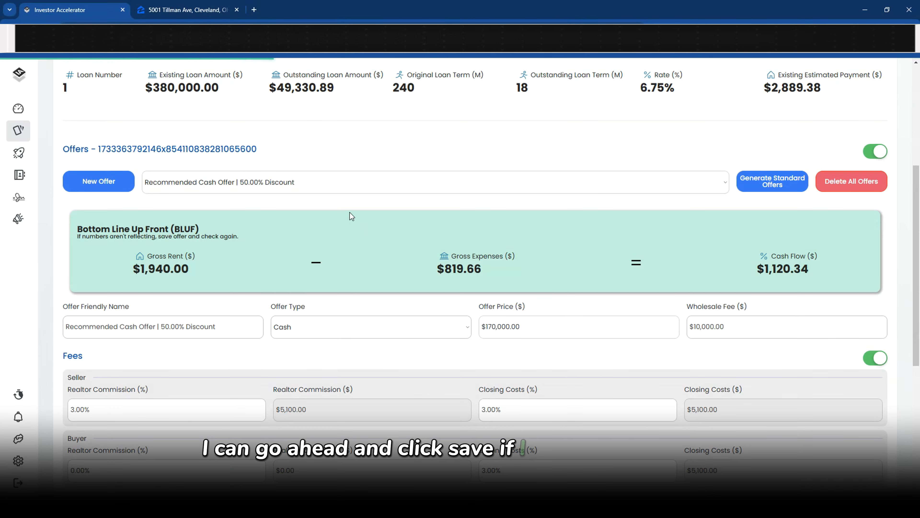
Load the Recommended Subject 2 Offer and review its bottom-line summary card
click(325, 191)
click(268, 237)
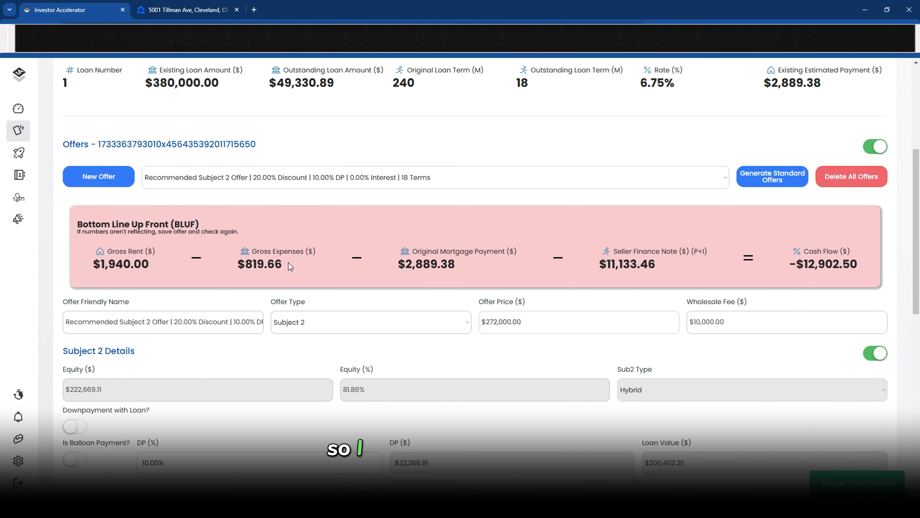
scroll(574, 273, down, 2)
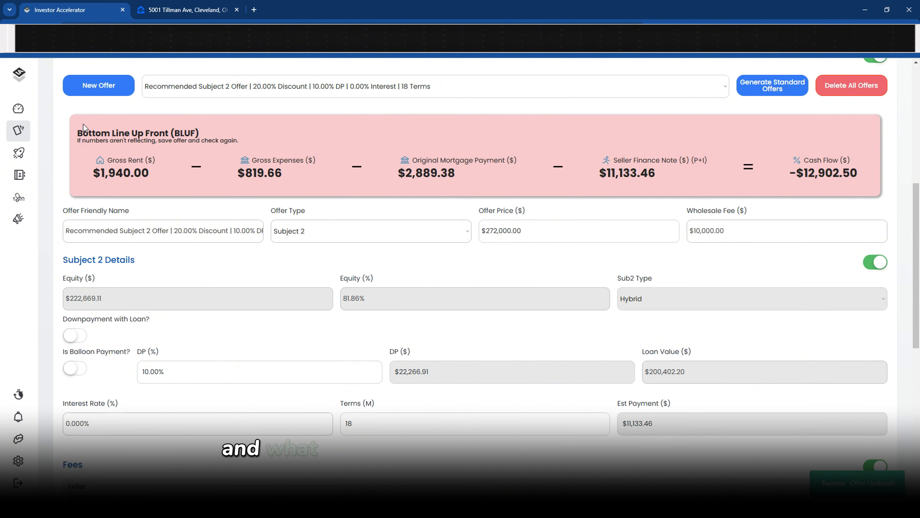
drag(78, 132, 863, 177)
click(142, 143)
drag(212, 141, 225, 127)
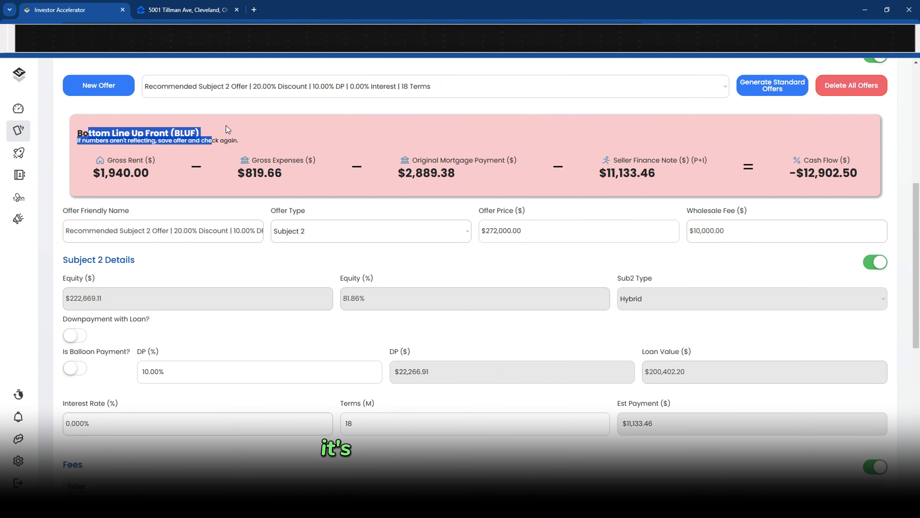
click(160, 164)
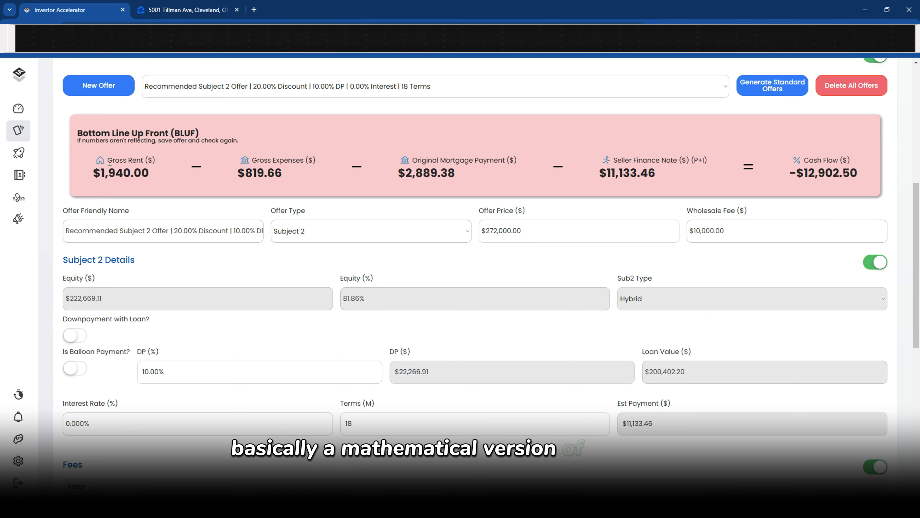
Review the monthly expense items through Total Fees and the gross expenses in the summary
mouse_move(108, 160)
mouse_down()
mouse_move(143, 161)
mouse_move(117, 173)
mouse_up()
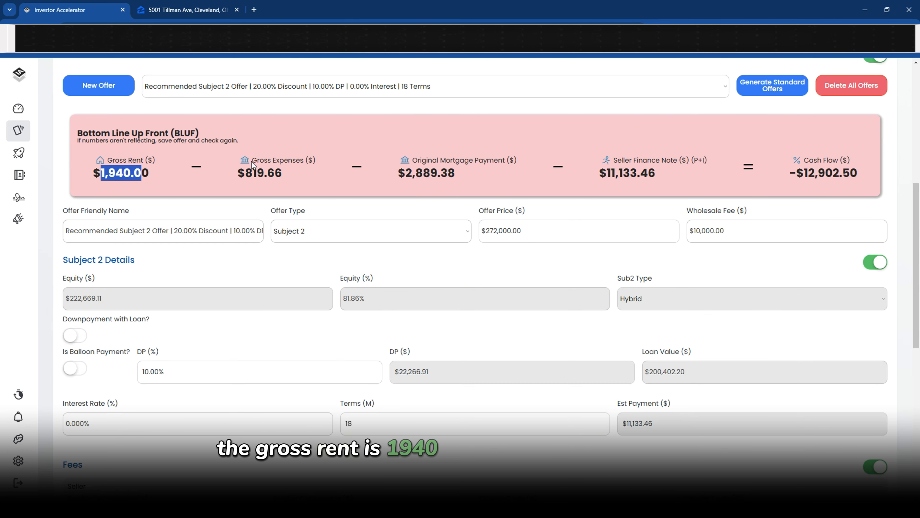
scroll(246, 181, up, 7)
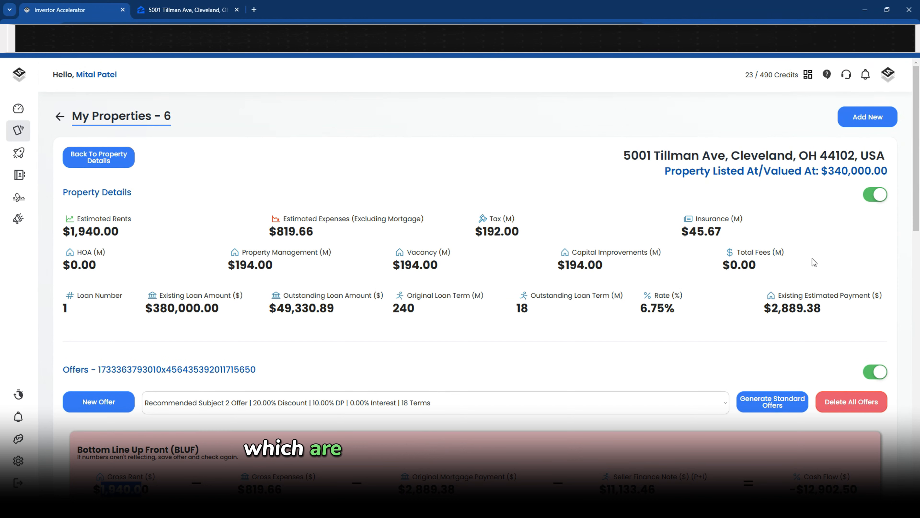
drag(771, 256, 450, 243)
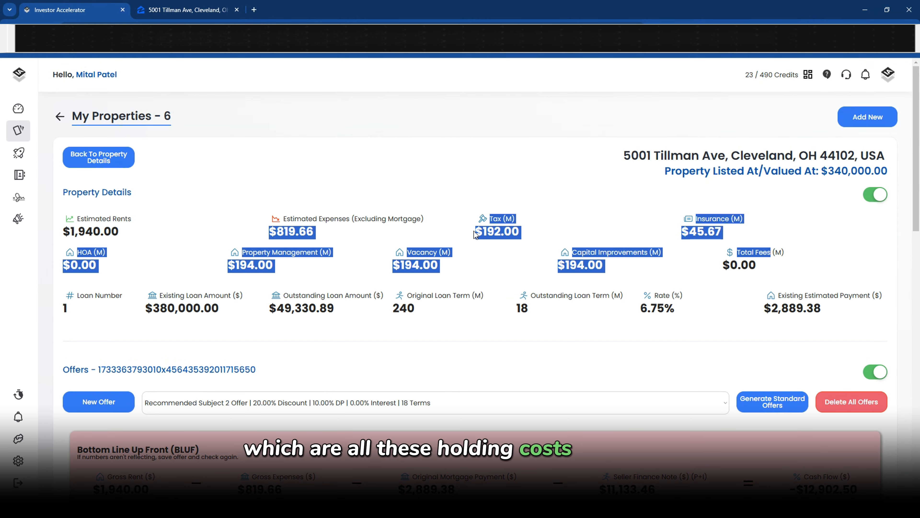
click(761, 265)
drag(763, 269, 480, 223)
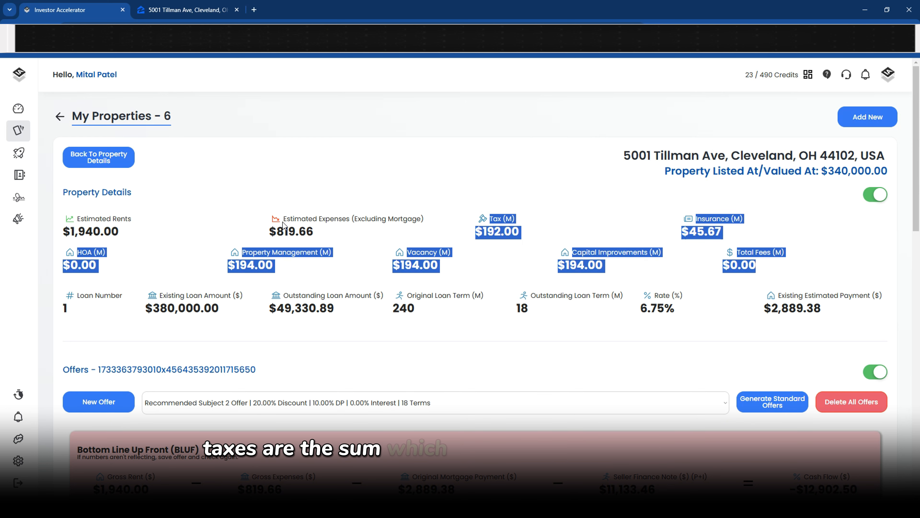
drag(314, 234, 273, 191)
scroll(280, 226, down, 7)
scroll(275, 188, up, 1)
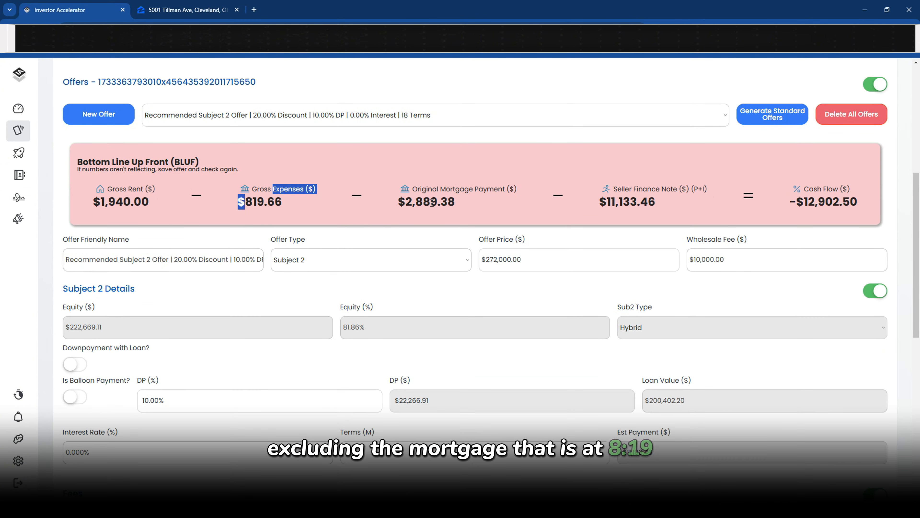
drag(405, 201, 456, 202)
Review the Gross Rent and original mortgage payment values, then scroll to the offer details
scroll(460, 218, up, 1)
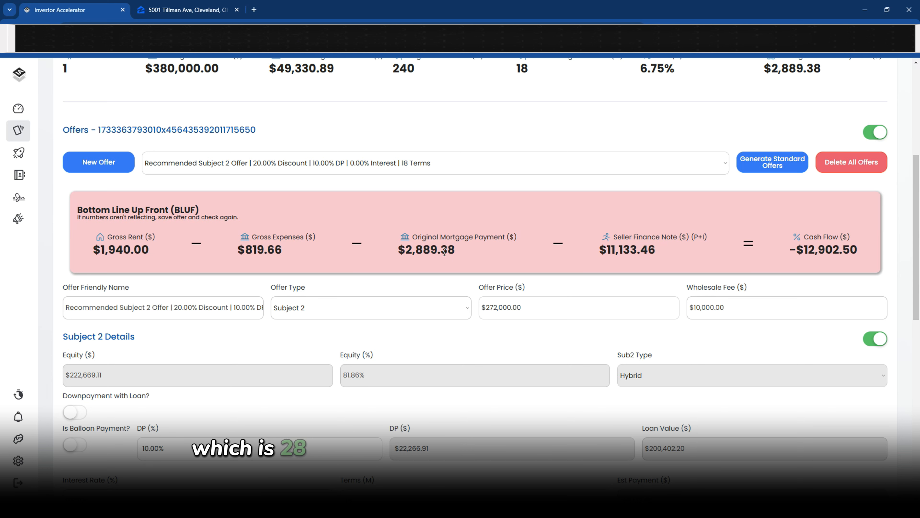
drag(460, 247, 459, 237)
drag(100, 250, 142, 251)
drag(405, 250, 454, 249)
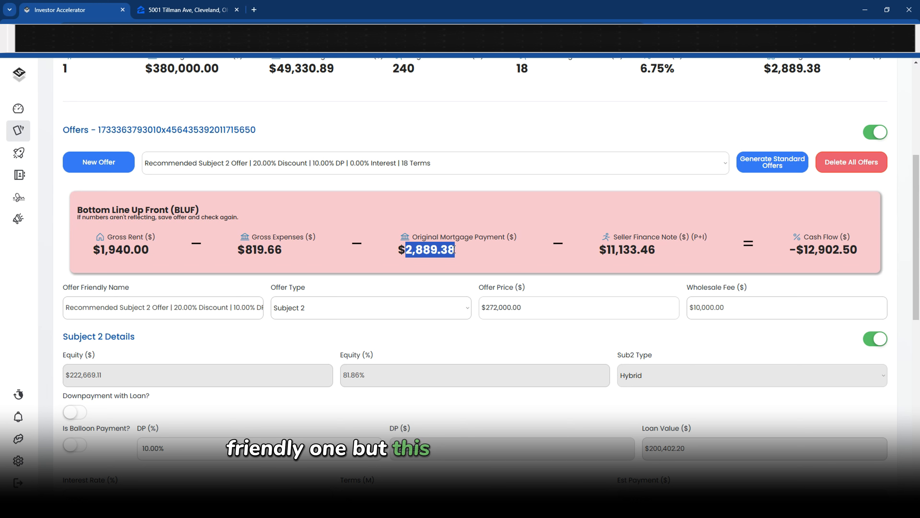
drag(599, 250, 656, 253)
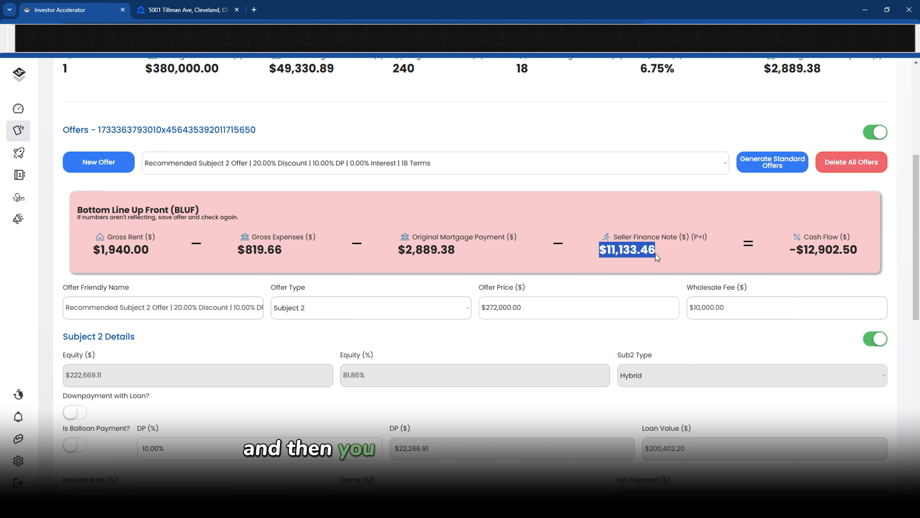
scroll(656, 253, down, 1)
scroll(404, 458, down, 1)
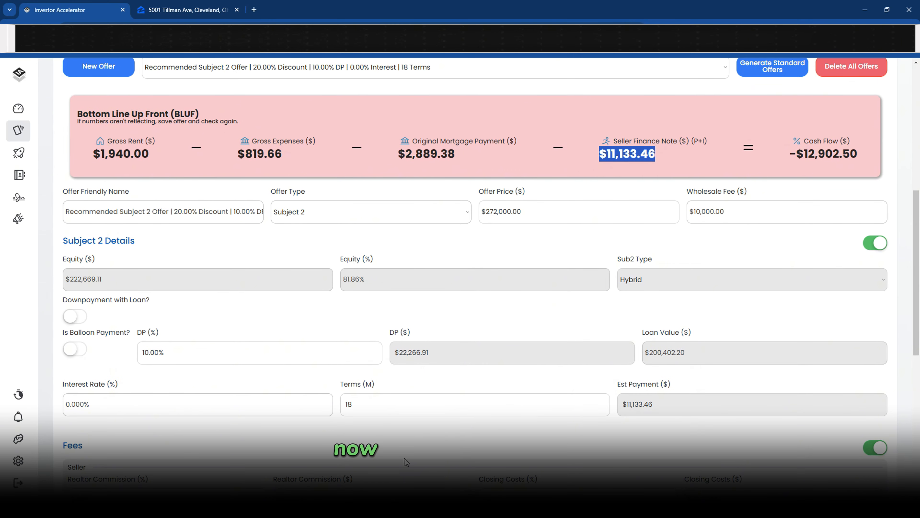
Change the Subject 2 Terms (M) from 18 to 360 months
double_click(362, 403)
scroll(471, 290, up, 6)
drag(532, 246, 623, 247)
scroll(500, 285, down, 1)
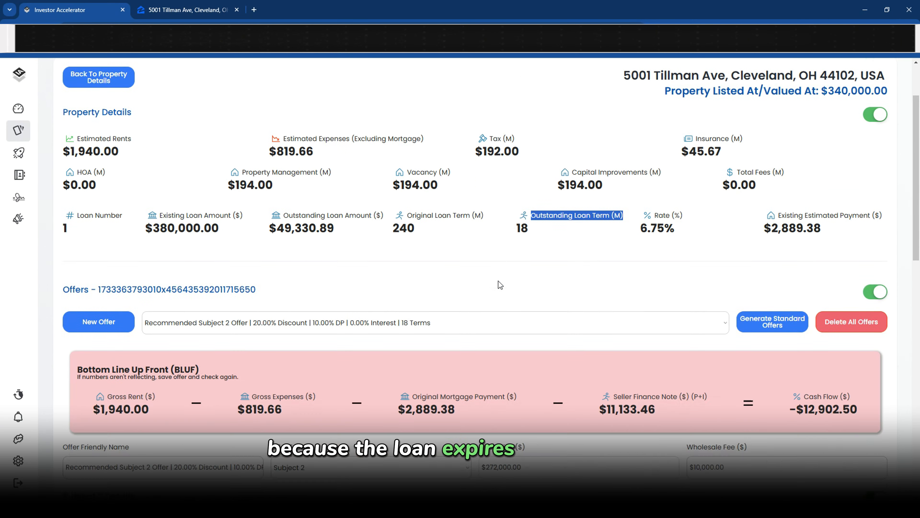
scroll(500, 284, down, 5)
double_click(349, 404)
text(360)
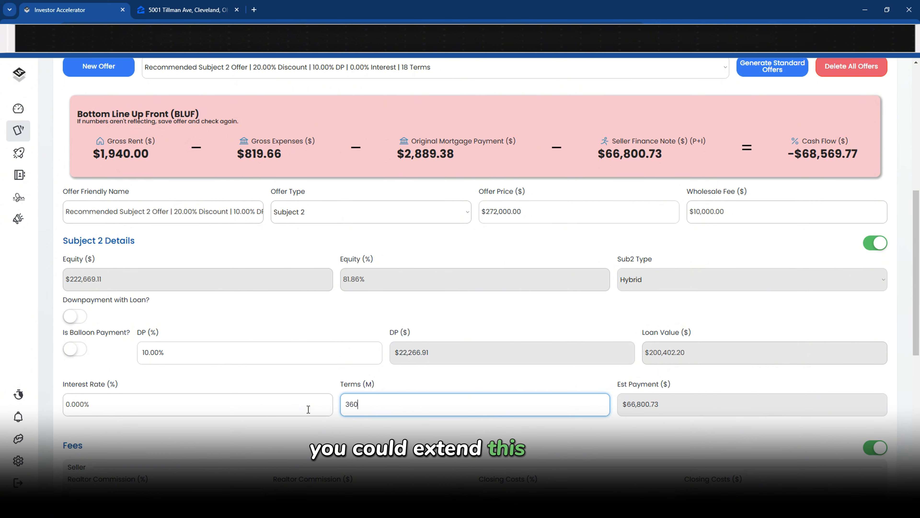
click(320, 427)
Review the recalculated seller finance note and the interest rate
drag(657, 141, 615, 153)
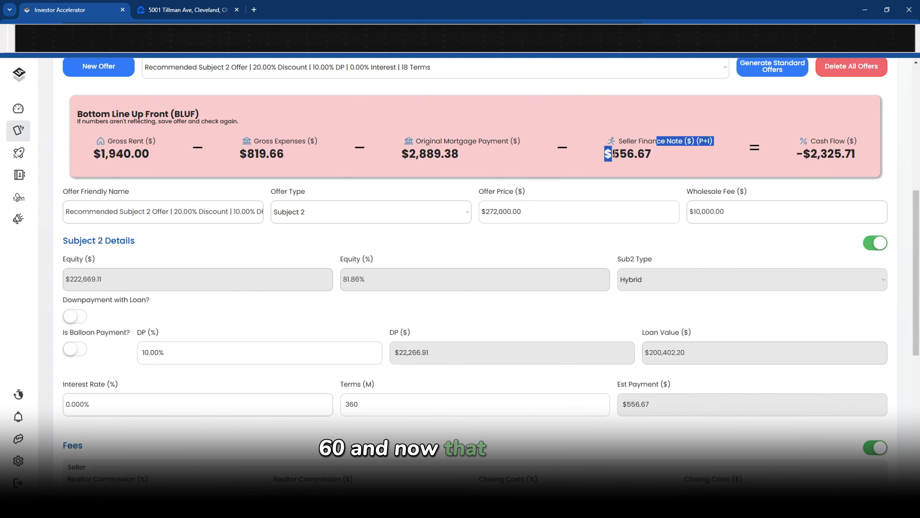
drag(811, 153, 845, 157)
scroll(845, 158, down, 3)
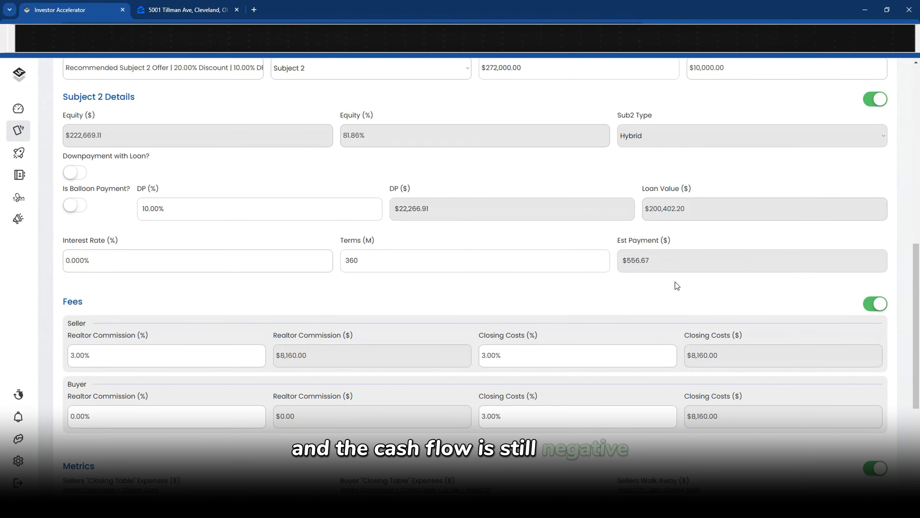
scroll(507, 250, down, 2)
scroll(261, 225, up, 2)
drag(166, 209, 130, 212)
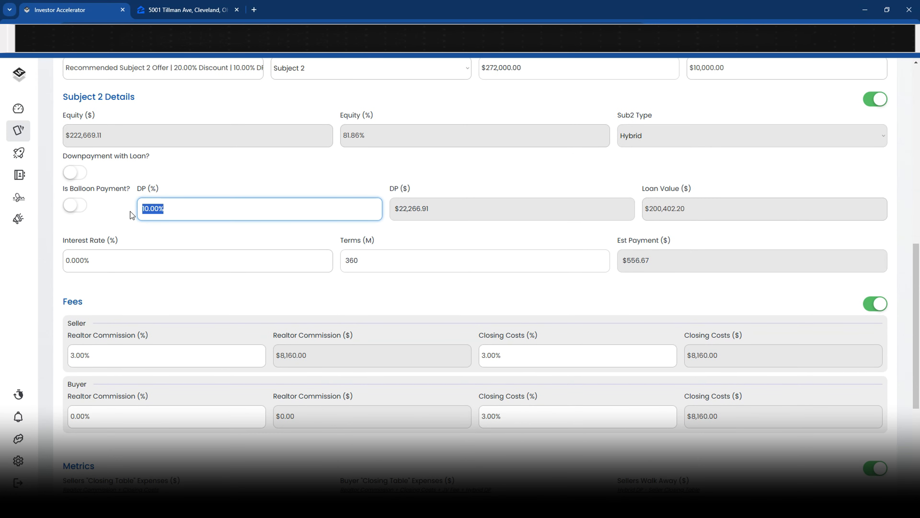
click(105, 265)
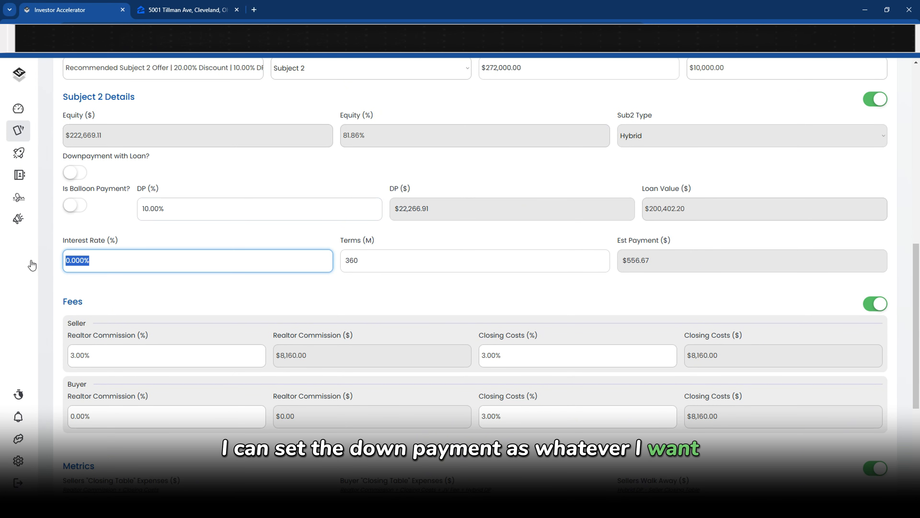
Try a 60-month balloon payment, then turn balloon off and enable Downpayment with Loan
click(75, 206)
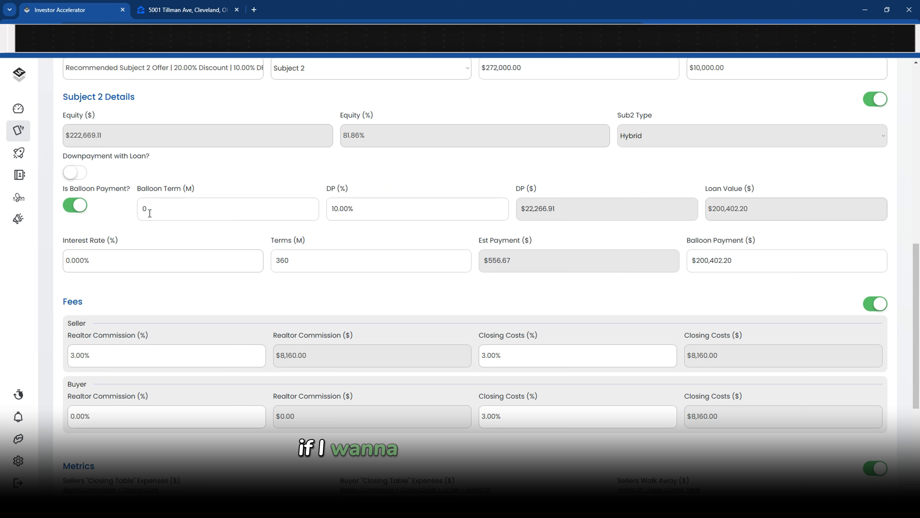
click(164, 208)
click(126, 222)
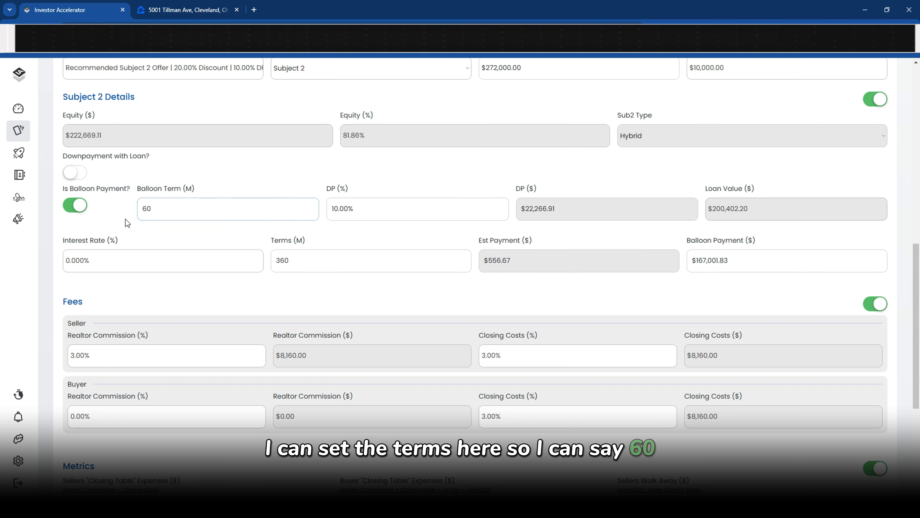
click(738, 261)
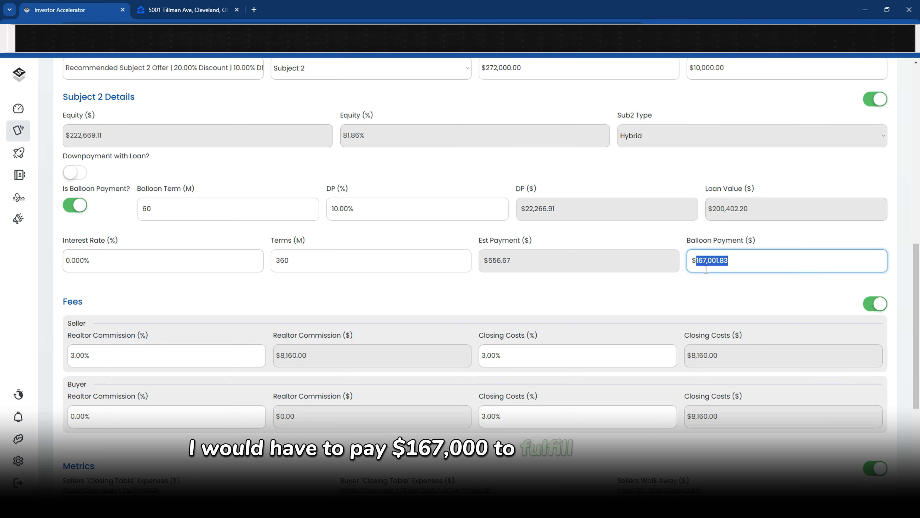
click(75, 205)
click(76, 173)
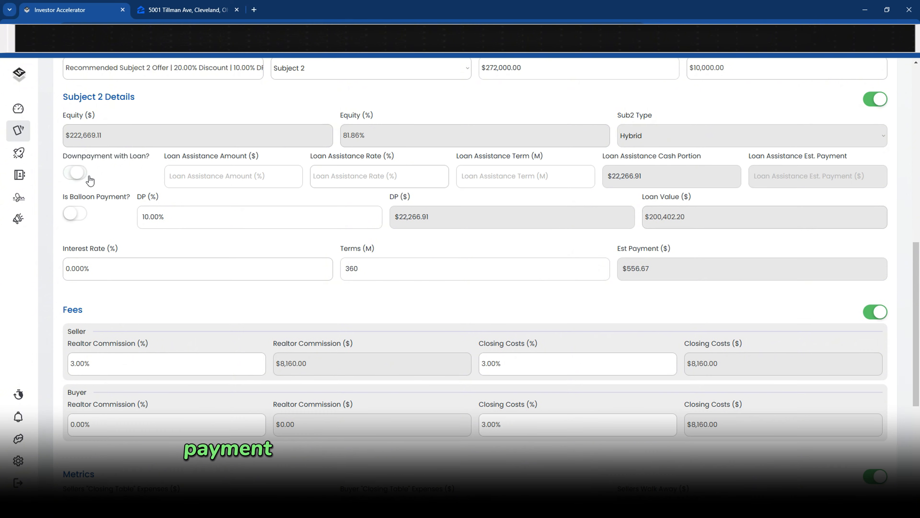
Fill Loan Assistance with the down payment amount, 0 rate and 360-month term
scroll(195, 173, up, 5)
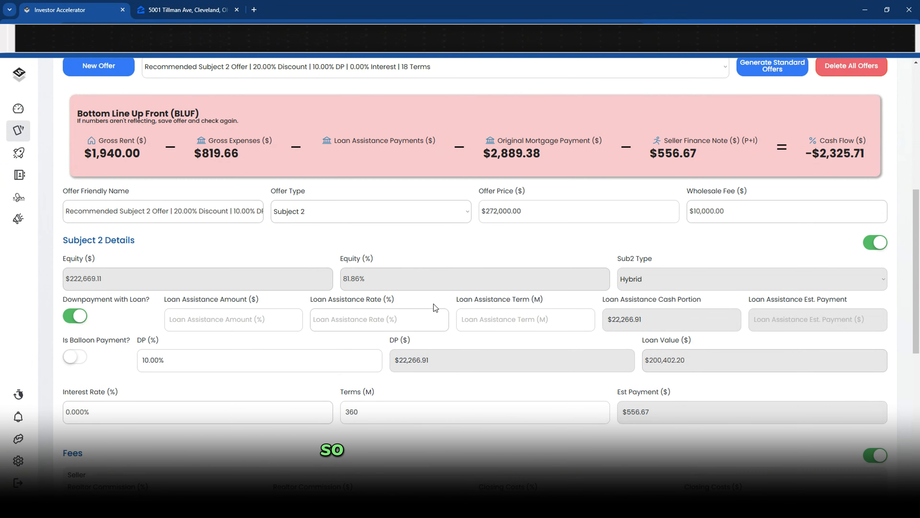
scroll(434, 304, down, 3)
drag(442, 307, 402, 318)
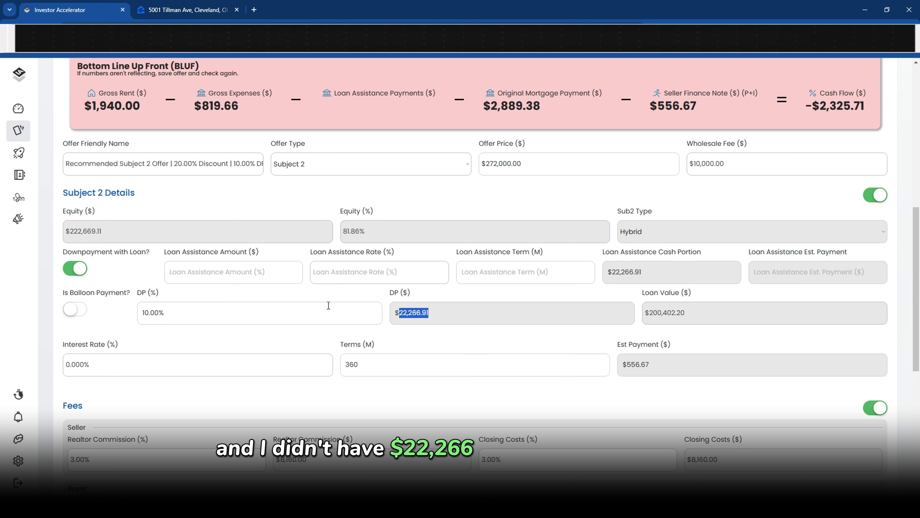
click(182, 275)
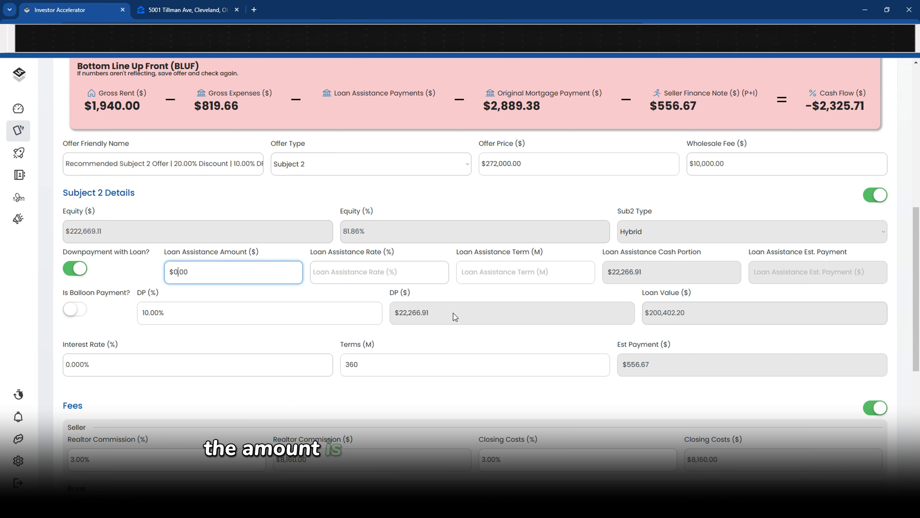
drag(453, 314, 398, 307)
click(268, 277)
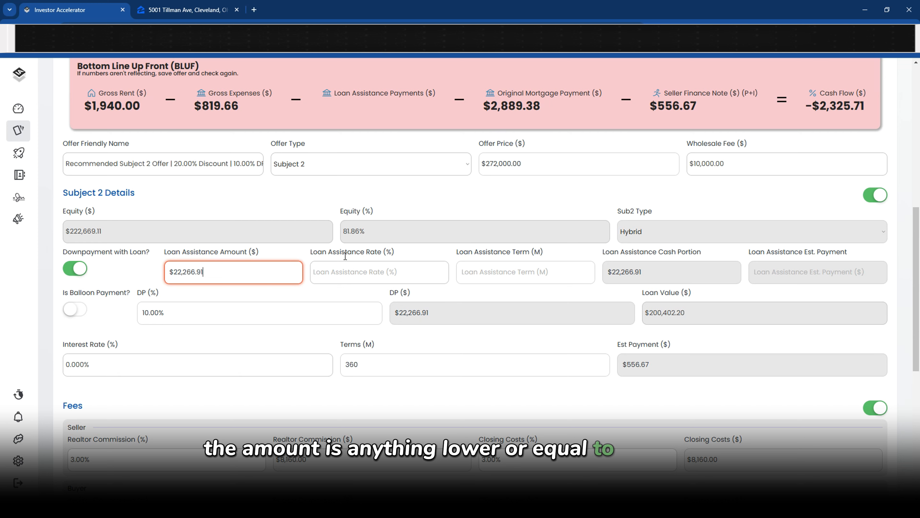
click(345, 270)
text(0)
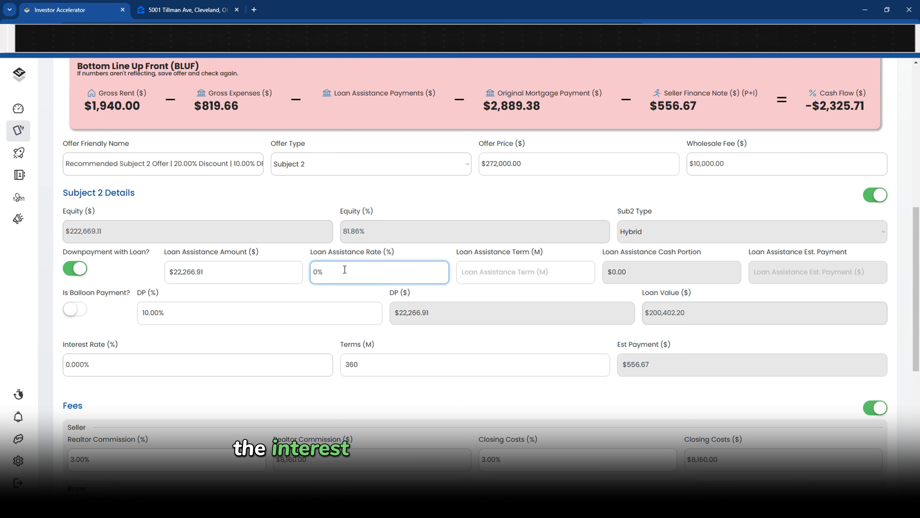
click(514, 278)
text(360)
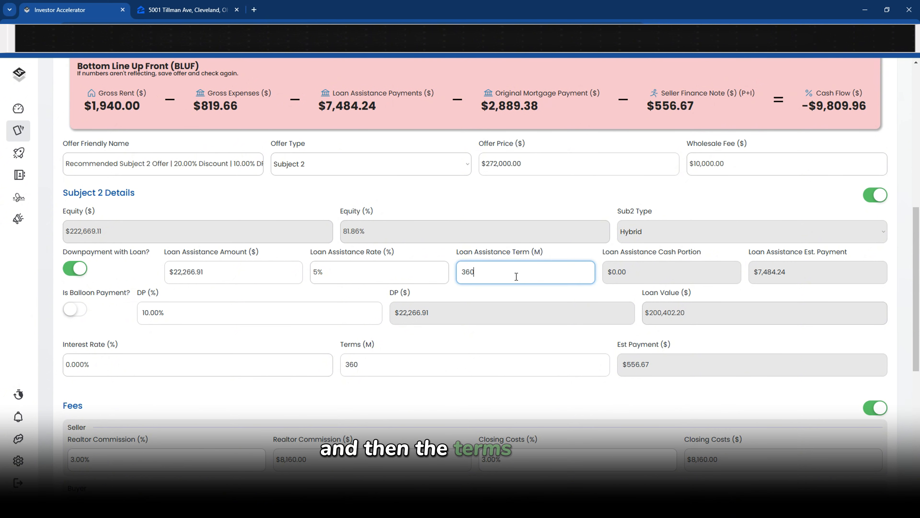
click(519, 306)
Note the $119.53 payment and -$2,445.25 cash flow, turn Downpayment with Loan off, and save
double_click(758, 273)
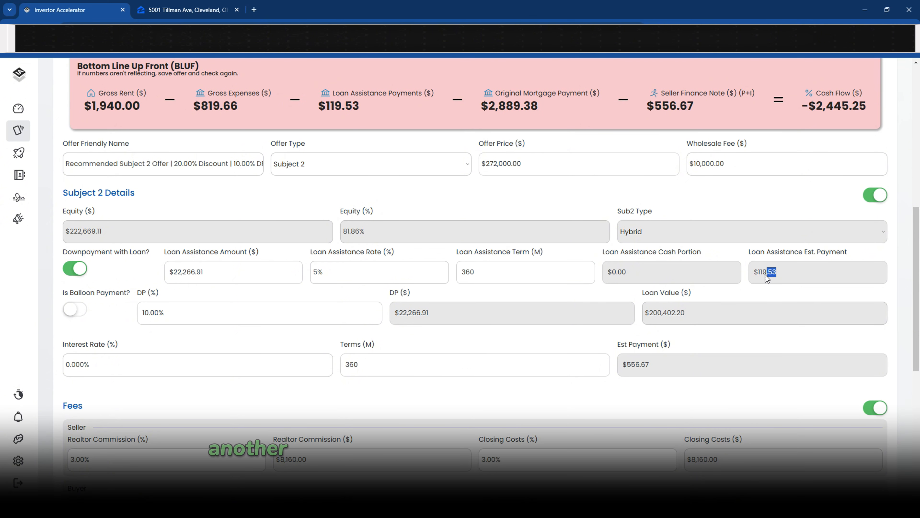
drag(367, 109, 325, 99)
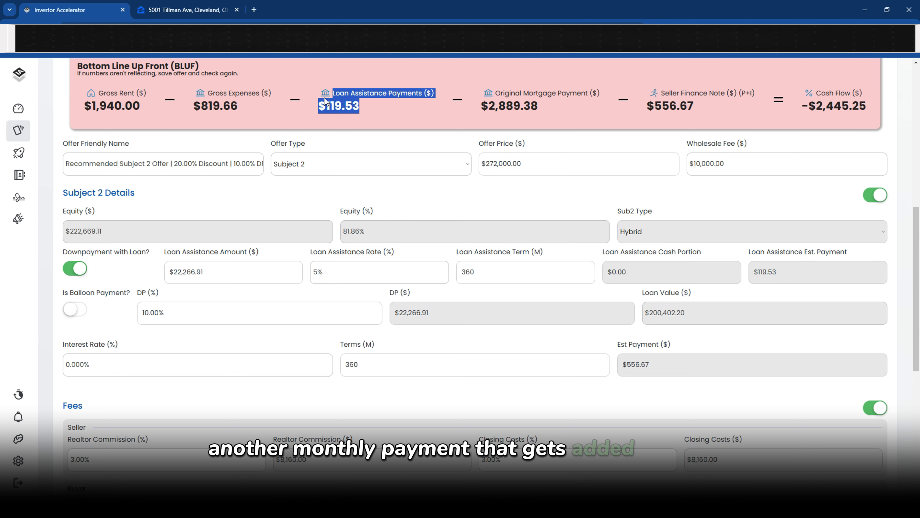
drag(796, 109, 868, 107)
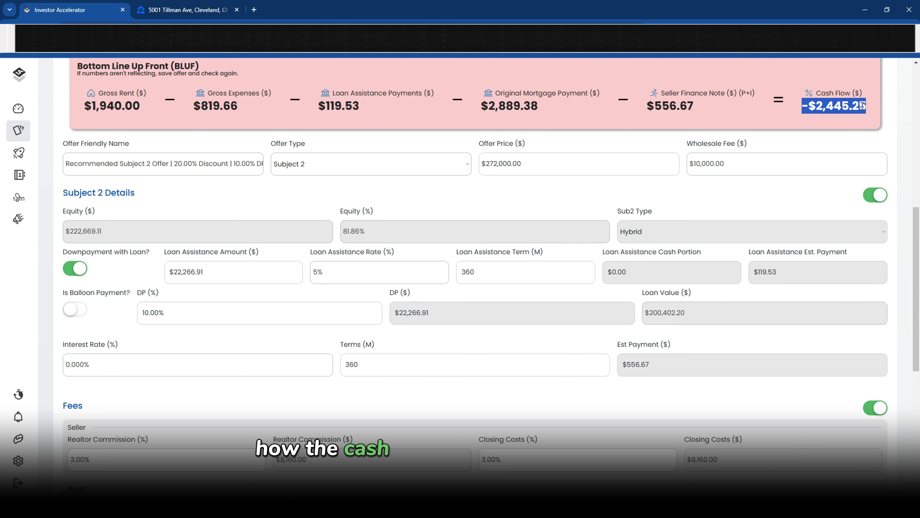
click(642, 192)
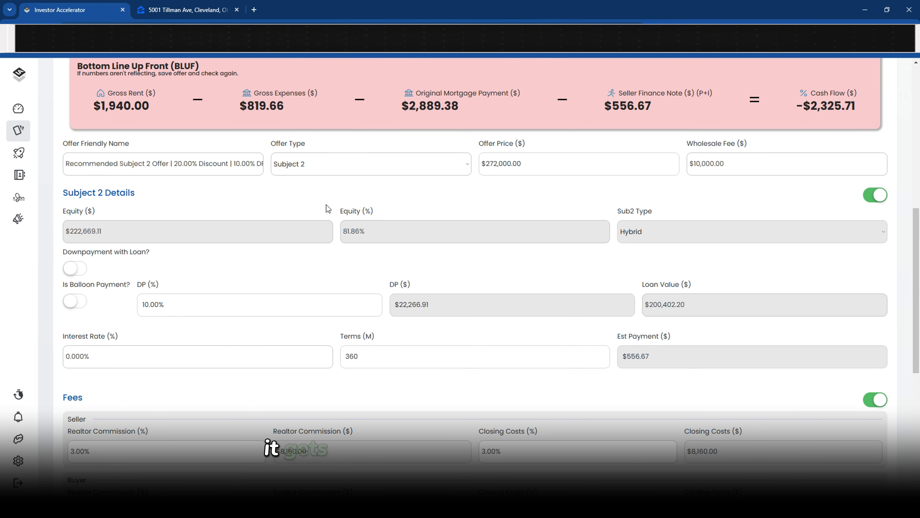
scroll(473, 310, down, 6)
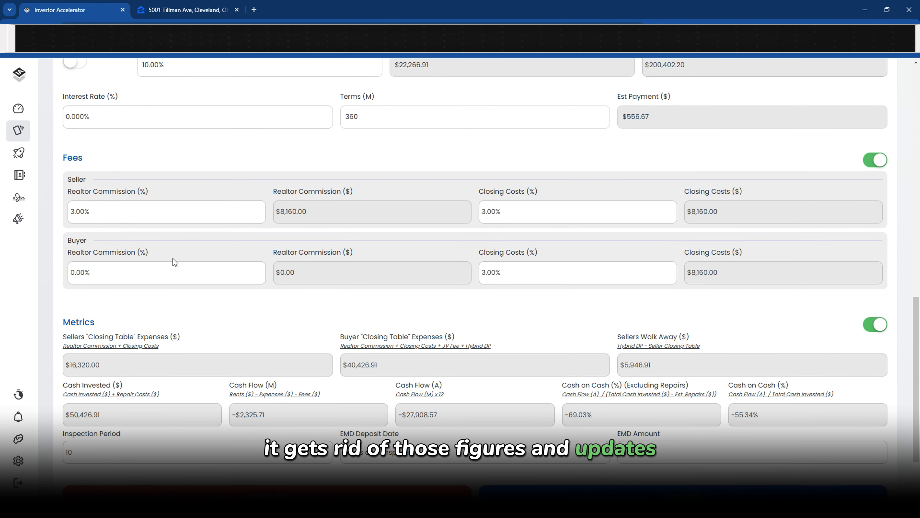
drag(103, 213, 22, 219)
scroll(121, 367, down, 2)
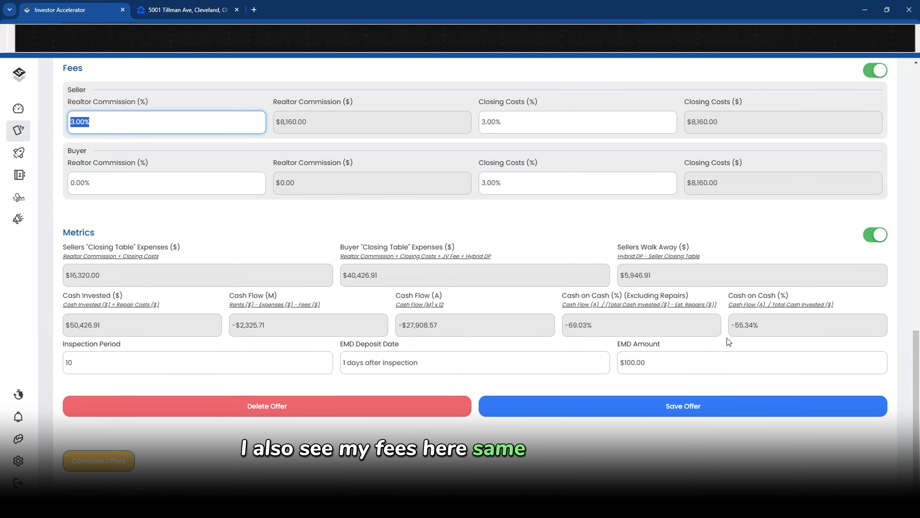
click(539, 405)
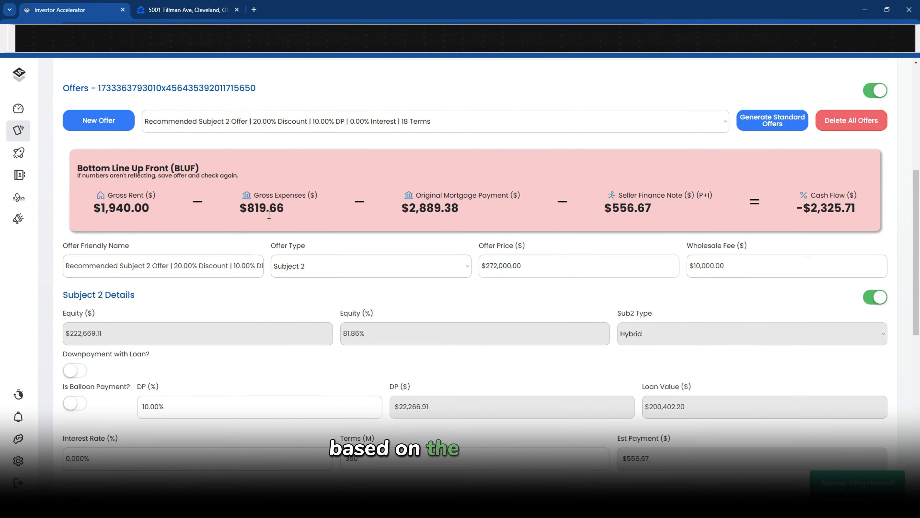
Switch to the Recommended DSCR Offer and scroll through its $204,000.00, 7.000%, 360-month details
click(284, 125)
click(285, 162)
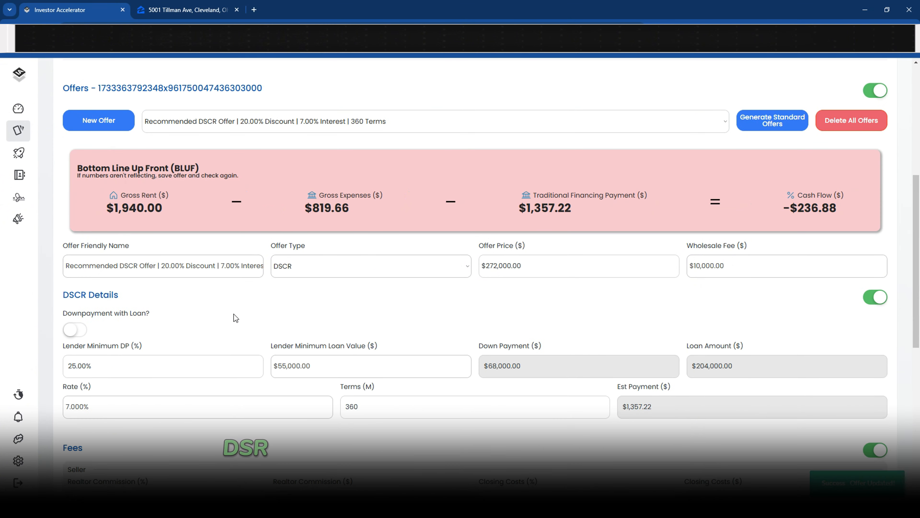
scroll(64, 235, down, 2)
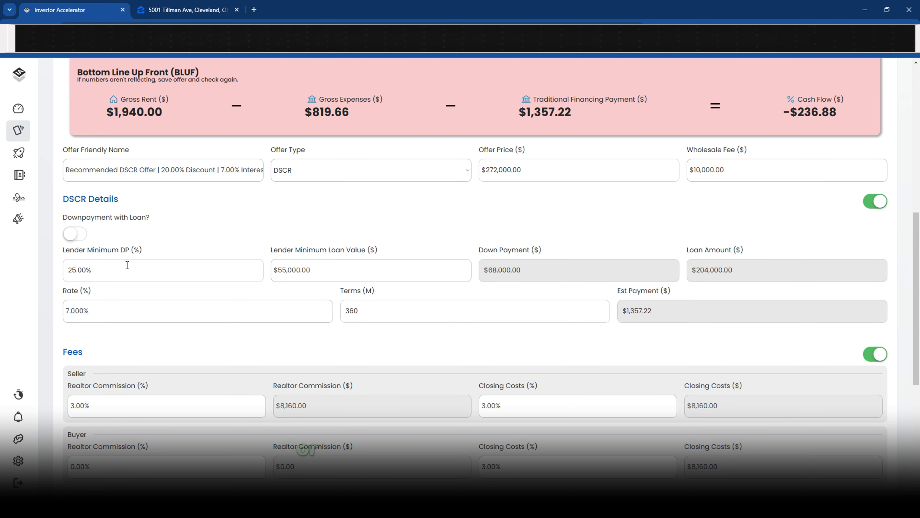
scroll(102, 304, down, 7)
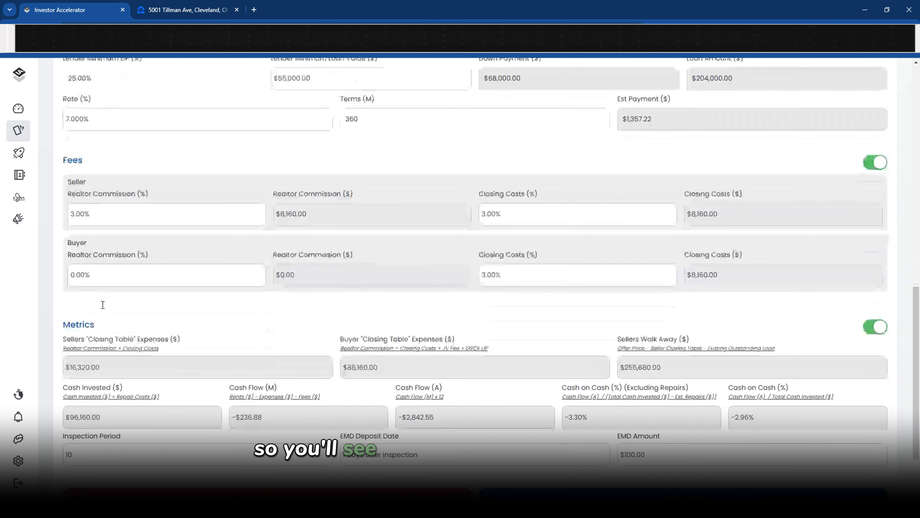
scroll(102, 305, up, 9)
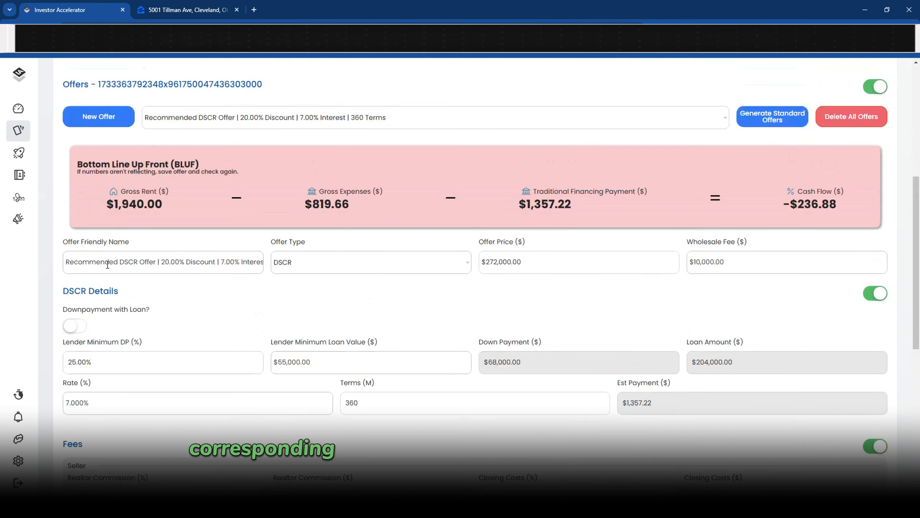
Compare the four Tillman Ave offers side by side, noting the DSCR's -$236.88 cash flow
scroll(130, 263, down, 10)
click(99, 460)
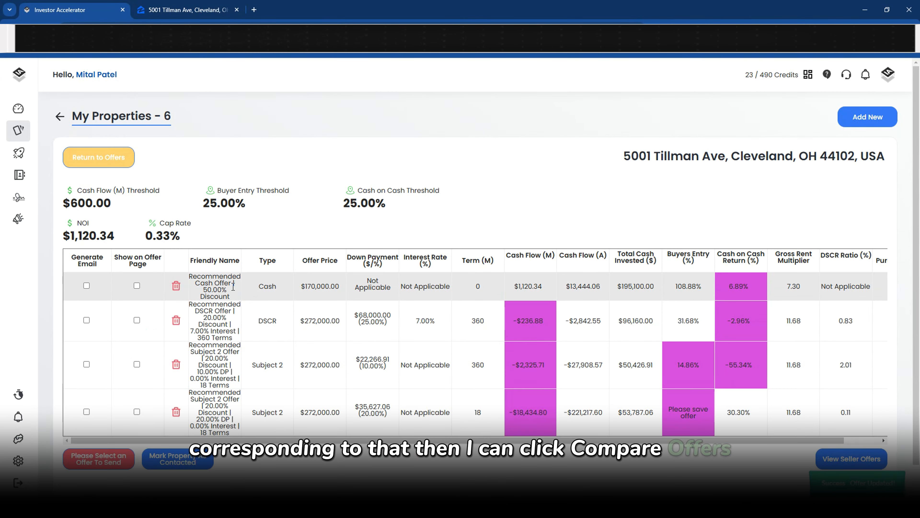
scroll(550, 376, down, 1)
scroll(515, 315, right, 1)
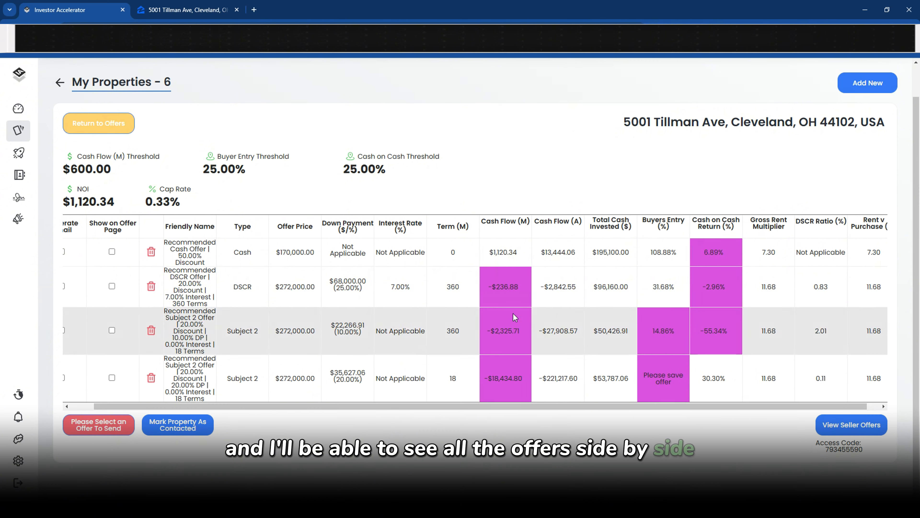
mouse_move(496, 287)
drag(497, 287, 512, 289)
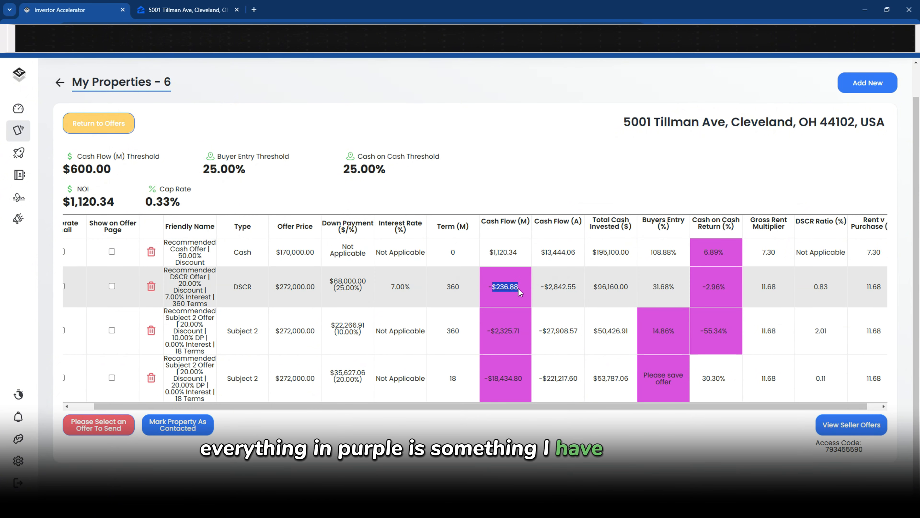
mouse_move(507, 286)
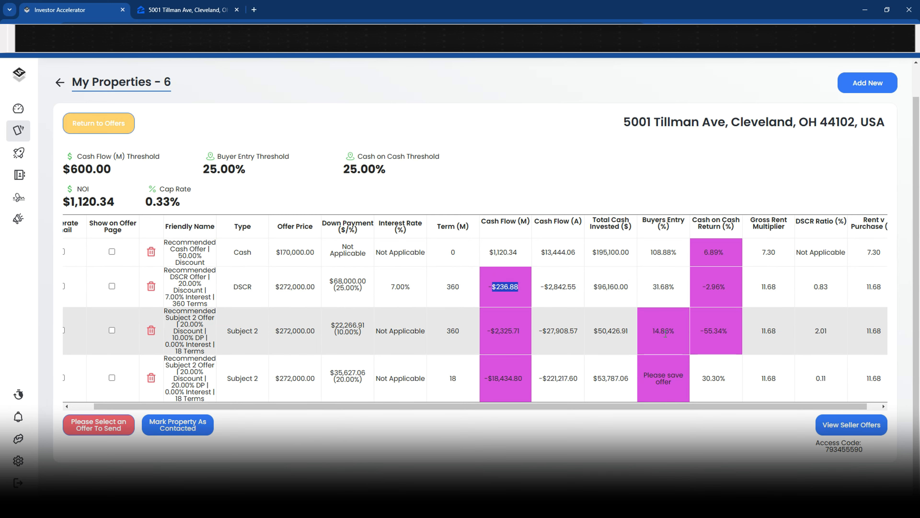
click(674, 326)
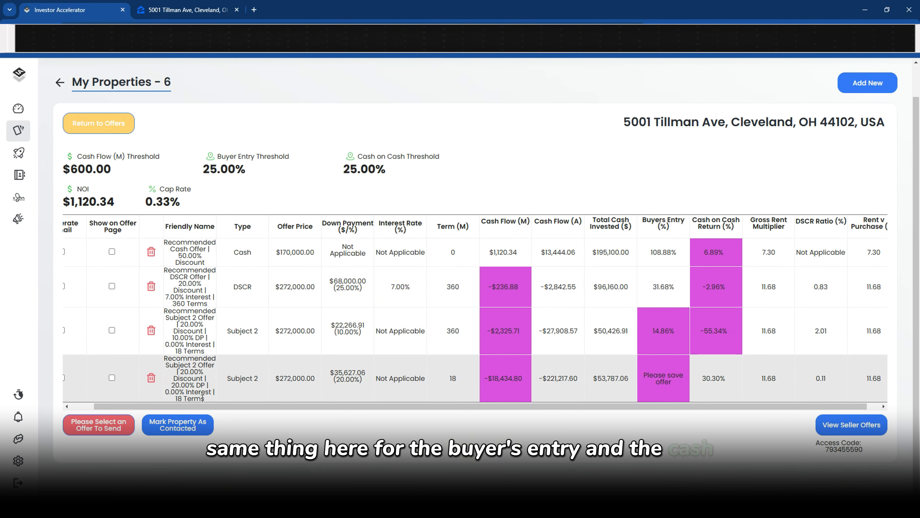
Tick Generate Email on the Recommended Cash Offer row
drag(201, 406, 178, 415)
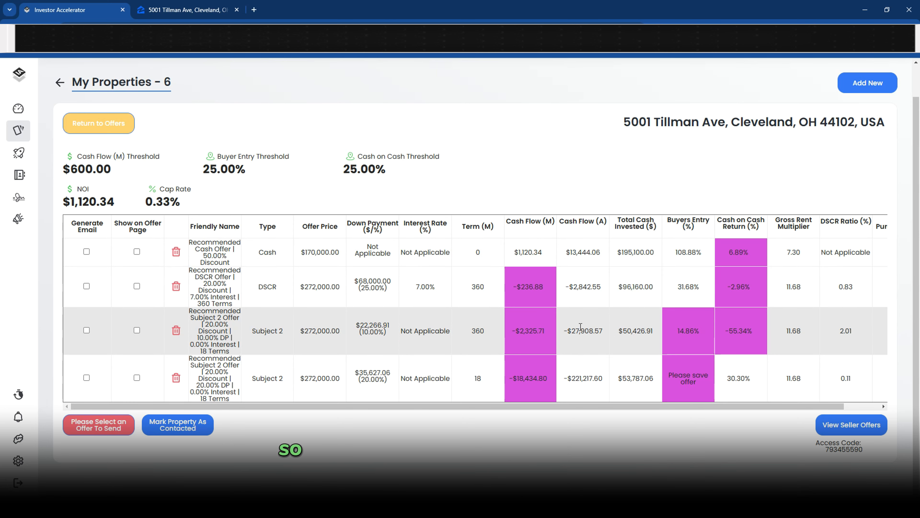
drag(100, 236, 85, 222)
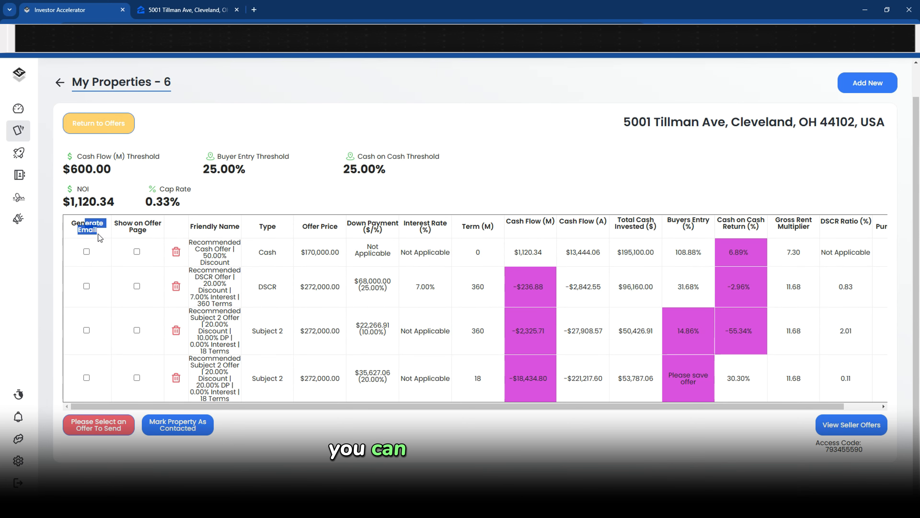
click(87, 251)
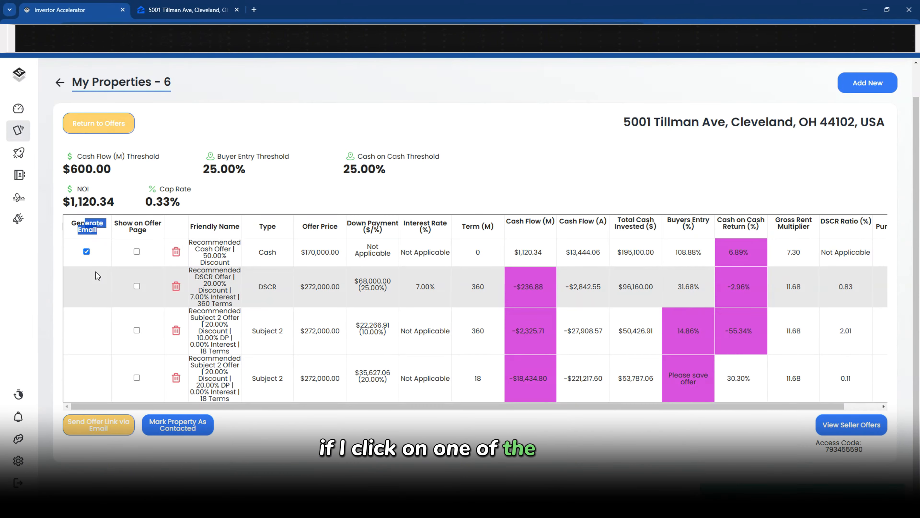
Email the offer link to the listing realtor using the On Market : Cash : Multifamily template, with variables processed
click(96, 426)
click(203, 186)
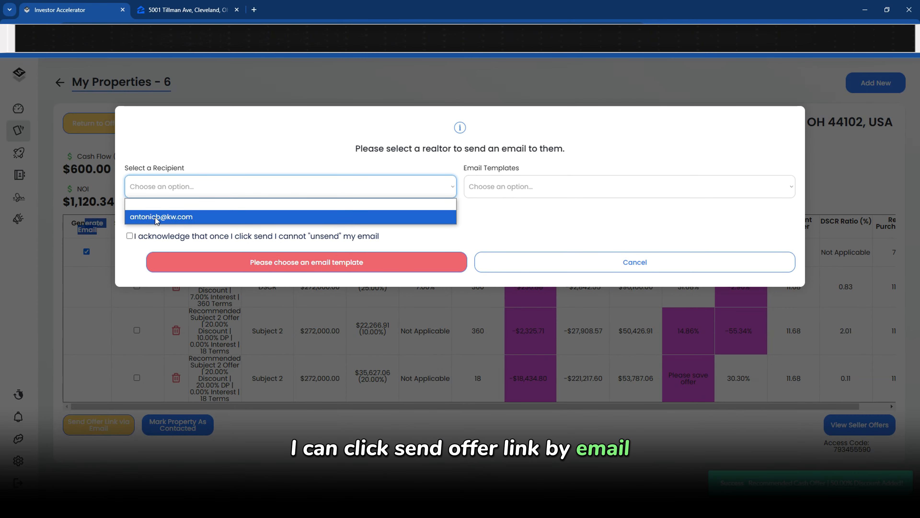
click(145, 218)
click(515, 186)
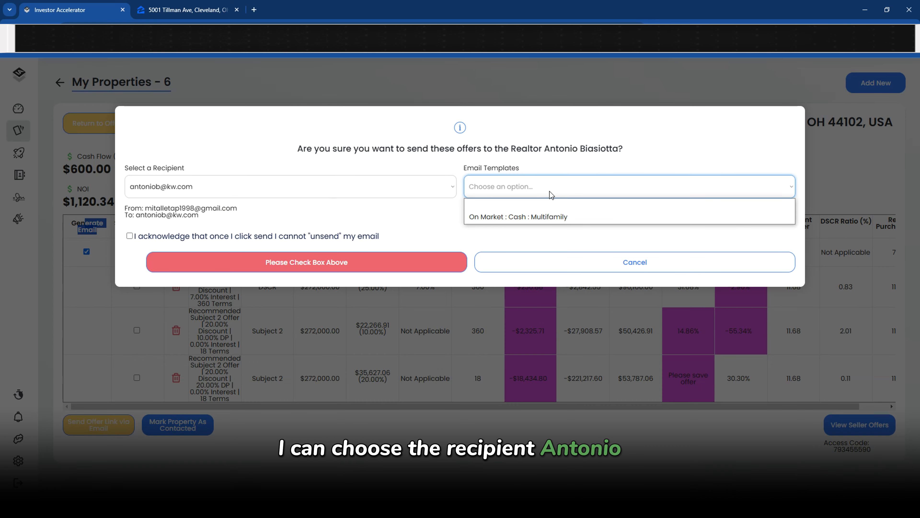
click(516, 217)
scroll(145, 182, down, 2)
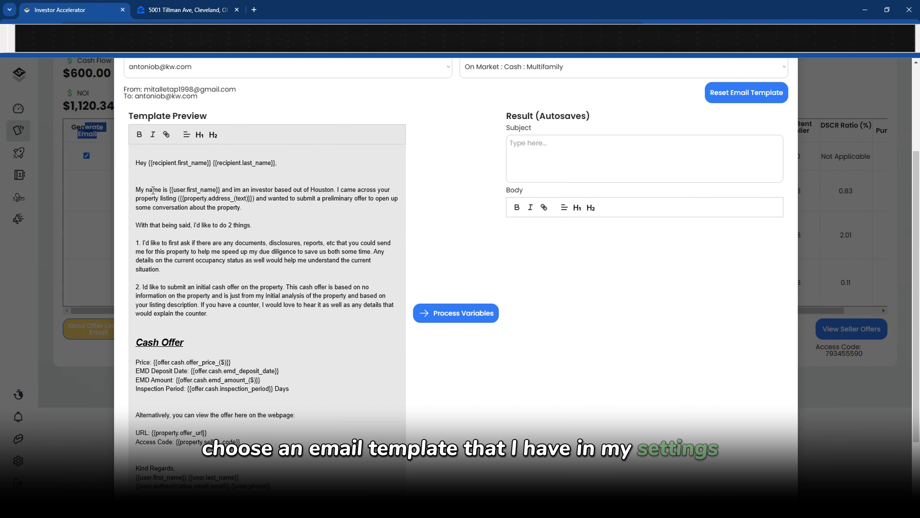
scroll(153, 190, down, 2)
click(462, 234)
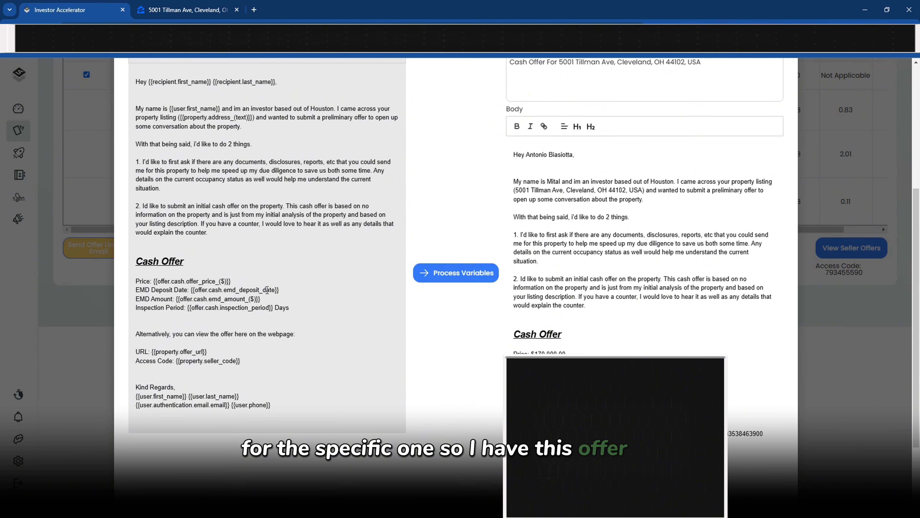
Check the email body's $170,000.00 price, EMD date, 10 Days inspection, property address and greeting name
scroll(497, 339, down, 3)
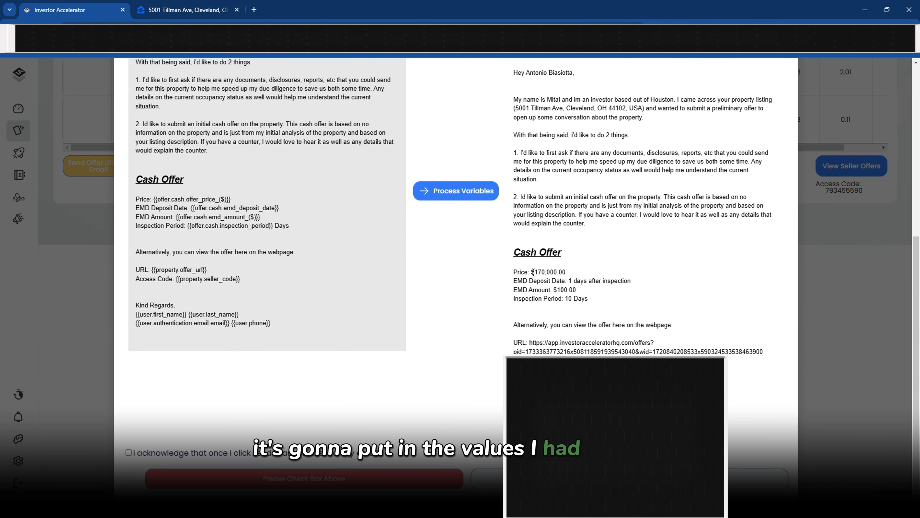
drag(532, 272, 551, 279)
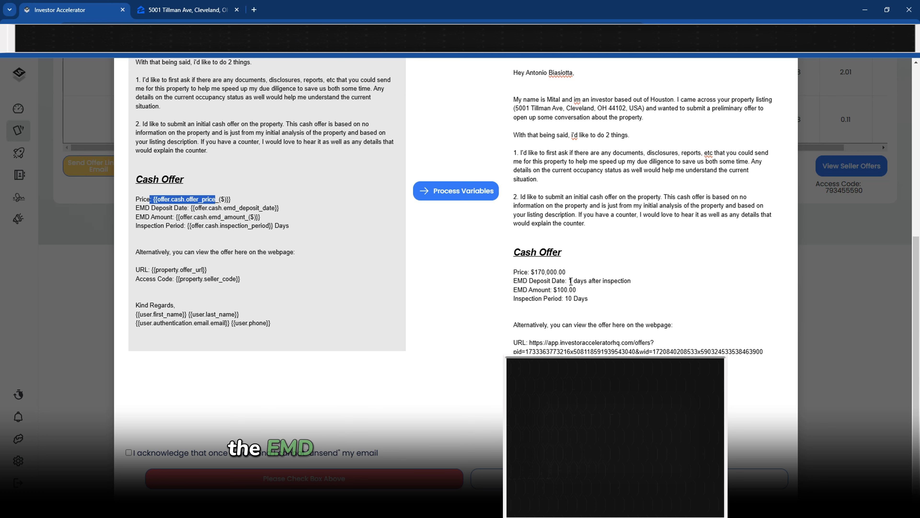
drag(571, 282, 632, 281)
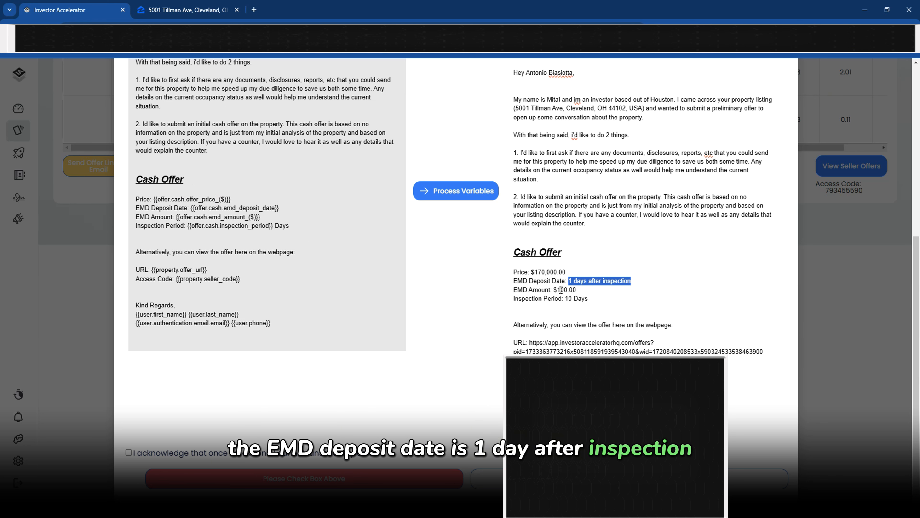
drag(565, 298, 588, 298)
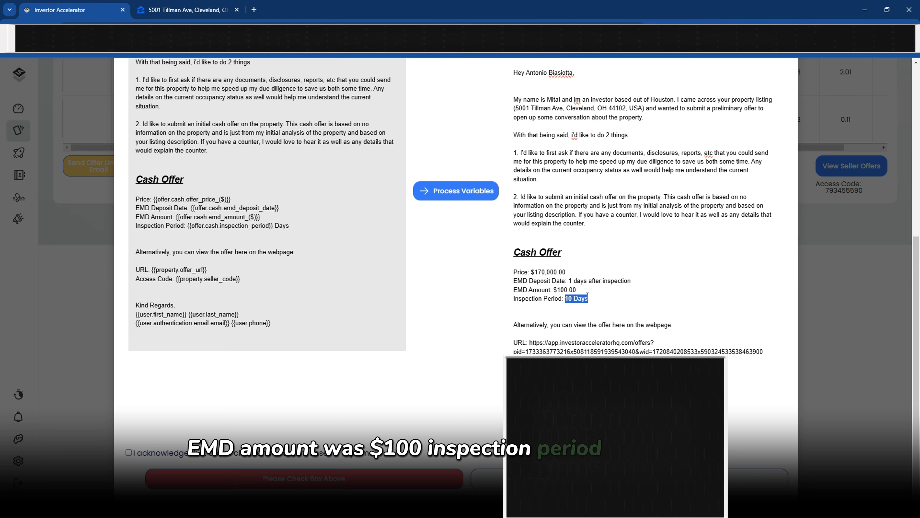
scroll(588, 294, up, 1)
scroll(730, 259, up, 2)
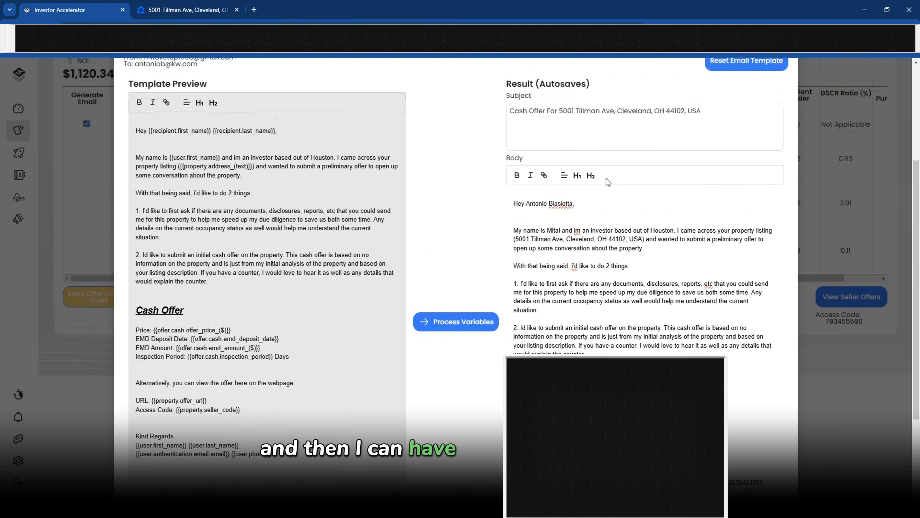
drag(516, 252, 616, 252)
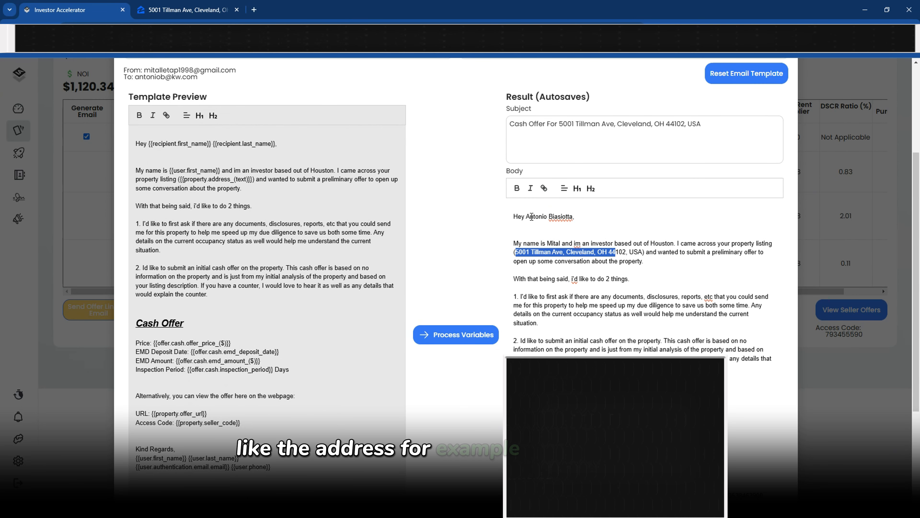
drag(525, 216, 564, 217)
drag(148, 144, 267, 144)
click(541, 272)
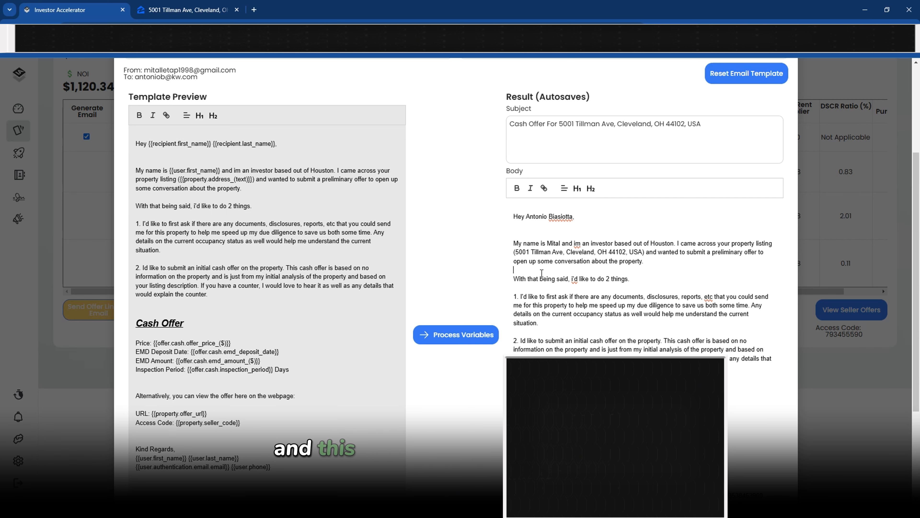
Check the processed subject line's offer type and property address
scroll(542, 272, down, 3)
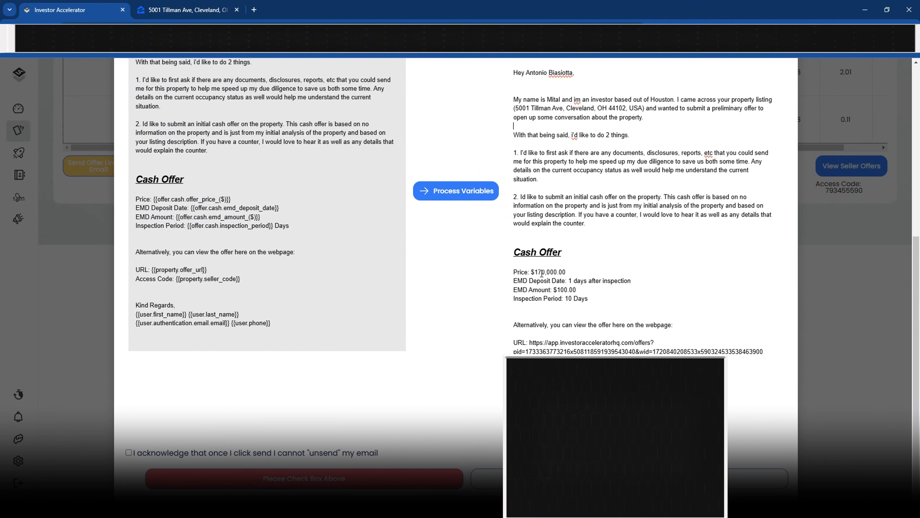
scroll(542, 274, up, 3)
scroll(569, 267, up, 2)
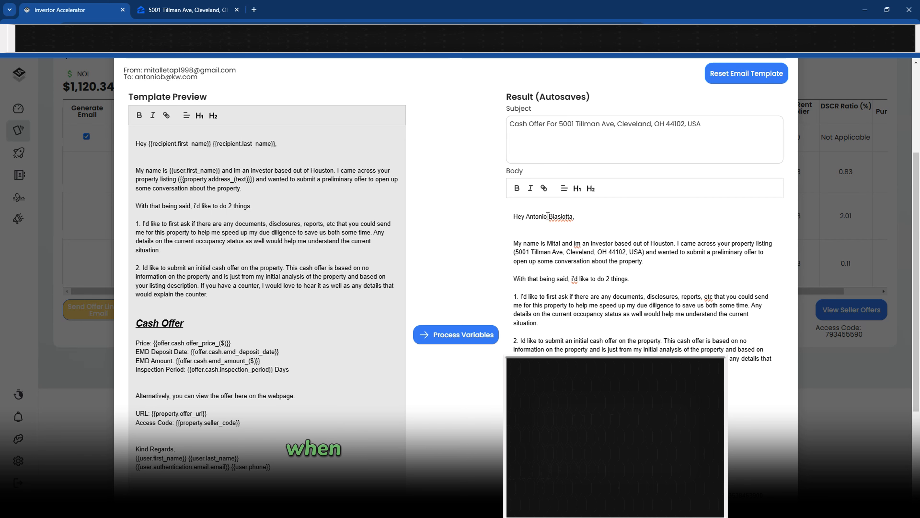
scroll(478, 221, up, 1)
drag(752, 175, 452, 172)
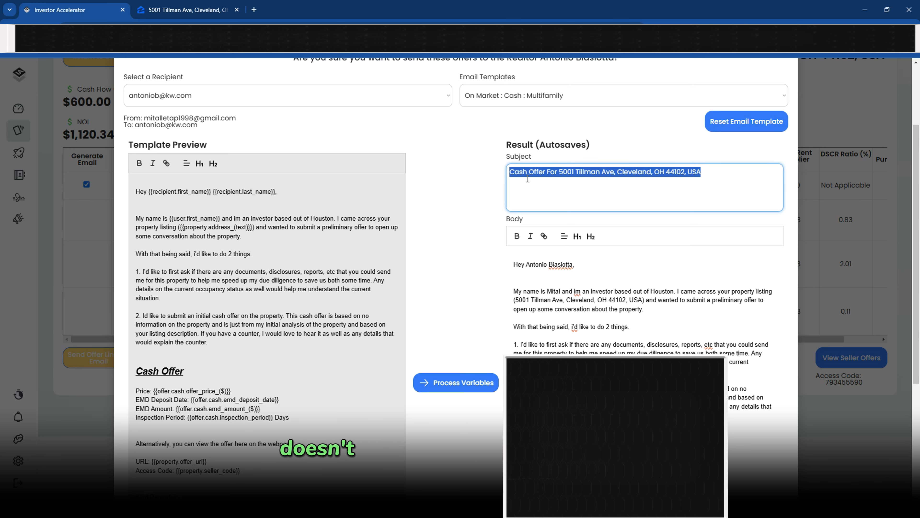
drag(520, 172, 574, 171)
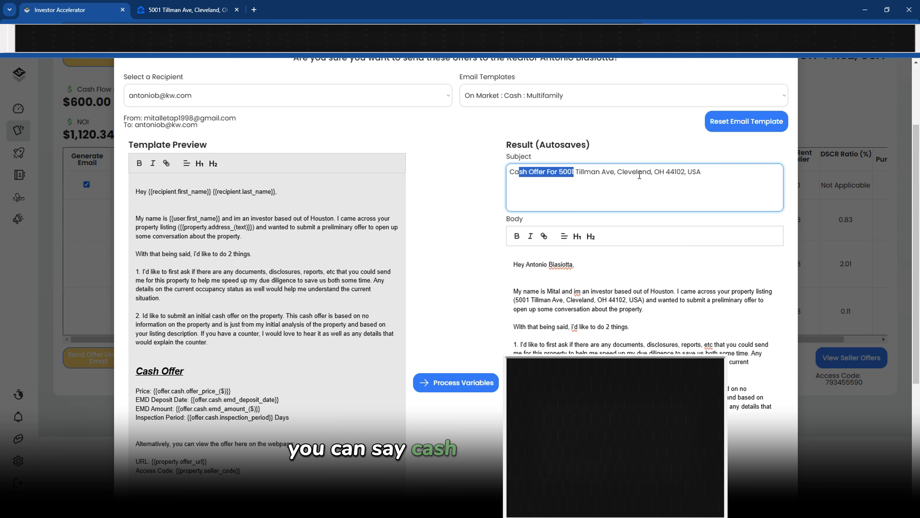
click(638, 172)
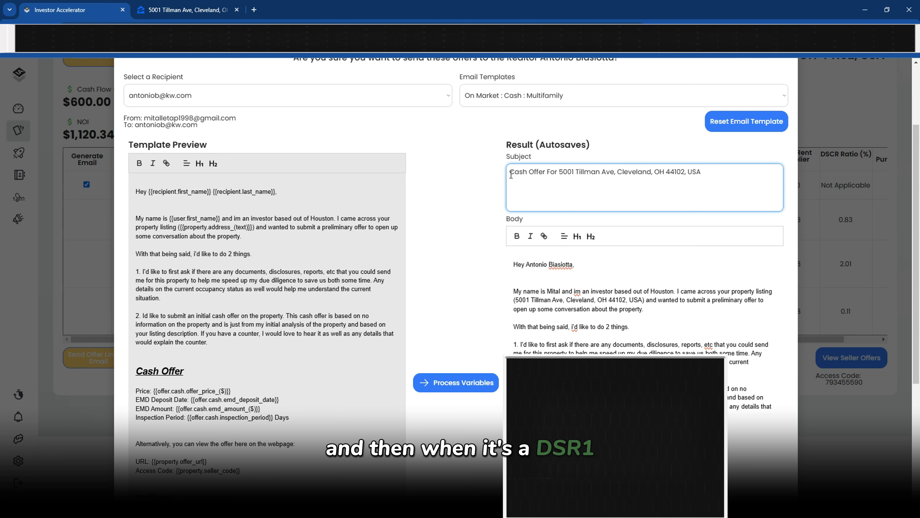
drag(511, 174, 700, 180)
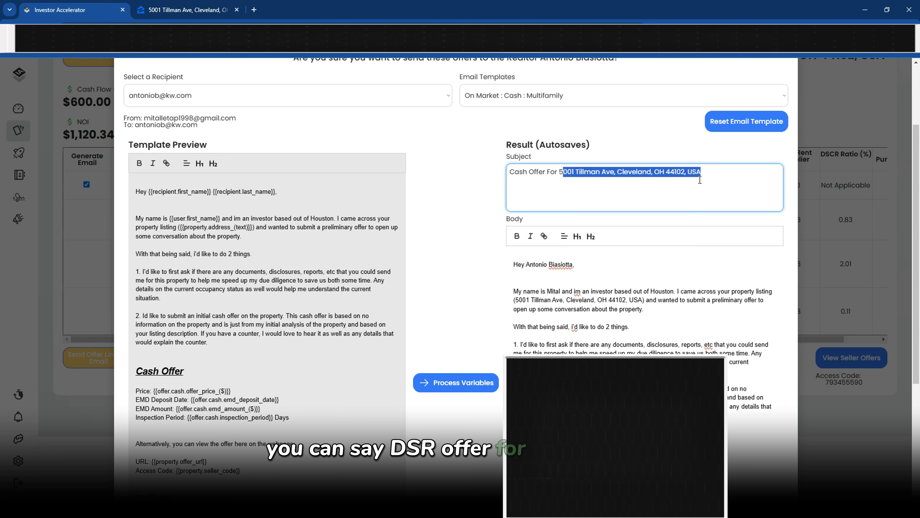
click(700, 180)
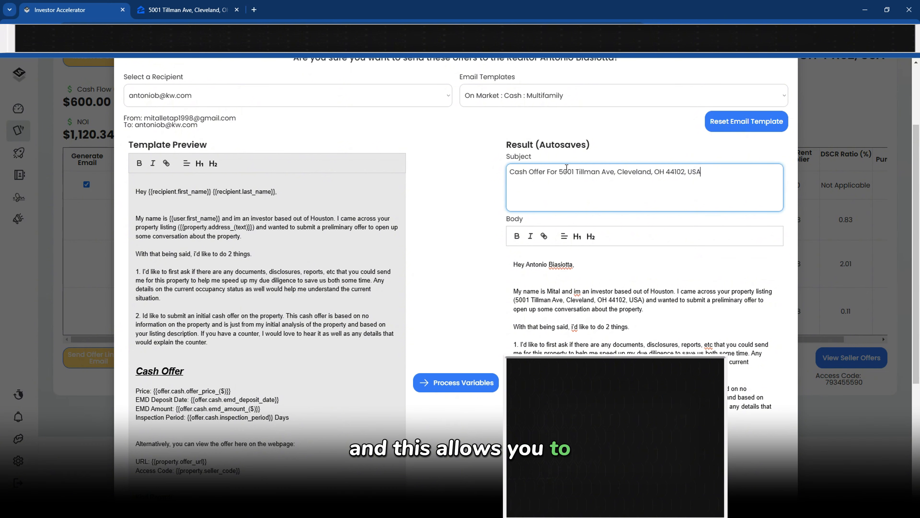
scroll(470, 175, down, 1)
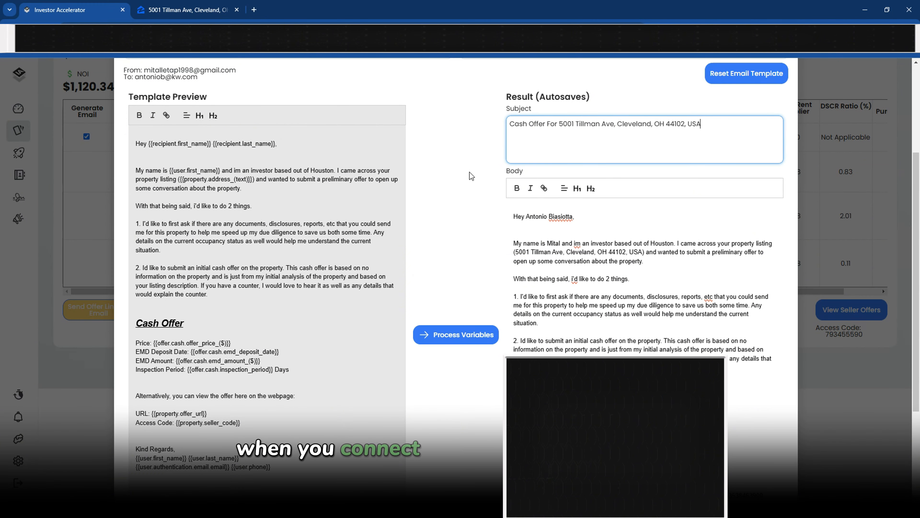
scroll(470, 172, down, 3)
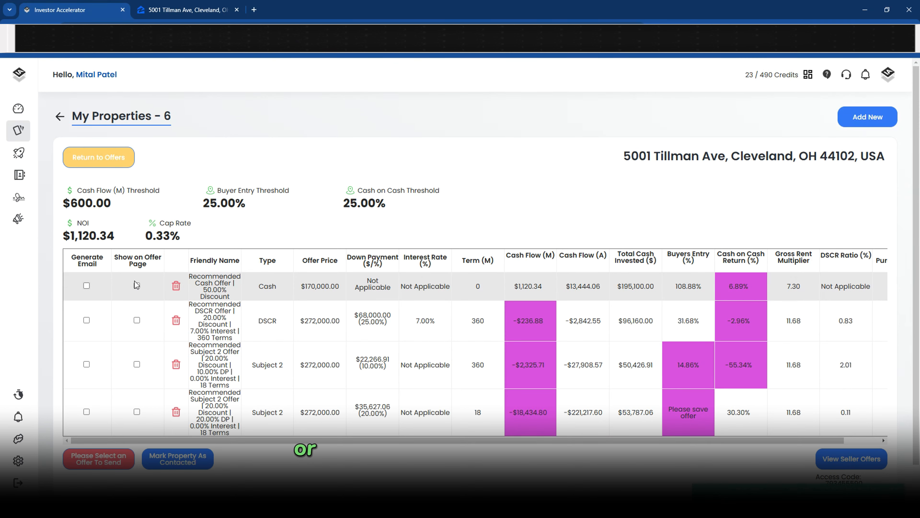
Show the cash, DSCR and first Subject 2 offers on the offer page, then open View Seller Offers
click(136, 284)
click(137, 320)
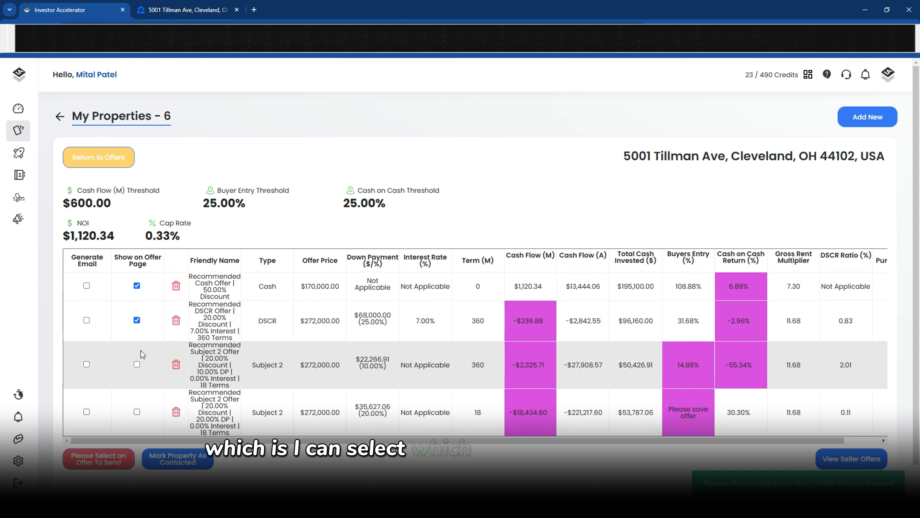
click(136, 364)
scroll(854, 457, down, 1)
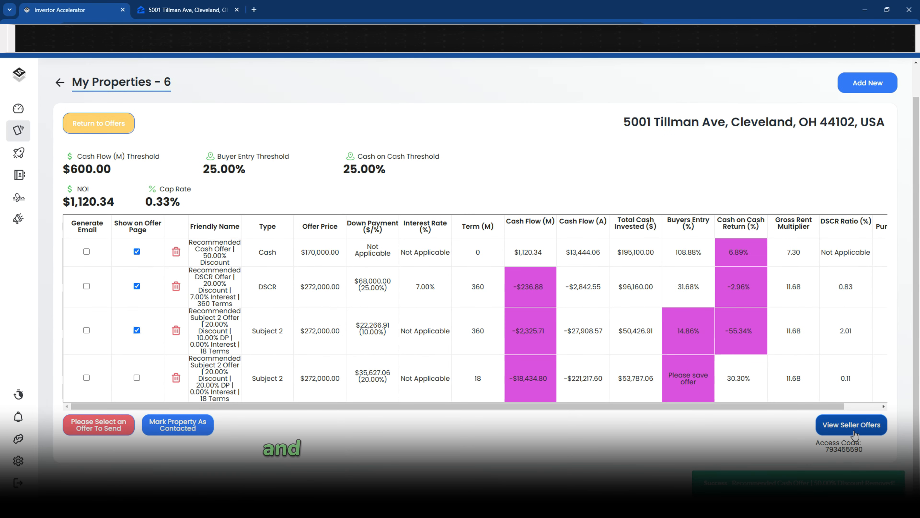
click(846, 430)
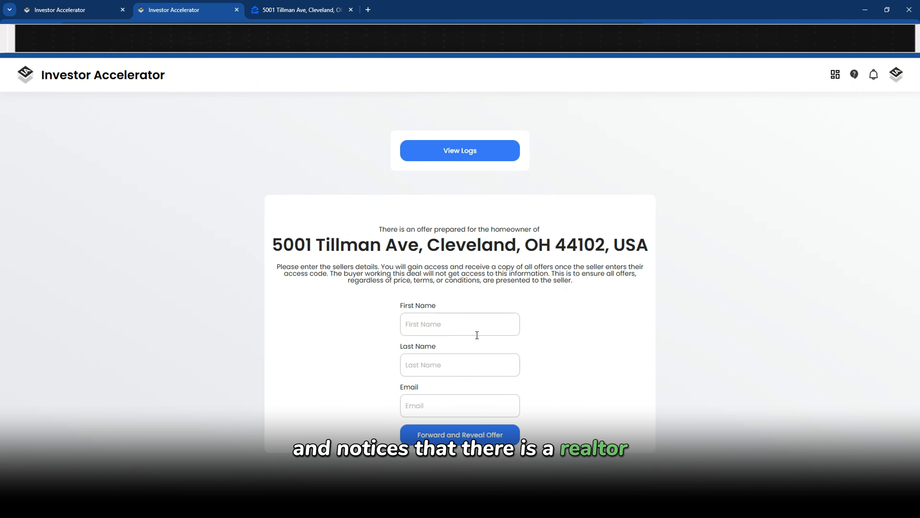
Select the property's Access Code on the offers tab and return to the seller page
click(471, 324)
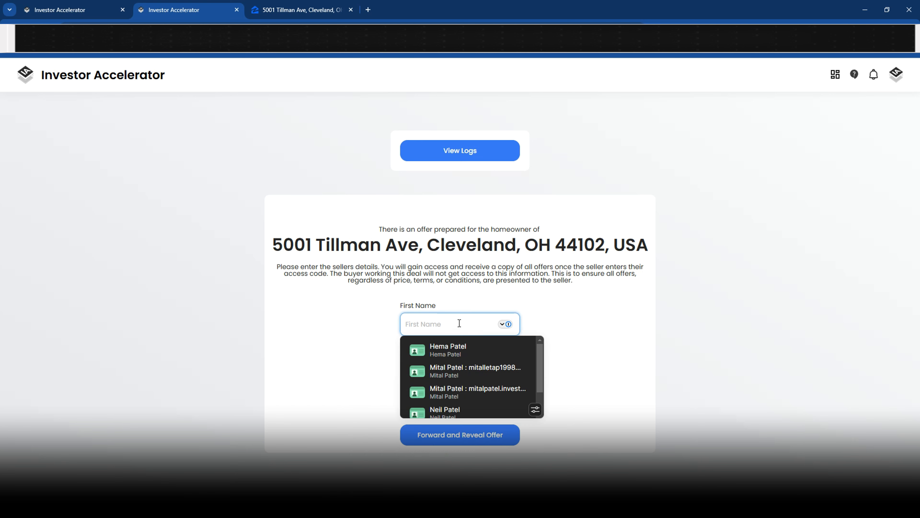
click(455, 295)
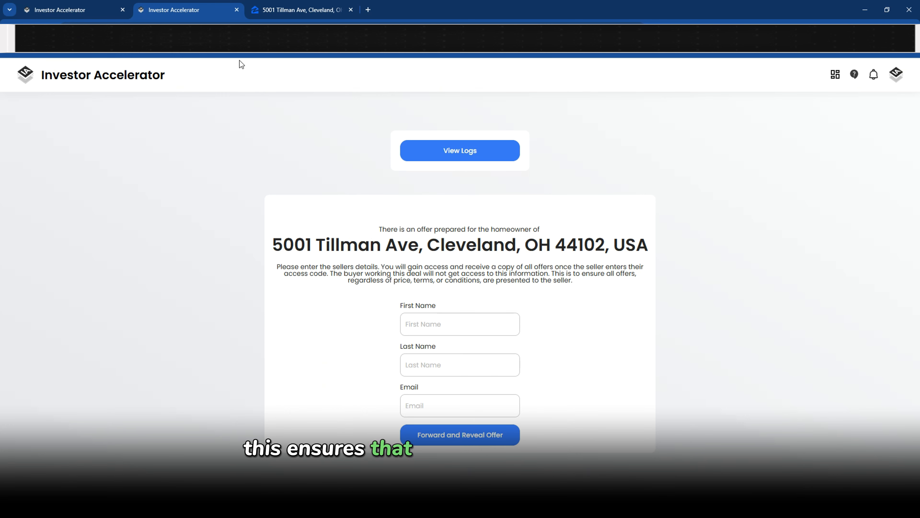
click(95, 12)
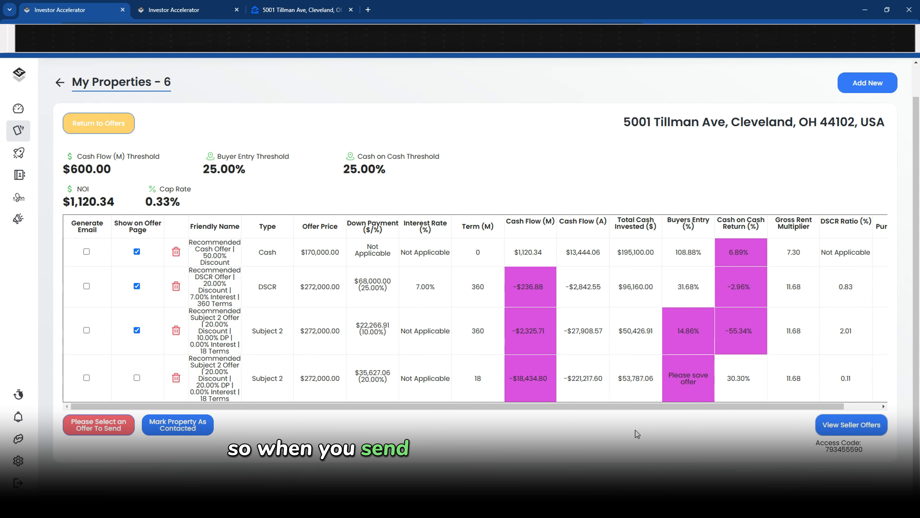
double_click(855, 450)
key(ctrl+c)
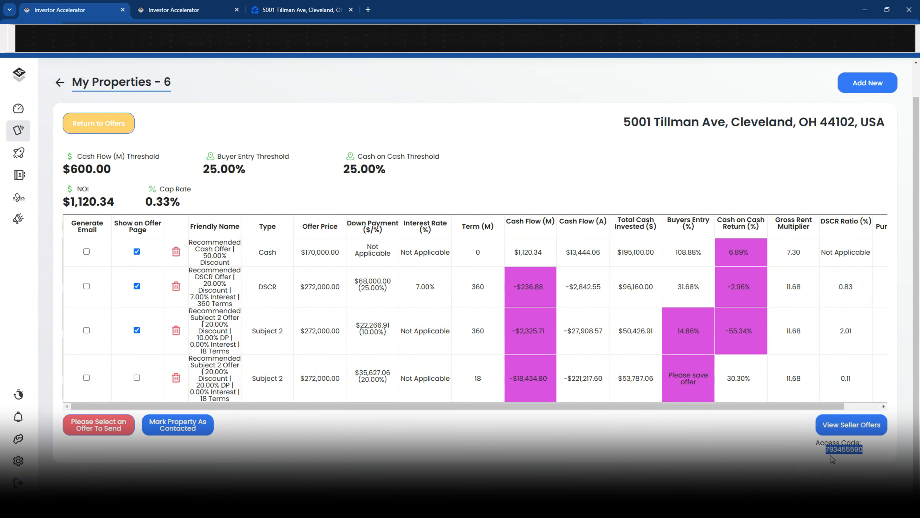
key(ctrl+Tab)
Click into the seller's First Name field and dismiss the autofill suggestions
click(431, 323)
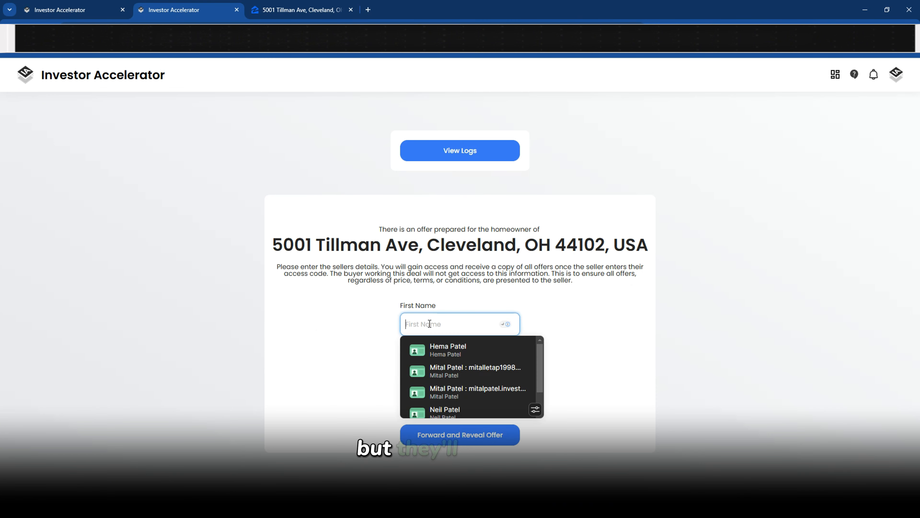
click(356, 303)
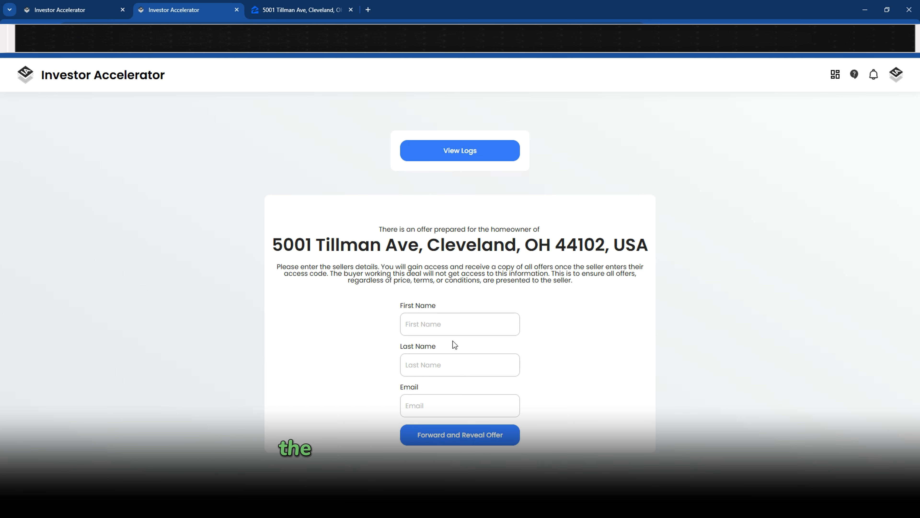
Paste the copied access code into the seller page's Code box and verify it
click(81, 10)
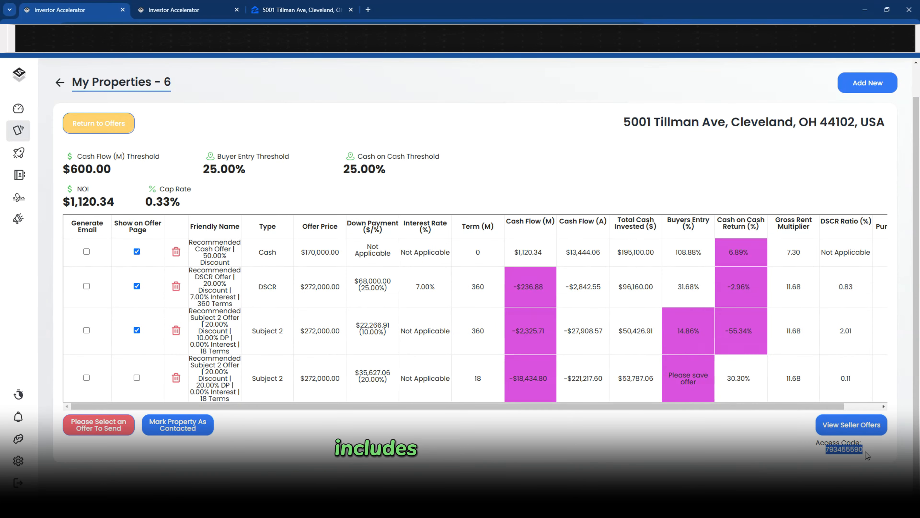
click(200, 12)
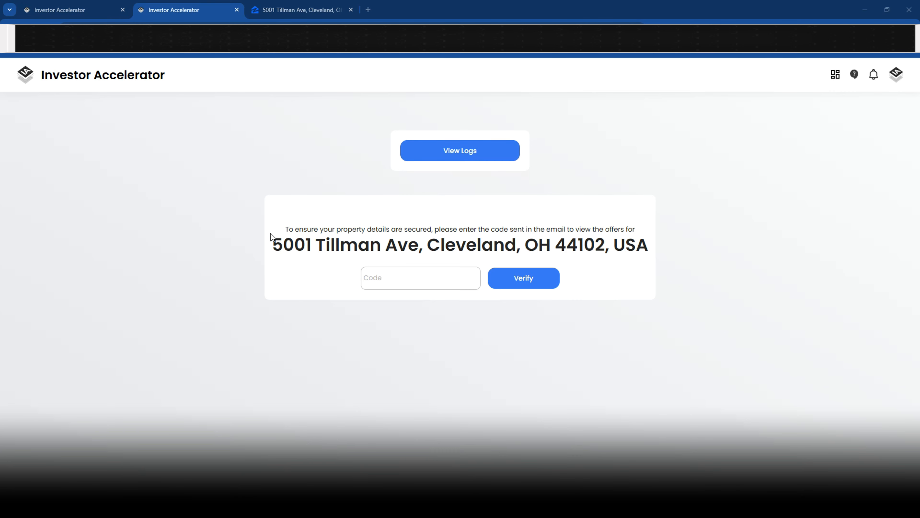
drag(272, 245, 351, 240)
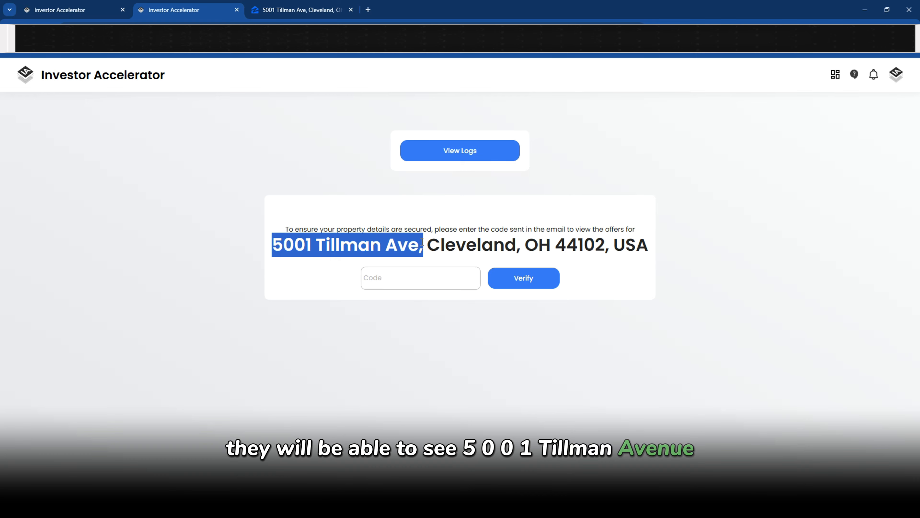
click(67, 16)
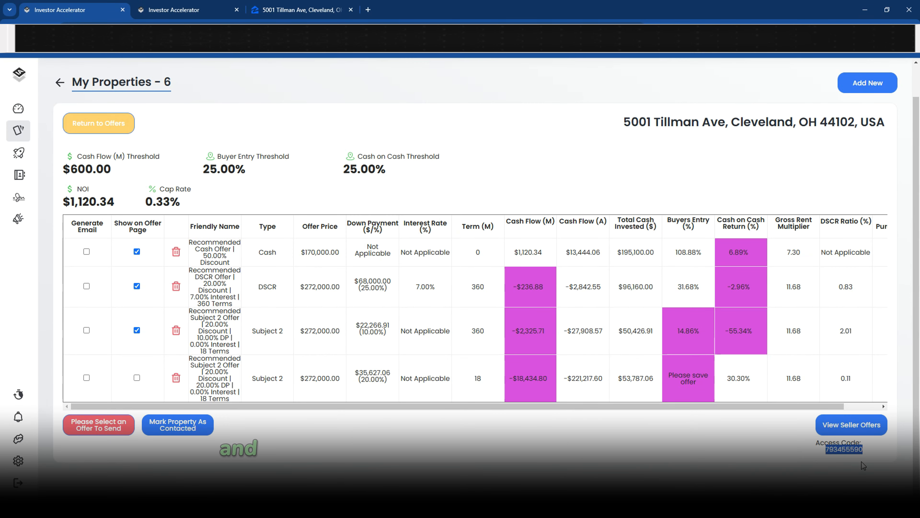
click(208, 16)
click(424, 270)
key(ctrl+v)
click(512, 284)
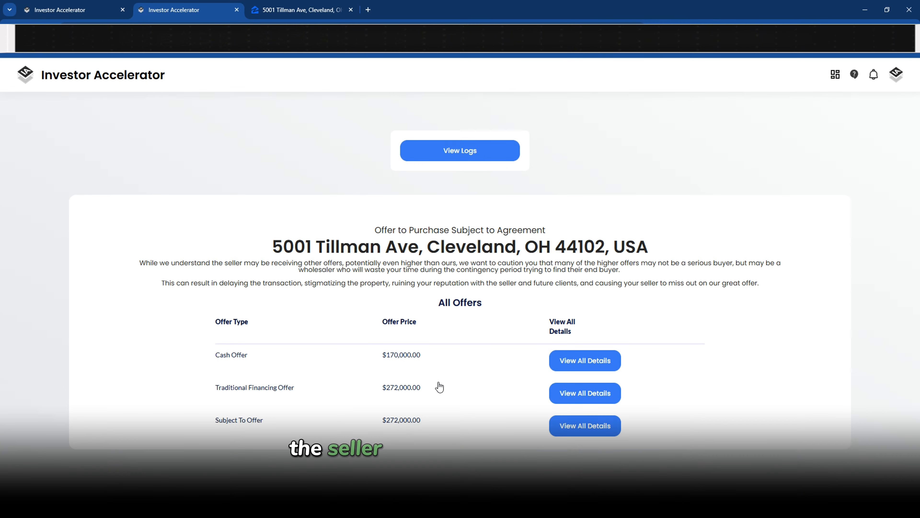
Hide the Subject 2 and cash offers, leaving the Traditional Financing offer on the seller page
drag(203, 362, 494, 431)
click(73, 9)
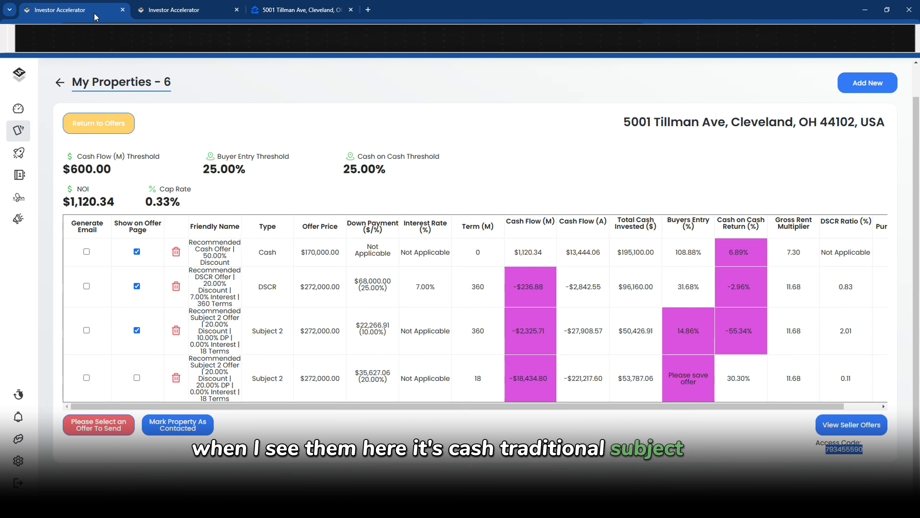
click(137, 330)
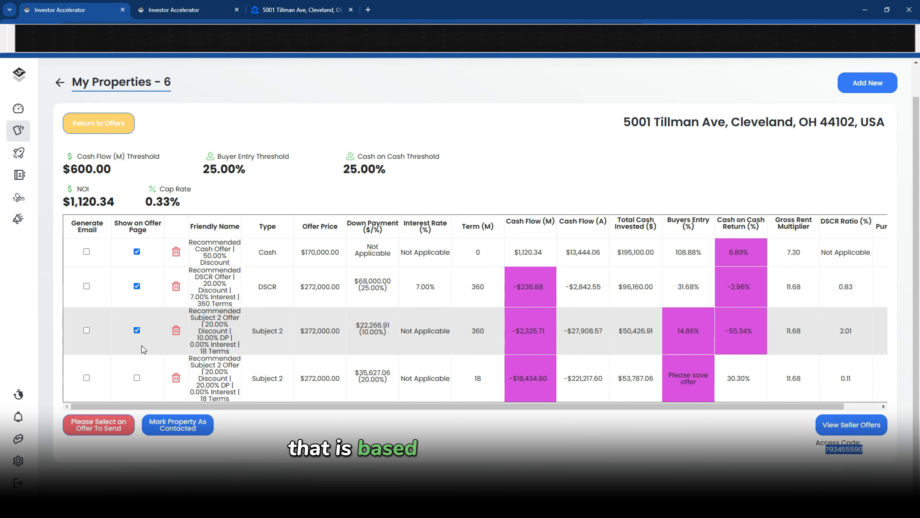
click(137, 251)
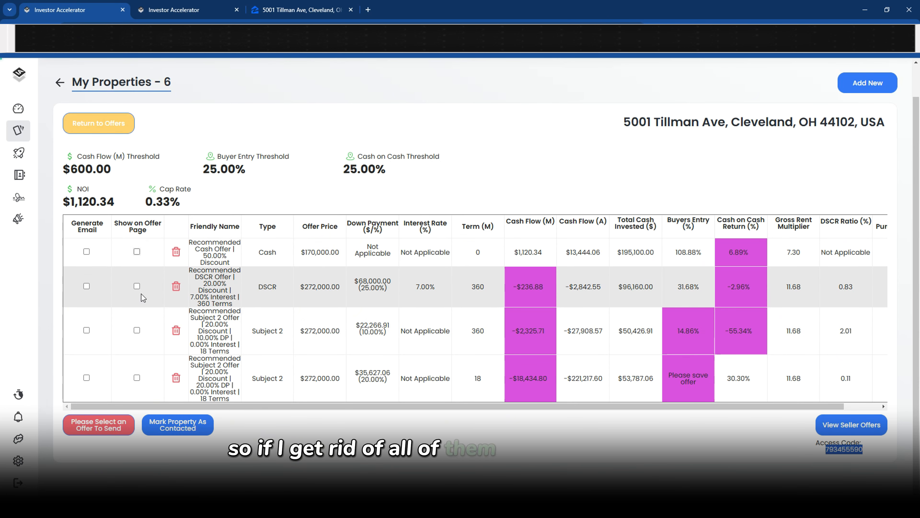
click(174, 10)
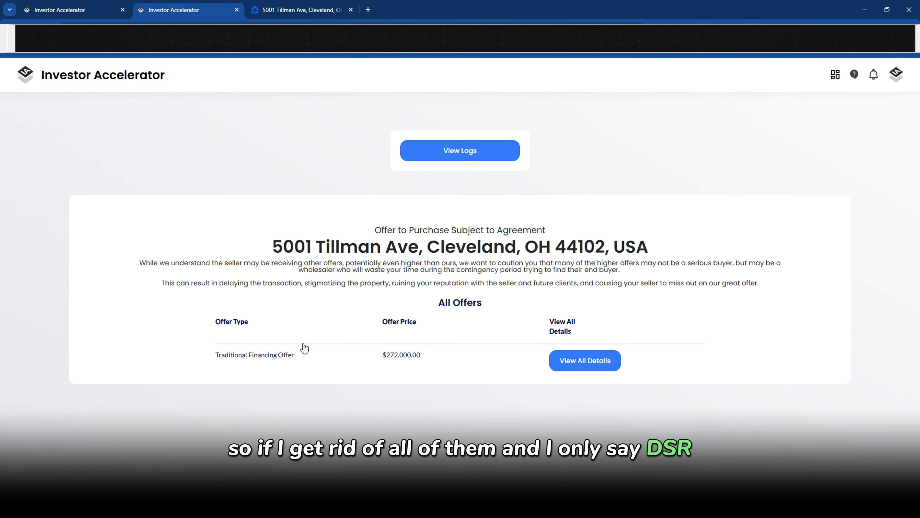
drag(215, 354, 303, 355)
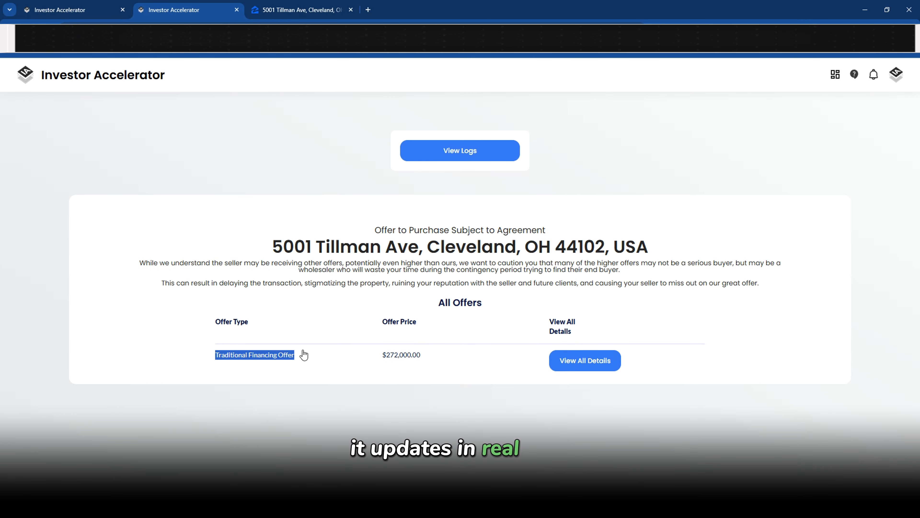
Swap the DSCR offer for the cash offer so only the $170,000.00 Cash Offer shows
click(90, 16)
click(136, 286)
click(136, 251)
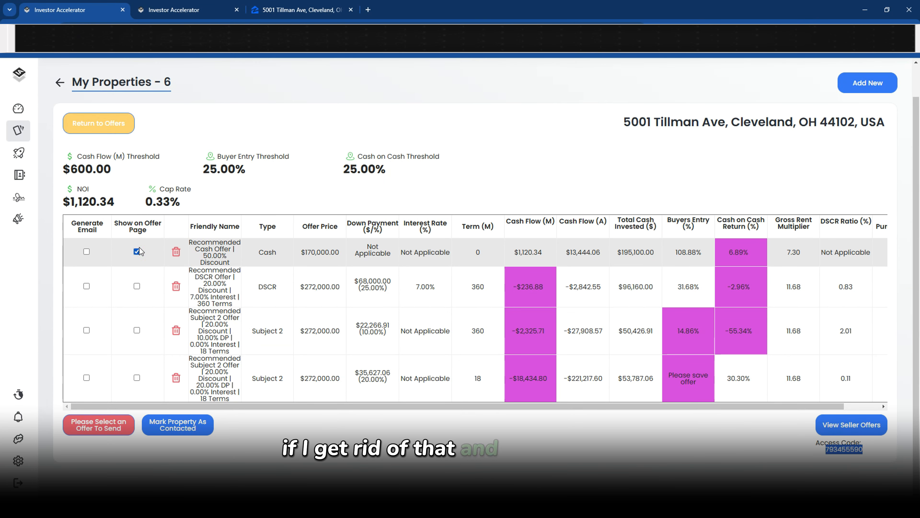
click(181, 15)
drag(214, 357, 254, 357)
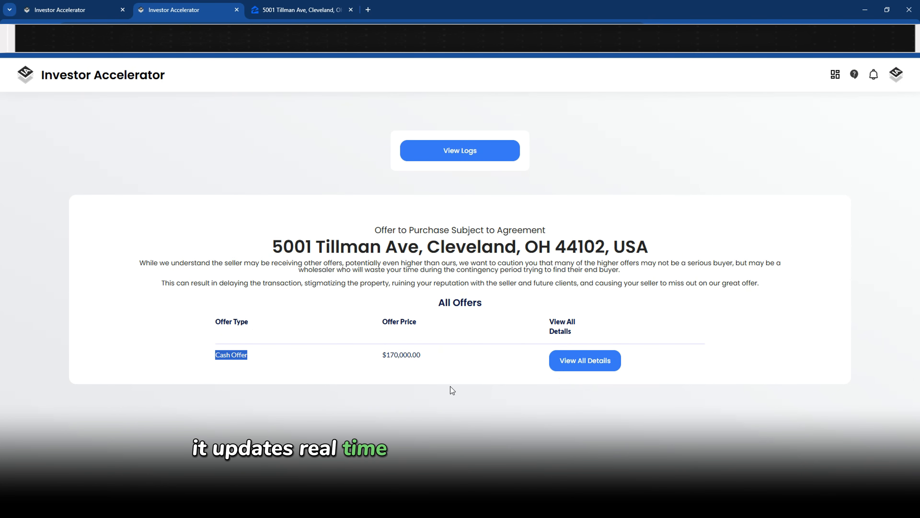
drag(382, 355, 425, 358)
click(426, 358)
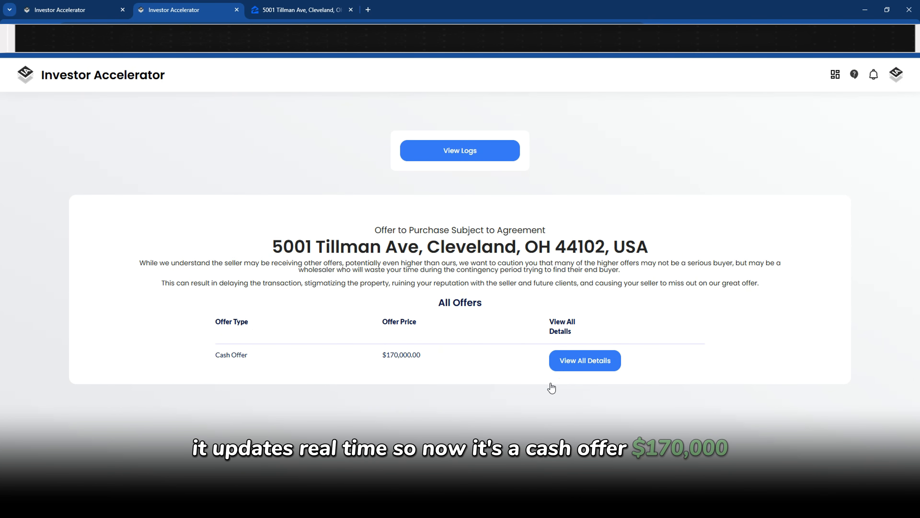
Review the cash offer's $170,000.00 amount, 10 Business Days inspection and $100.00 EMD, then close details
click(606, 369)
drag(342, 169, 410, 172)
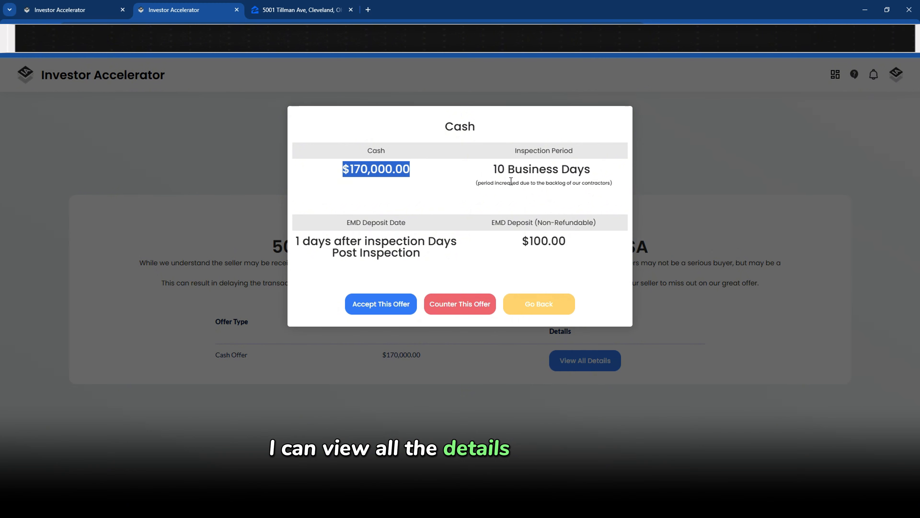
drag(493, 169, 613, 183)
drag(295, 242, 415, 257)
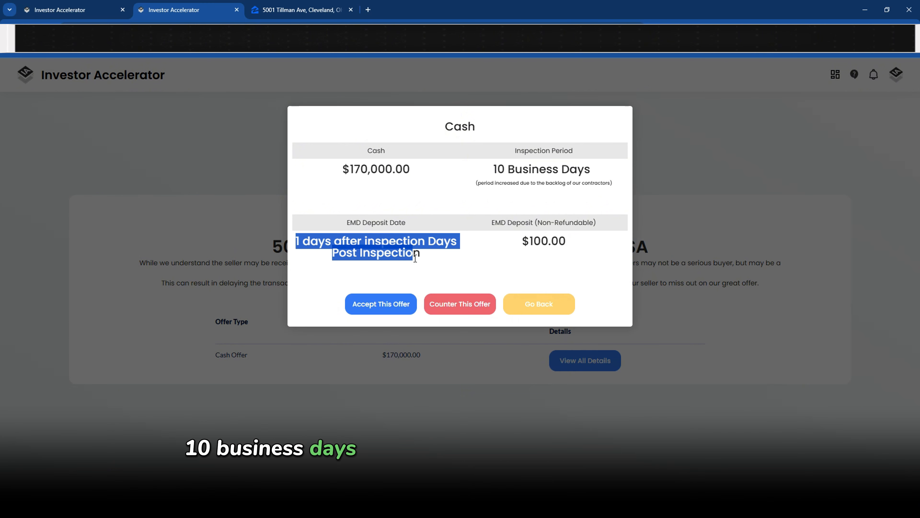
drag(523, 242, 575, 243)
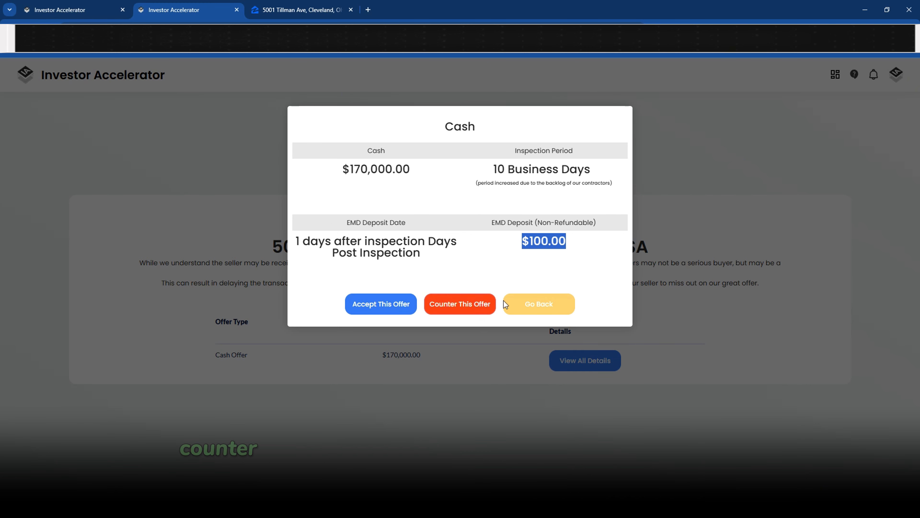
click(548, 308)
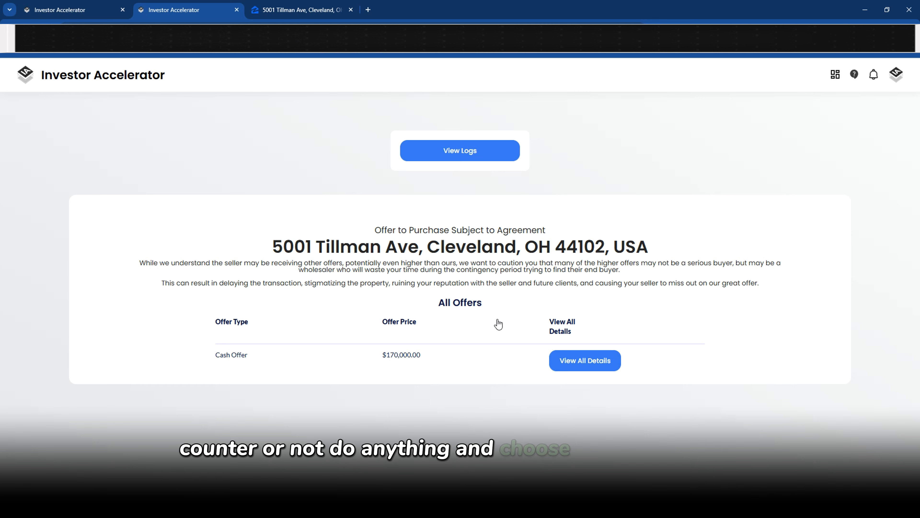
Confirm the seller page lists three offers again and open the Cash Offer's full details
click(57, 11)
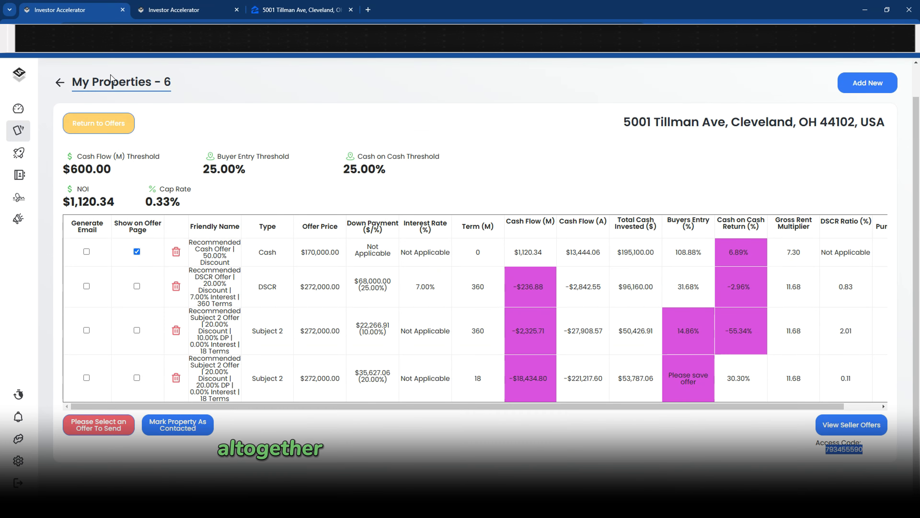
click(174, 10)
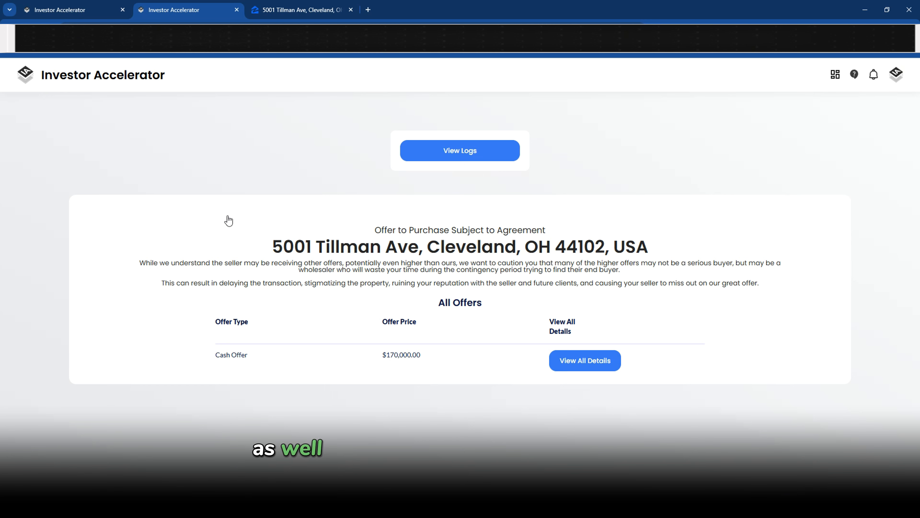
click(67, 11)
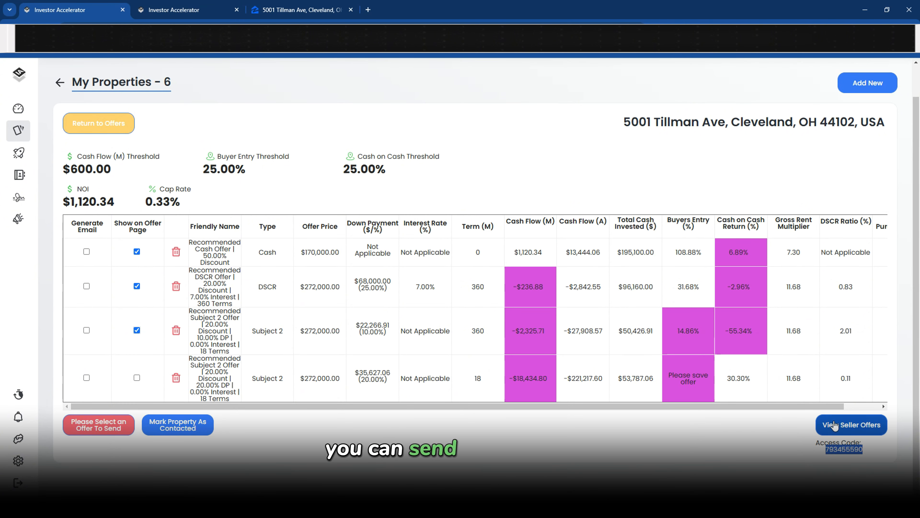
click(184, 11)
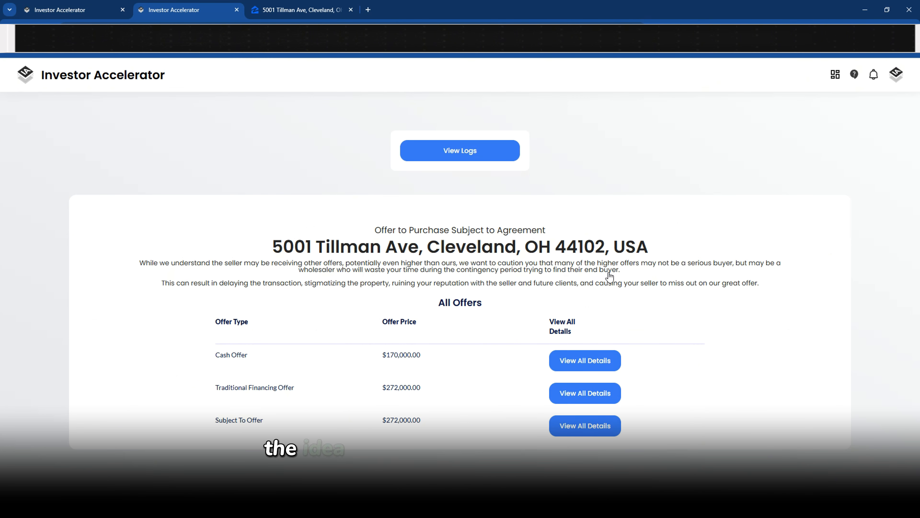
click(600, 364)
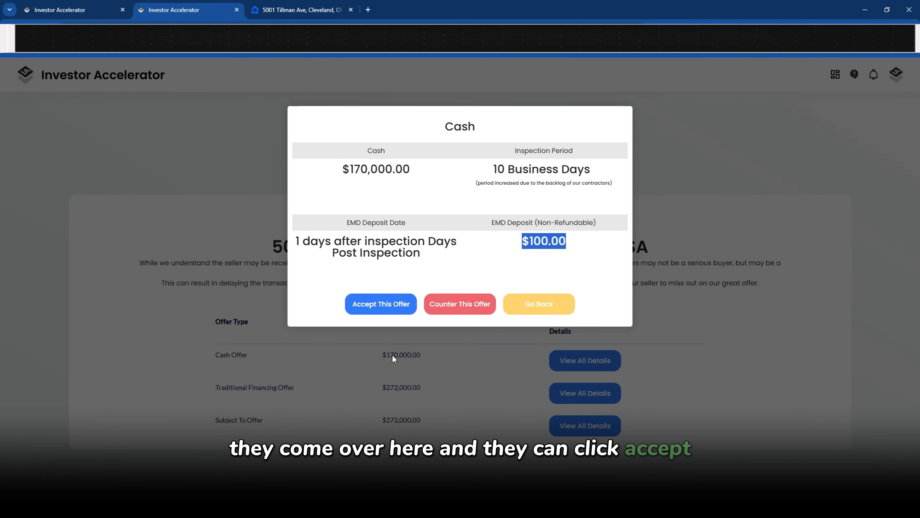
Accept the $170,000.00 Cash Offer and look over the resulting accepted-offer page
click(384, 303)
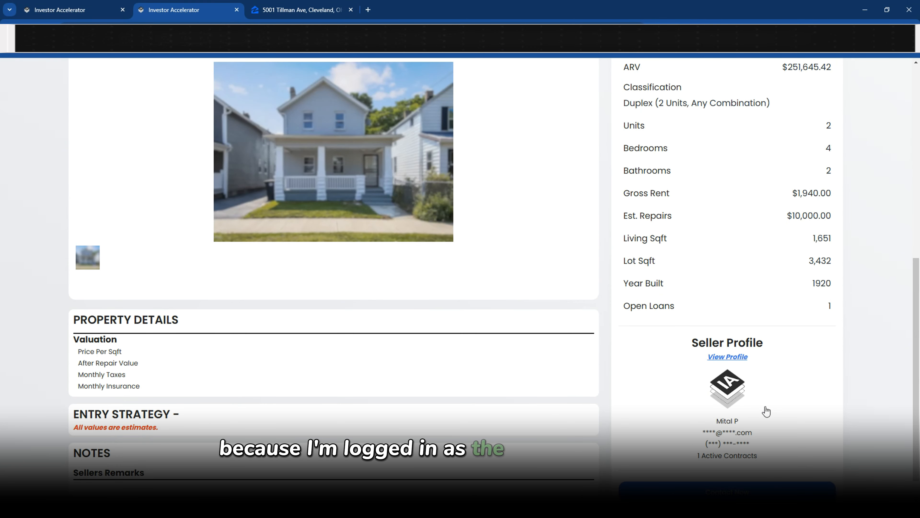
scroll(211, 228, up, 5)
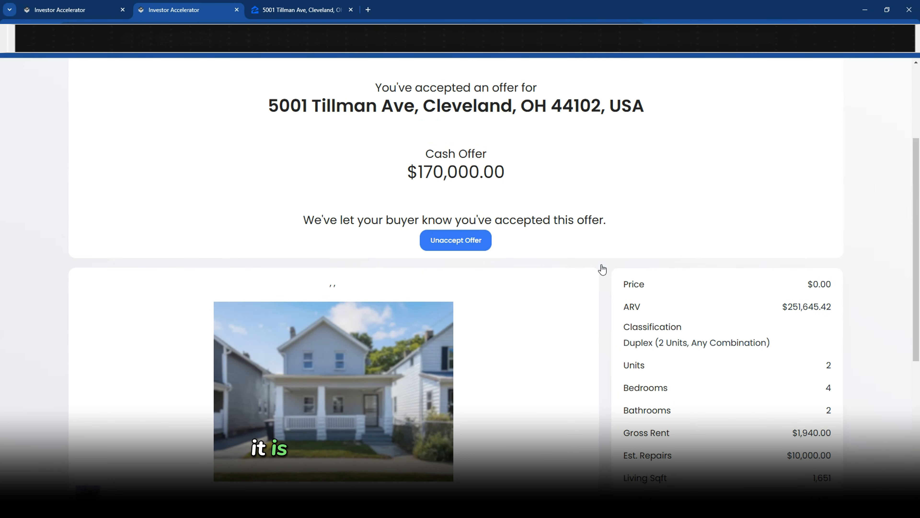
scroll(374, 279, down, 2)
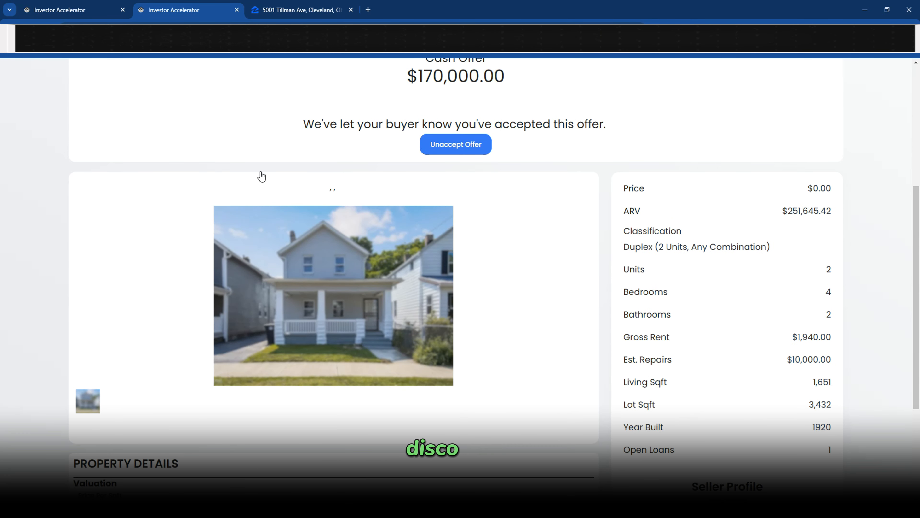
scroll(497, 282, down, 3)
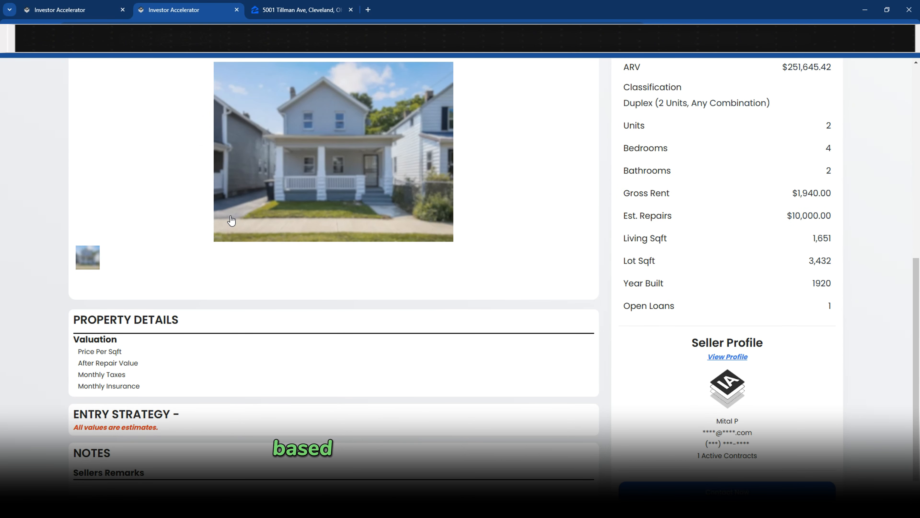
scroll(232, 220, down, 1)
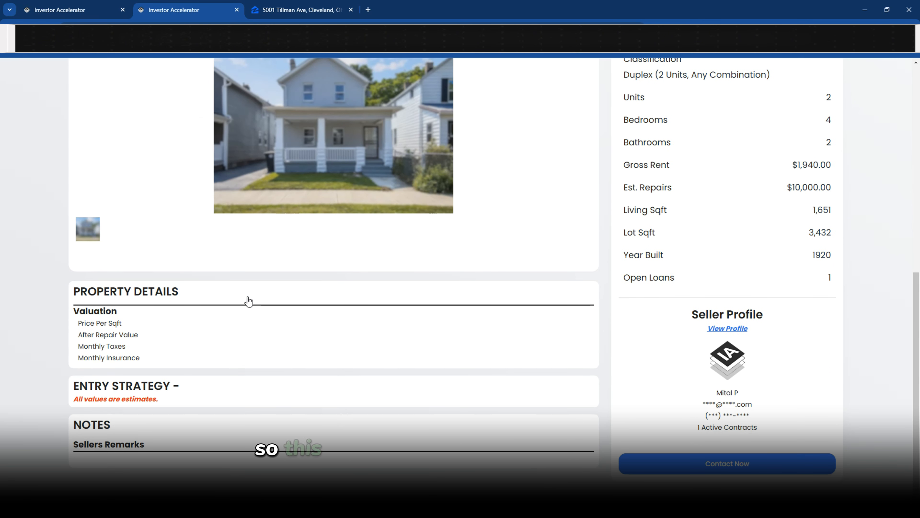
scroll(248, 301, up, 6)
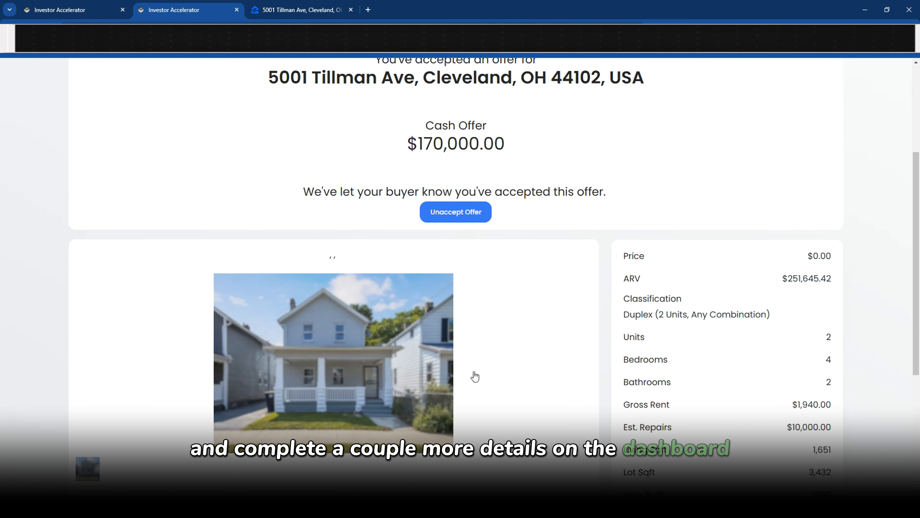
scroll(516, 172, up, 2)
scroll(516, 172, up, 3)
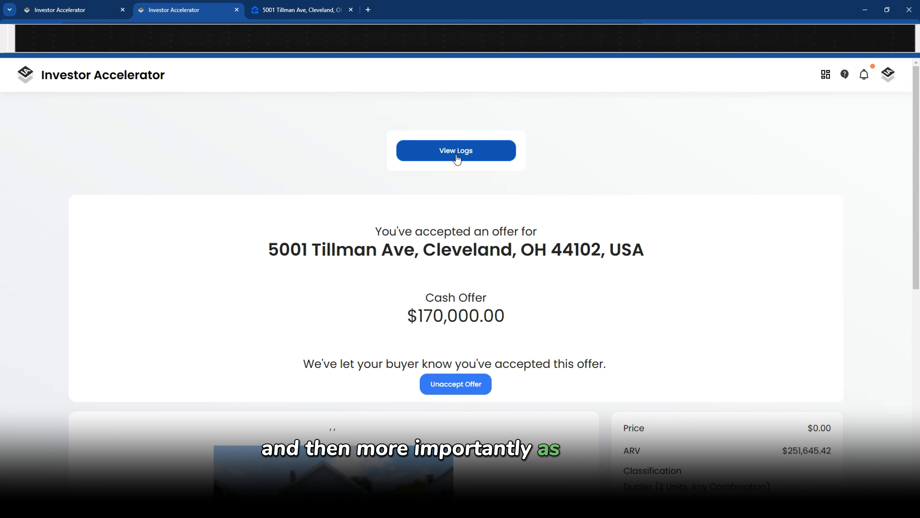
Open View Logs and review the Seller Accepted Offer and Seller Entered Code tracker entries
click(413, 153)
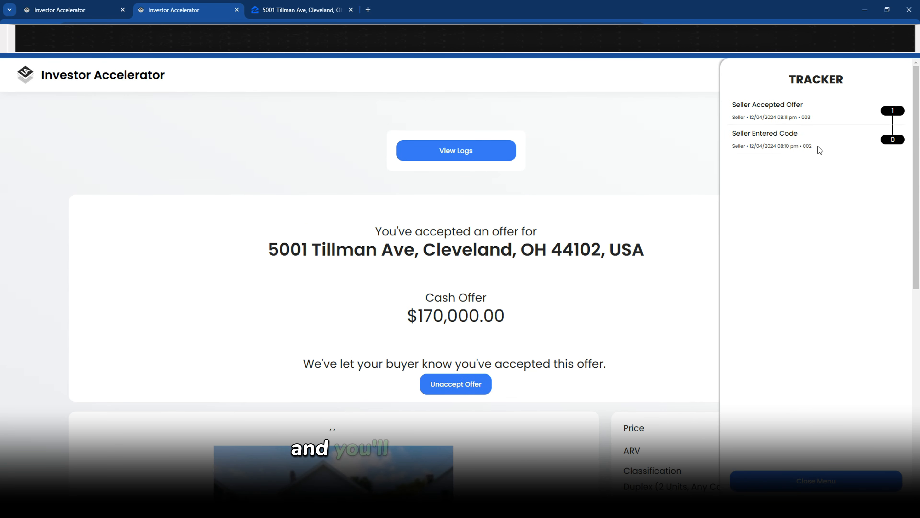
drag(818, 146, 725, 109)
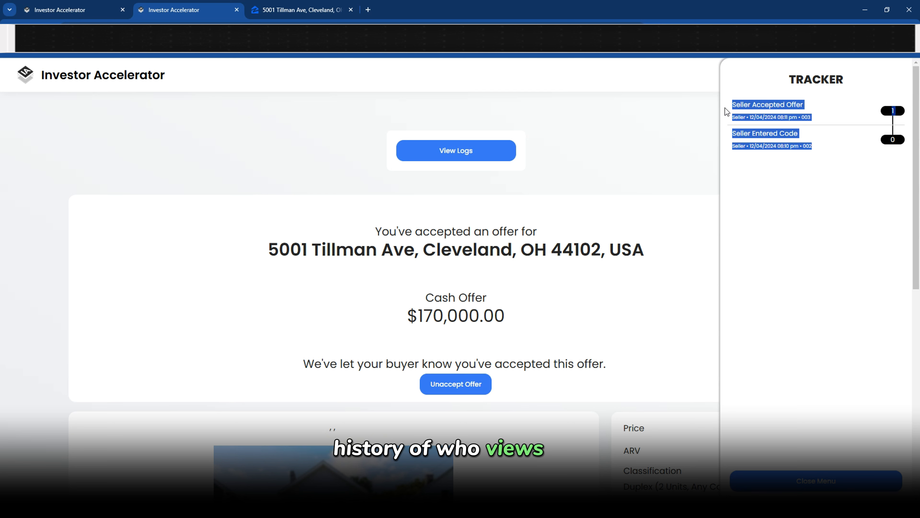
click(849, 164)
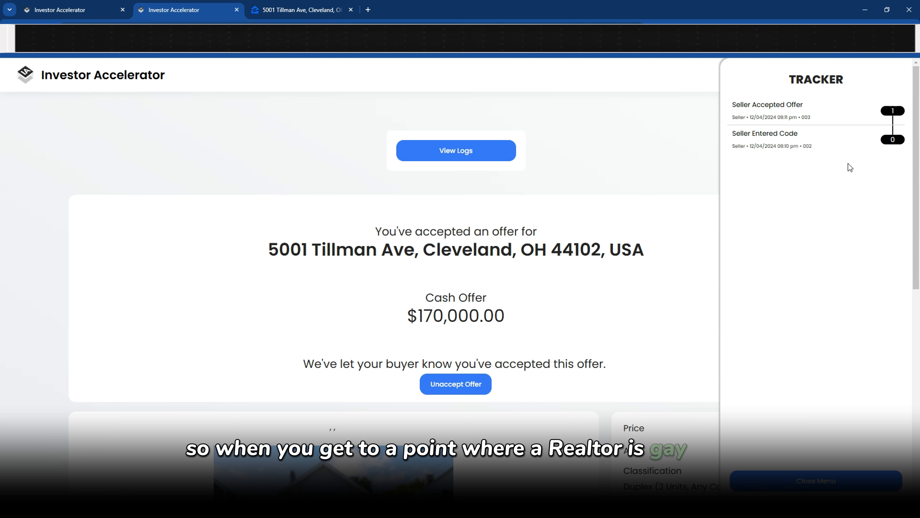
drag(818, 153, 728, 102)
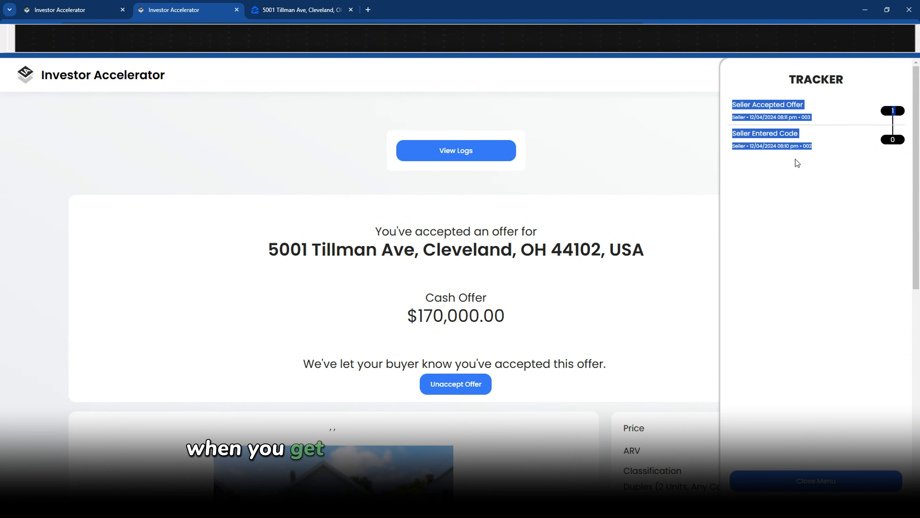
drag(814, 148, 730, 133)
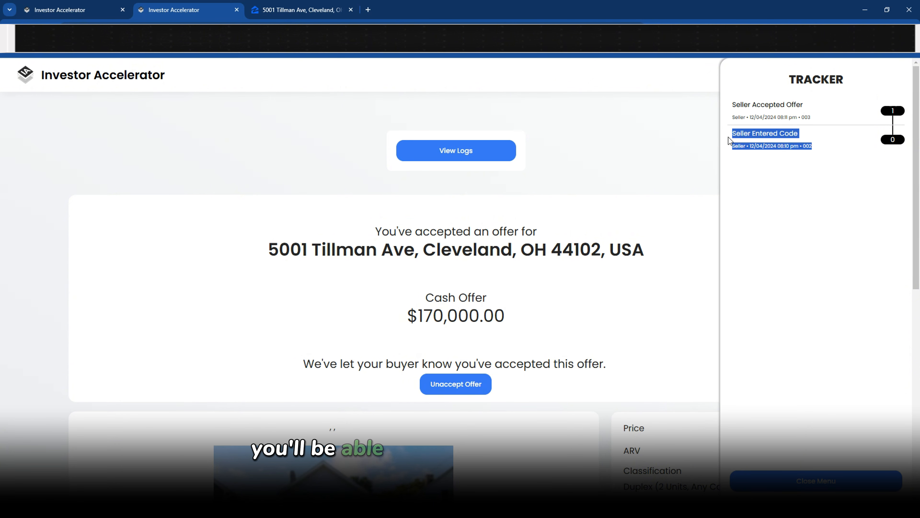
click(810, 120)
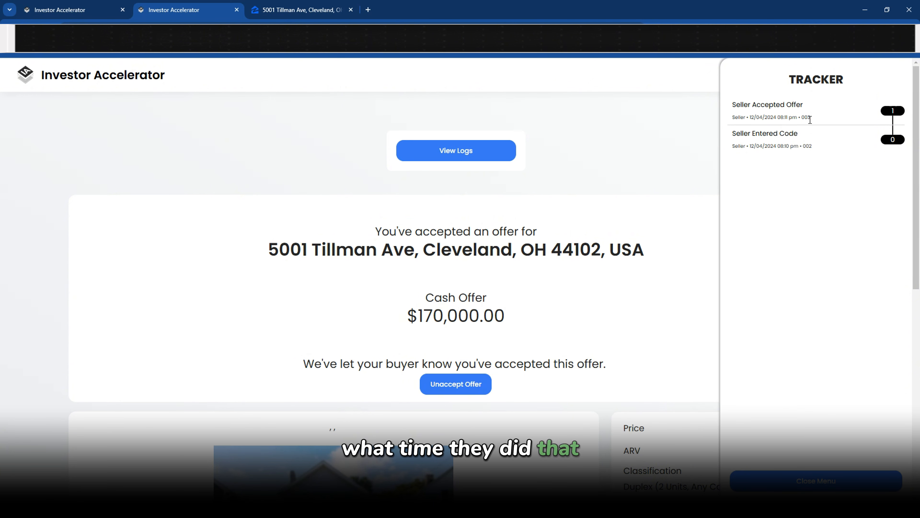
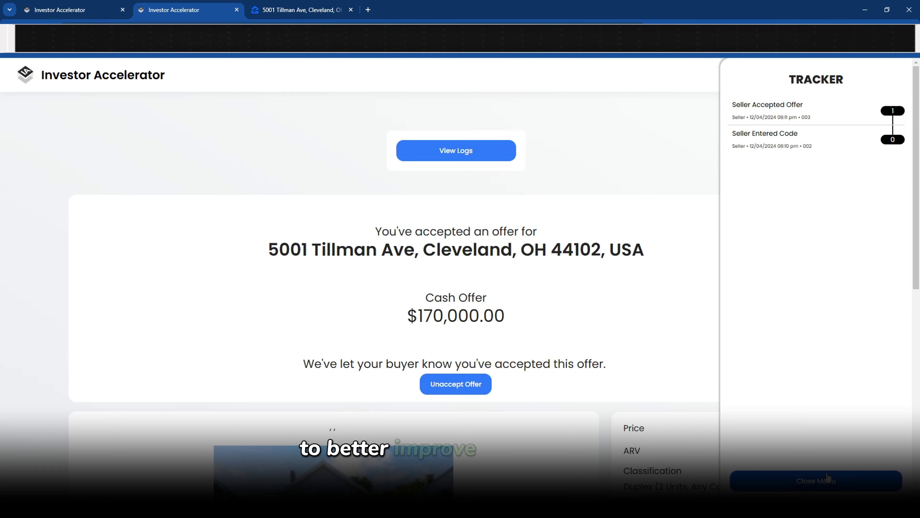
click(829, 476)
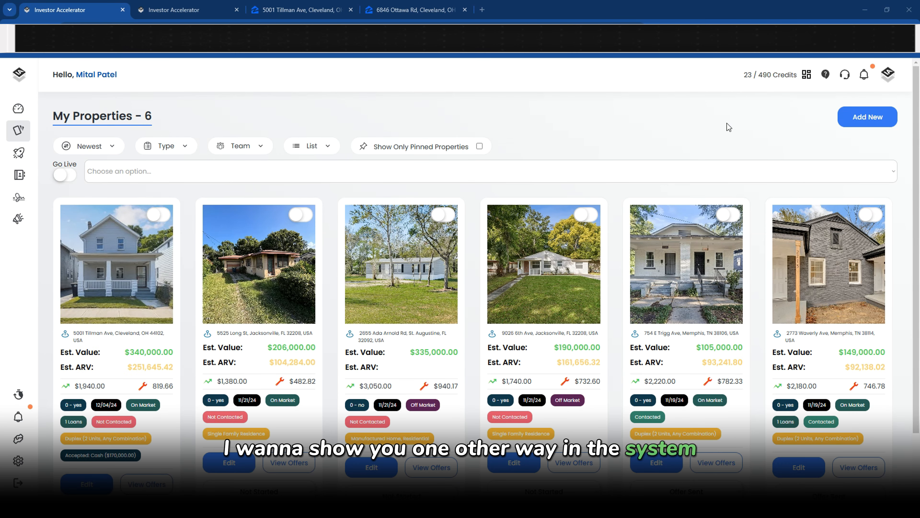
click(860, 117)
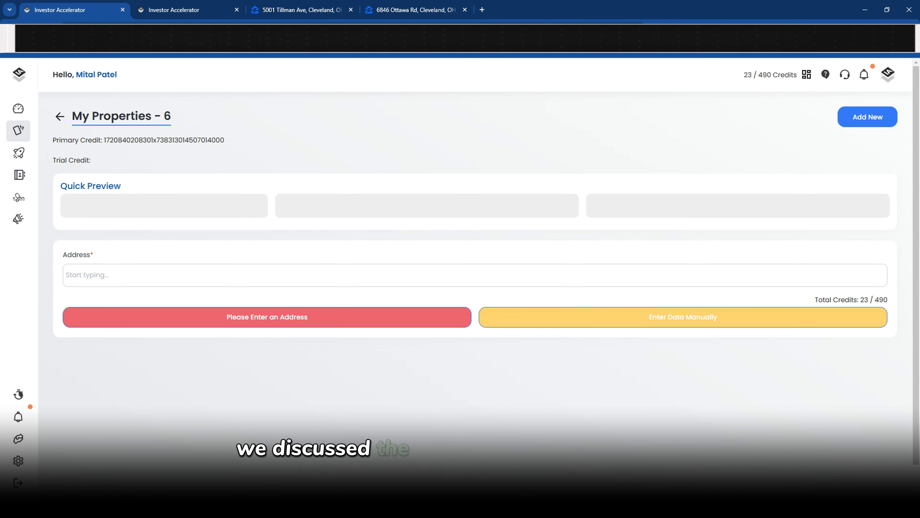
click(58, 119)
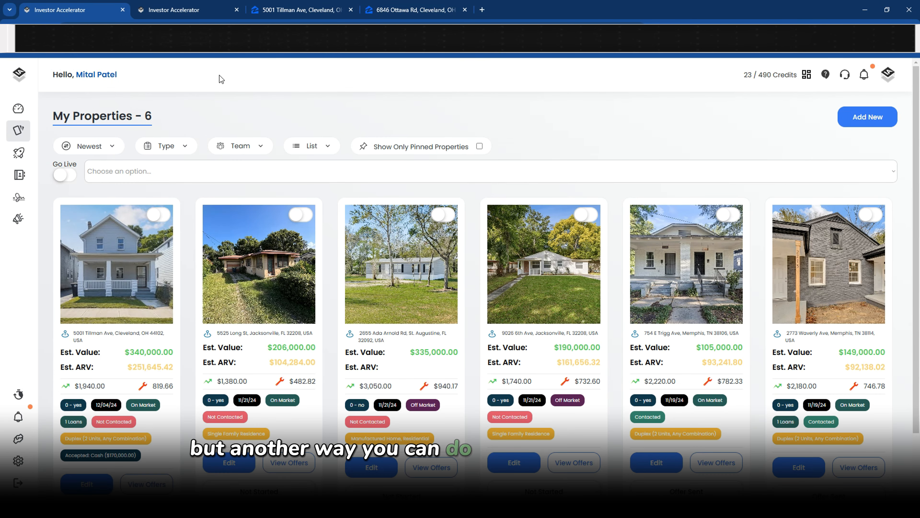
click(416, 10)
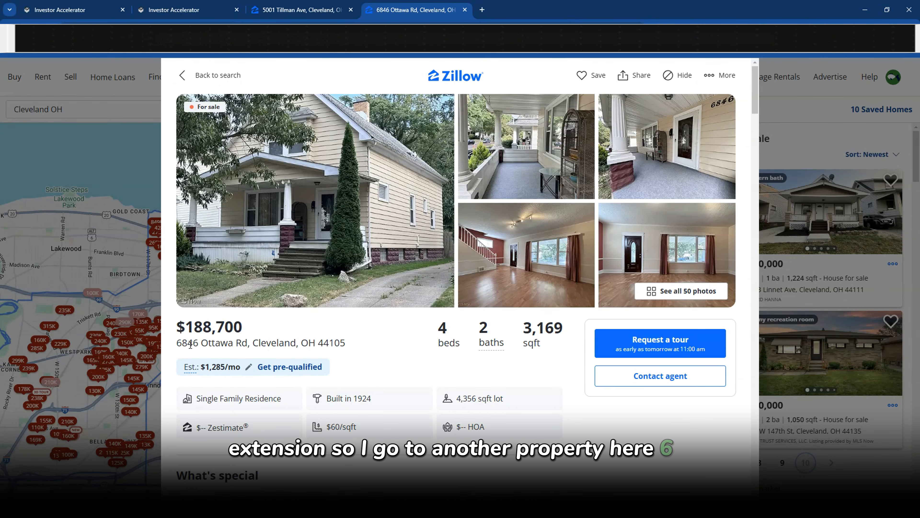
Open the Investor Accelerator extension on the listing and check its $188,700 value and $1,280/$1,285 rents
drag(271, 348, 285, 347)
click(286, 346)
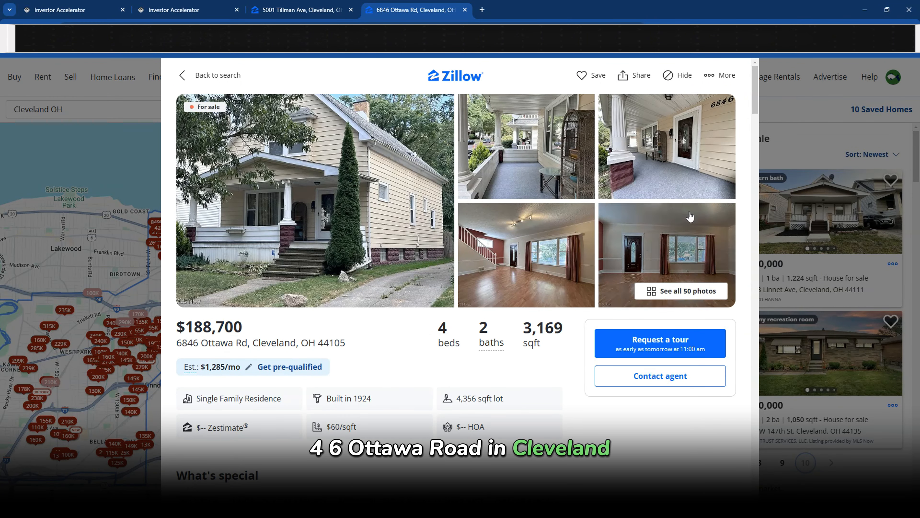
click(797, 34)
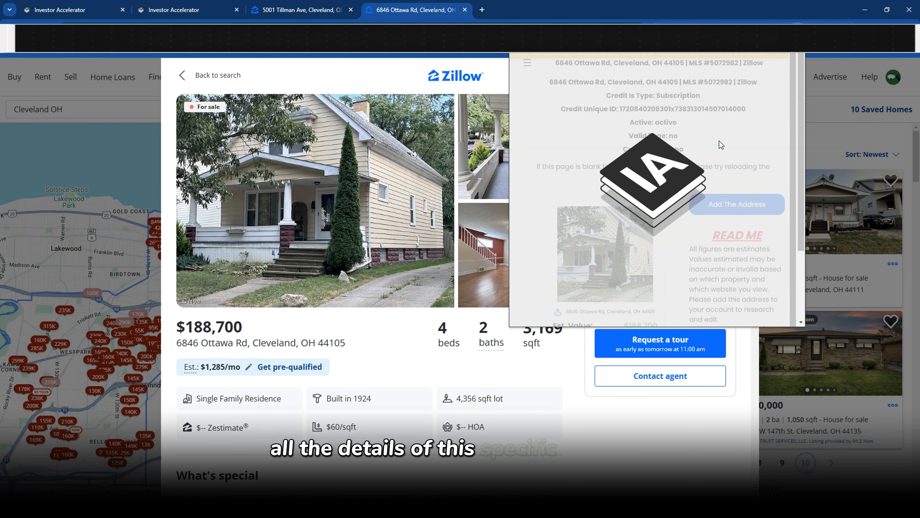
scroll(699, 164, down, 3)
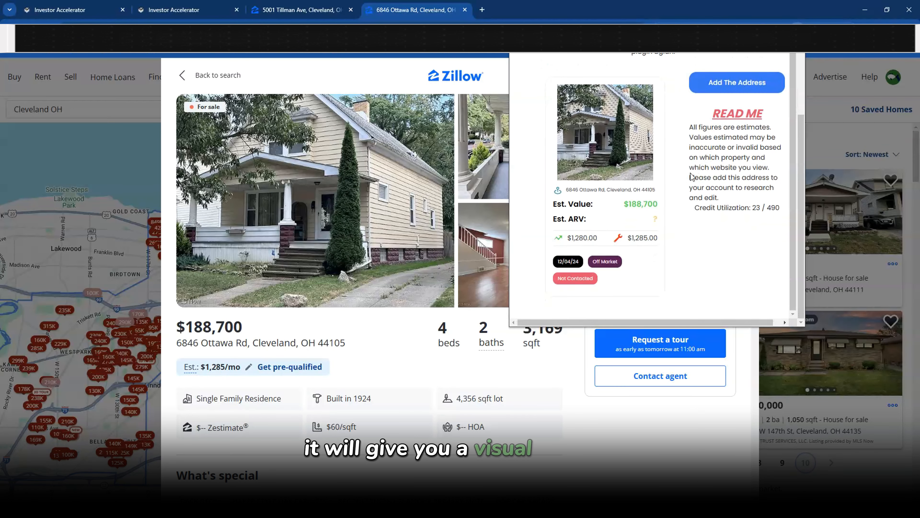
drag(632, 204, 654, 207)
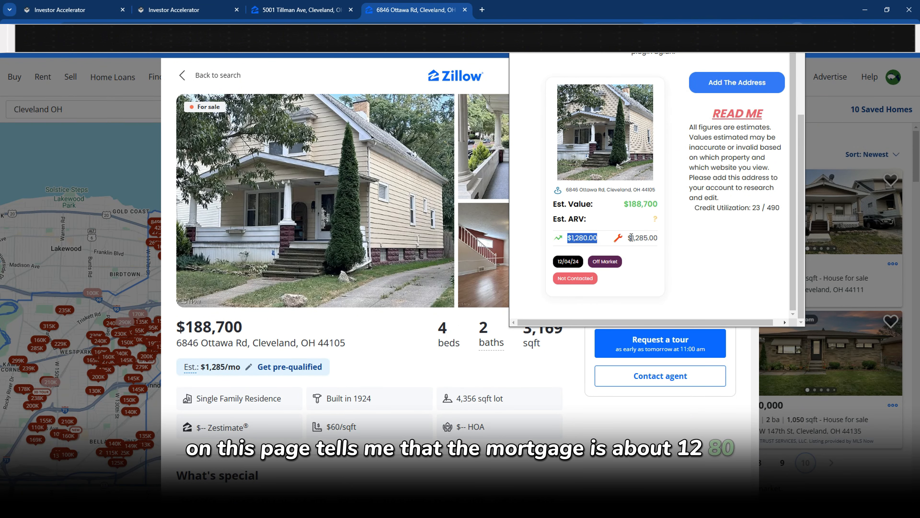
drag(567, 238, 593, 238)
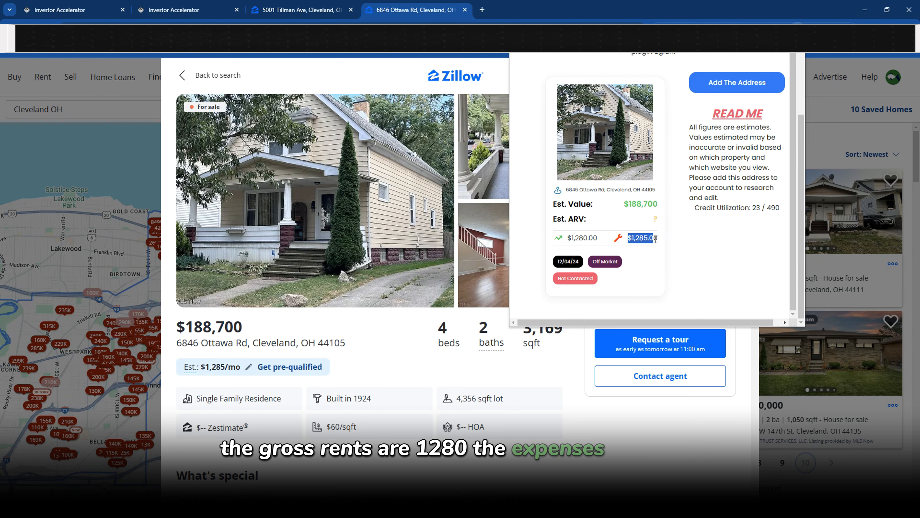
drag(656, 238, 659, 240)
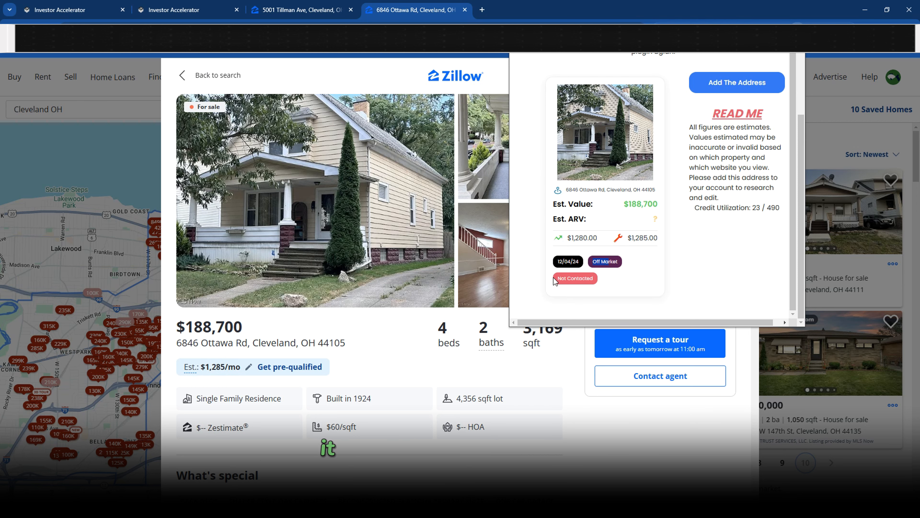
scroll(358, 253, down, 3)
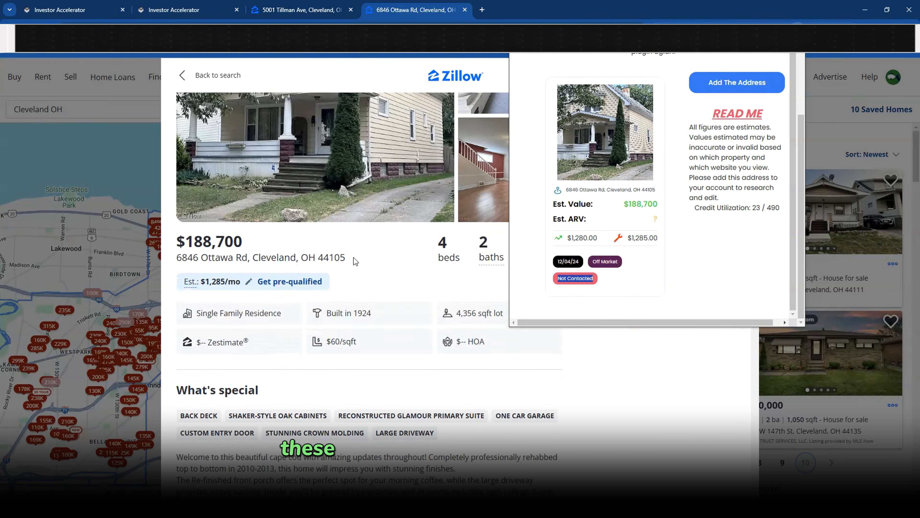
scroll(363, 250, up, 3)
scroll(718, 145, up, 2)
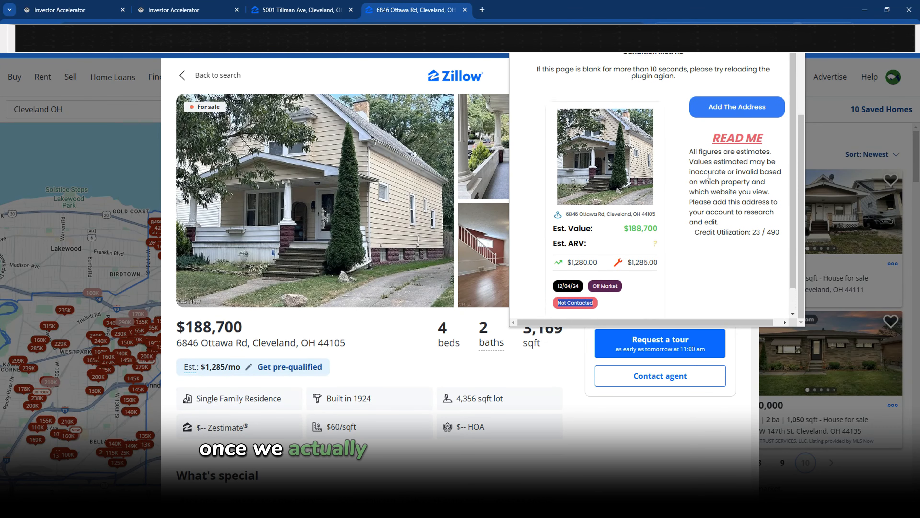
click(717, 109)
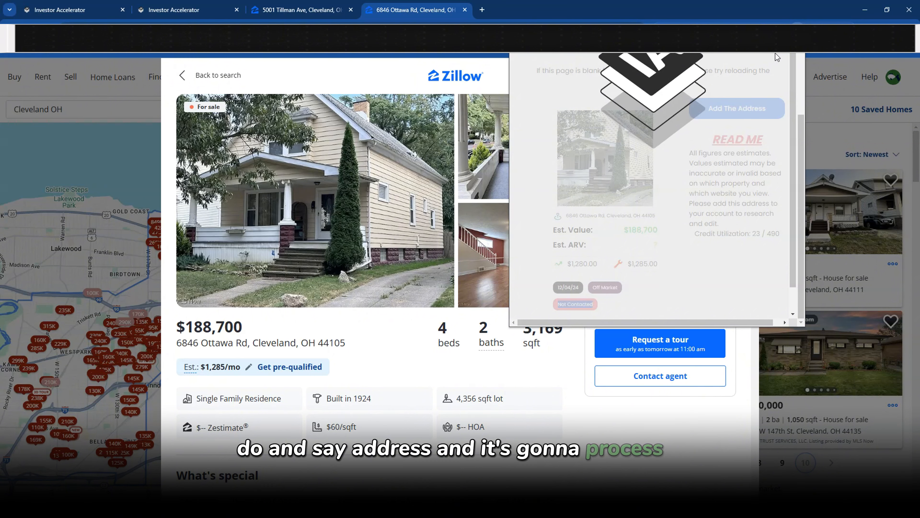
click(80, 10)
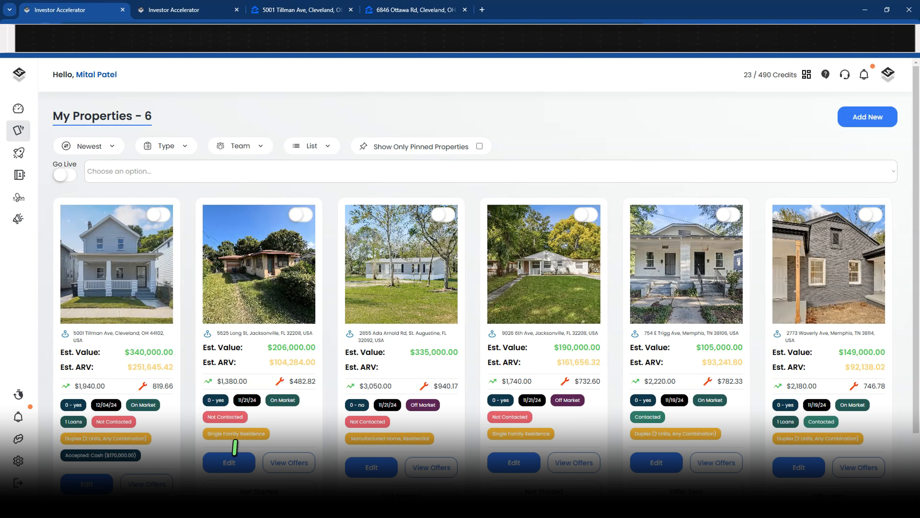
click(45, 31)
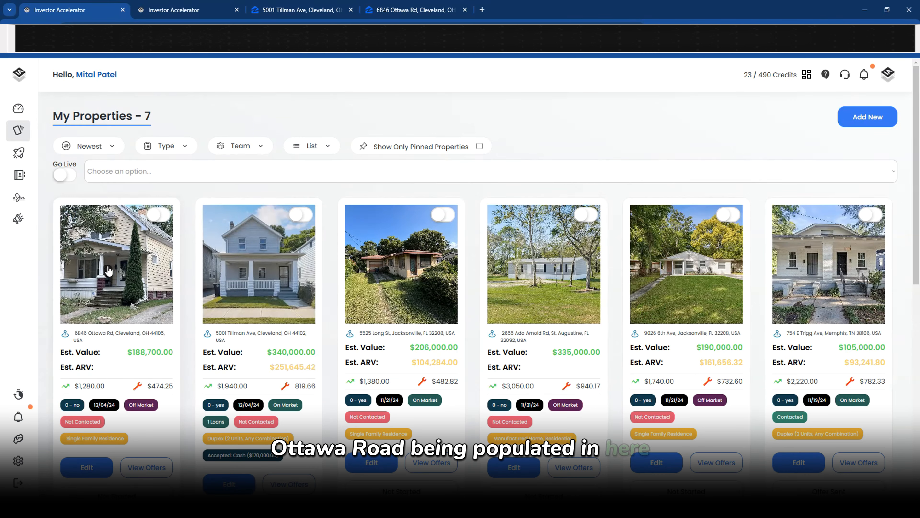
scroll(104, 263, down, 2)
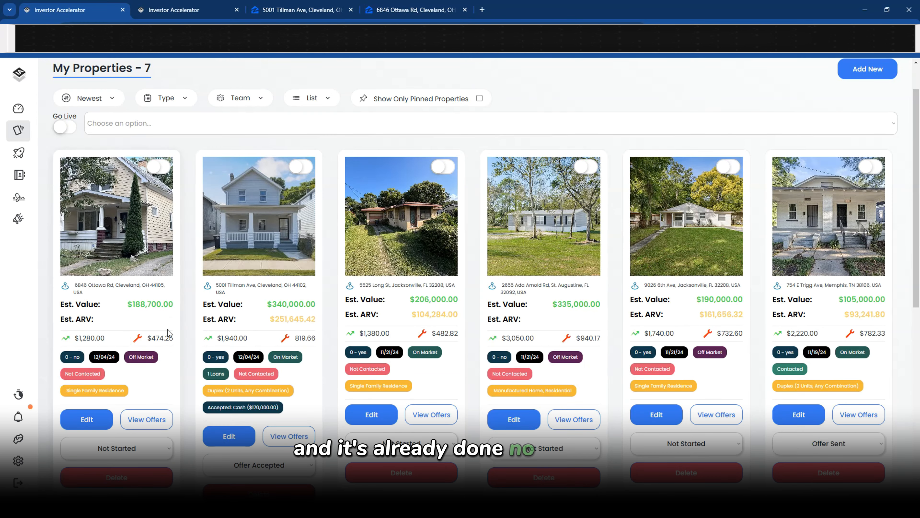
drag(59, 319, 157, 304)
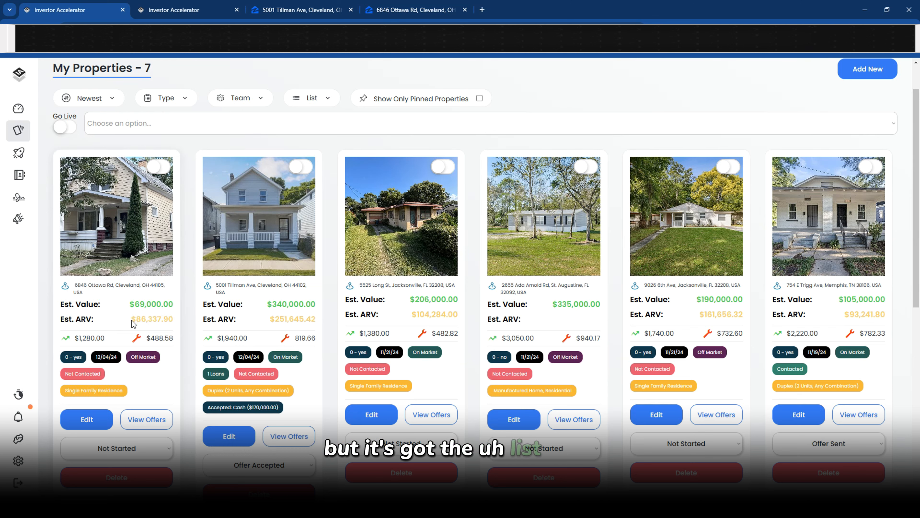
drag(129, 304, 175, 304)
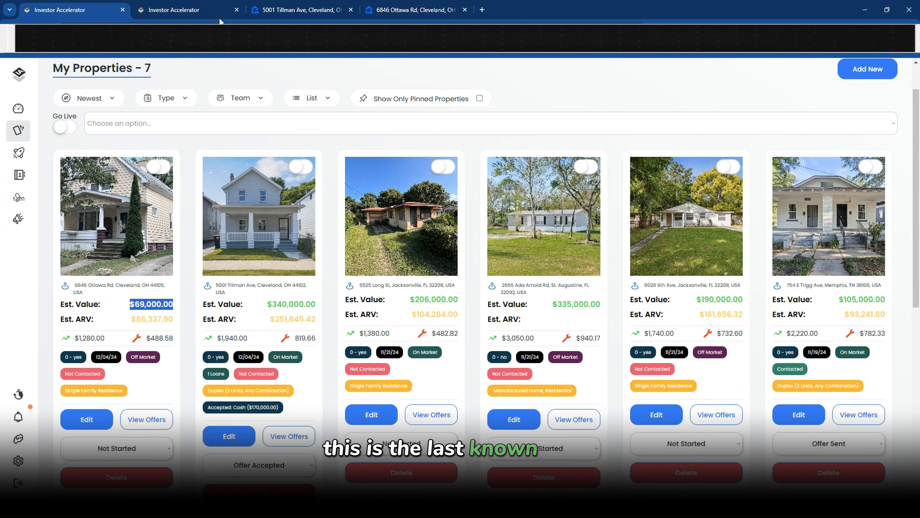
Compare the $188,700 Zillow price with the card's $86,337.90 ARV, Off Market and Single Family Residence badges
click(373, 16)
scroll(337, 254, down, 5)
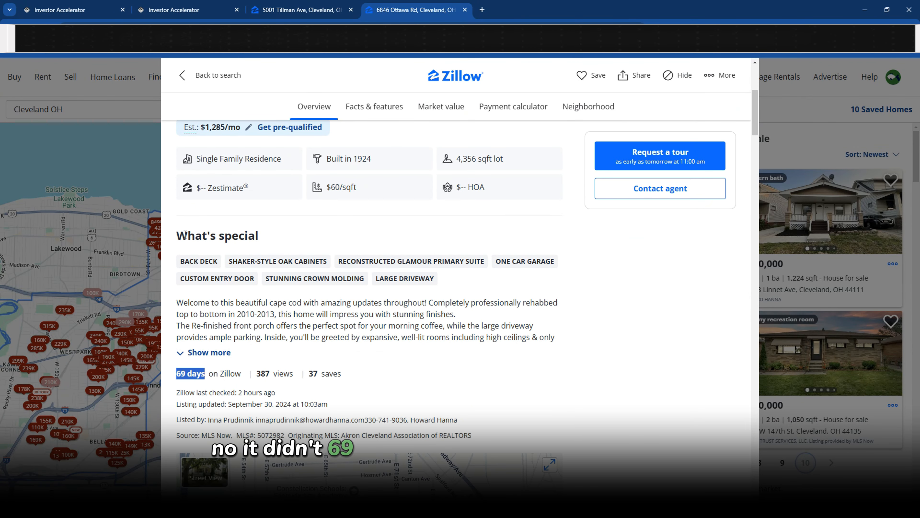
scroll(214, 186, up, 3)
double_click(213, 183)
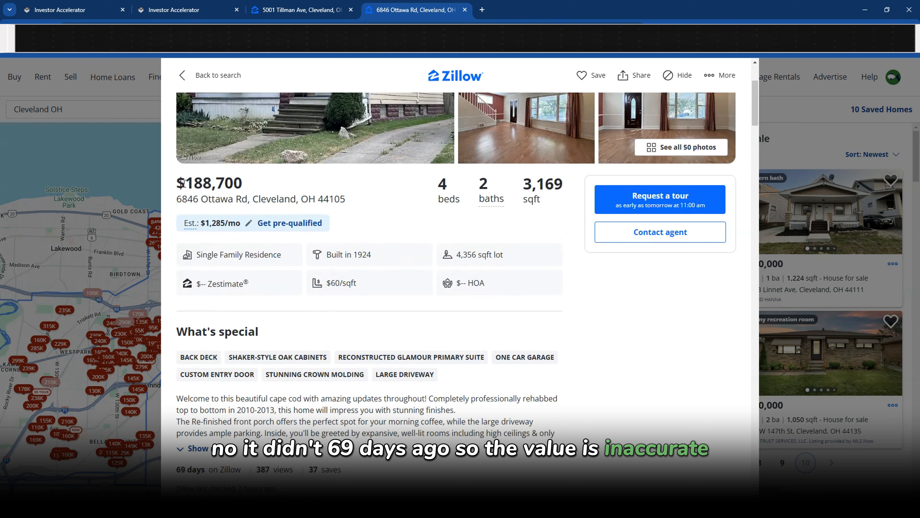
click(74, 16)
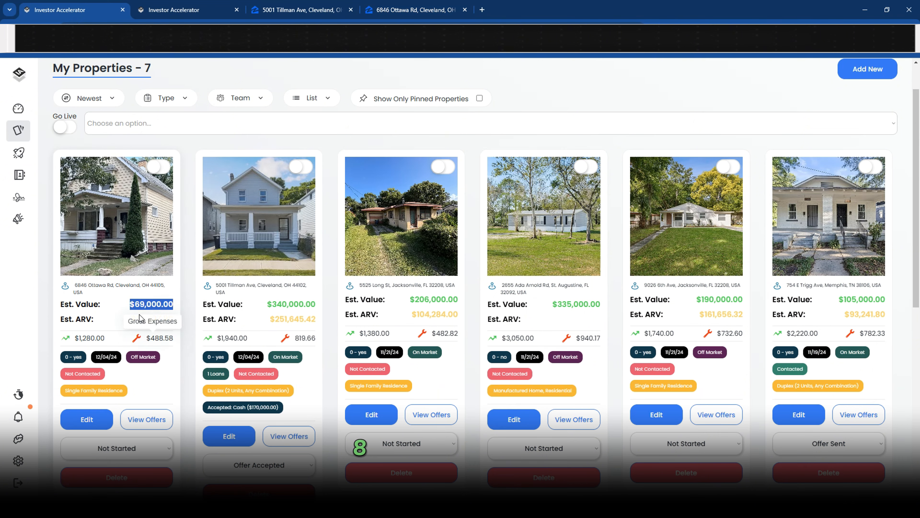
drag(131, 321, 178, 313)
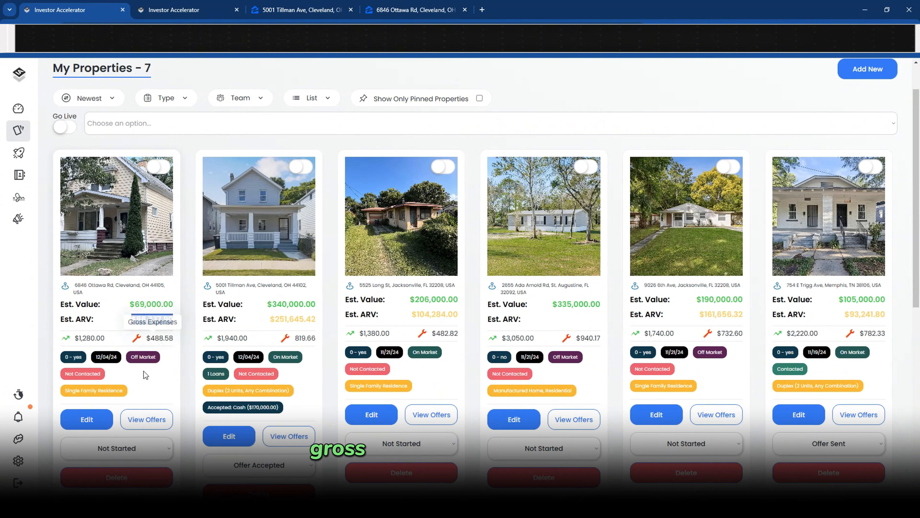
drag(156, 358, 134, 357)
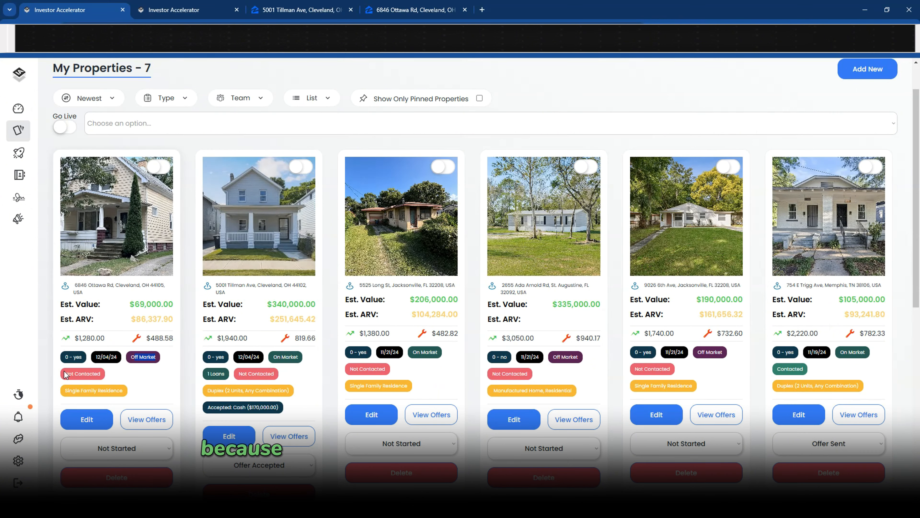
drag(65, 391, 121, 387)
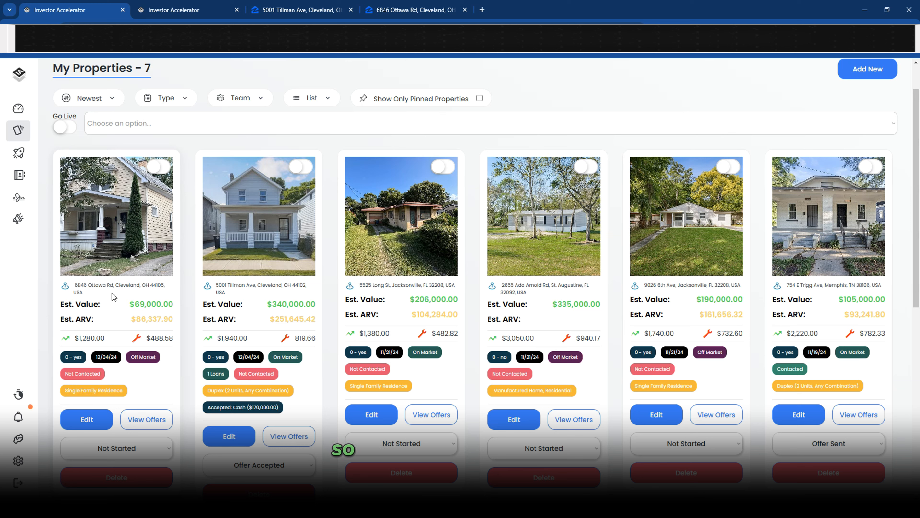
click(415, 16)
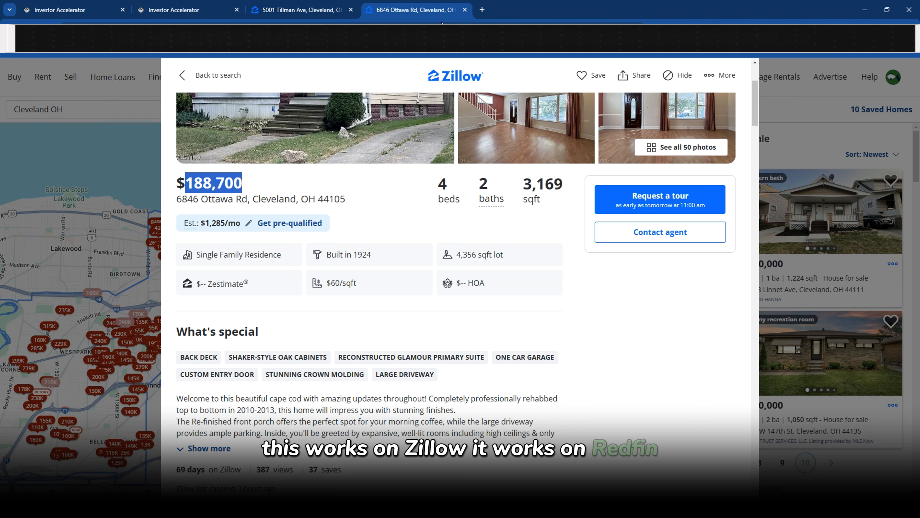
click(465, 10)
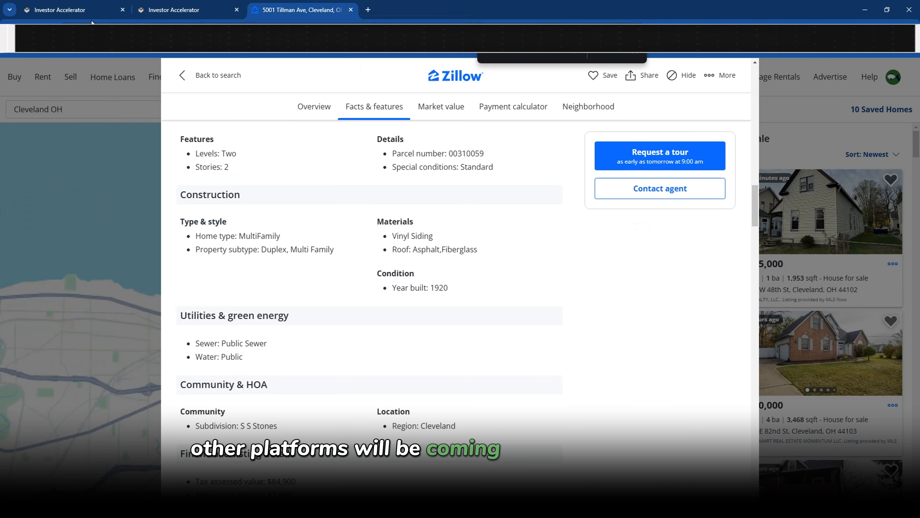
click(79, 19)
click(237, 10)
scroll(257, 361, down, 1)
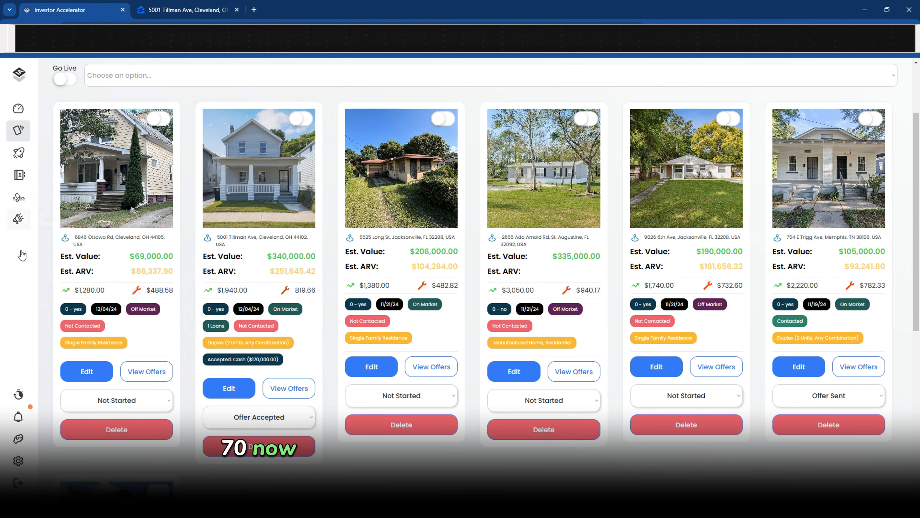
mouse_move(22, 255)
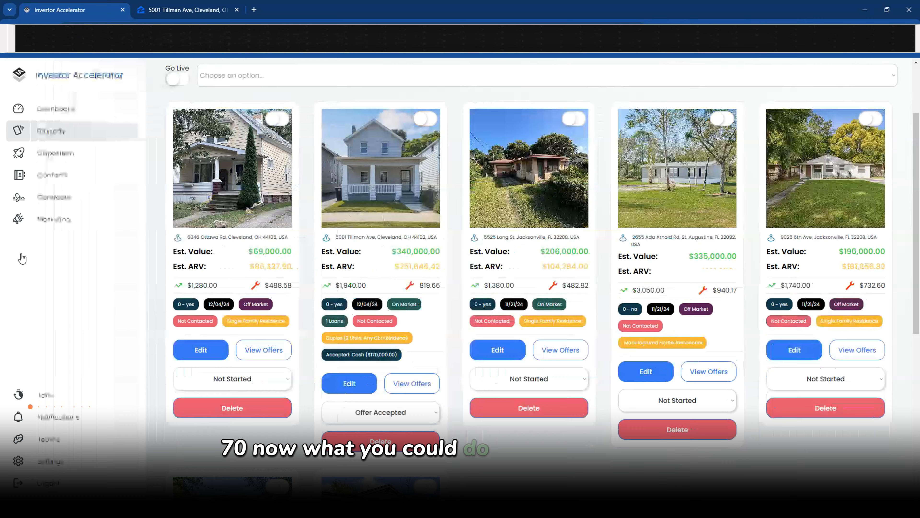
click(58, 158)
click(232, 160)
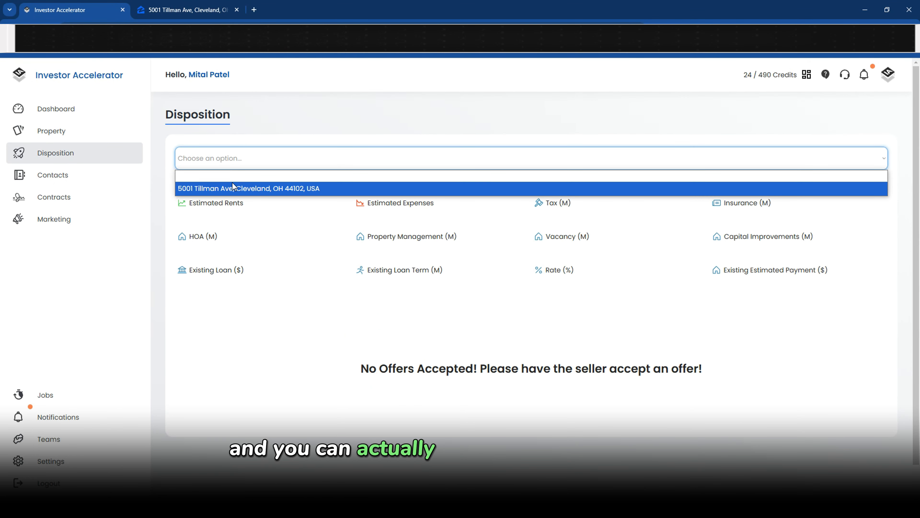
click(187, 192)
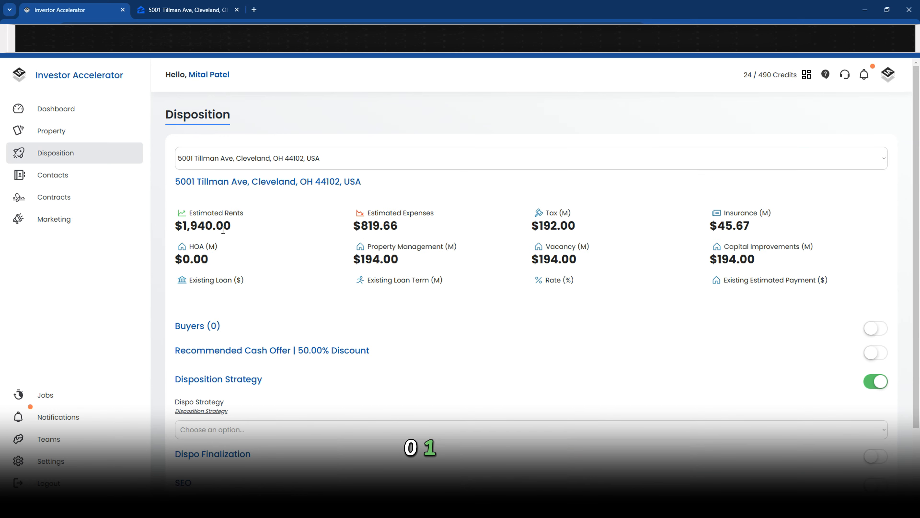
drag(851, 279, 160, 216)
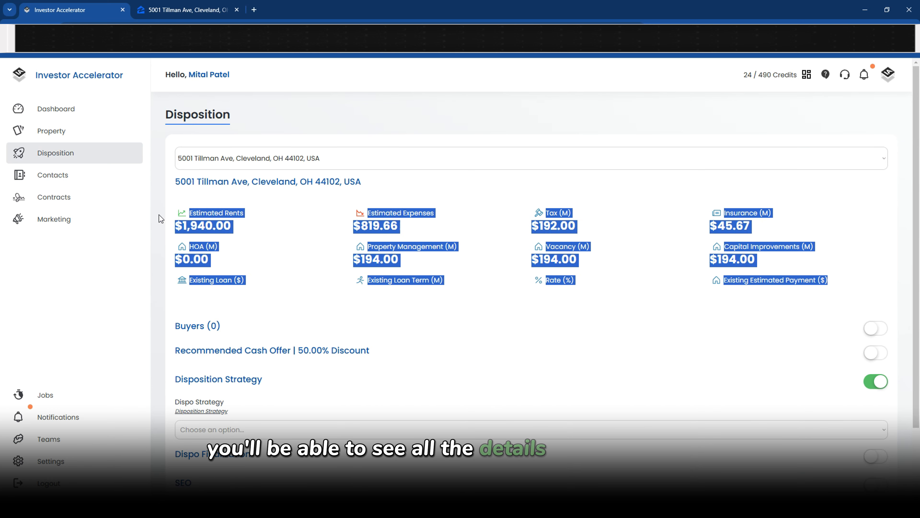
click(642, 357)
Collapse the Recommended Cash Offer, SEO and Dispo Finalization sections and list the Bid/Fixed Price strategies
click(875, 353)
scroll(505, 281, down, 5)
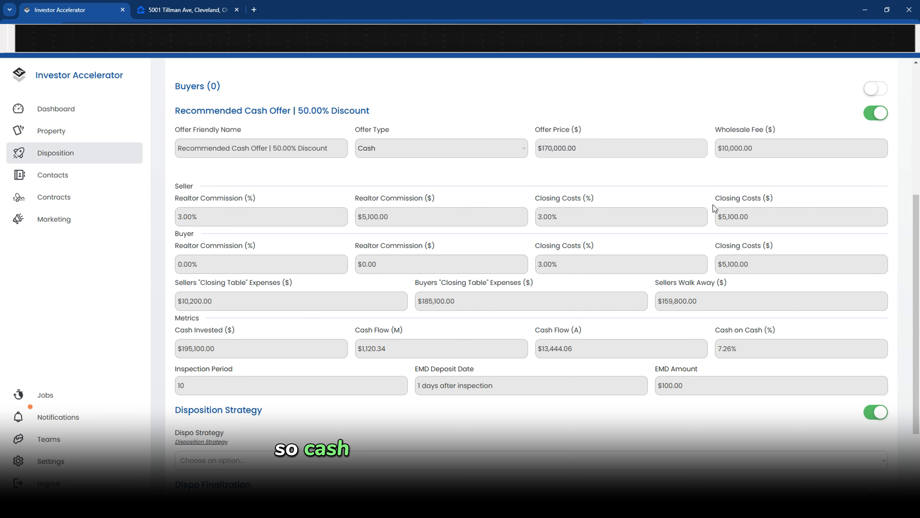
click(876, 115)
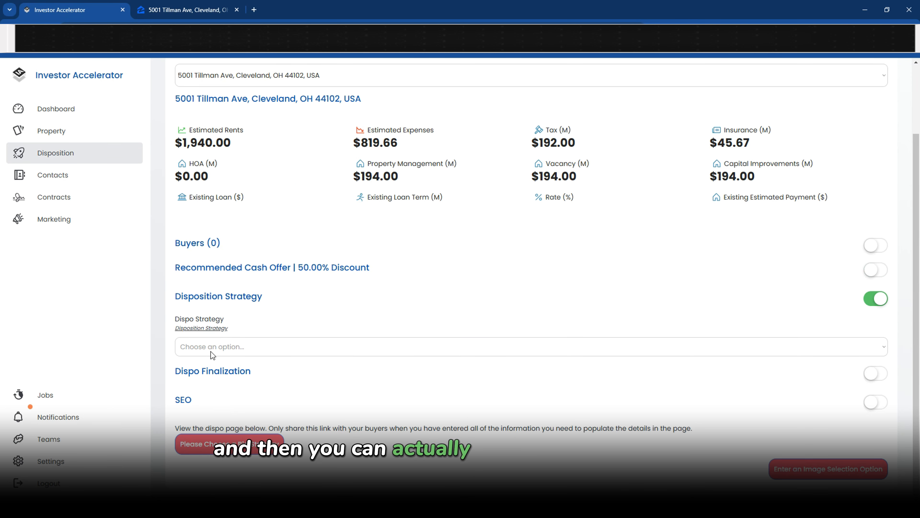
click(877, 402)
scroll(877, 403, down, 3)
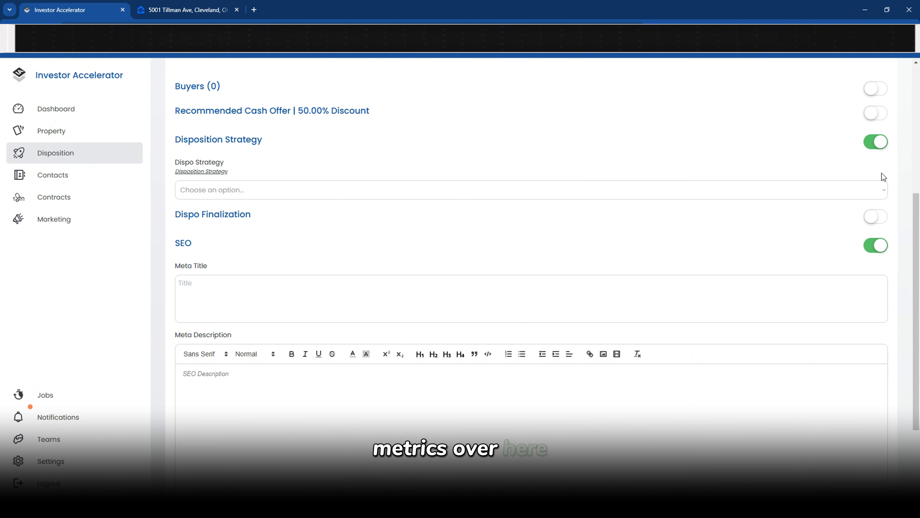
click(876, 217)
click(877, 216)
click(877, 245)
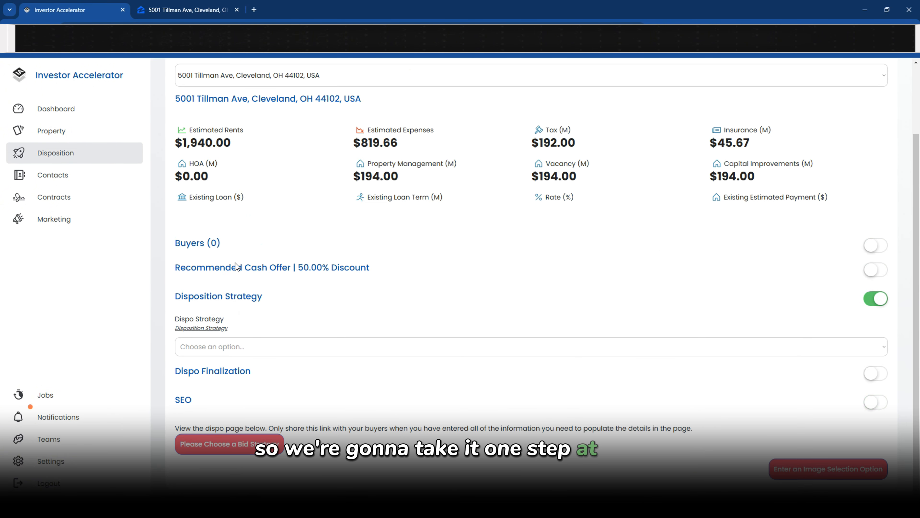
click(201, 348)
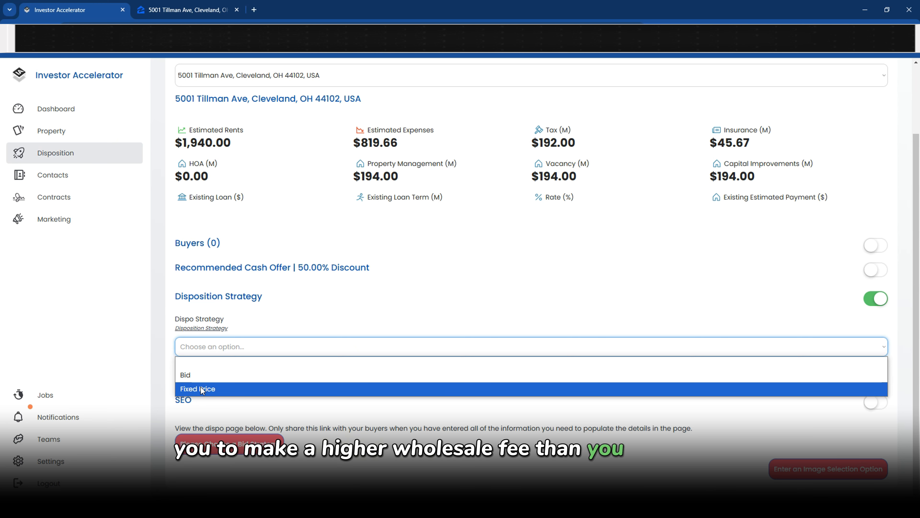
Set the disposition strategy to Bid with a 1000 bid increment
click(211, 377)
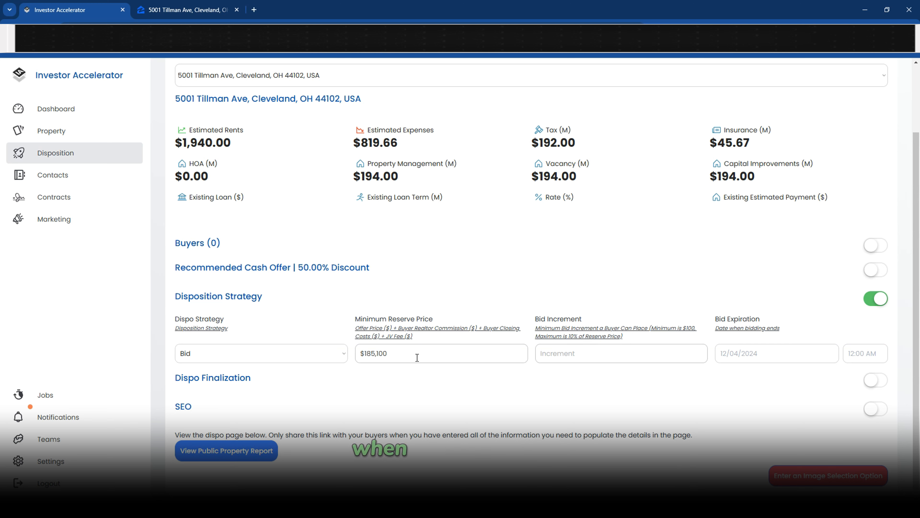
drag(416, 355, 319, 358)
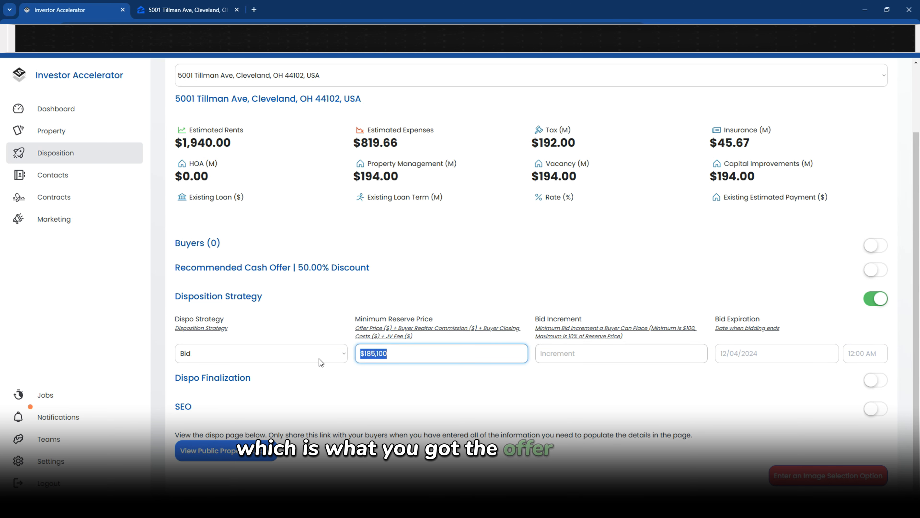
click(557, 357)
text(1000)
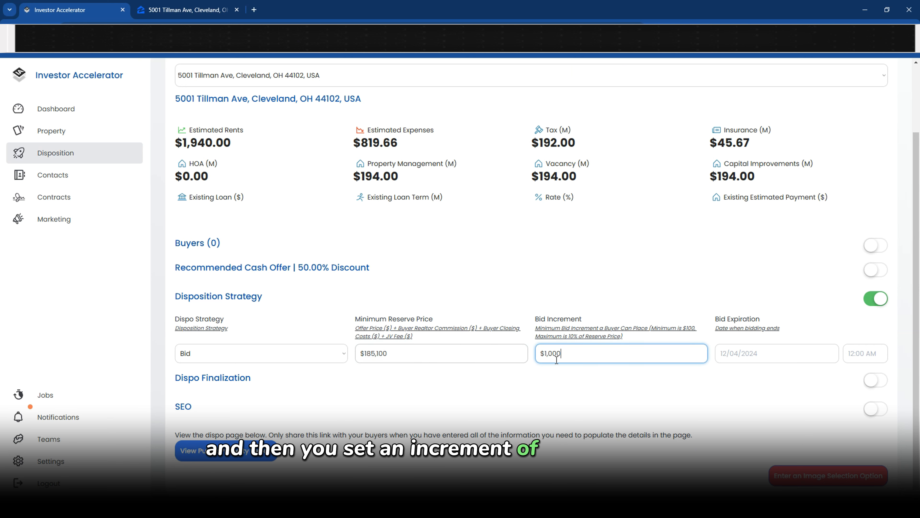
key(shift+Tab)
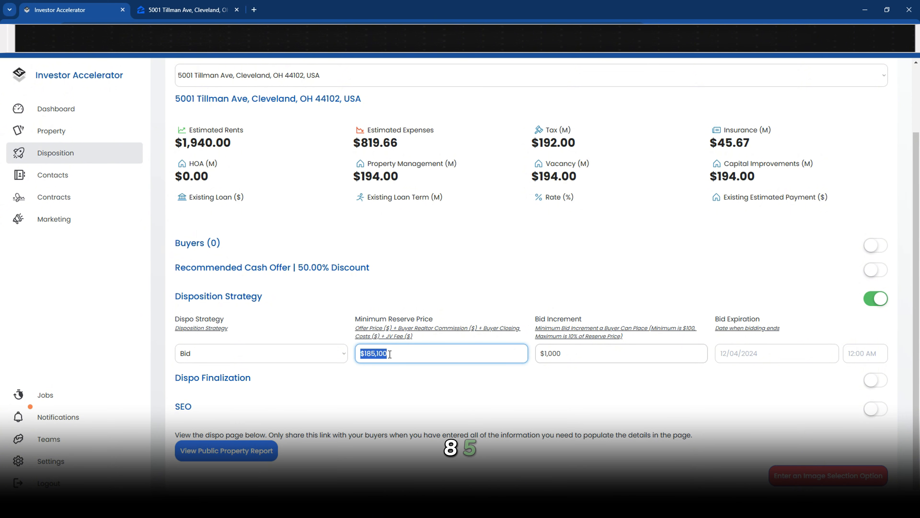
key(Tab)
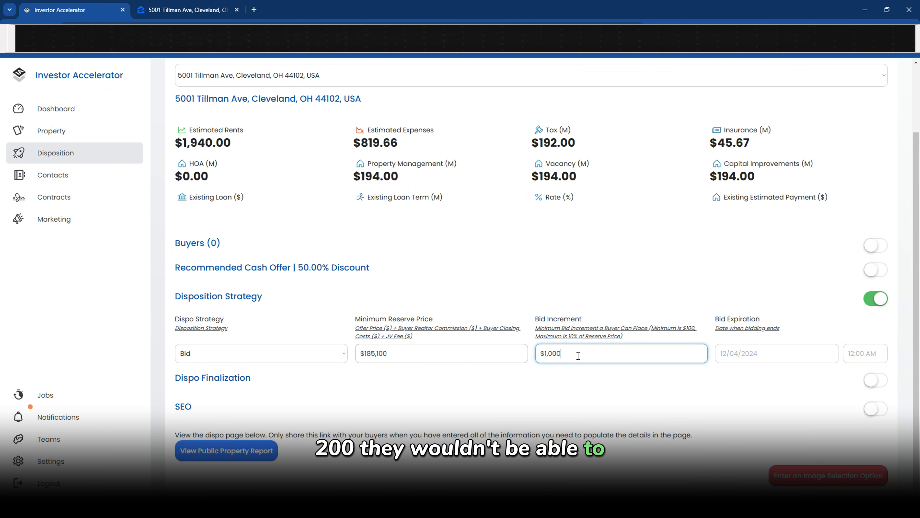
key(shift+Tab)
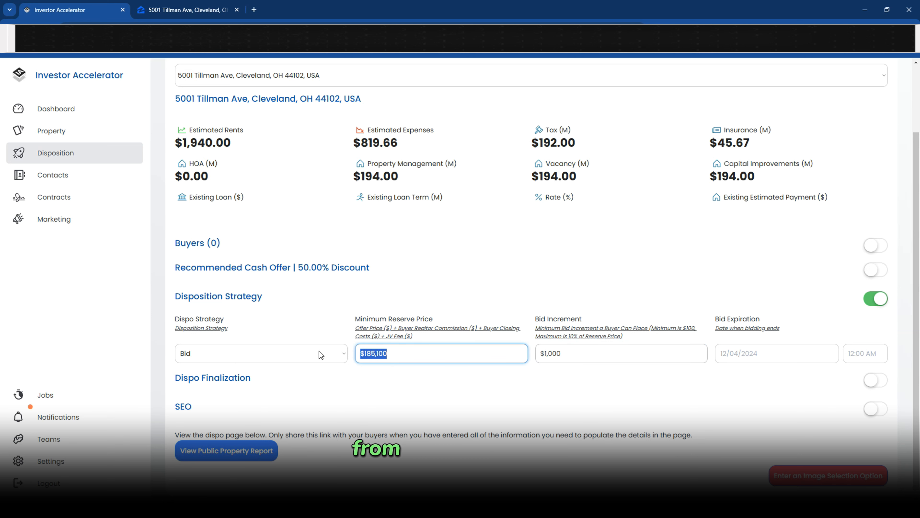
Set the bid expiration to December 13, 2024 at 12:00 AM
click(764, 362)
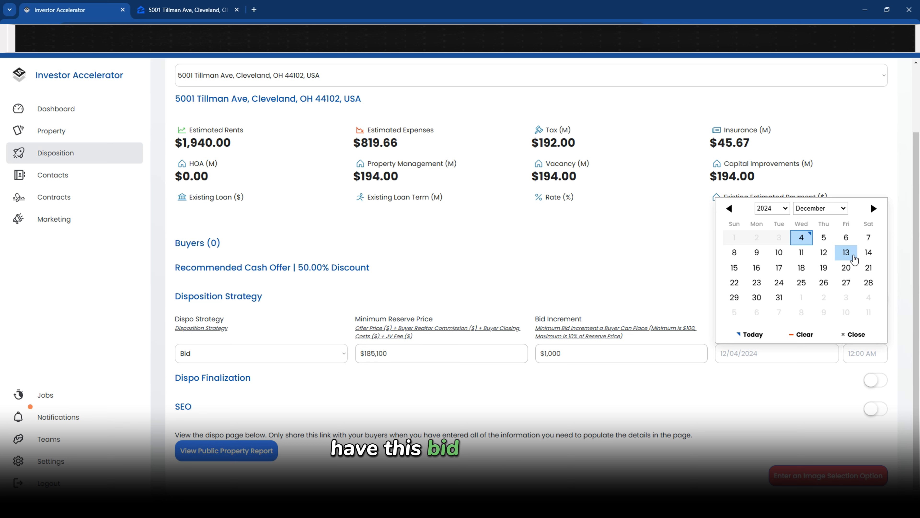
click(854, 256)
click(863, 351)
scroll(788, 270, down, 1)
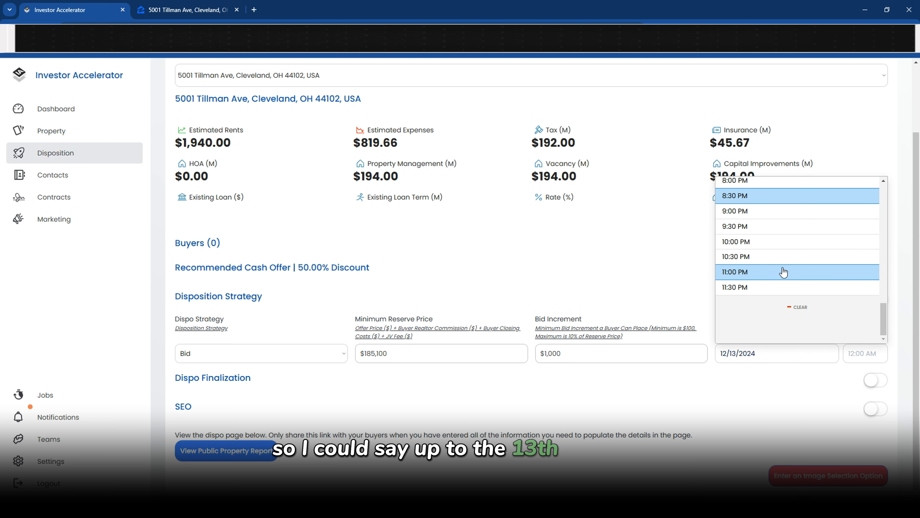
click(749, 290)
click(864, 353)
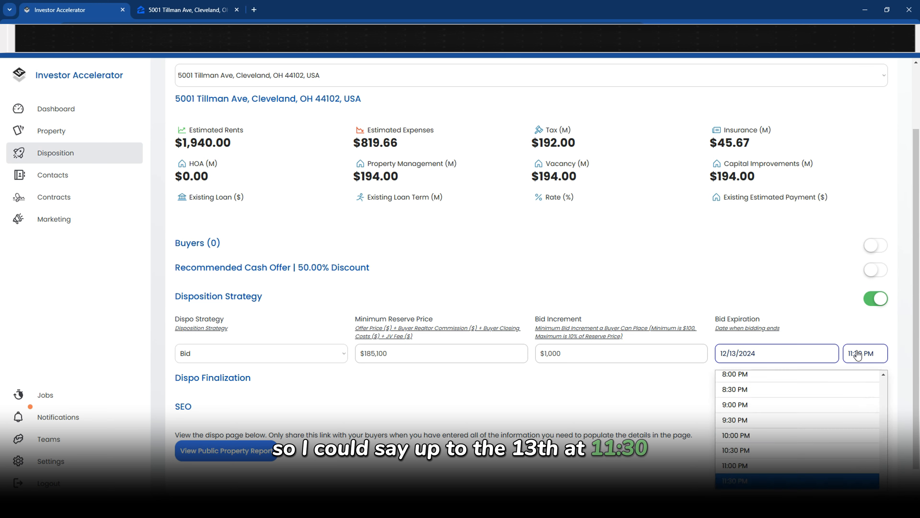
scroll(770, 236, up, 4)
click(754, 190)
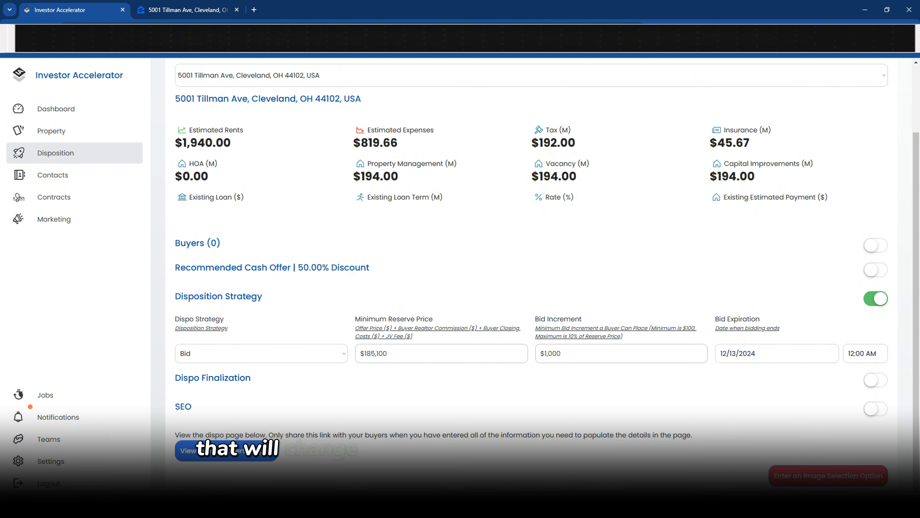
Turn on Dispo Finalization and choose Watermarked as the image selection option
drag(1, 95, 423, 95)
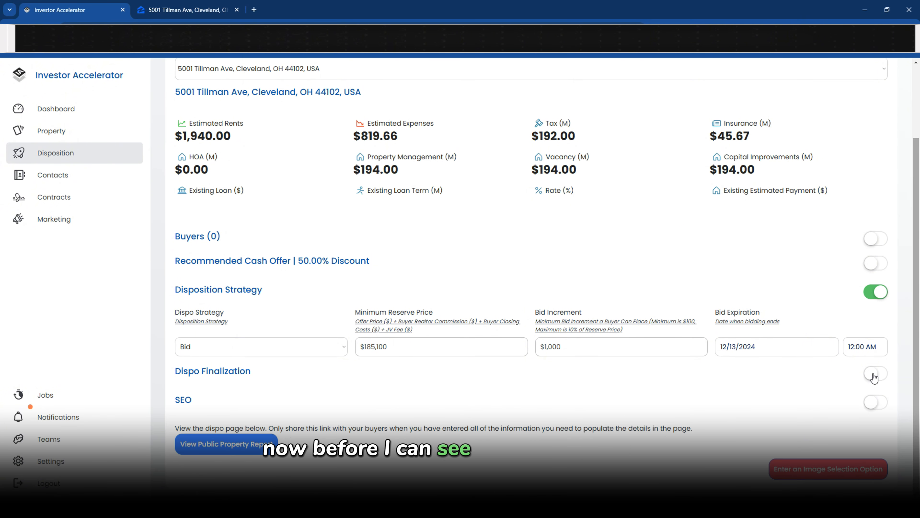
click(874, 375)
scroll(623, 298, down, 4)
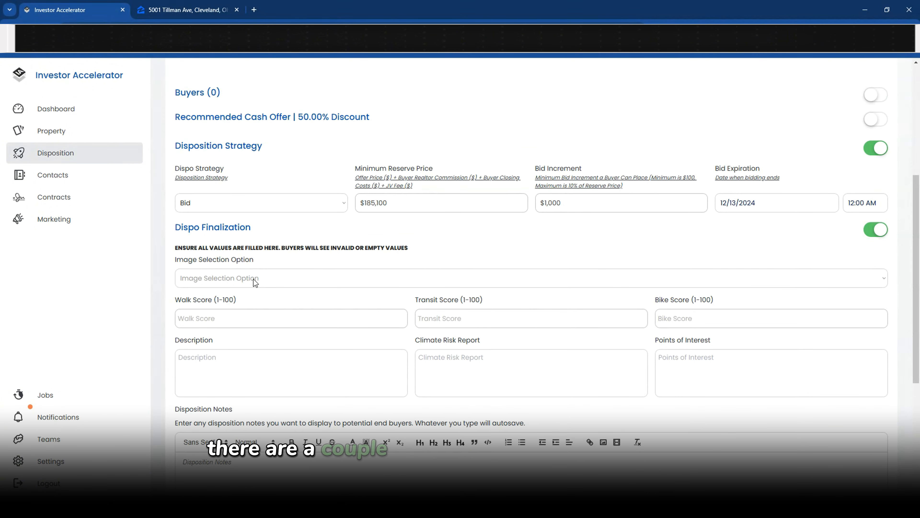
click(200, 278)
click(200, 278)
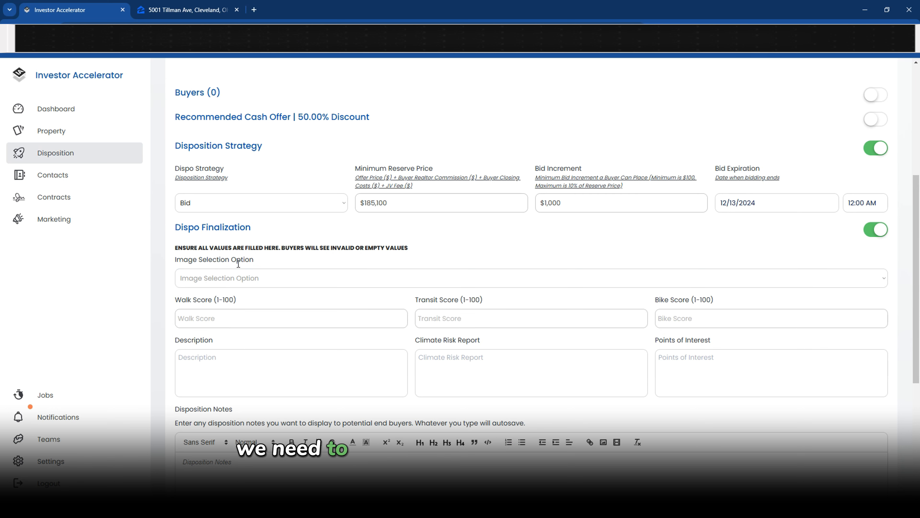
click(220, 284)
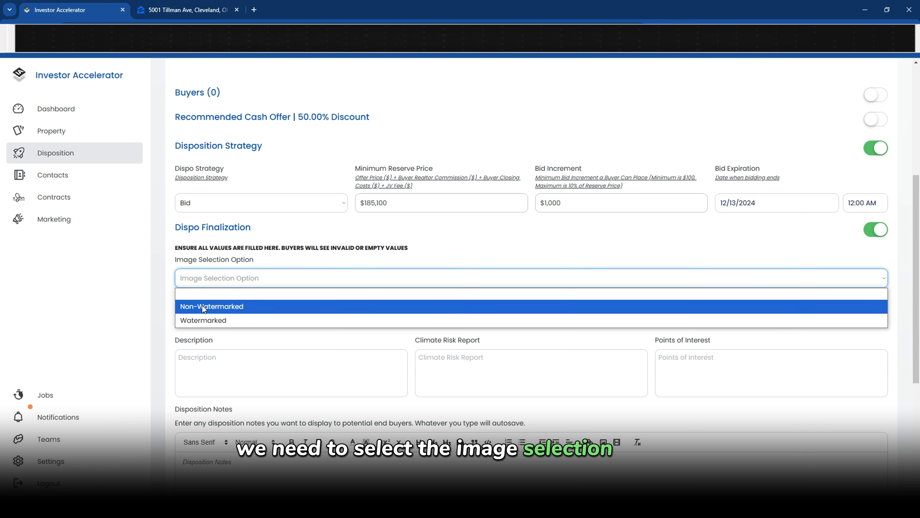
click(200, 320)
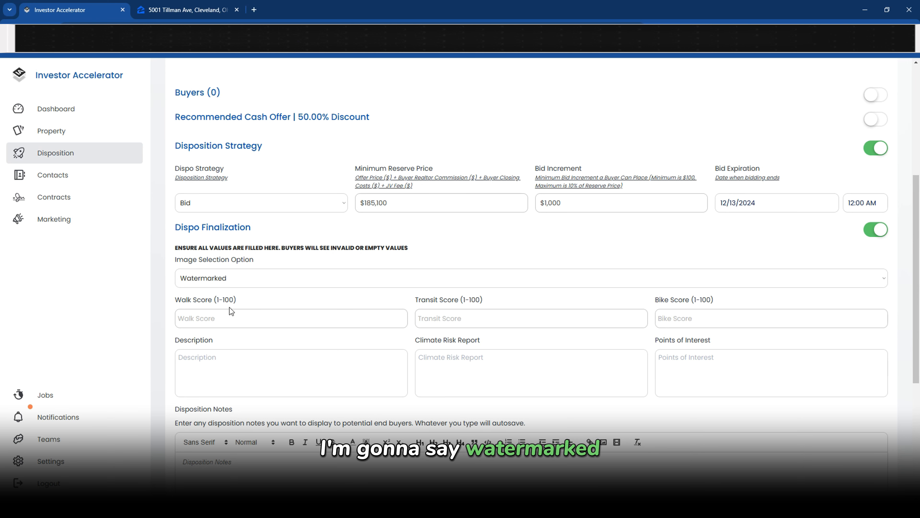
Fill in walk score 36, transit score 96 and bike score 14
click(199, 321)
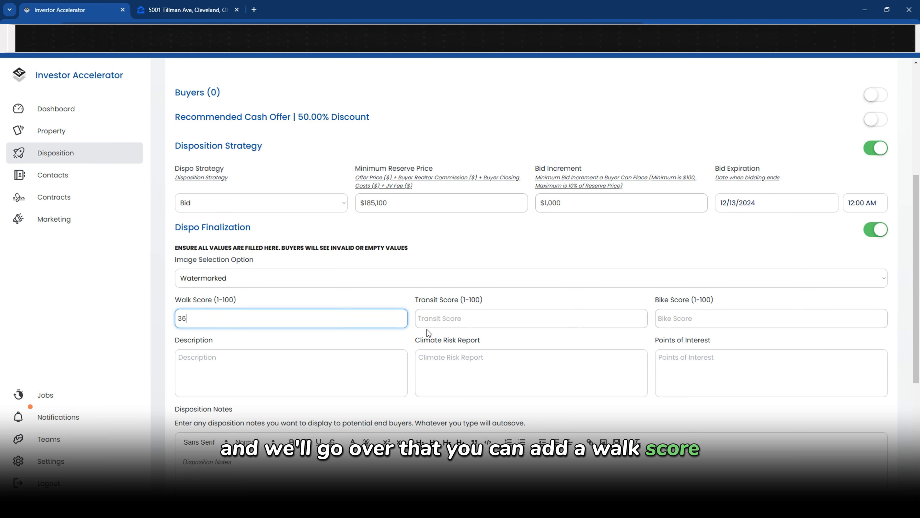
click(438, 324)
text(96)
click(385, 347)
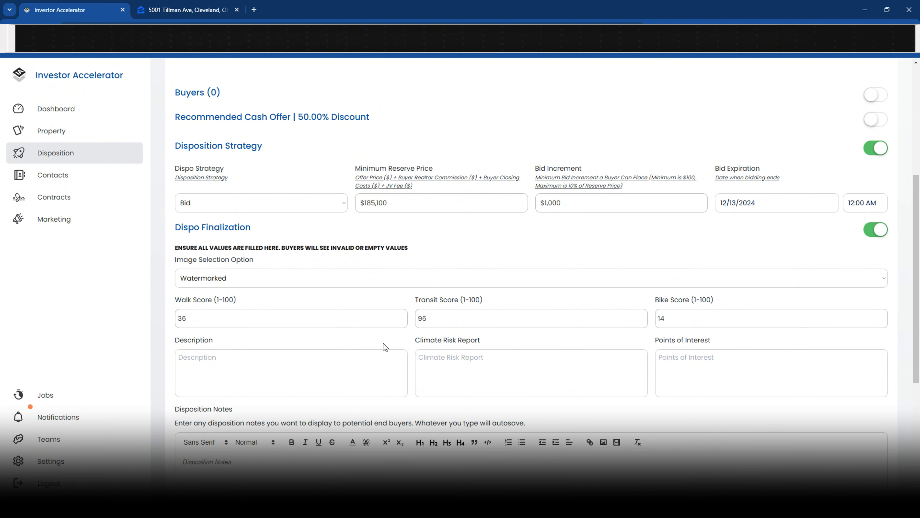
click(210, 368)
click(526, 381)
scroll(721, 373, down, 2)
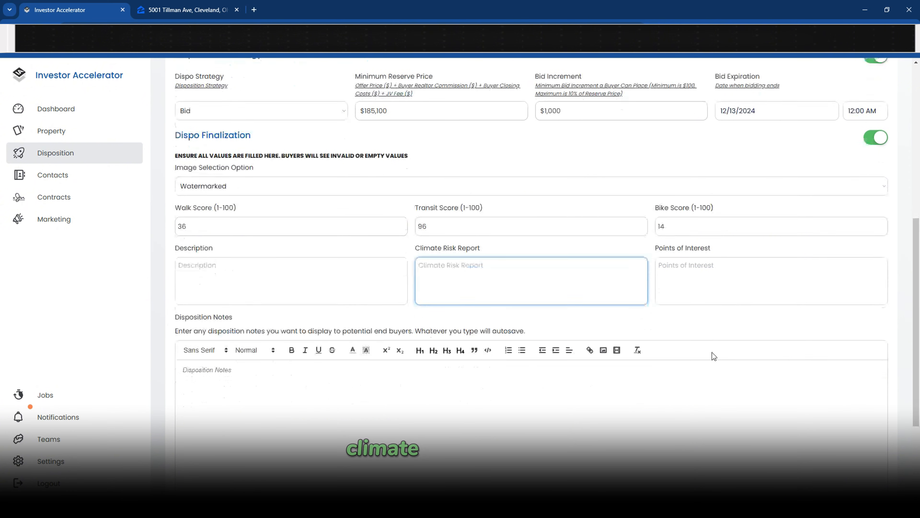
click(688, 288)
scroll(223, 353, down, 3)
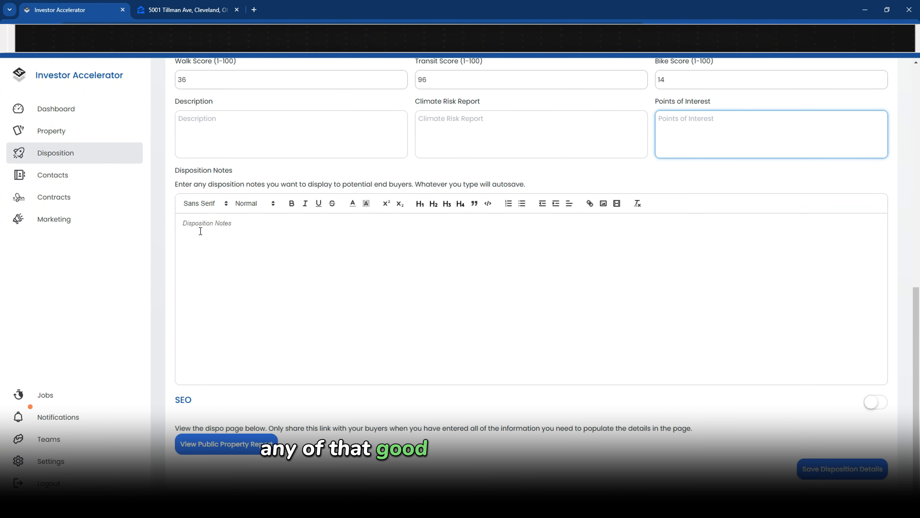
Write 'Seller is selling as-is' in the disposition notes and switch the SEO section on
click(208, 223)
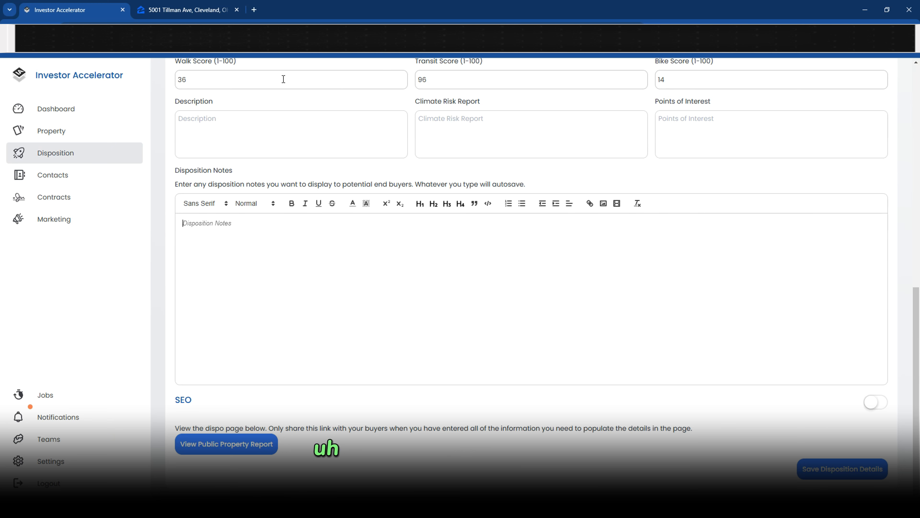
text(s)
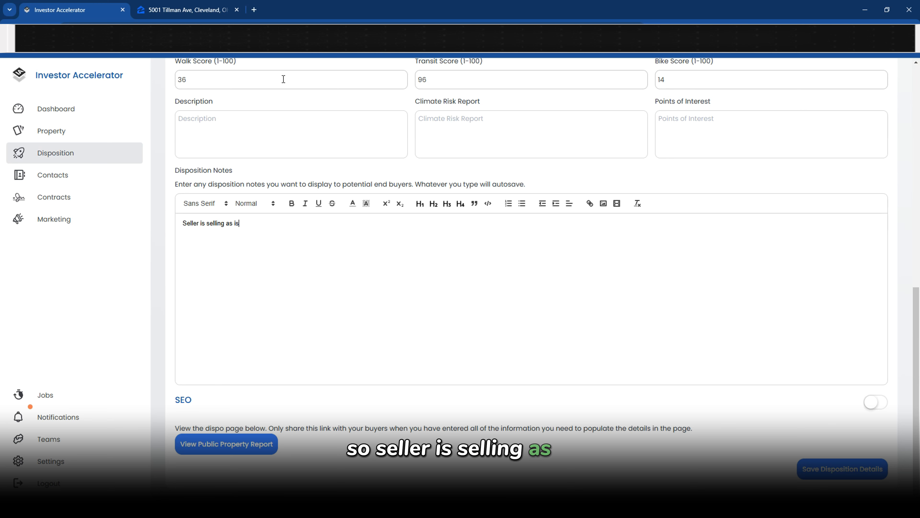
text(eller is selling as-is)
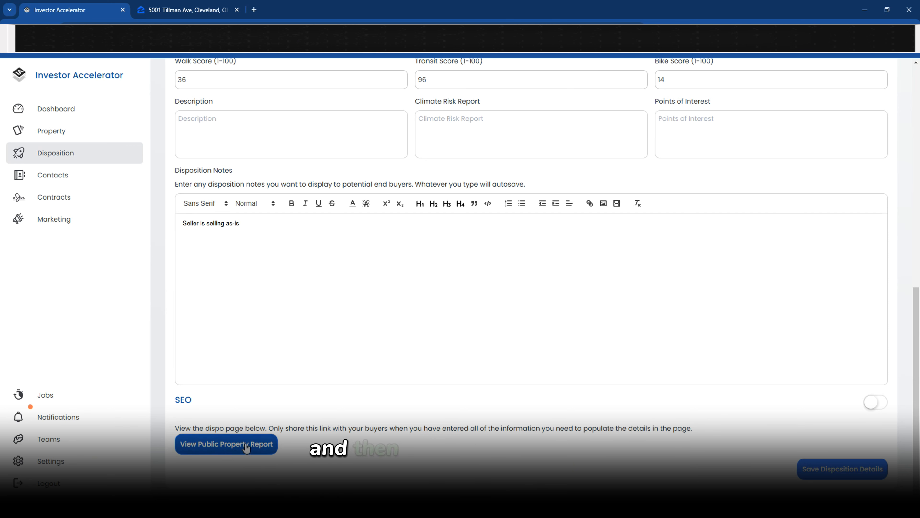
click(872, 403)
scroll(464, 278, down, 5)
Set meta title 'Beautiful home in the heart of Cleveland, OH' and reuse it, extended, as the meta description
click(226, 261)
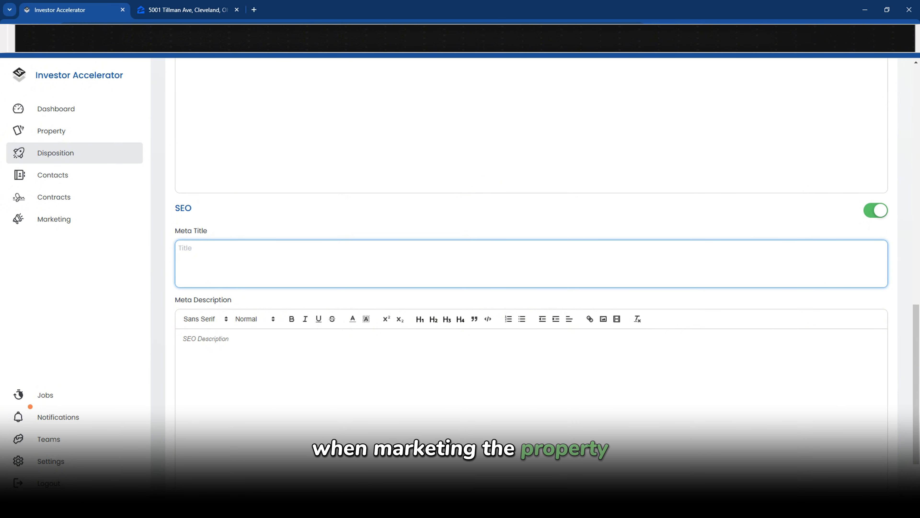
text(Beau)
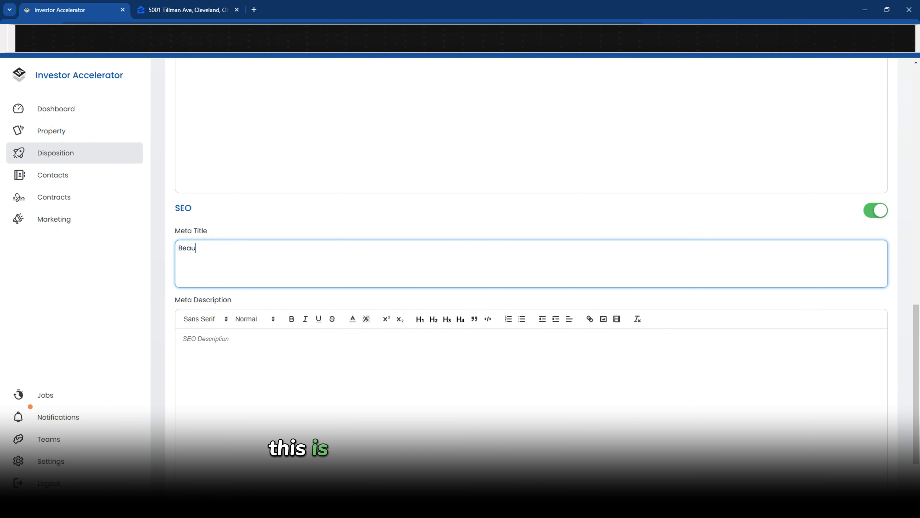
text(tiful home in the heart of)
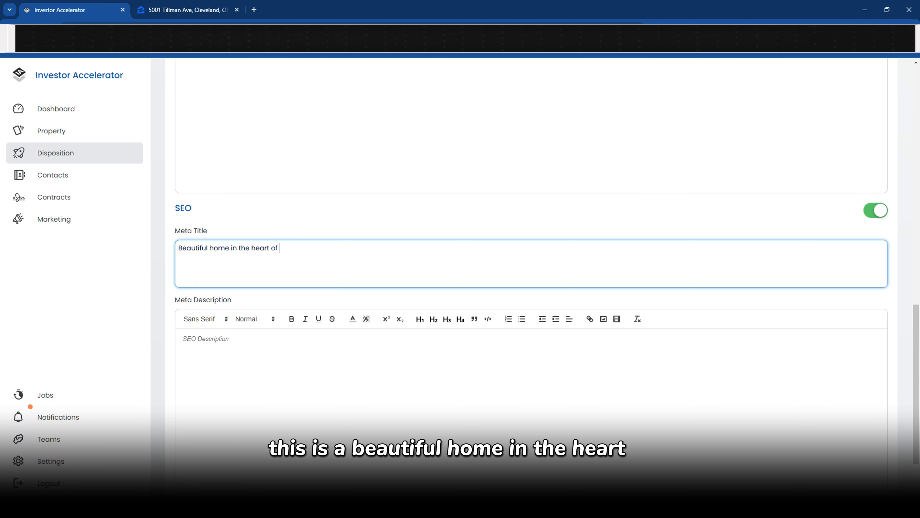
text( Clevel)
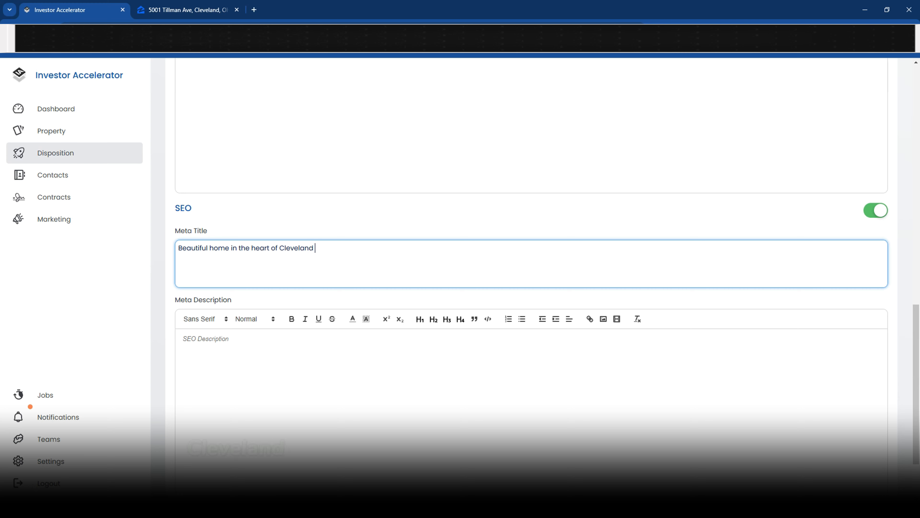
text(and, OH)
key(ctrl+a)
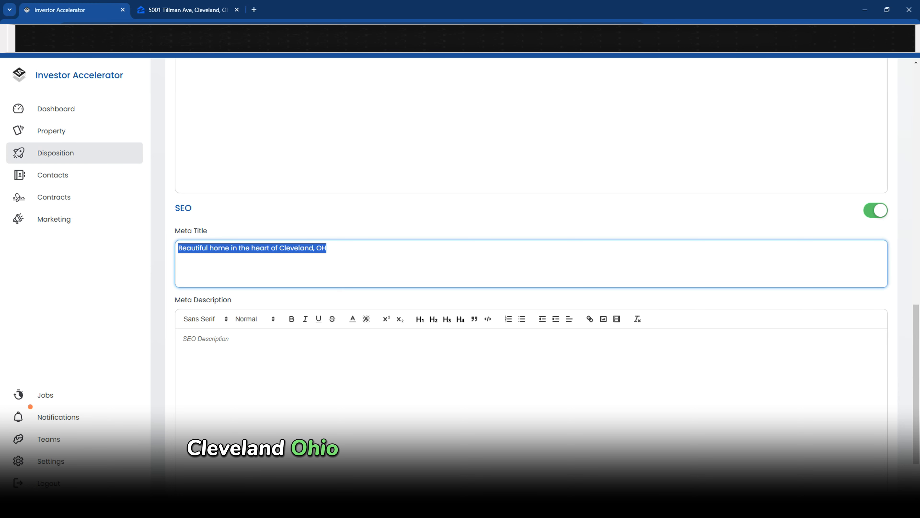
key(ctrl+c)
click(253, 350)
key(ctrl+v)
text(, but)
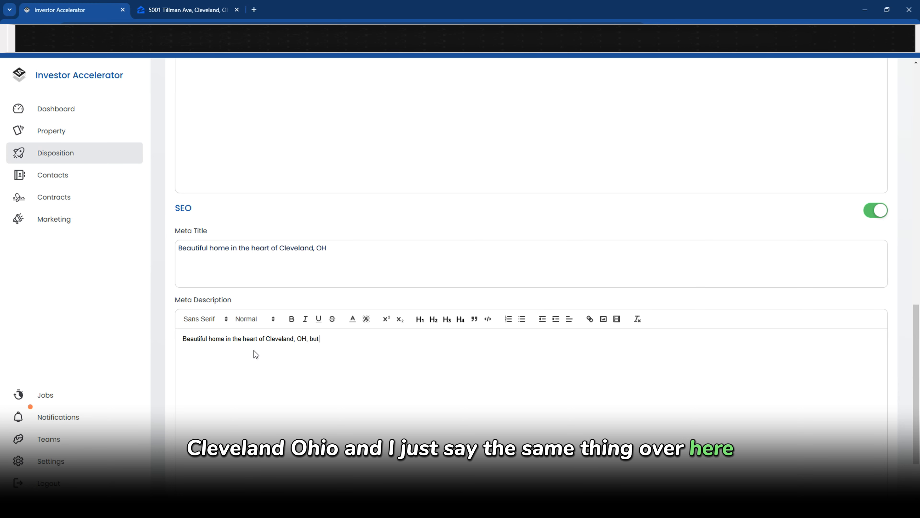
text( this is )
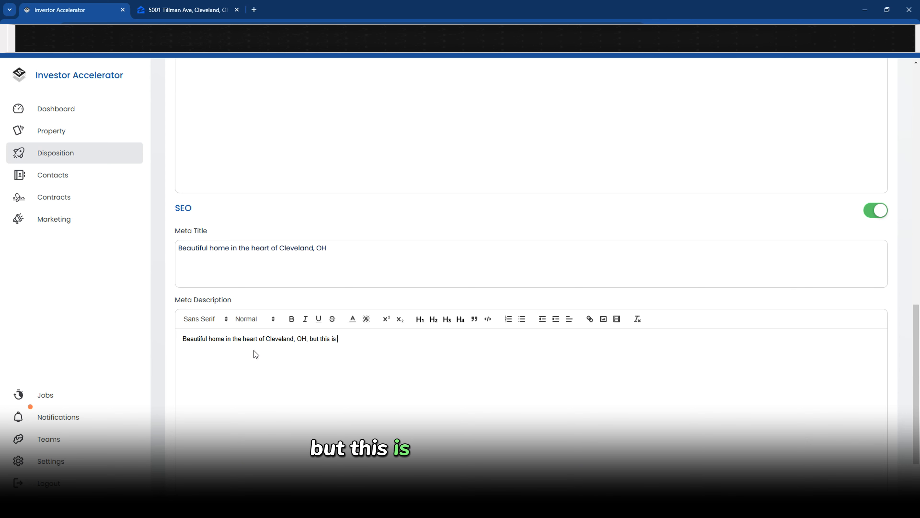
text(just the description.)
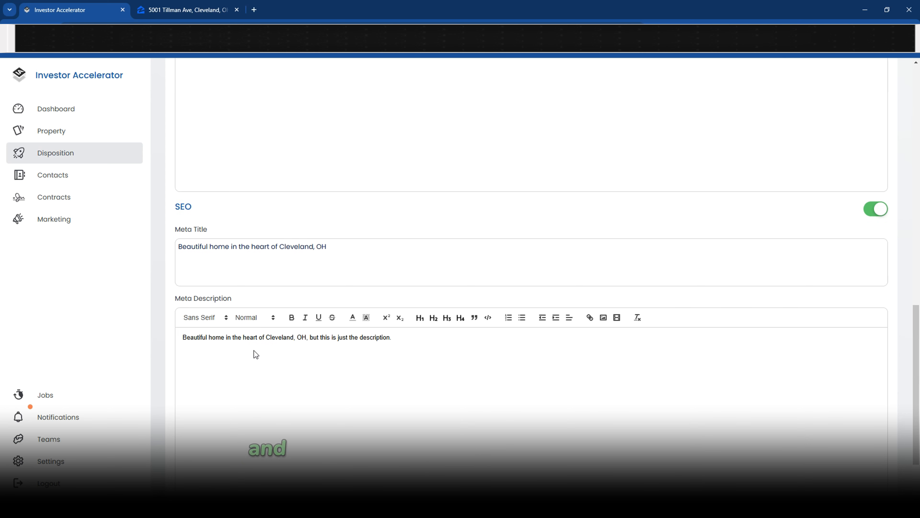
scroll(253, 350, down, 2)
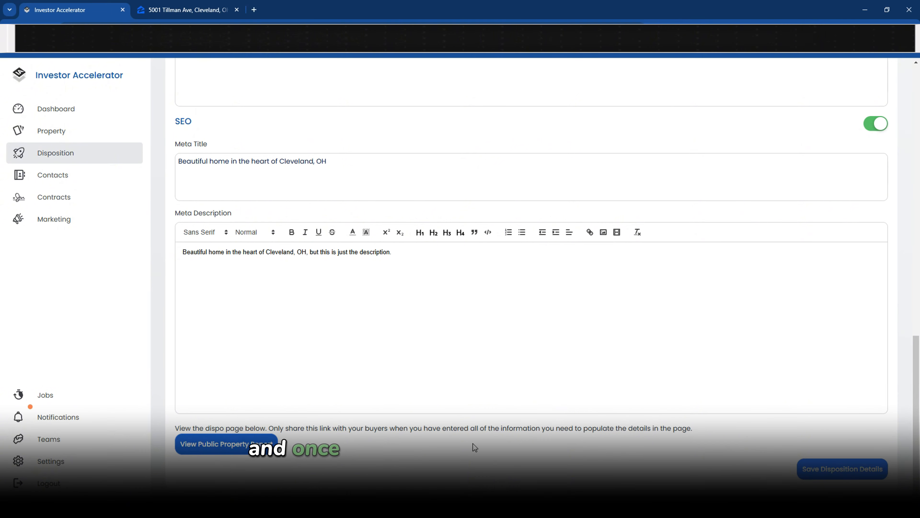
Save the disposition details and expand the Recommended Cash Offer section
click(829, 479)
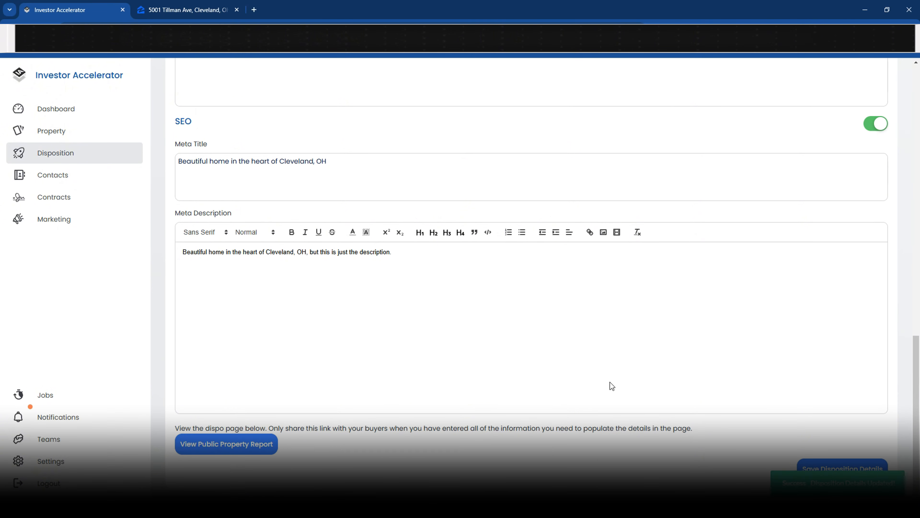
scroll(500, 278, up, 12)
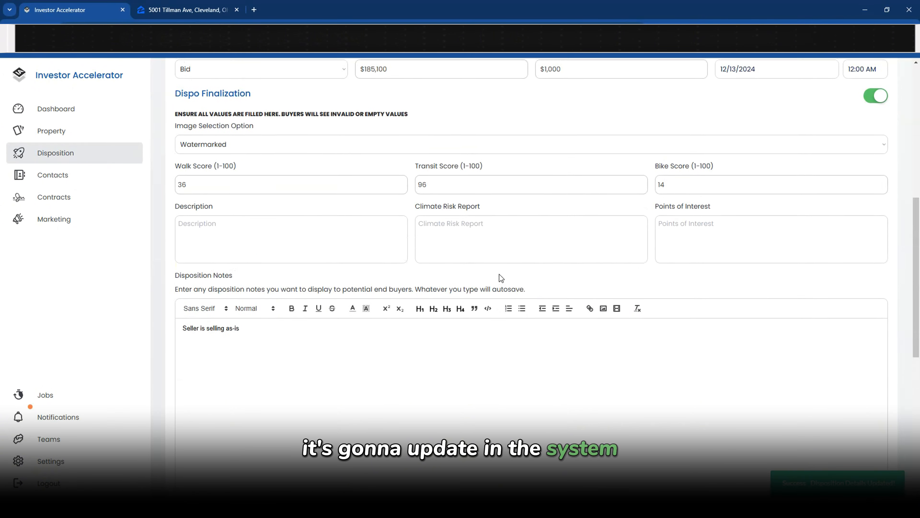
scroll(499, 274, up, 5)
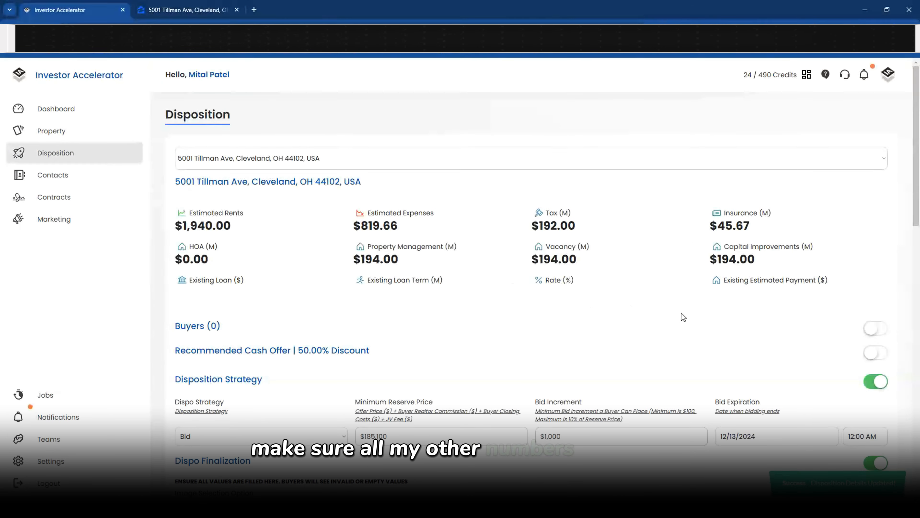
click(871, 357)
scroll(773, 317, down, 2)
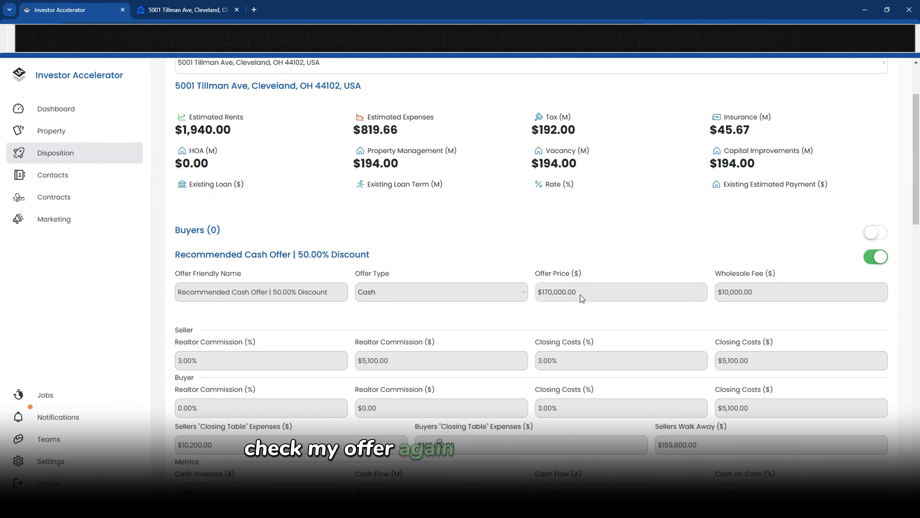
Review the $10,000.00 wholesale fee and $185,100.00 buyers' closing expenses, then open the public property report
drag(823, 296, 715, 295)
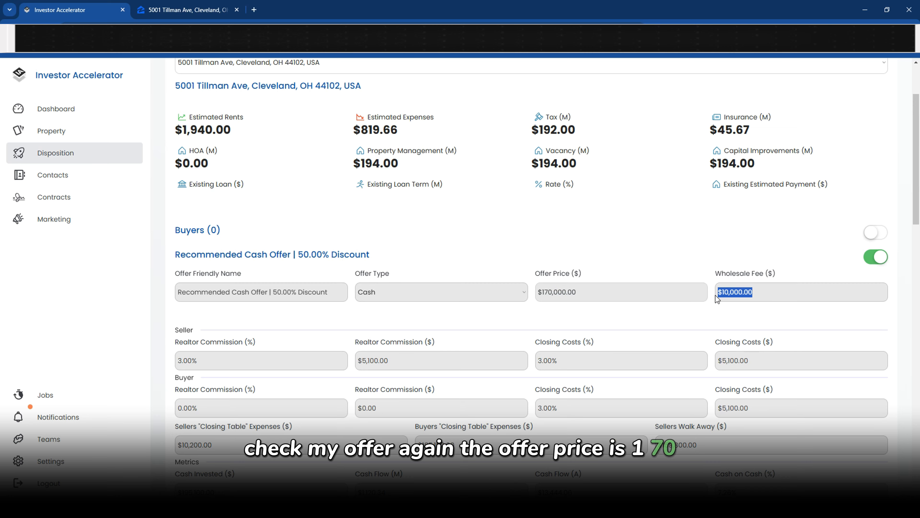
scroll(716, 295, down, 3)
scroll(225, 298, down, 1)
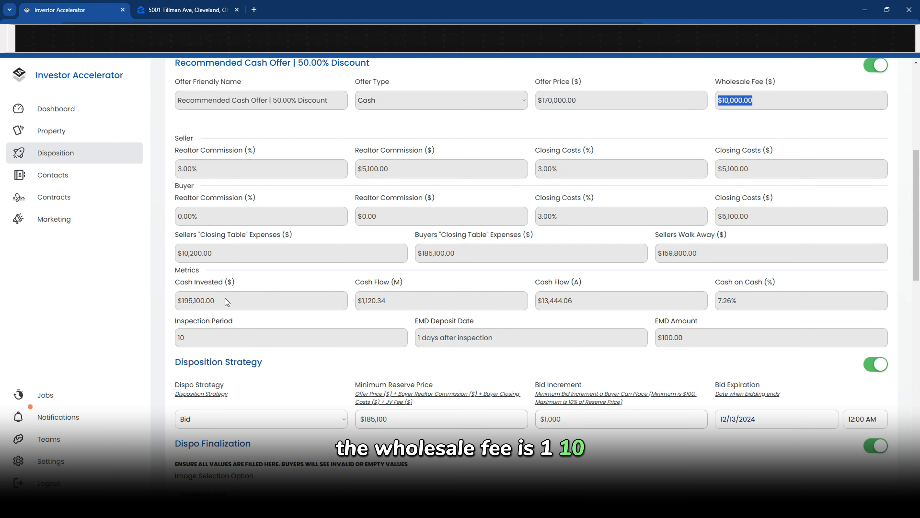
drag(225, 298, 182, 304)
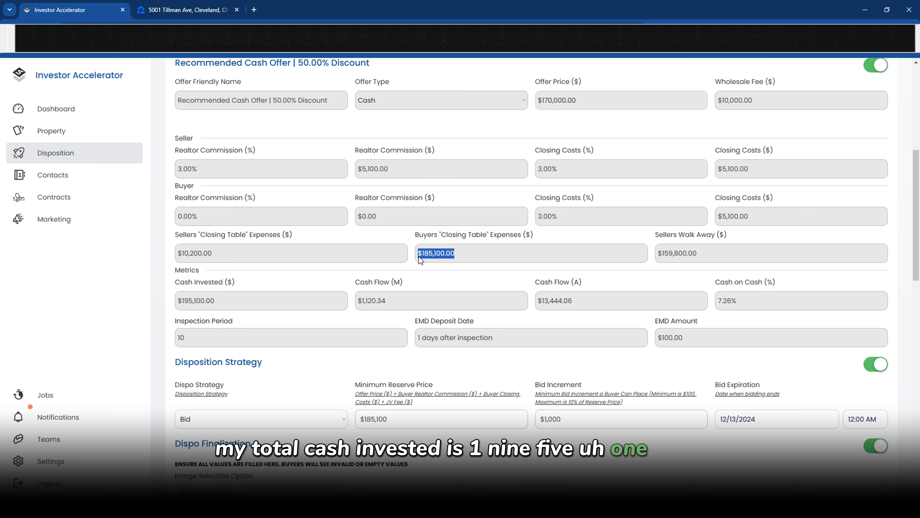
click(459, 254)
drag(420, 256, 418, 256)
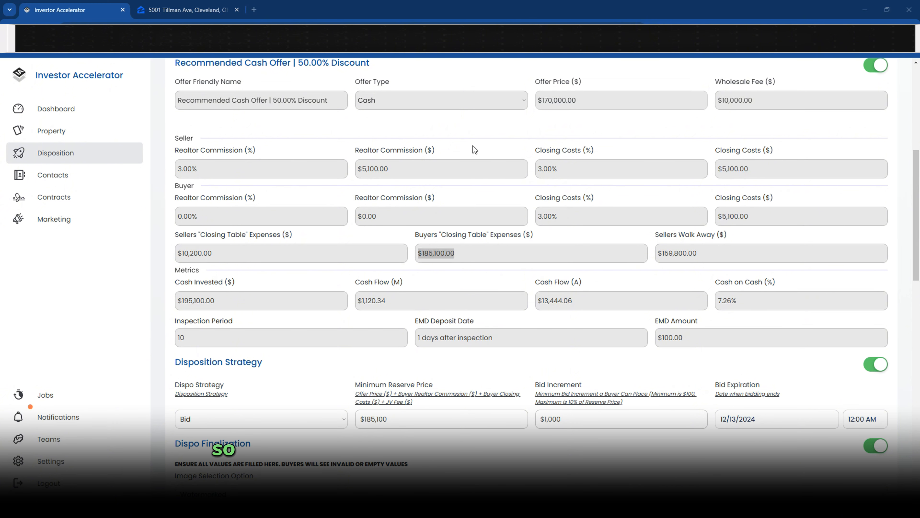
scroll(473, 145, down, 20)
click(200, 440)
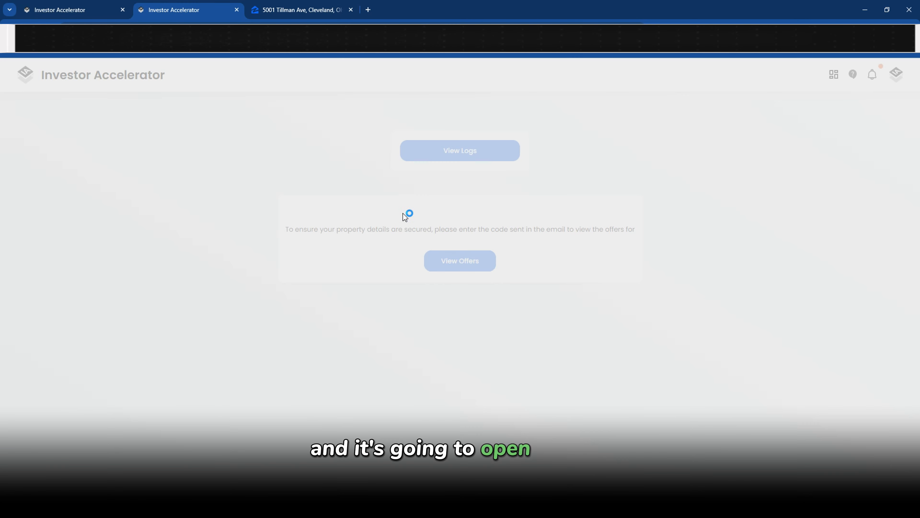
scroll(411, 179, down, 4)
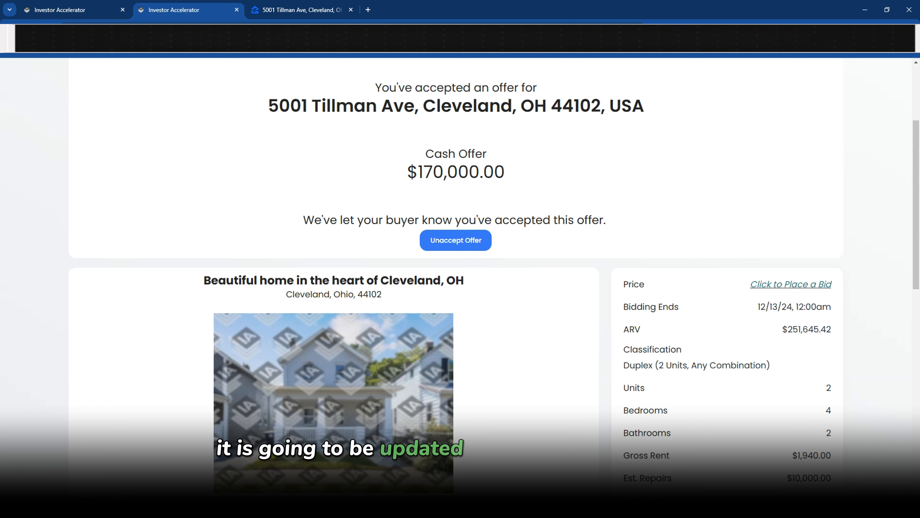
drag(404, 176, 484, 179)
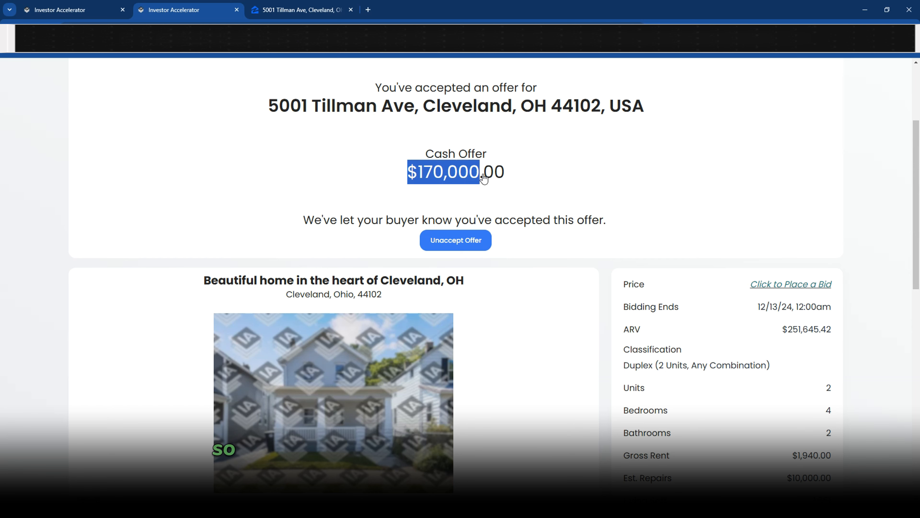
scroll(509, 177, down, 8)
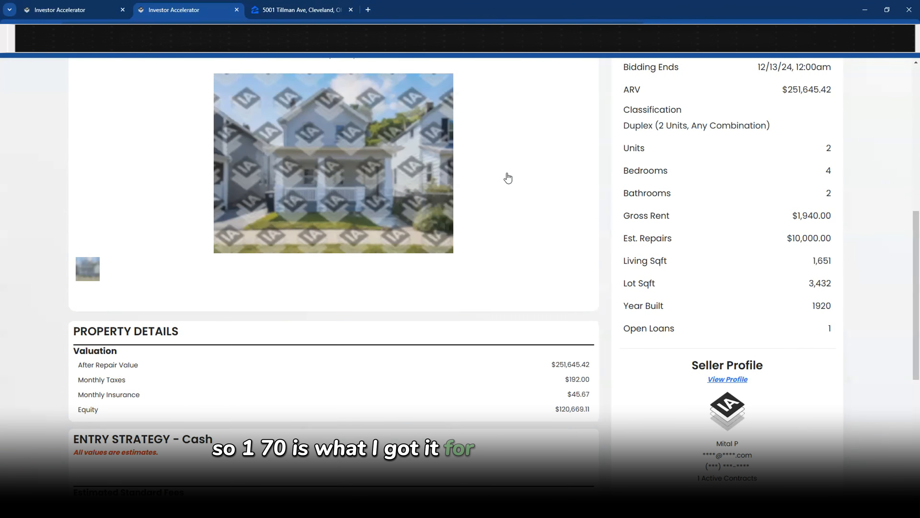
scroll(786, 144, up, 5)
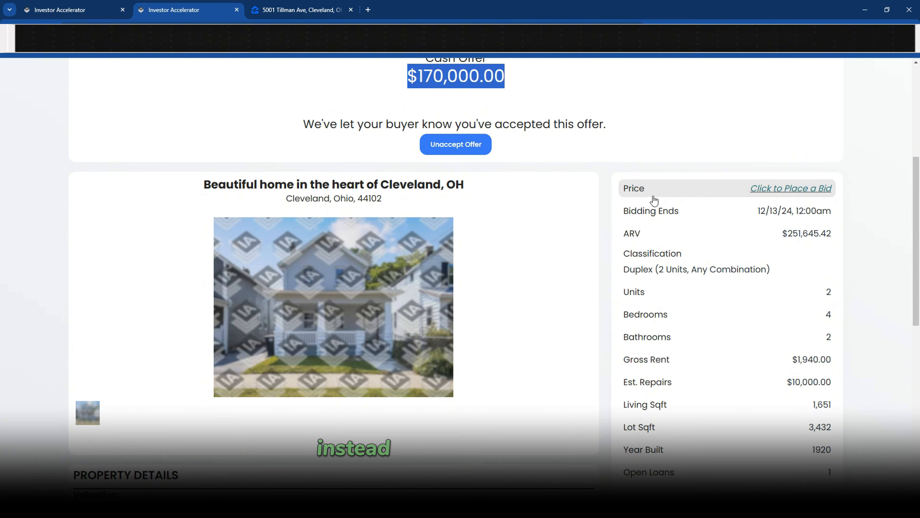
Open the listing's bid form and note the already-bid-higher warning
click(791, 193)
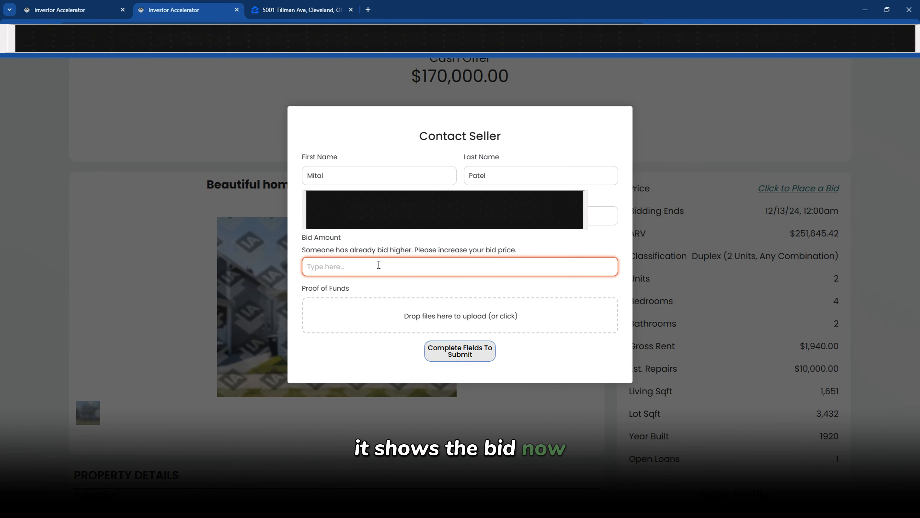
click(378, 265)
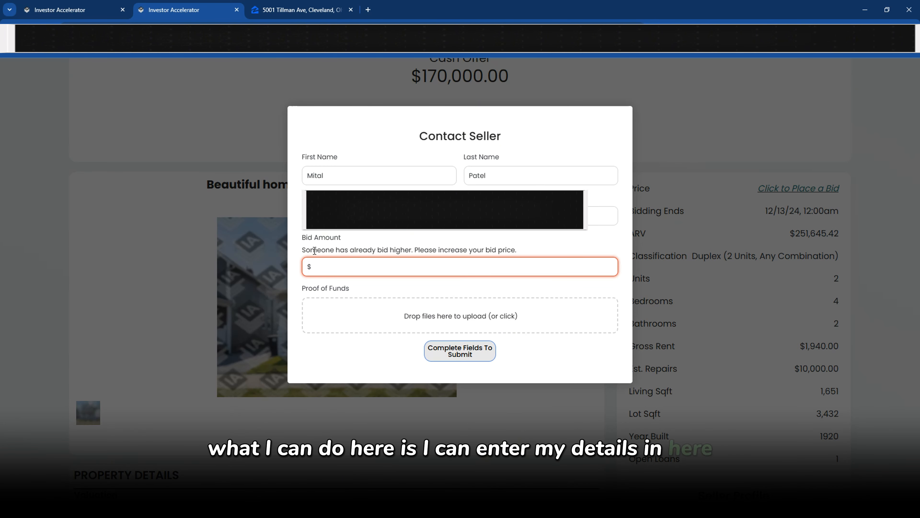
drag(311, 250, 359, 249)
click(322, 247)
click(327, 263)
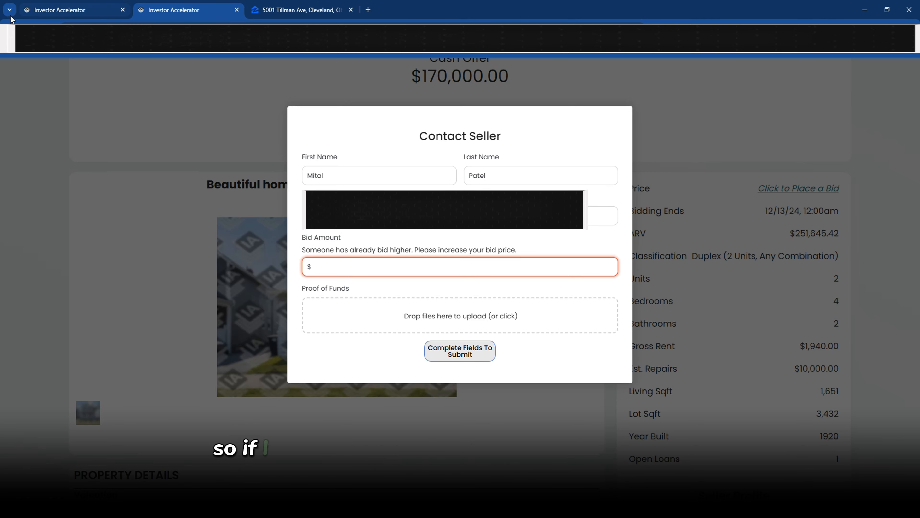
Paste the $185,100 reserve price into the bid and edit it to $186,101
click(40, 12)
scroll(316, 244, up, 15)
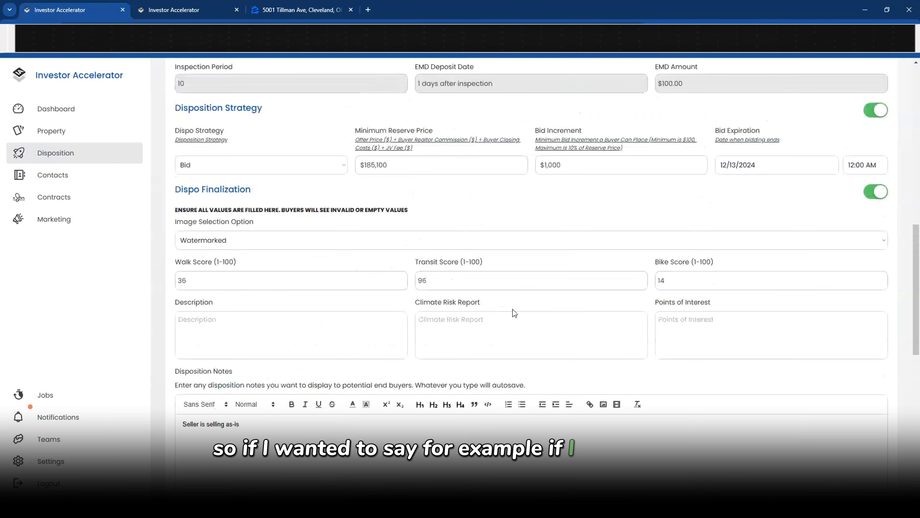
drag(422, 261, 317, 258)
key(ctrl+c)
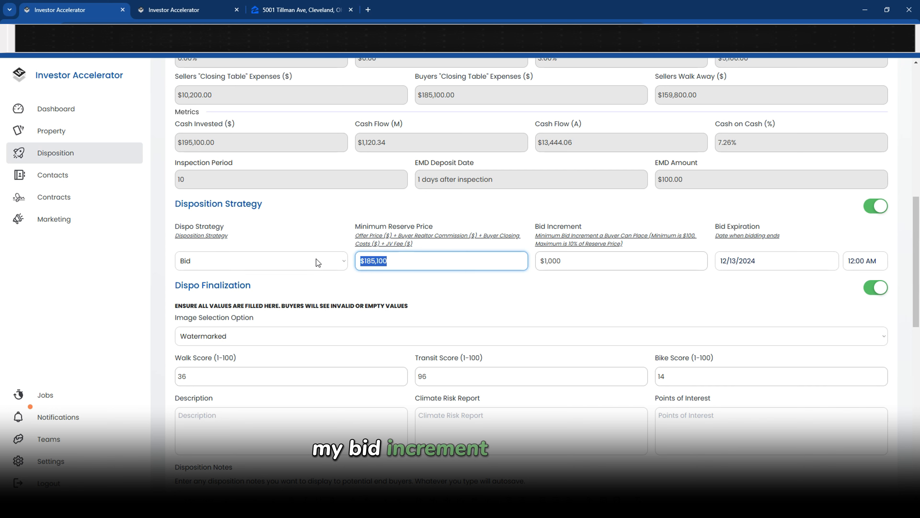
click(218, 12)
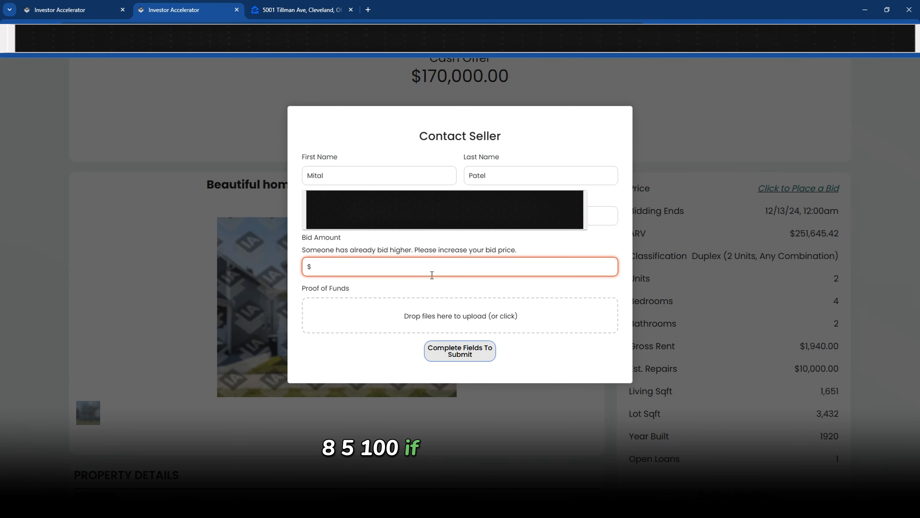
key(ctrl+v)
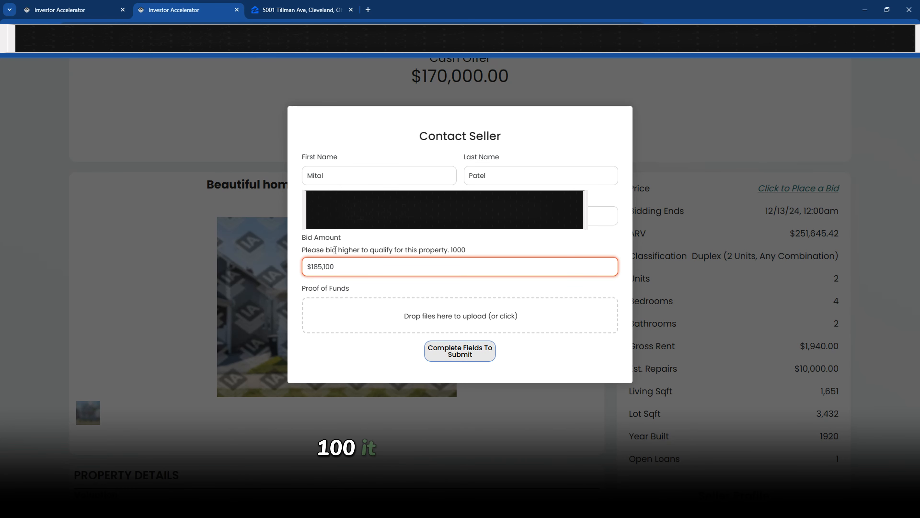
drag(335, 250, 390, 248)
drag(306, 250, 374, 253)
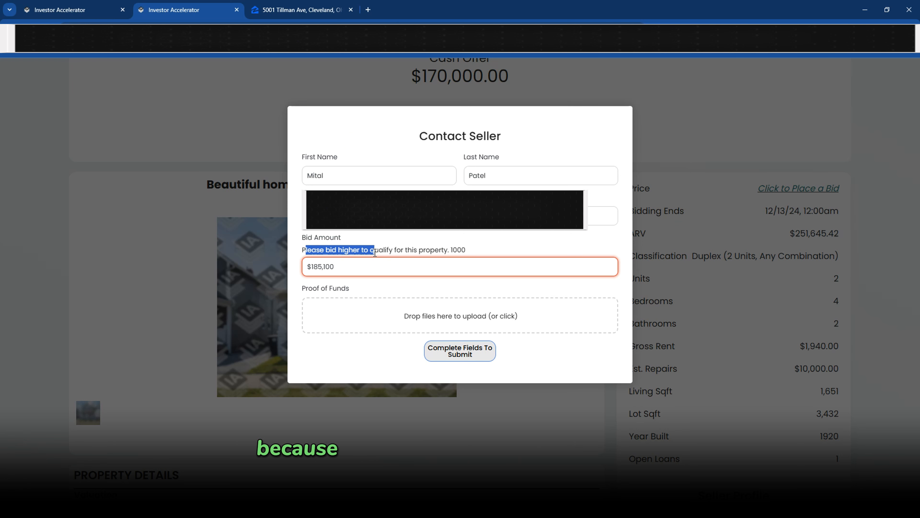
click(351, 266)
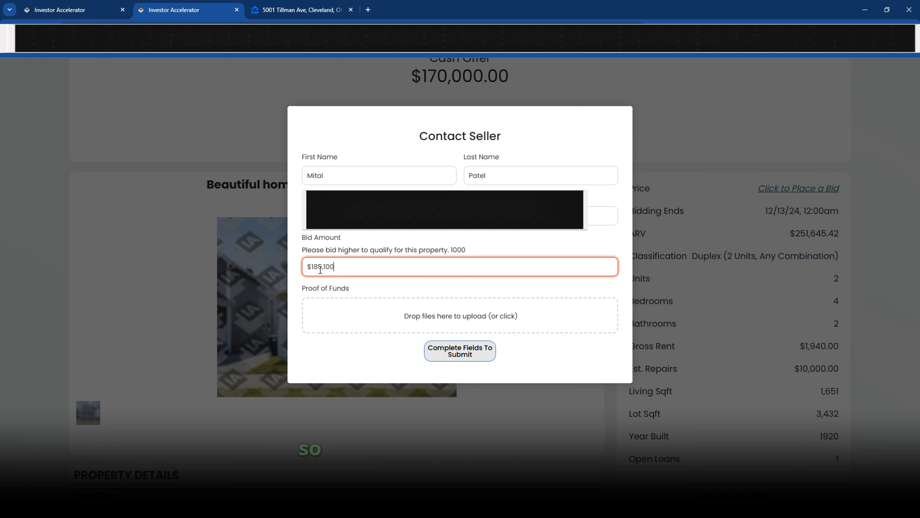
drag(323, 266, 318, 268)
text(6)
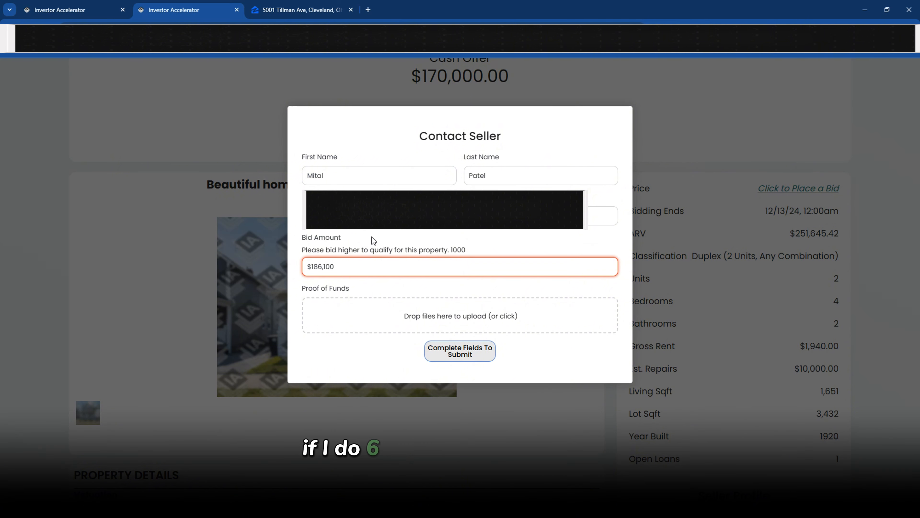
drag(334, 267, 331, 267)
text(1)
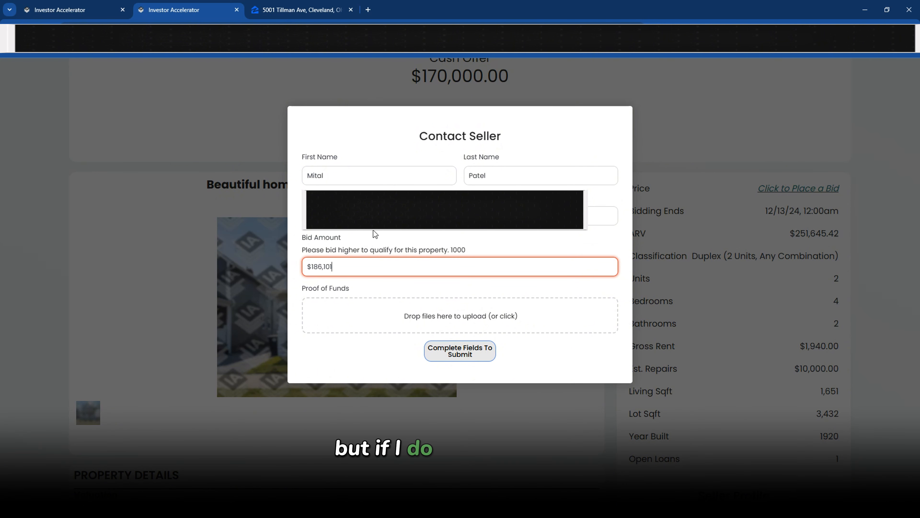
click(367, 243)
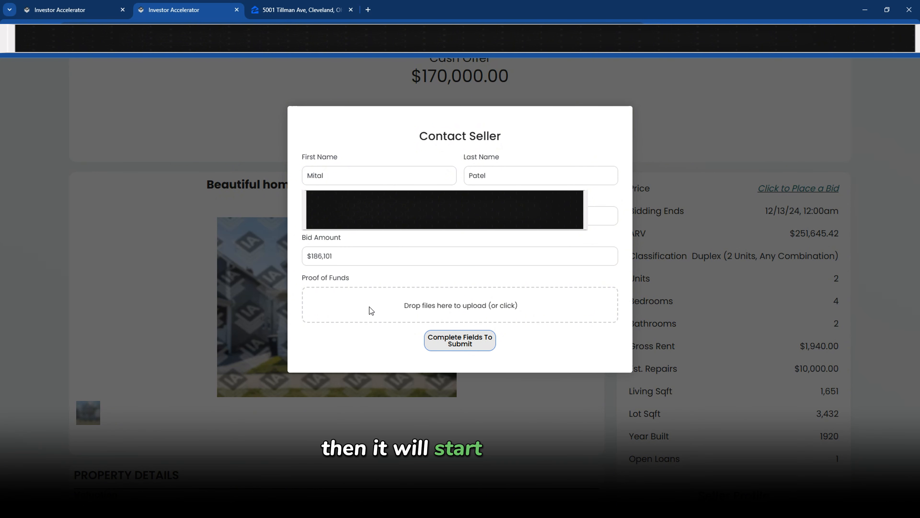
Collapse the Recommended Cash Offer, Disposition Strategy, Dispo Finalization and SEO sections
click(390, 305)
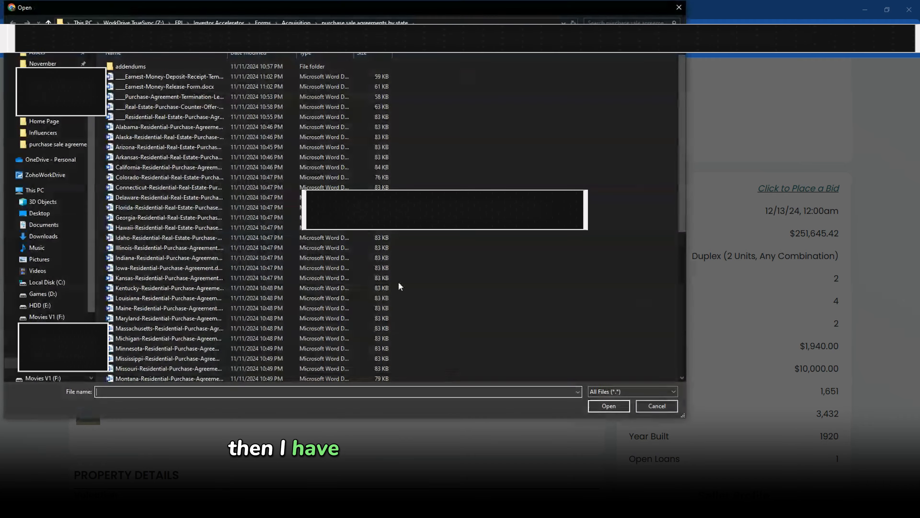
click(653, 405)
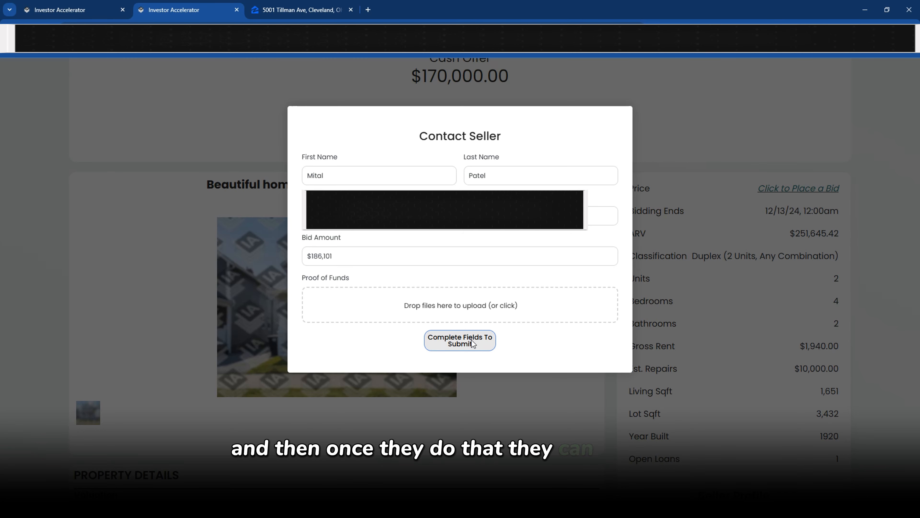
click(49, 16)
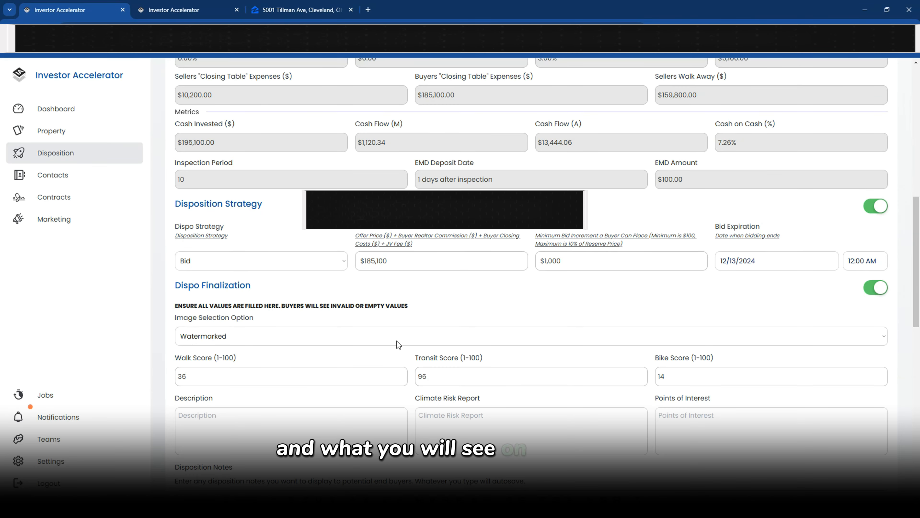
scroll(397, 341, down, 2)
scroll(404, 349, up, 9)
click(877, 243)
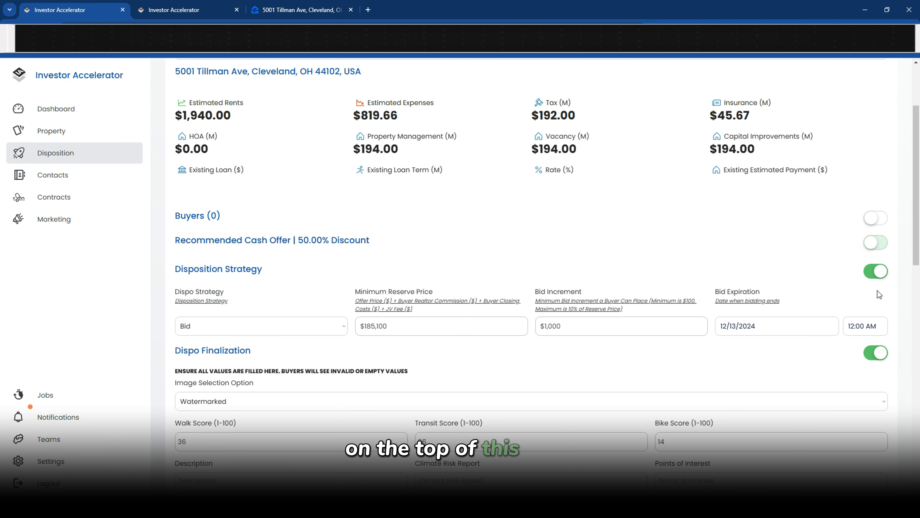
click(876, 271)
click(876, 298)
click(876, 325)
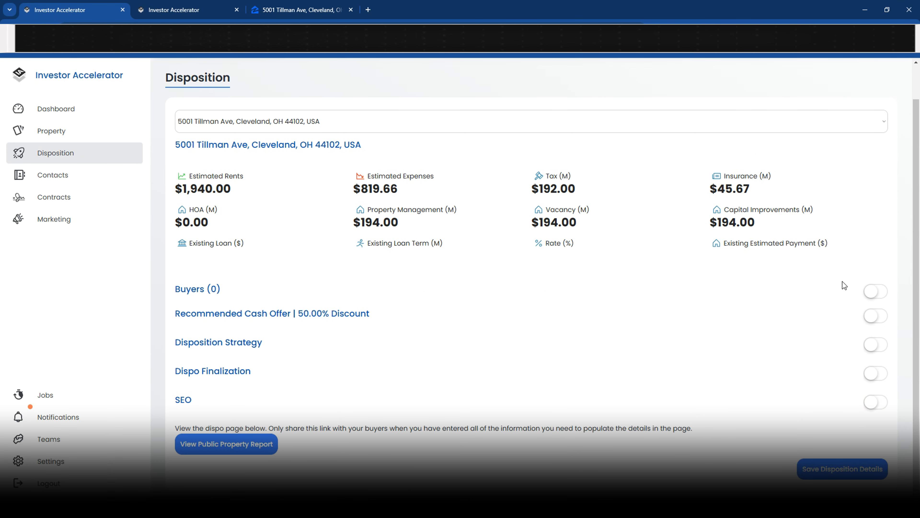
Attach boarded_up_windows.jpg from Downloads as proof of funds and submit with Contact Now
click(186, 12)
click(385, 253)
click(390, 306)
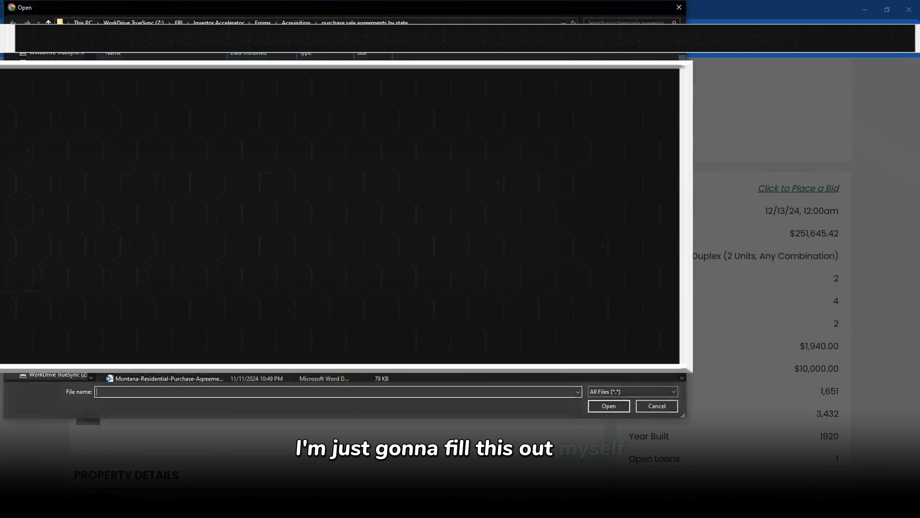
scroll(51, 218, up, 10)
click(45, 81)
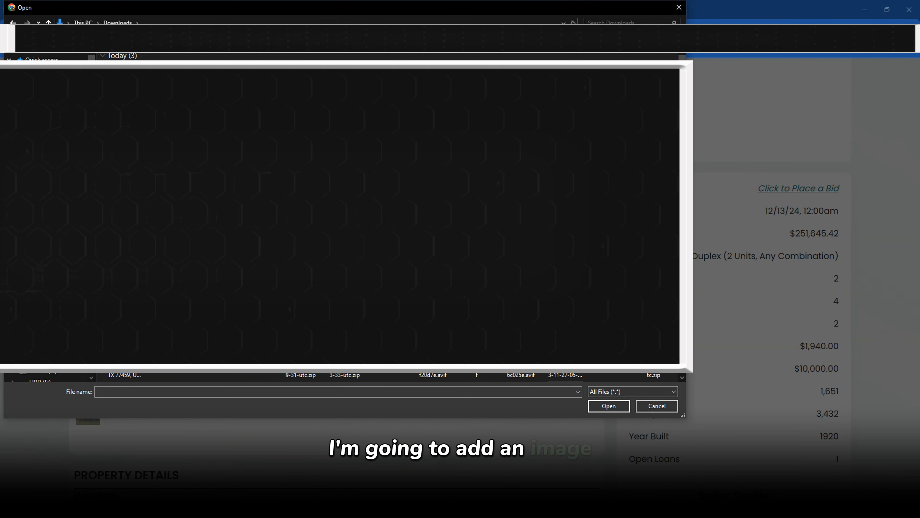
scroll(388, 217, down, 10)
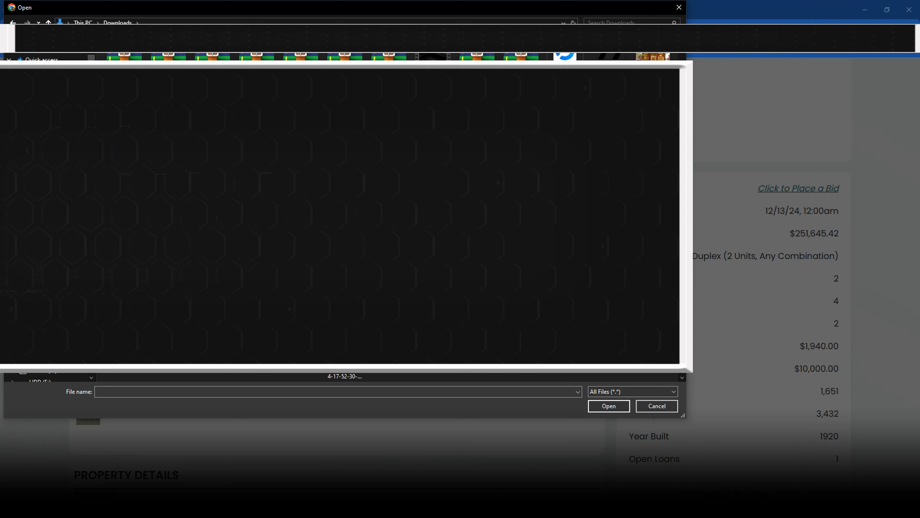
scroll(388, 218, down, 5)
scroll(388, 217, down, 3)
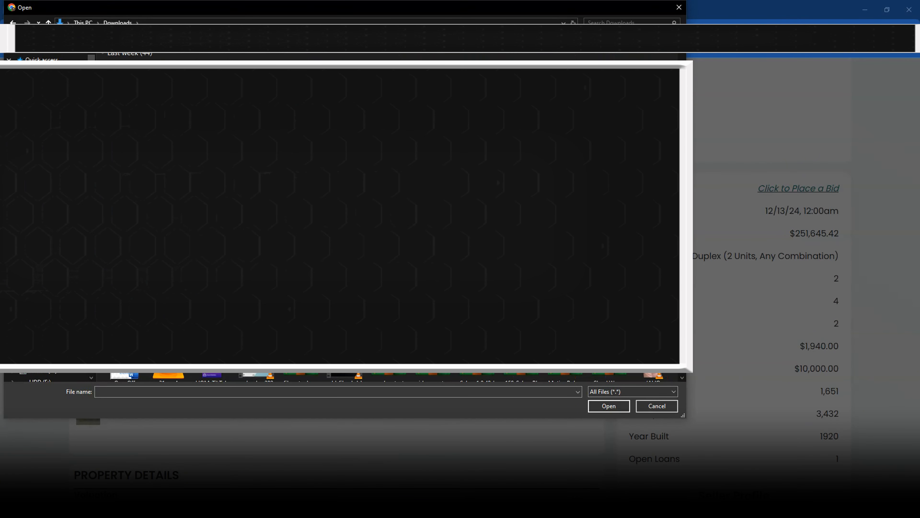
double_click(396, 319)
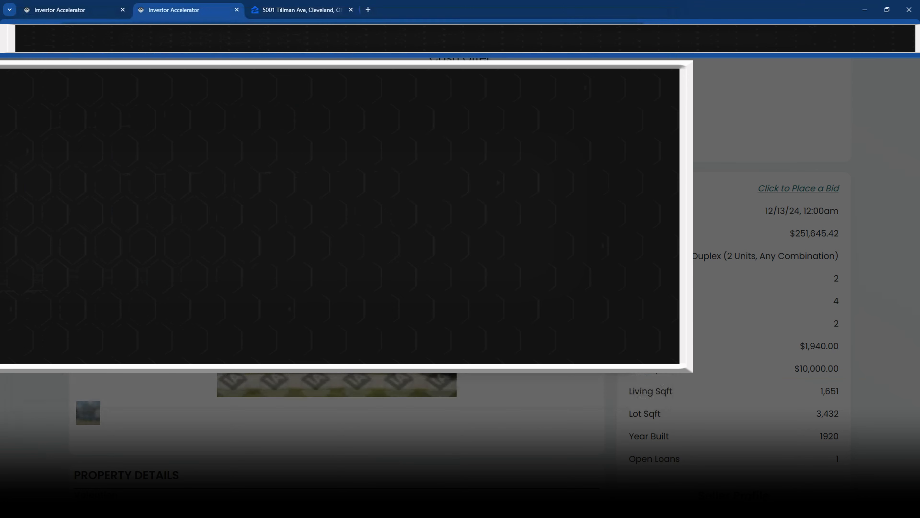
click(455, 341)
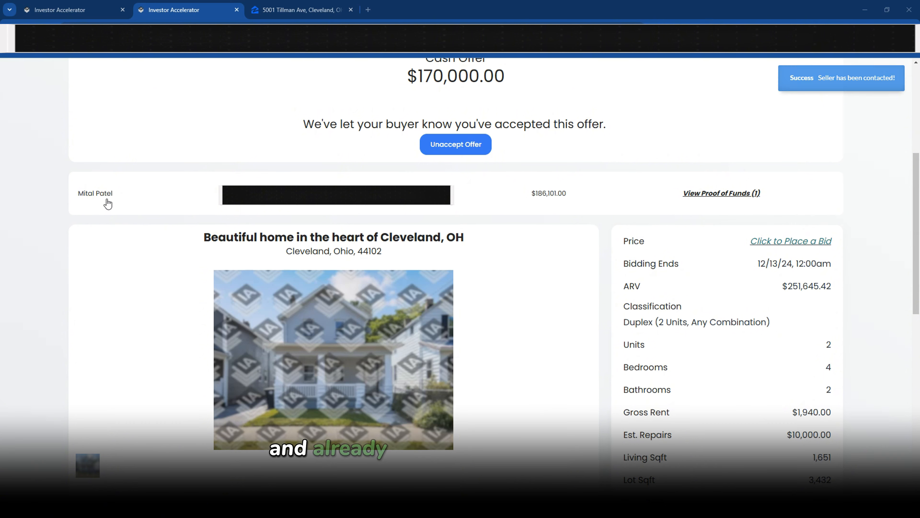
Check the buyer row's name, $186,101.00 bid, proof-of-funds photo and timestamp, then go to the public page
click(103, 9)
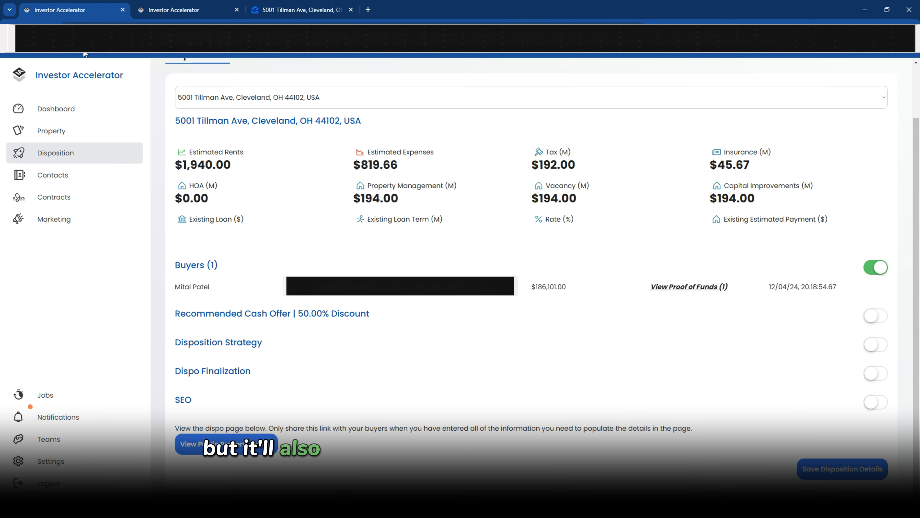
drag(176, 288, 222, 289)
click(222, 289)
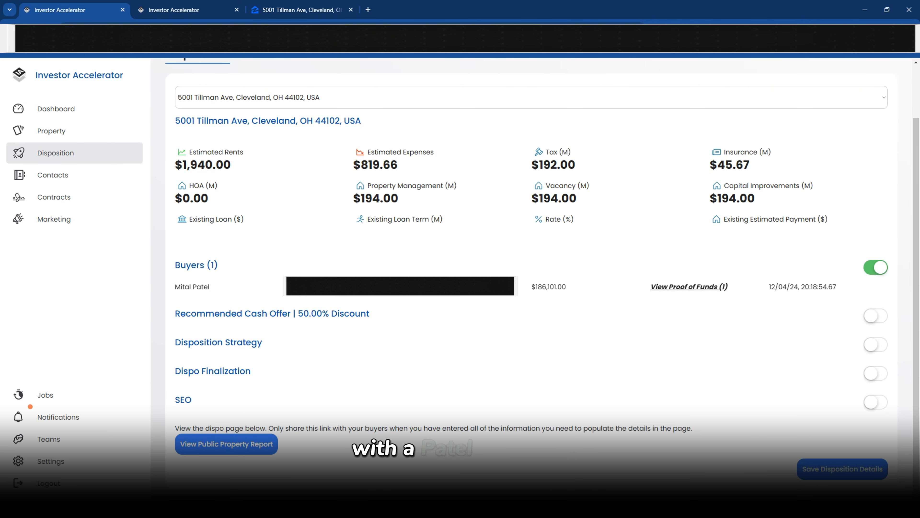
drag(524, 286, 569, 289)
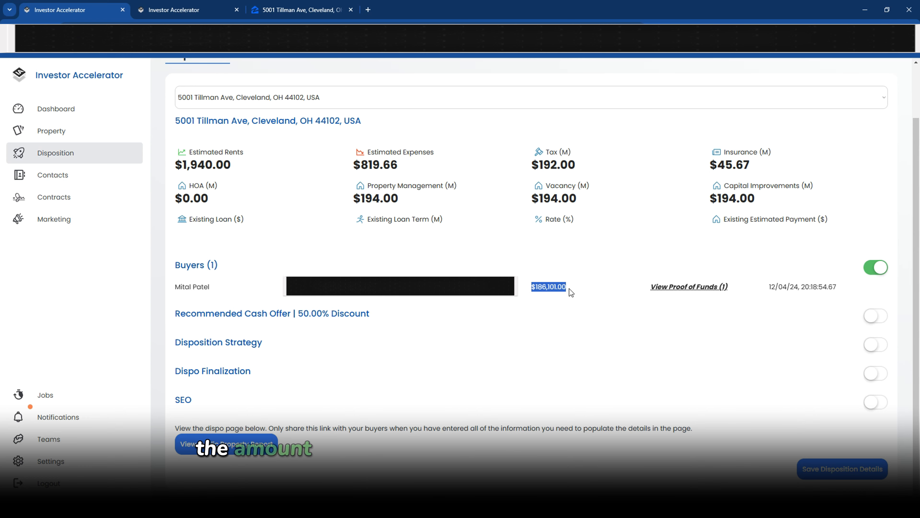
click(652, 291)
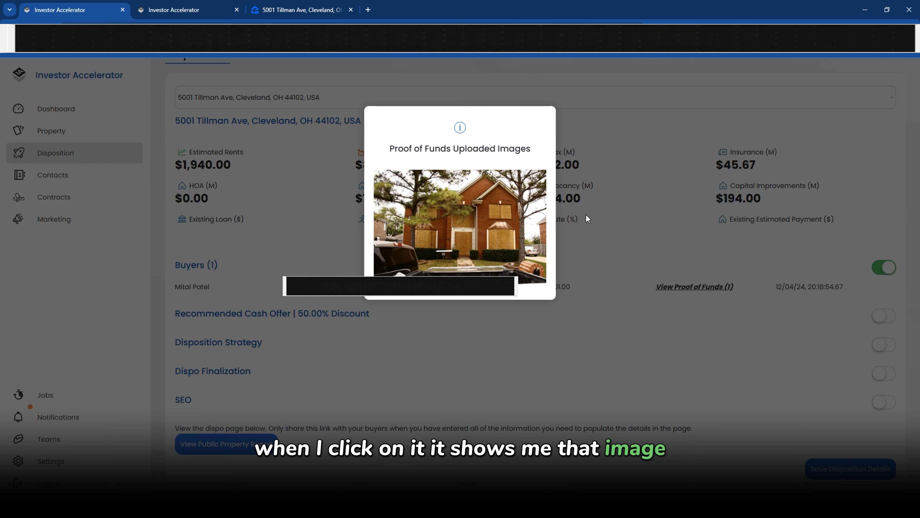
click(596, 238)
drag(770, 286, 836, 286)
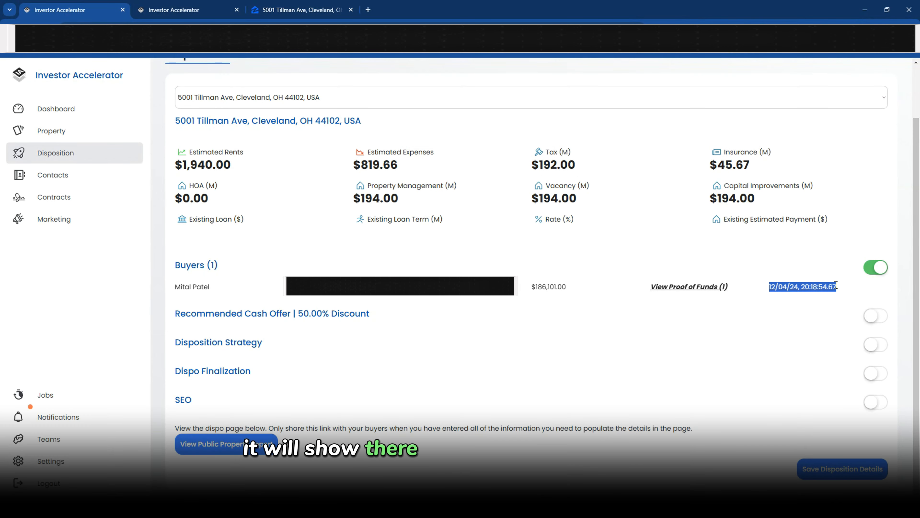
click(799, 263)
click(188, 11)
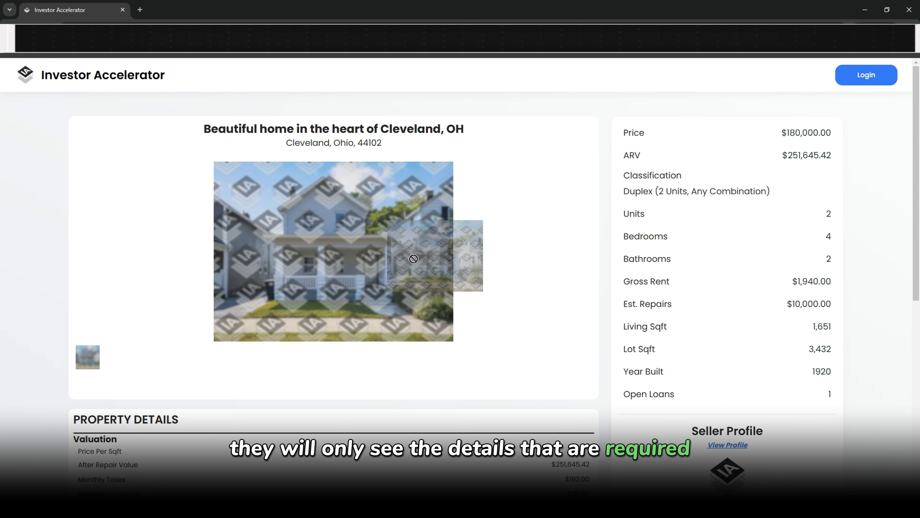
Open the watermarked listing photo in its own tab and run a Google Lens search on it
drag(427, 185, 252, 15)
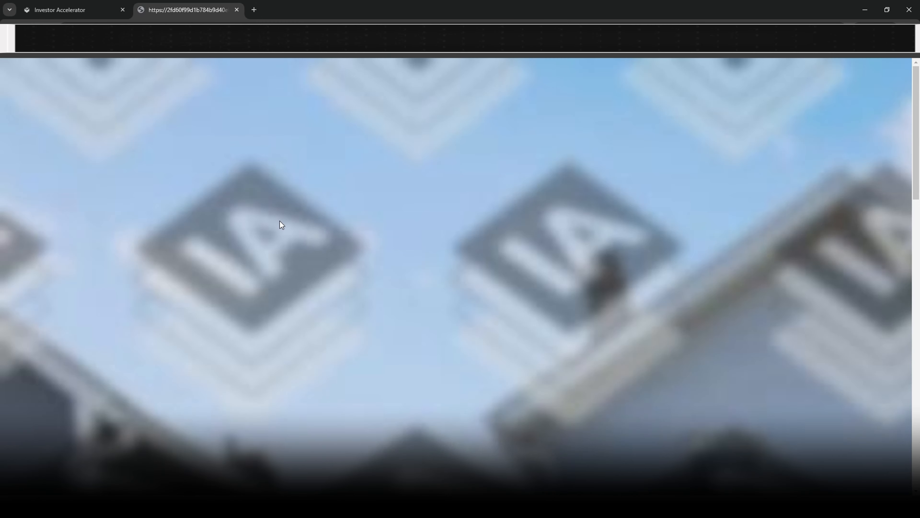
click(280, 221)
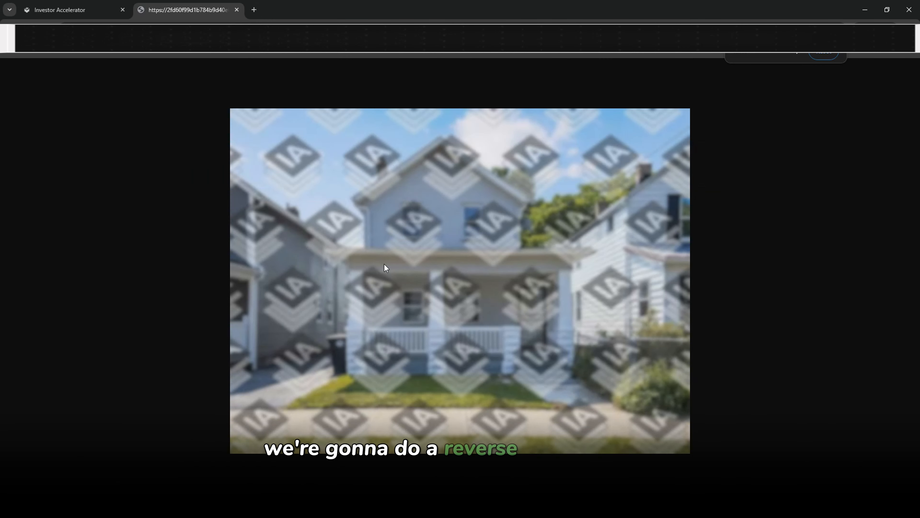
right_click(414, 268)
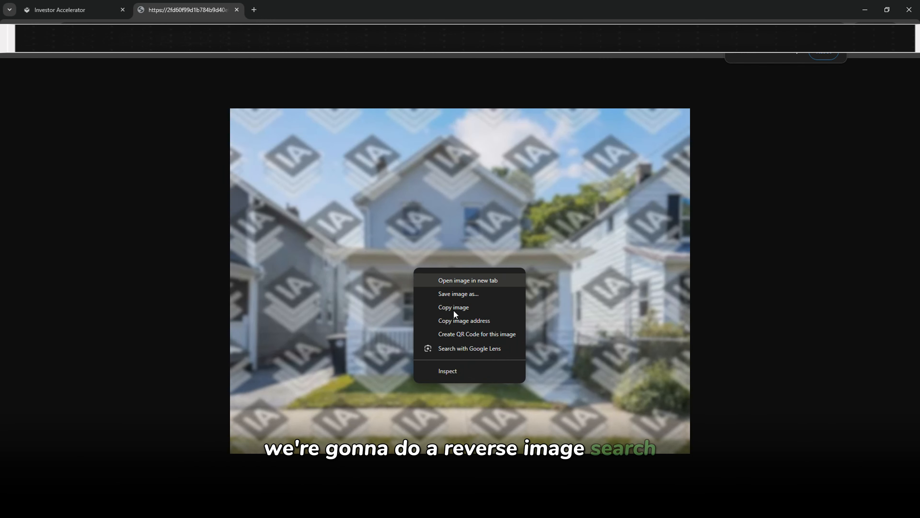
click(489, 334)
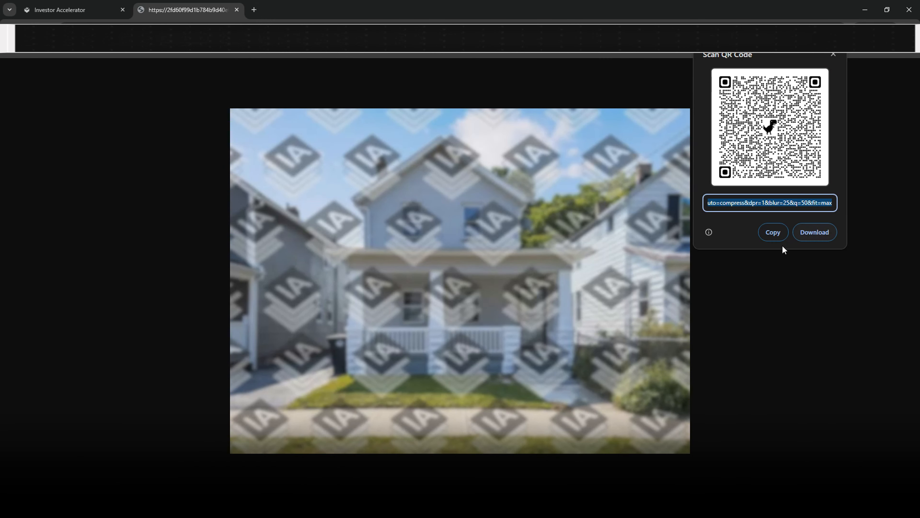
right_click(466, 270)
click(514, 354)
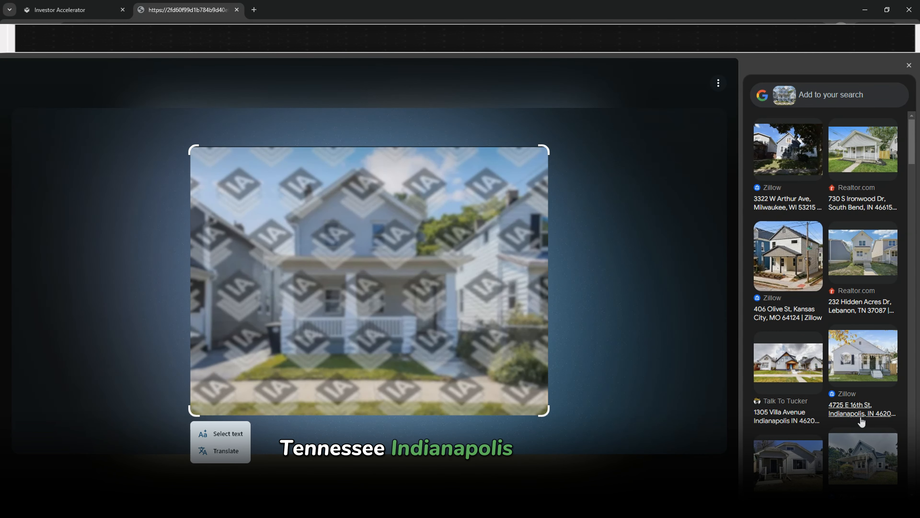
scroll(834, 422, down, 4)
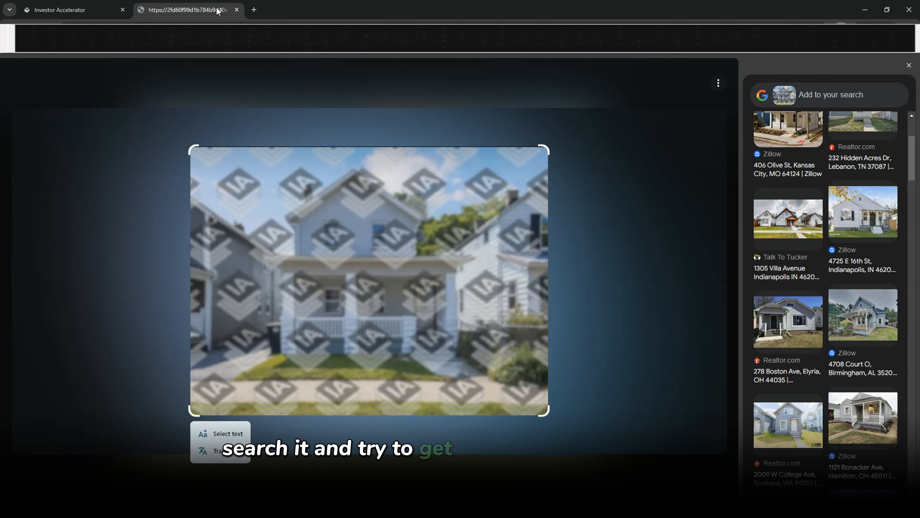
click(68, 11)
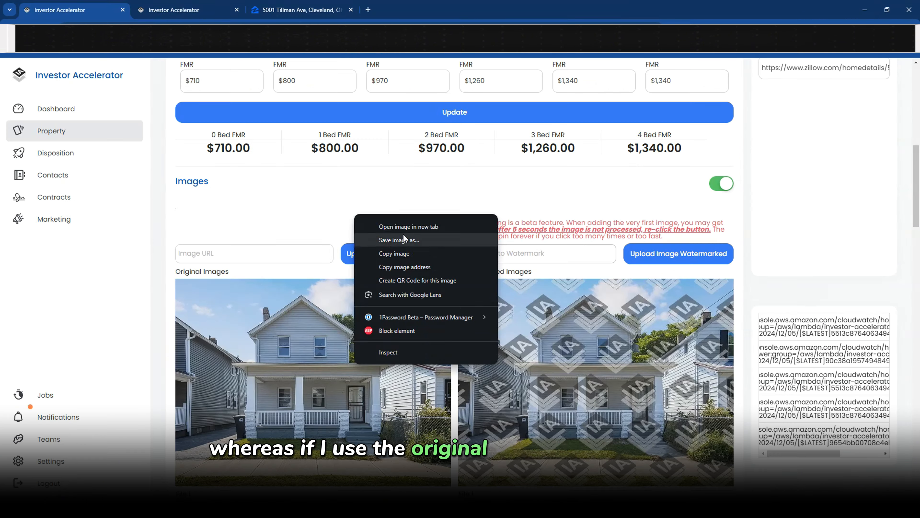
click(402, 231)
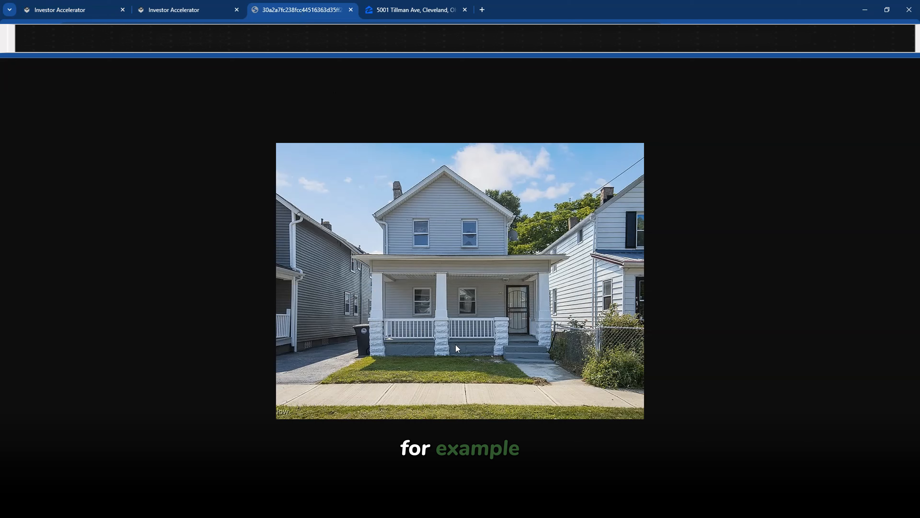
right_click(455, 344)
click(504, 426)
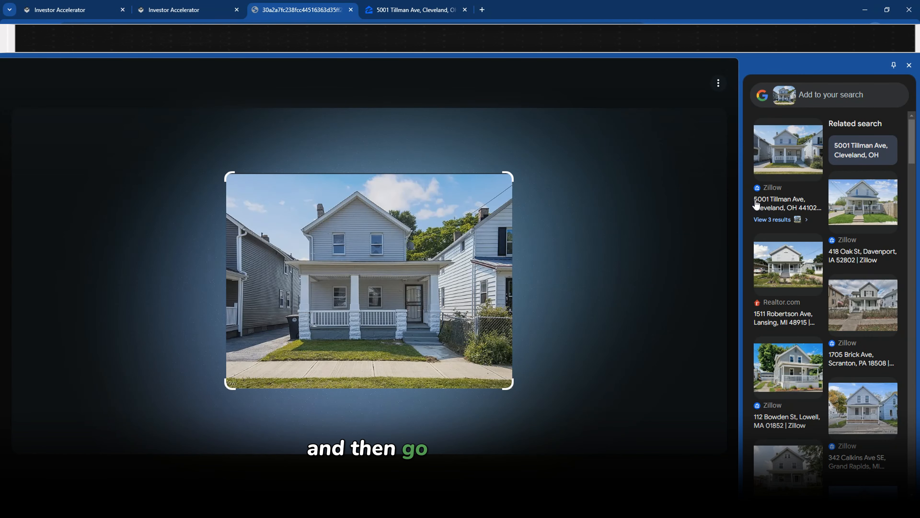
drag(754, 199, 778, 202)
click(809, 206)
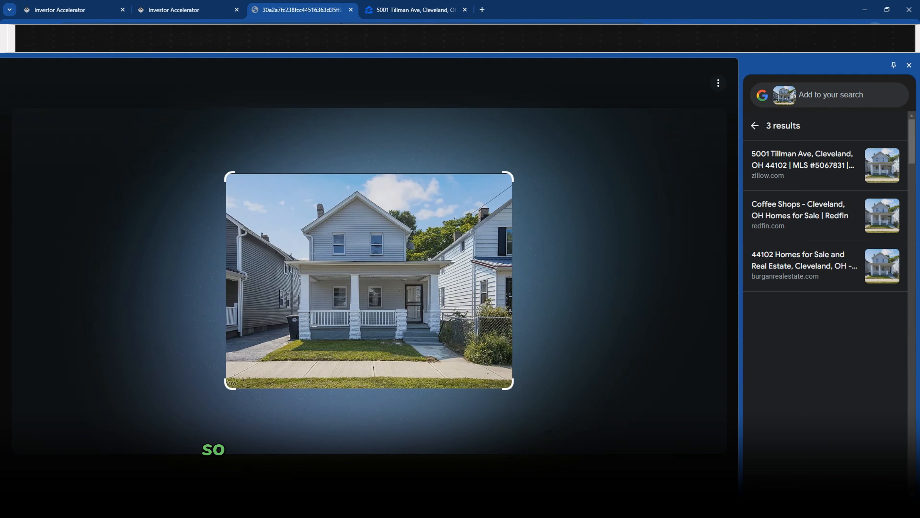
click(354, 11)
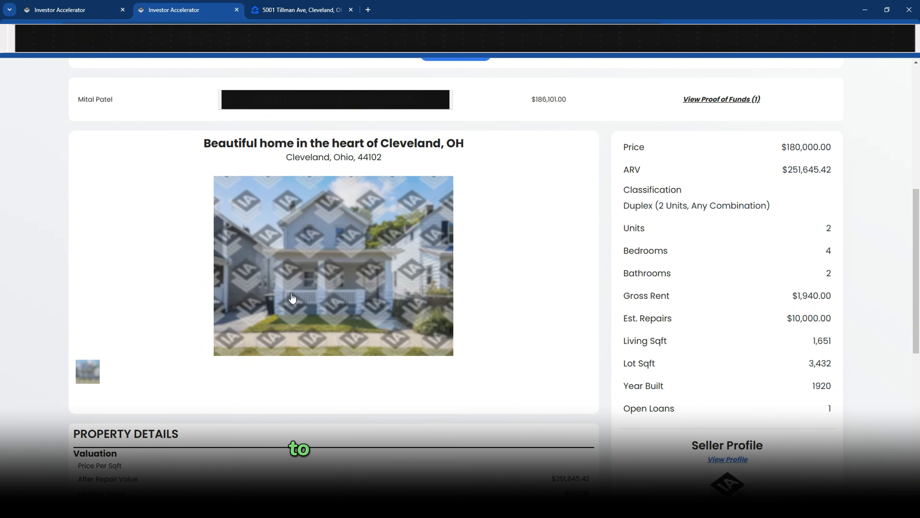
drag(285, 276, 316, 285)
drag(311, 225, 331, 249)
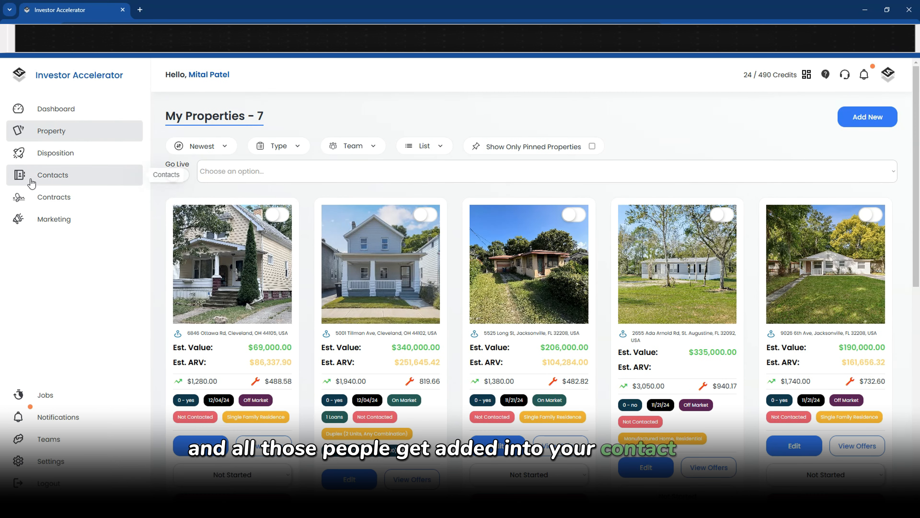
Filter Contacts to the Realtor role and scroll down to the last realtor
click(31, 180)
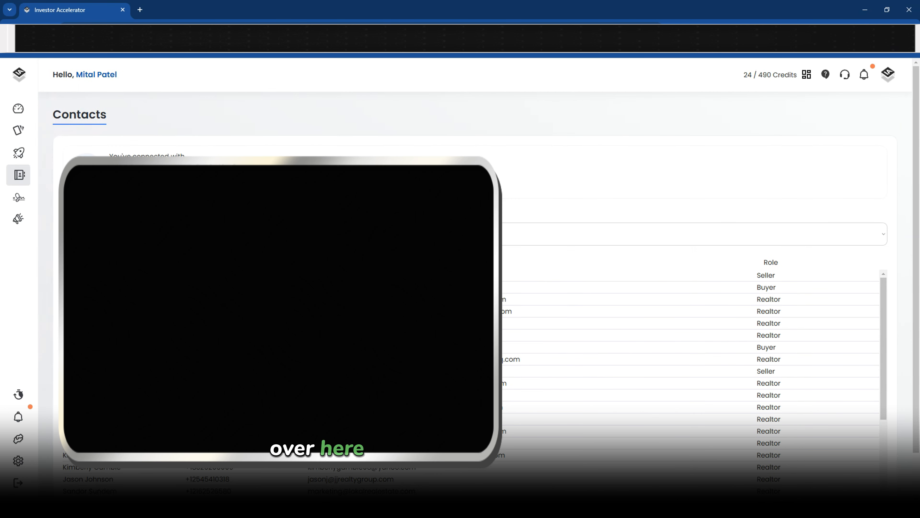
scroll(471, 254, down, 1)
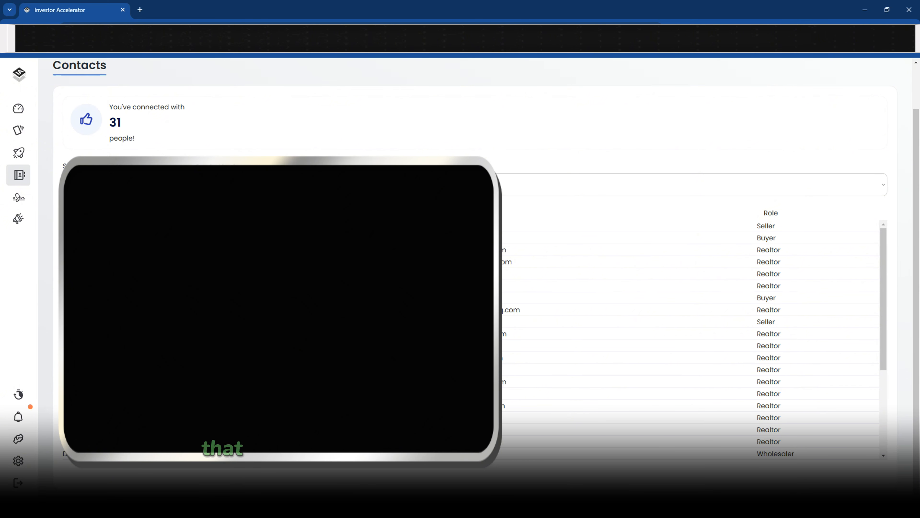
click(279, 185)
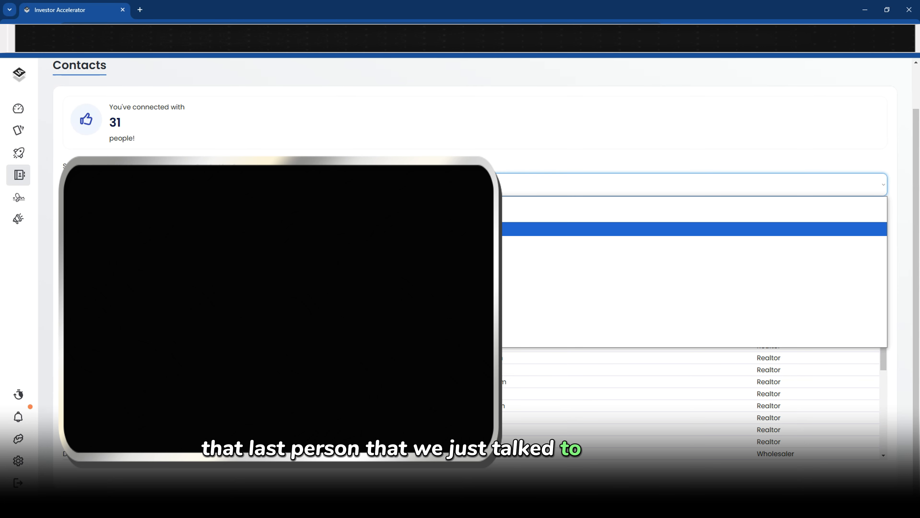
click(279, 229)
scroll(279, 339, down, 2)
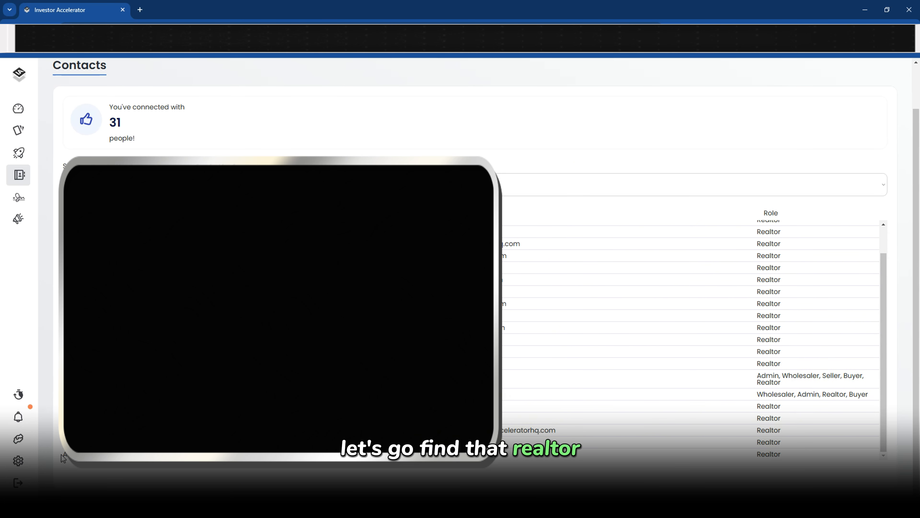
drag(62, 455, 794, 461)
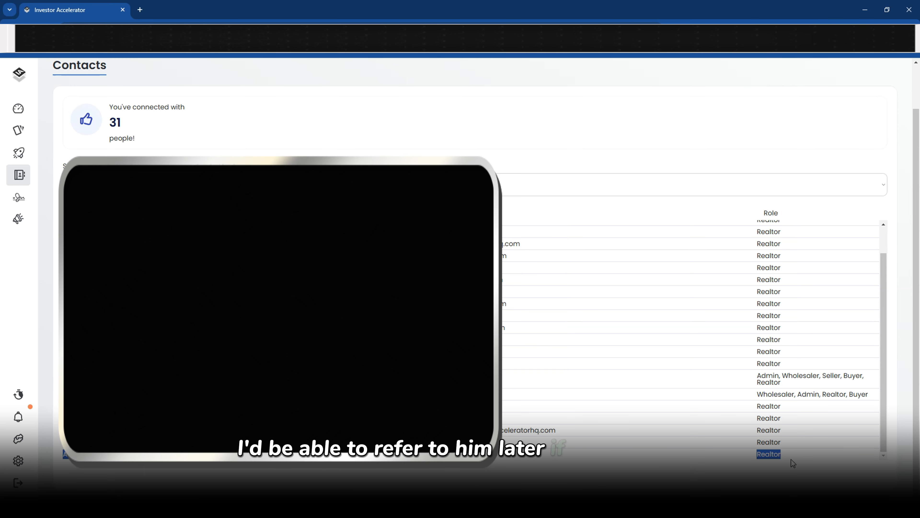
click(327, 467)
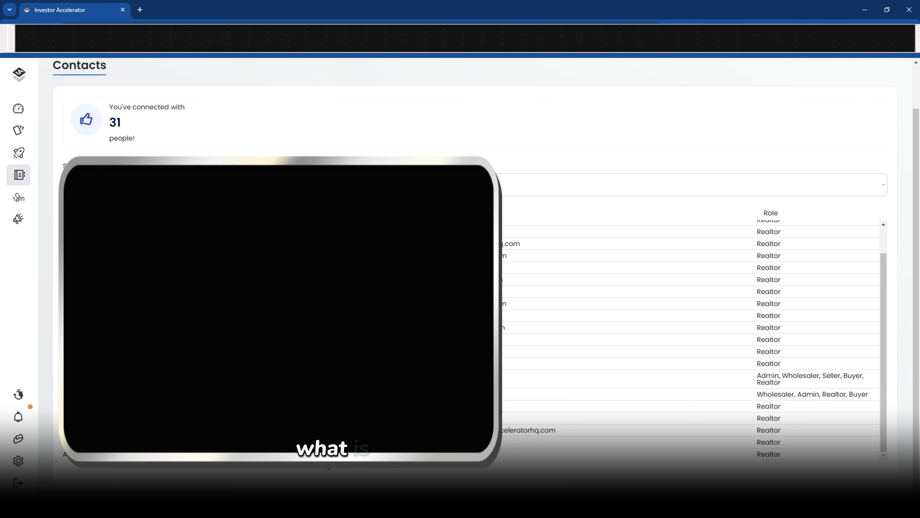
click(232, 185)
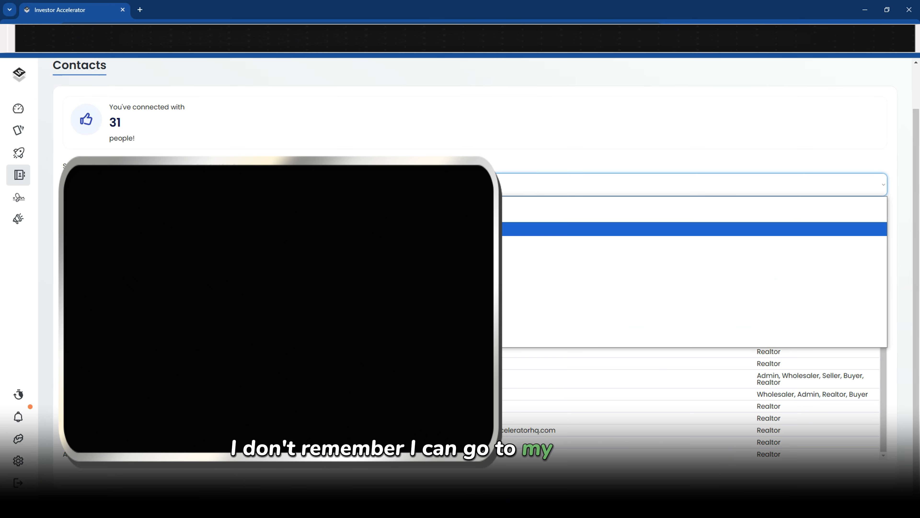
click(232, 229)
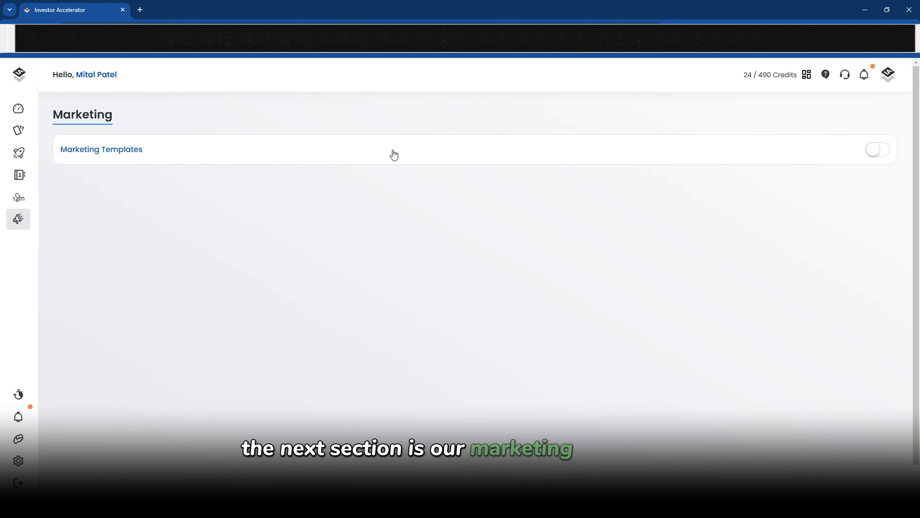
Turn on Marketing Templates and open the On Market : Cash : Multifamily template, keeping offer type Cash
click(394, 155)
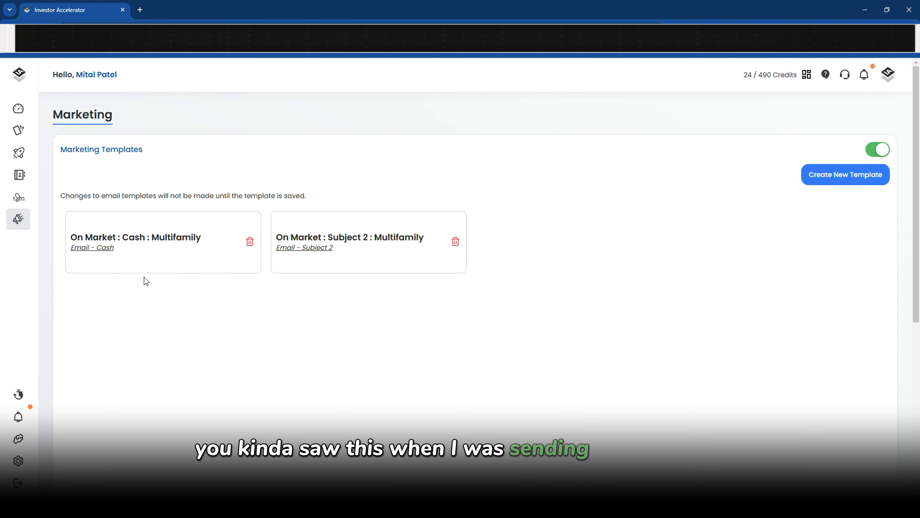
click(181, 242)
scroll(484, 276, down, 3)
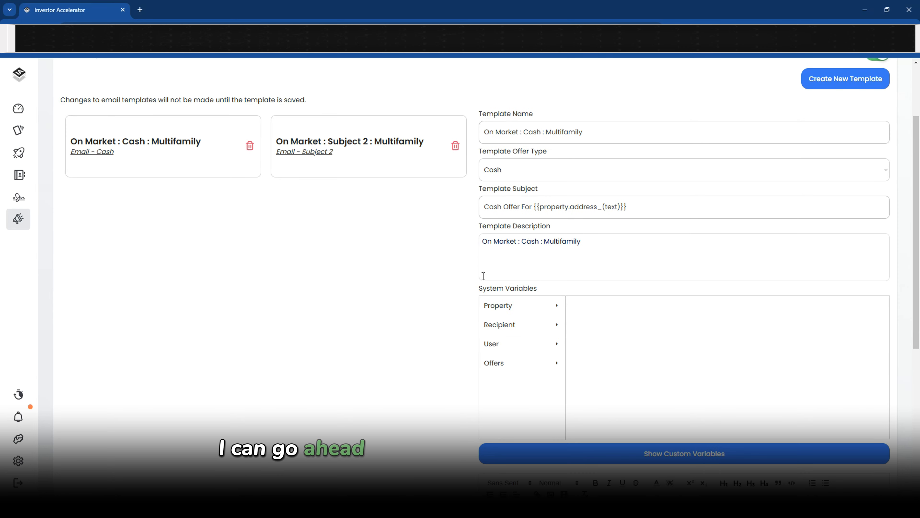
drag(609, 131, 464, 135)
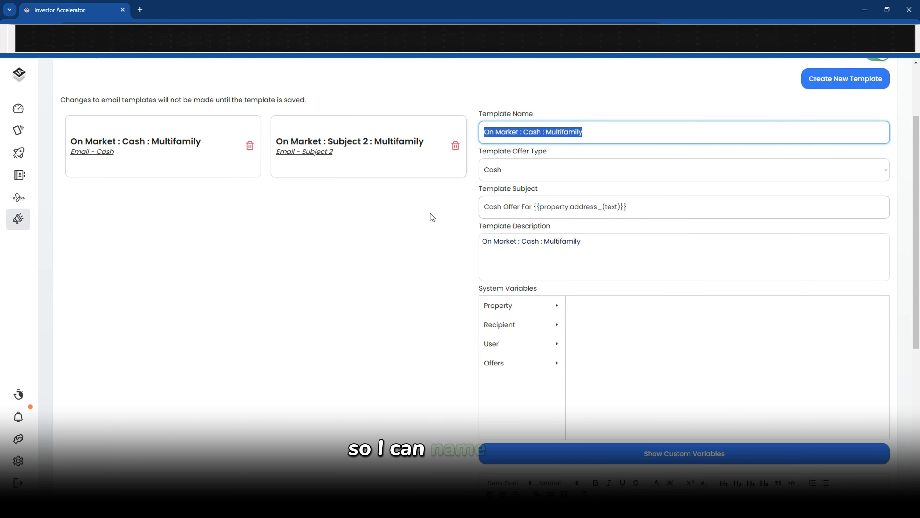
click(519, 173)
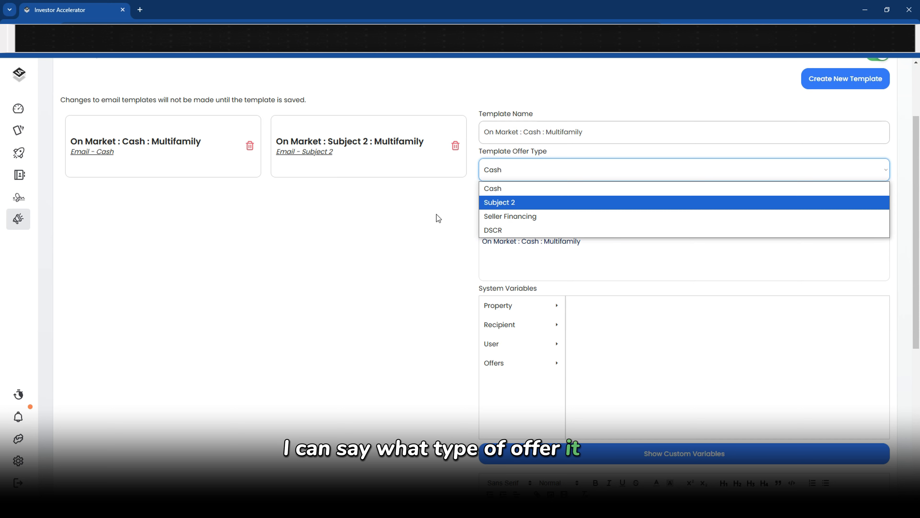
click(392, 237)
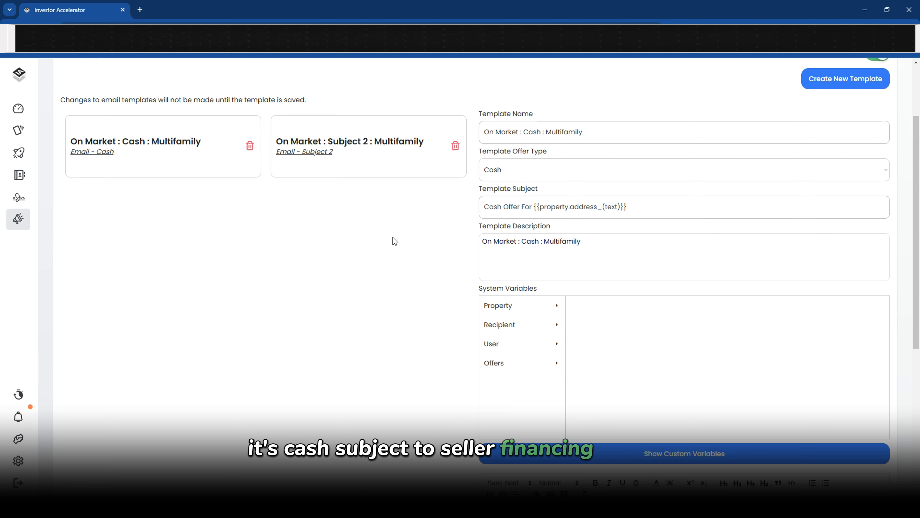
click(669, 196)
drag(669, 196, 477, 218)
drag(582, 241, 380, 264)
scroll(379, 263, down, 4)
scroll(430, 330, down, 4)
scroll(599, 362, down, 4)
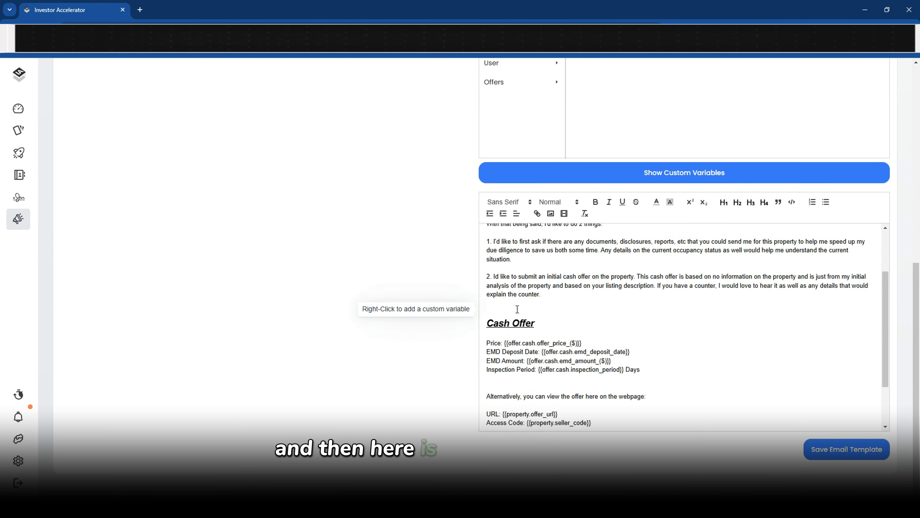
Add blank lines below the counter paragraph and insert a Cash offer price variable
click(600, 370)
scroll(599, 371, up, 3)
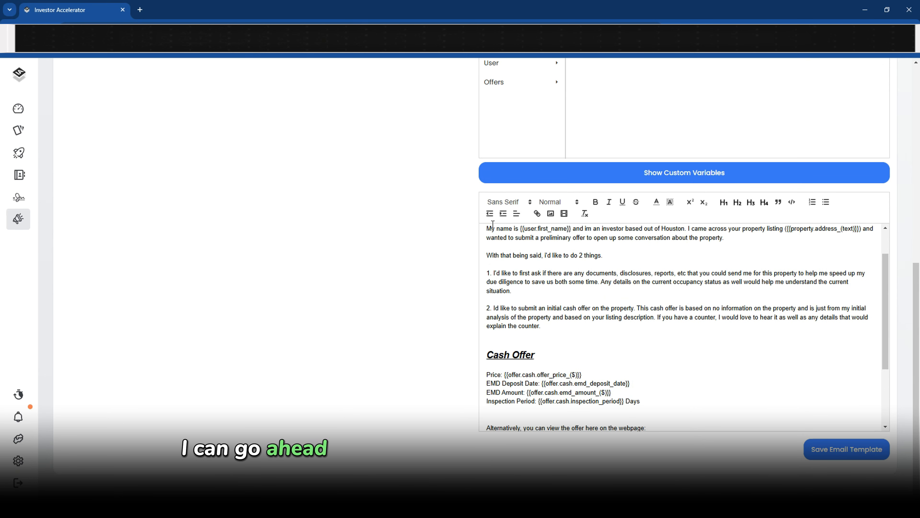
click(526, 335)
key(Return)
key(Return)
key(Return)
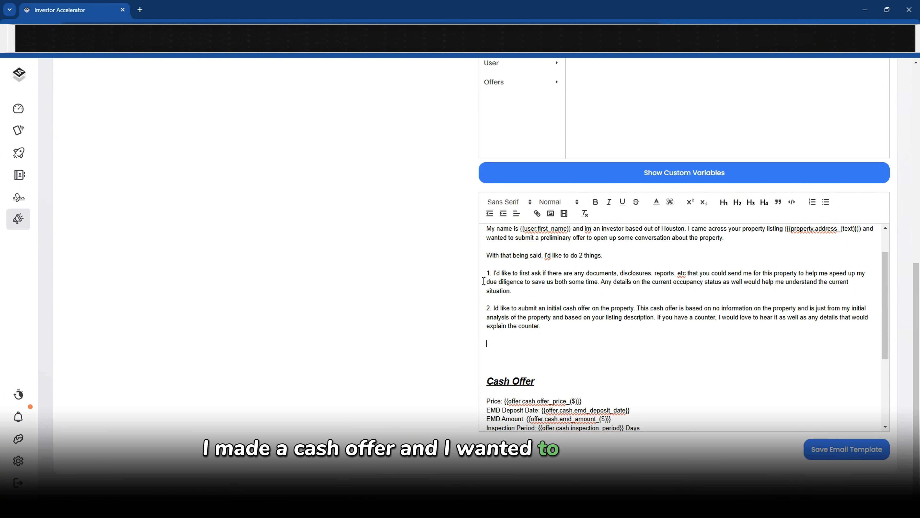
scroll(400, 336, up, 4)
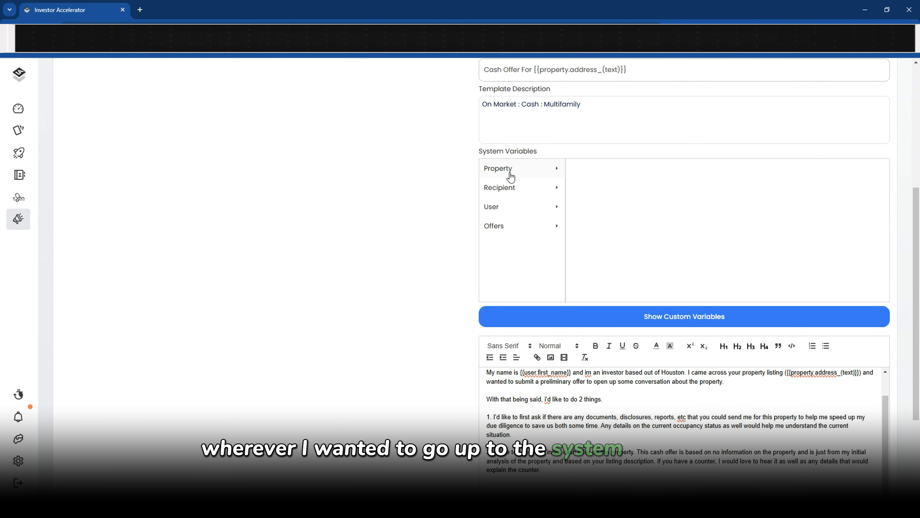
click(498, 232)
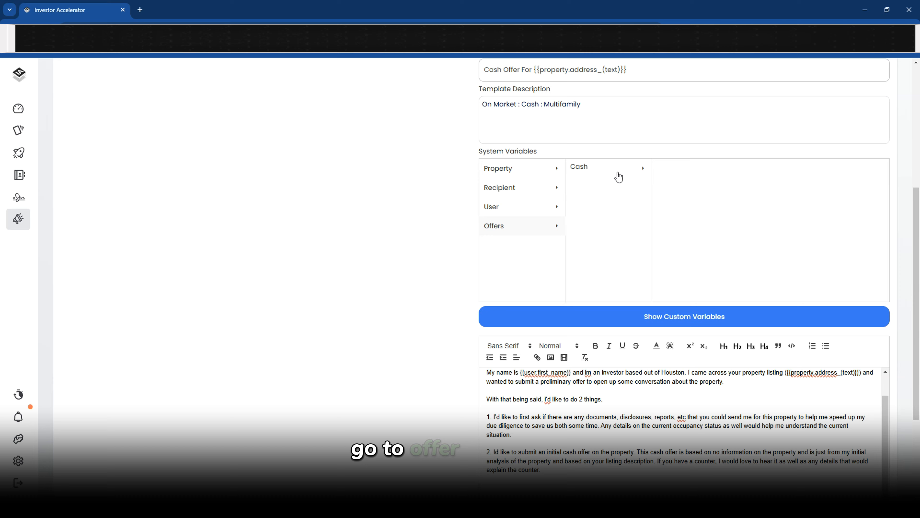
click(604, 169)
scroll(616, 218, up, 4)
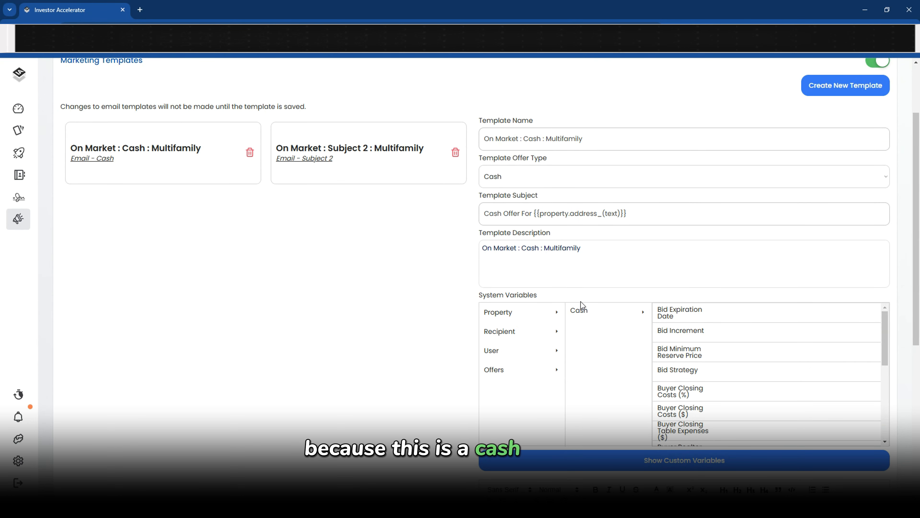
scroll(587, 285, down, 3)
scroll(719, 243, down, 6)
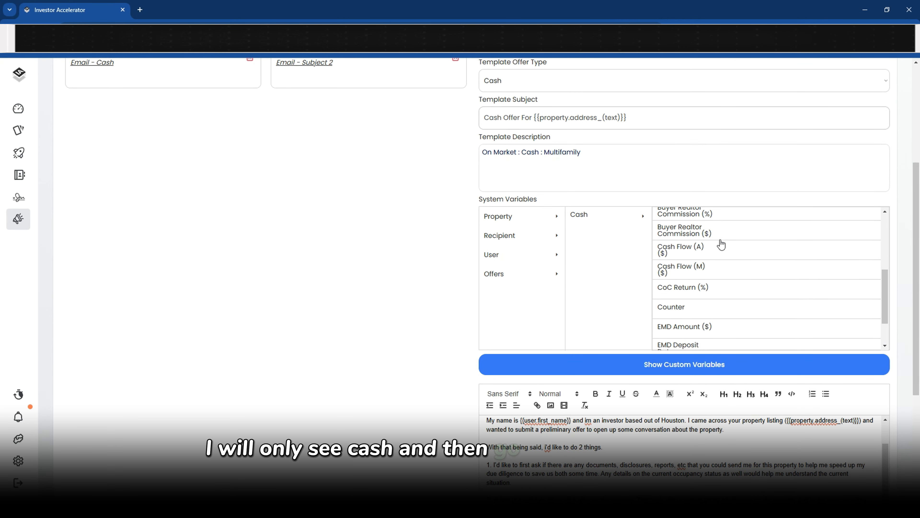
scroll(706, 277, down, 3)
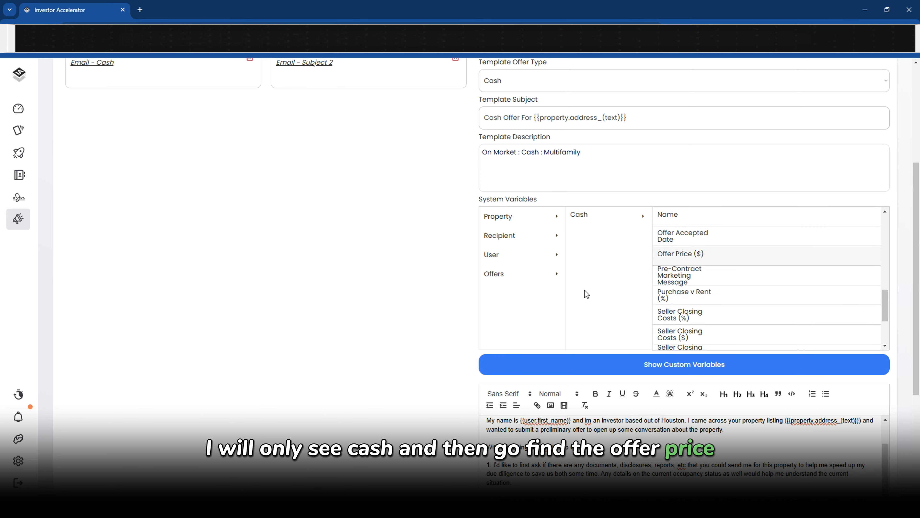
scroll(390, 287, down, 4)
Delete the inserted offer price line and save the email template
drag(564, 391, 470, 392)
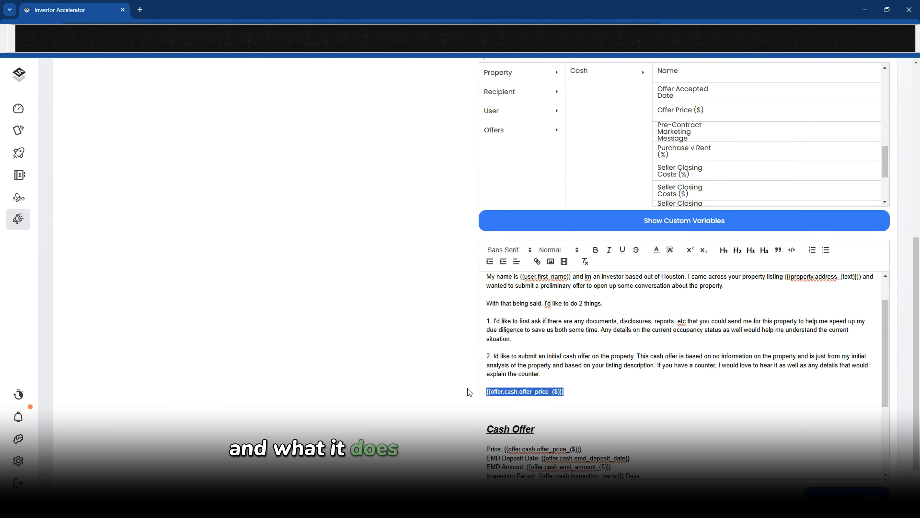
click(542, 401)
scroll(725, 392, down, 2)
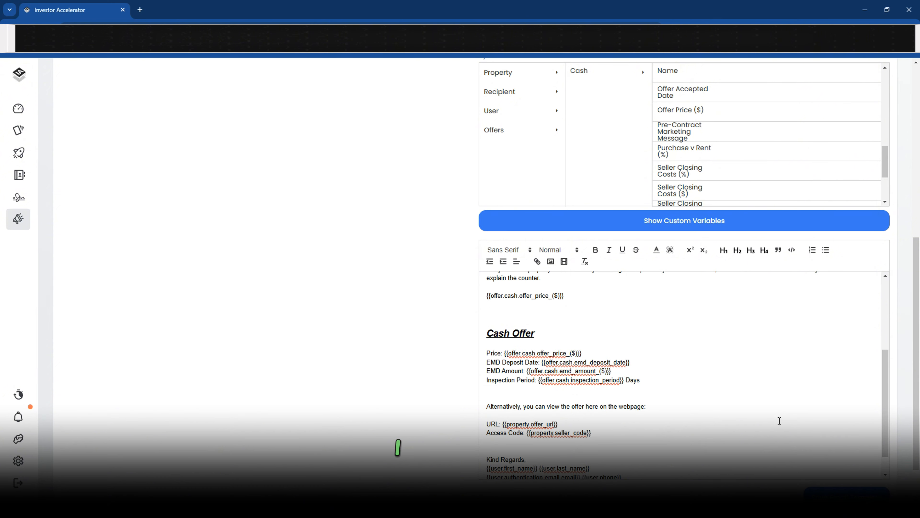
scroll(602, 359, up, 1)
drag(578, 359, 572, 335)
key(BackSpace)
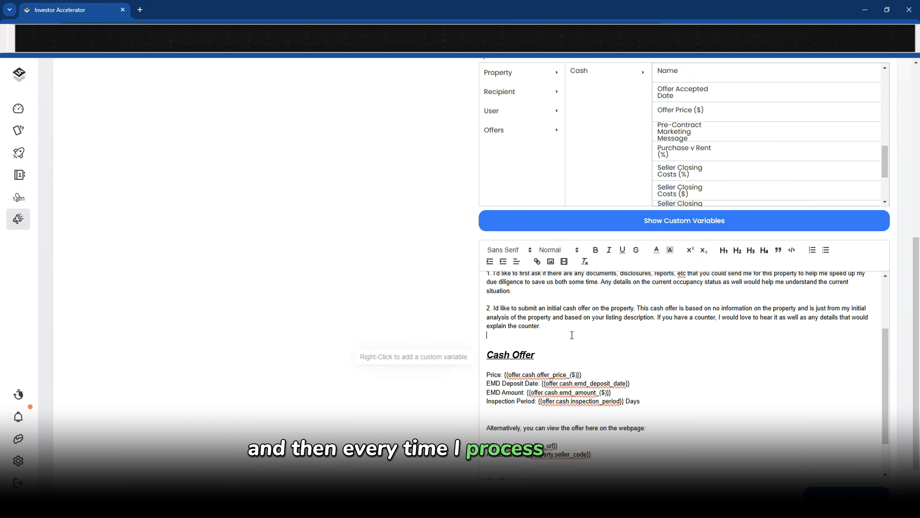
key(BackSpace)
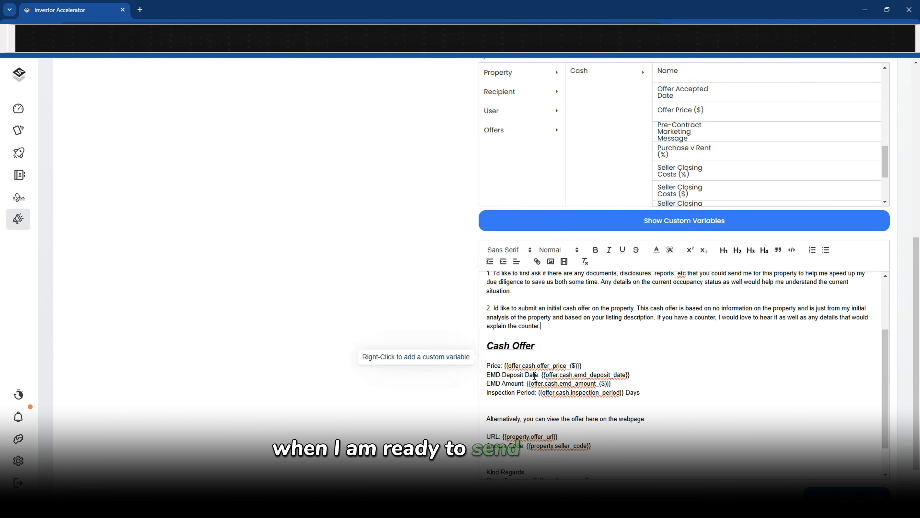
drag(505, 364, 582, 365)
scroll(579, 363, down, 2)
scroll(318, 386, down, 2)
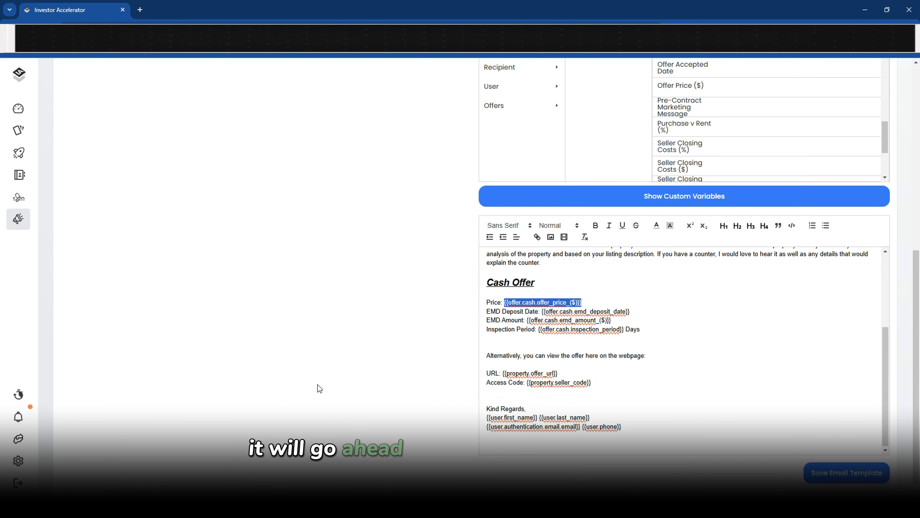
click(872, 453)
Recheck the offer type list, leaving it set to Cash
scroll(630, 332, down, 4)
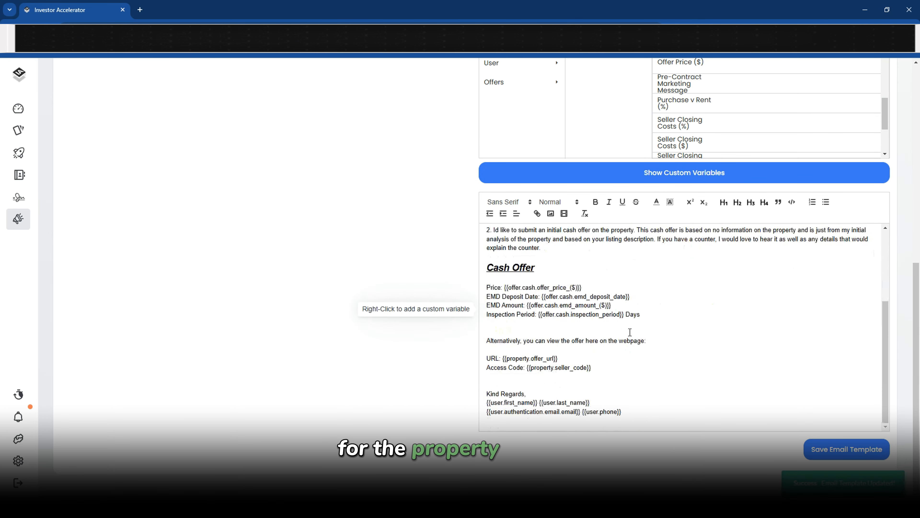
drag(621, 412, 487, 247)
scroll(404, 283, up, 8)
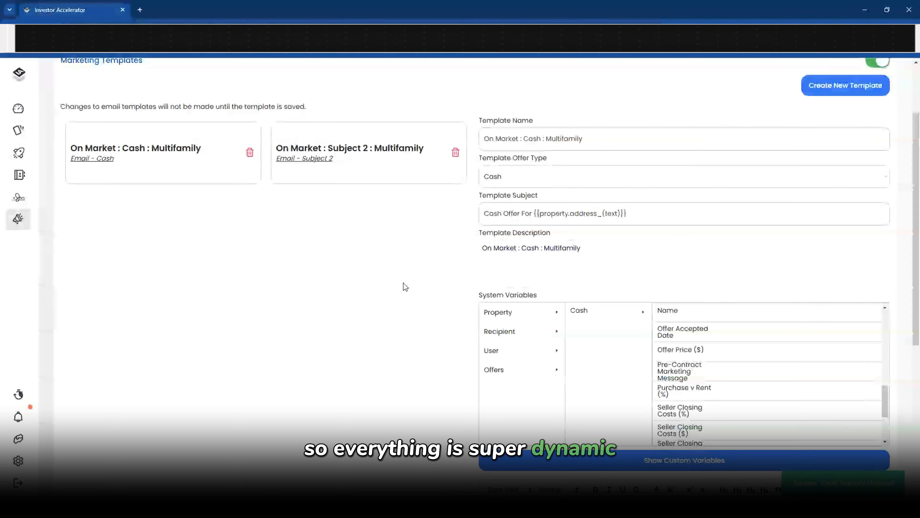
scroll(403, 286, up, 2)
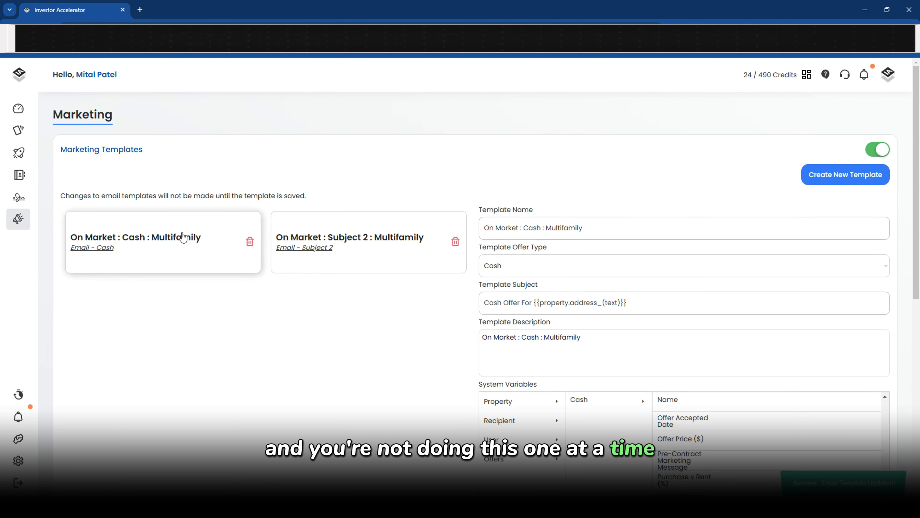
click(561, 266)
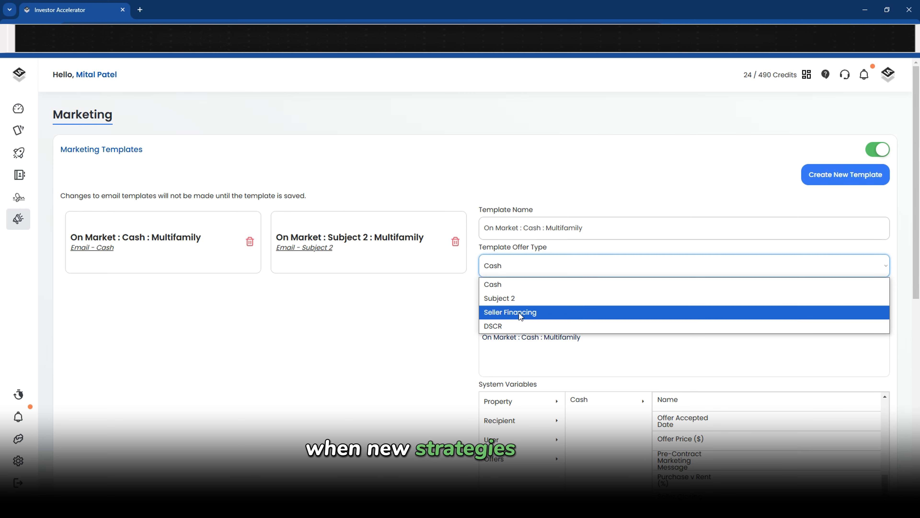
click(403, 365)
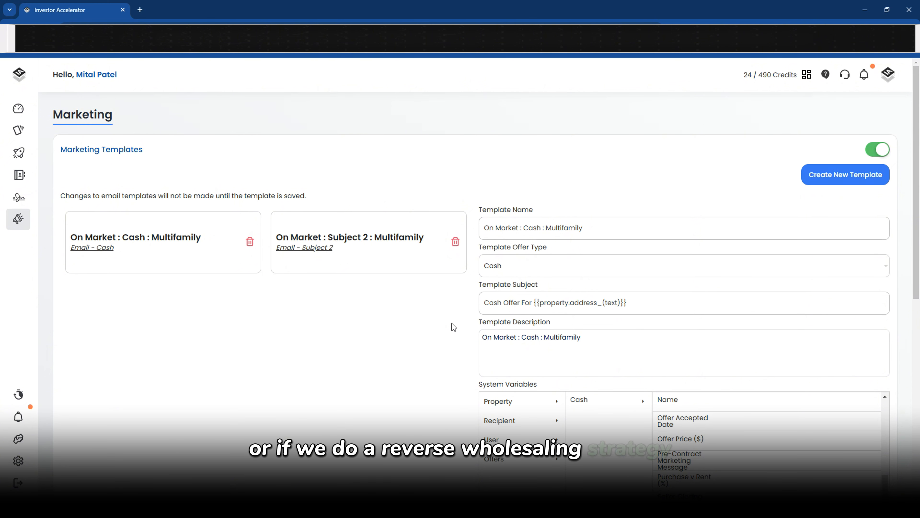
click(567, 258)
click(531, 267)
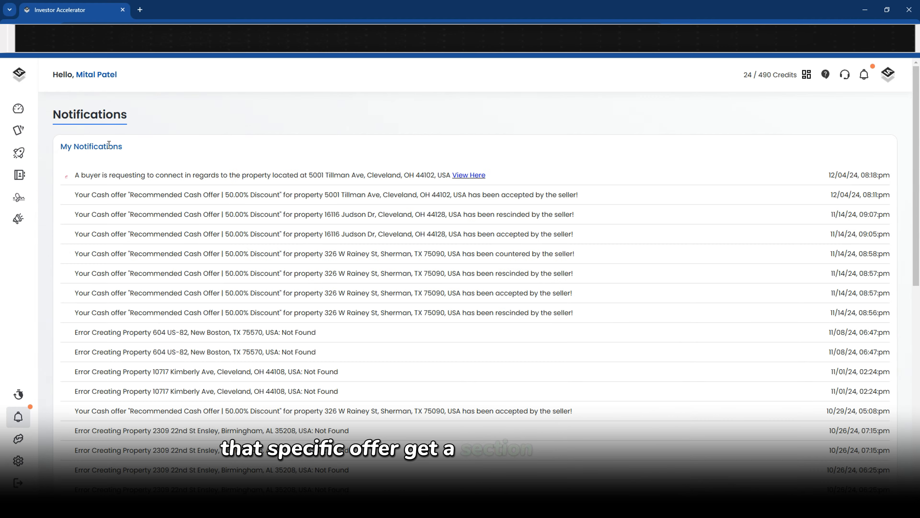
scroll(239, 213, down, 3)
scroll(239, 212, up, 3)
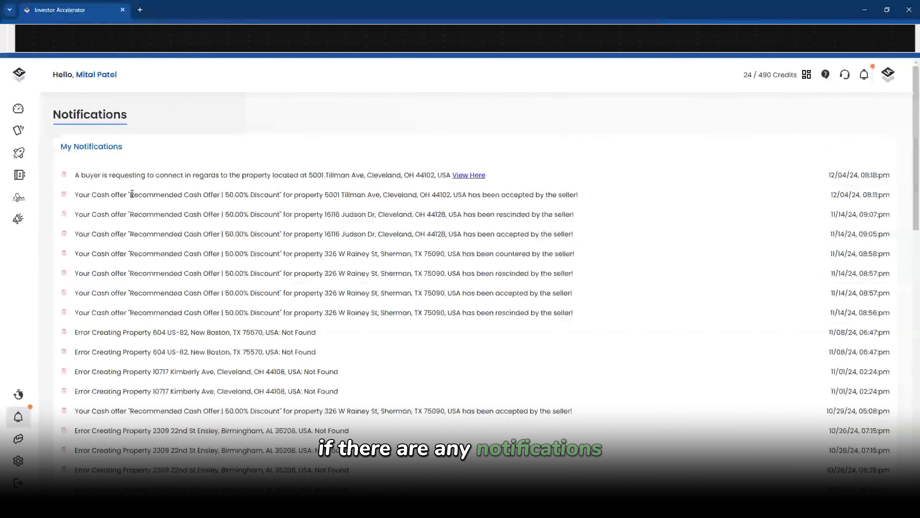
drag(144, 176, 365, 179)
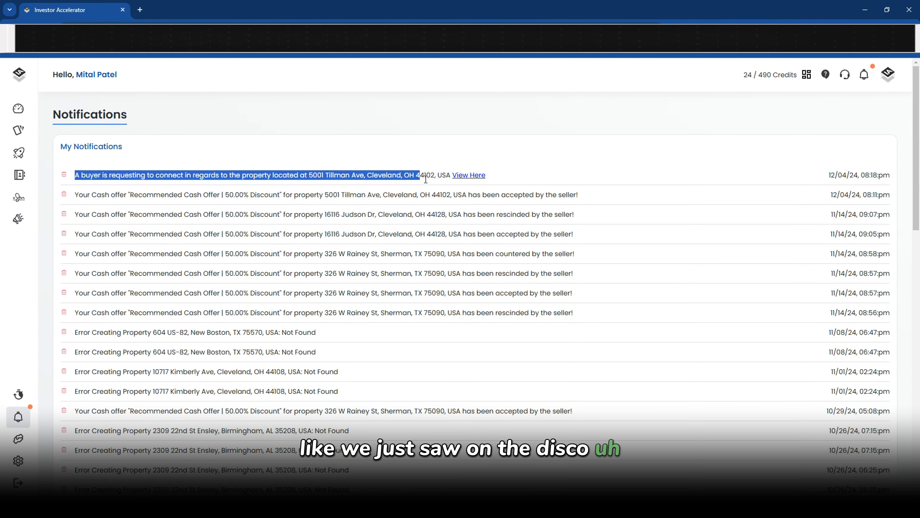
drag(425, 178, 272, 175)
drag(210, 176, 339, 171)
click(478, 176)
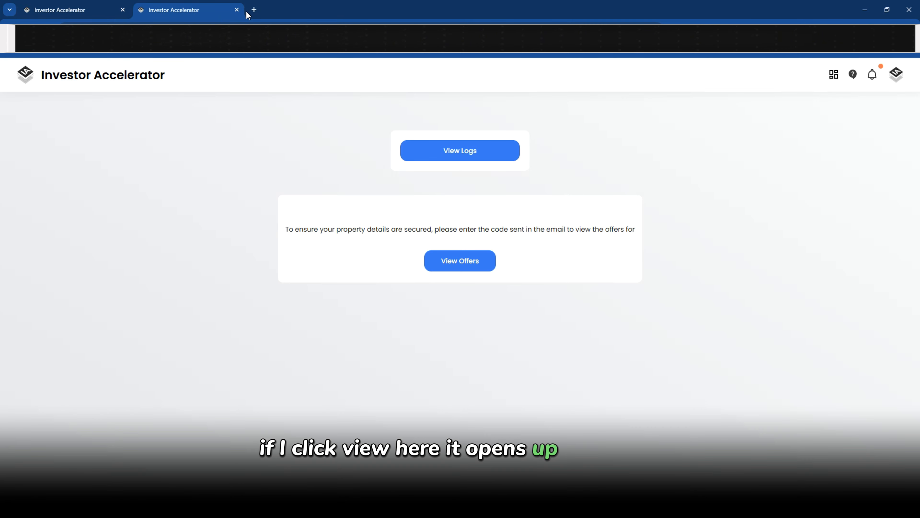
click(237, 10)
scroll(170, 234, down, 3)
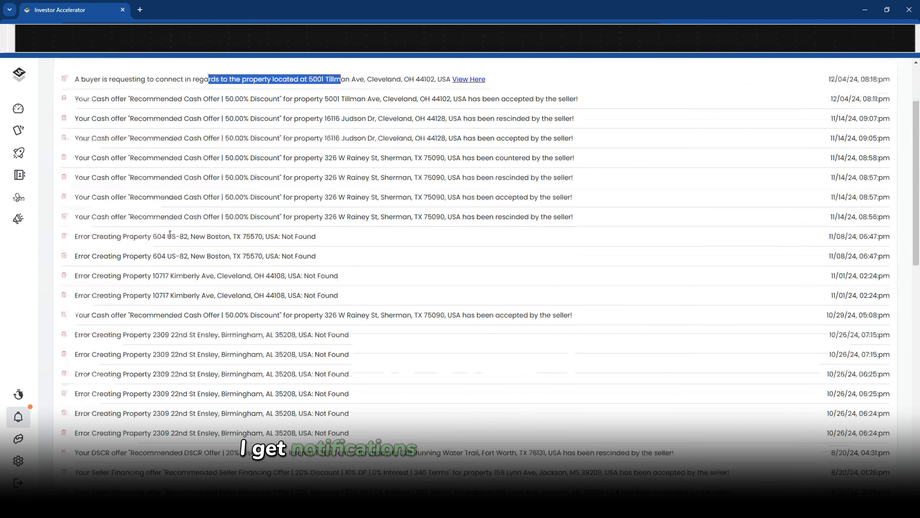
scroll(170, 234, up, 3)
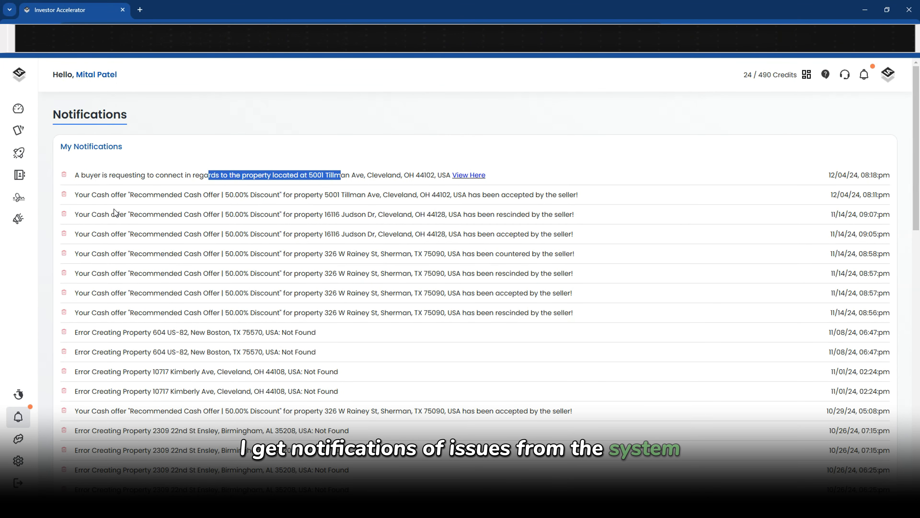
Review the accepted and rescinded offer notifications and the New Boston Error Creating Property messages
drag(92, 195, 513, 310)
drag(574, 311, 564, 294)
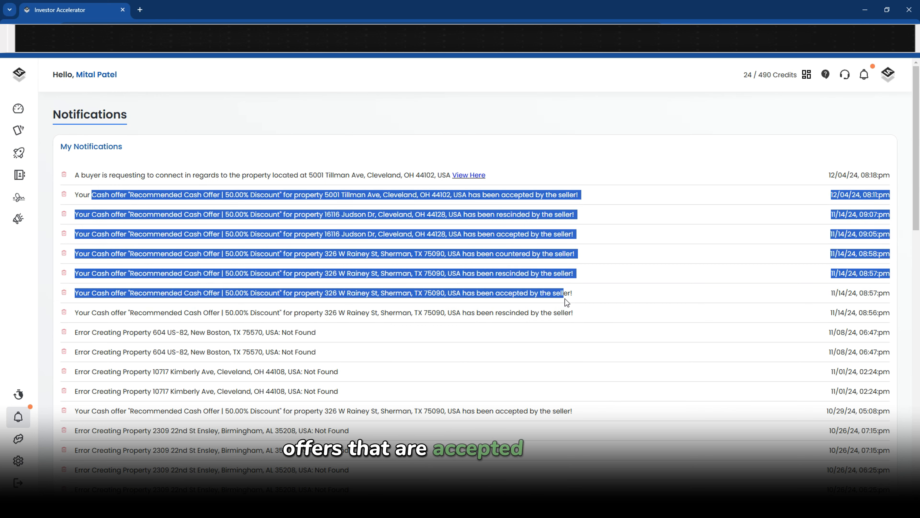
scroll(564, 302, down, 4)
drag(116, 192, 204, 191)
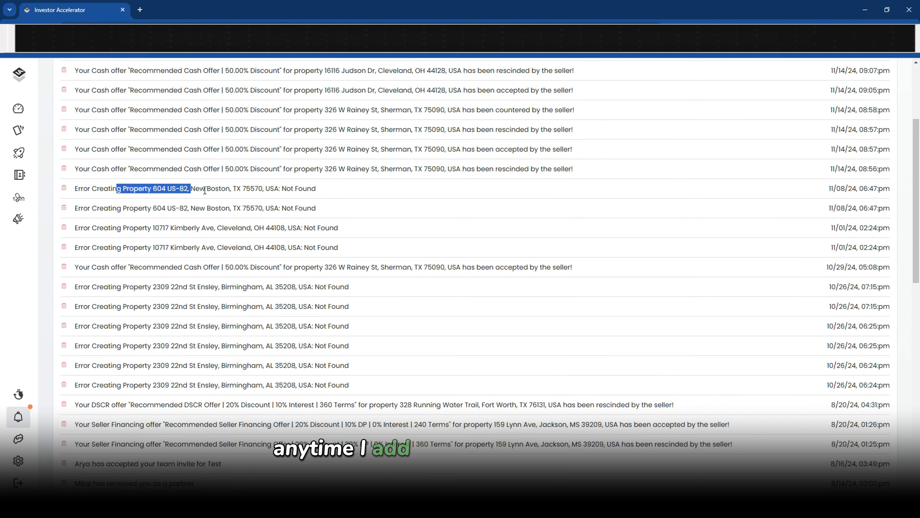
click(156, 188)
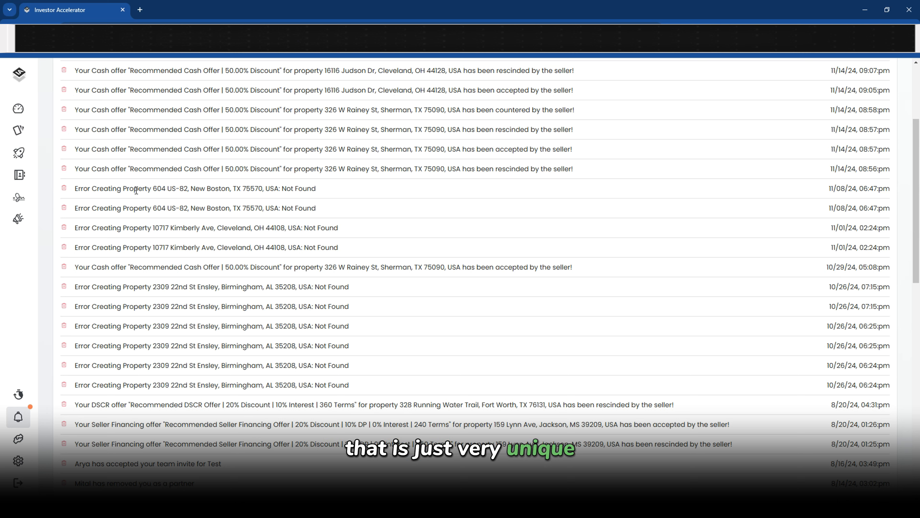
drag(136, 191, 272, 186)
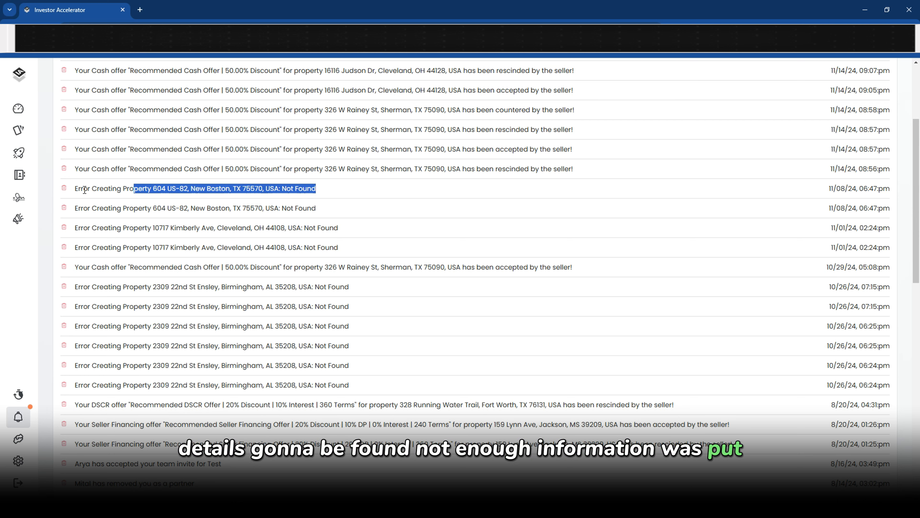
drag(79, 188, 175, 189)
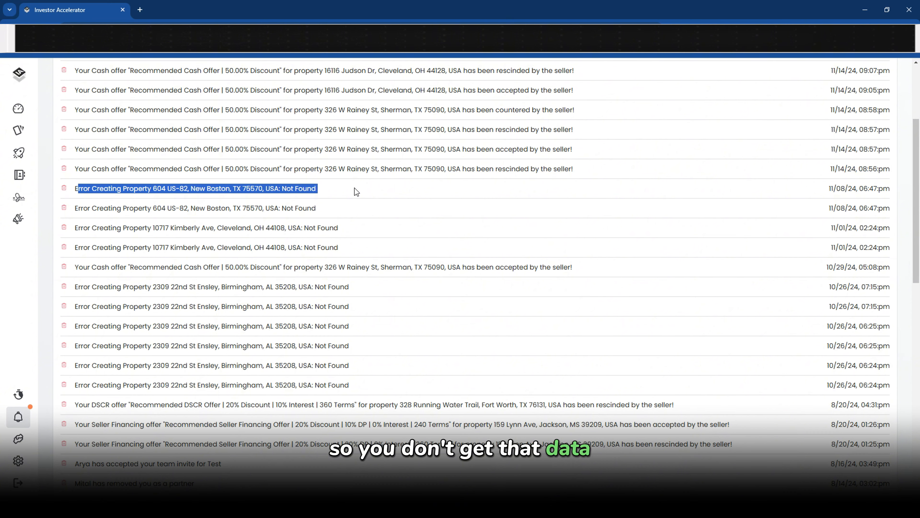
scroll(357, 191, down, 5)
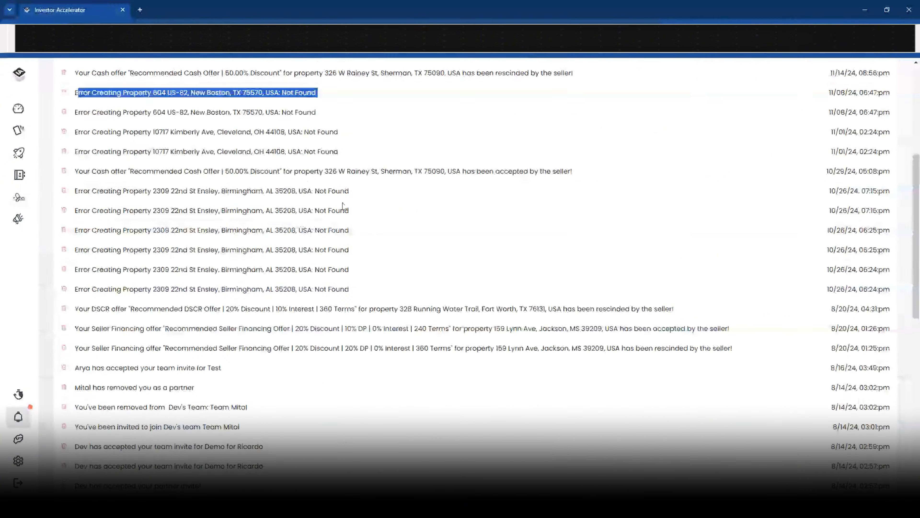
drag(120, 291, 223, 429)
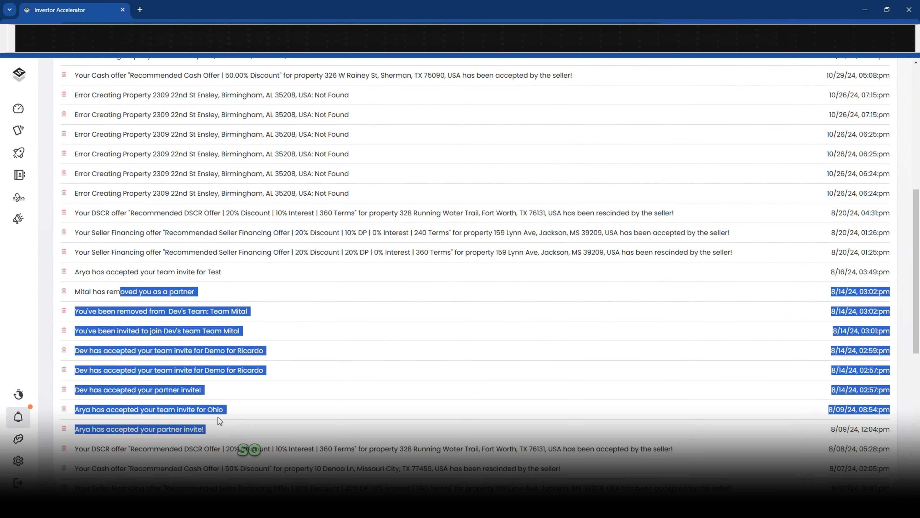
click(218, 417)
scroll(218, 404, down, 6)
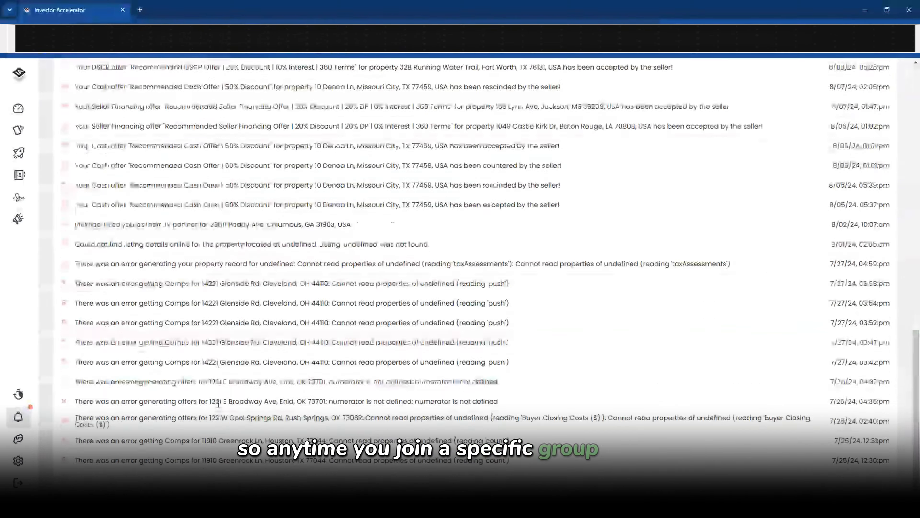
scroll(218, 404, up, 8)
On the Teams page, review the pending team invite and inviting team without accepting or declining
click(18, 440)
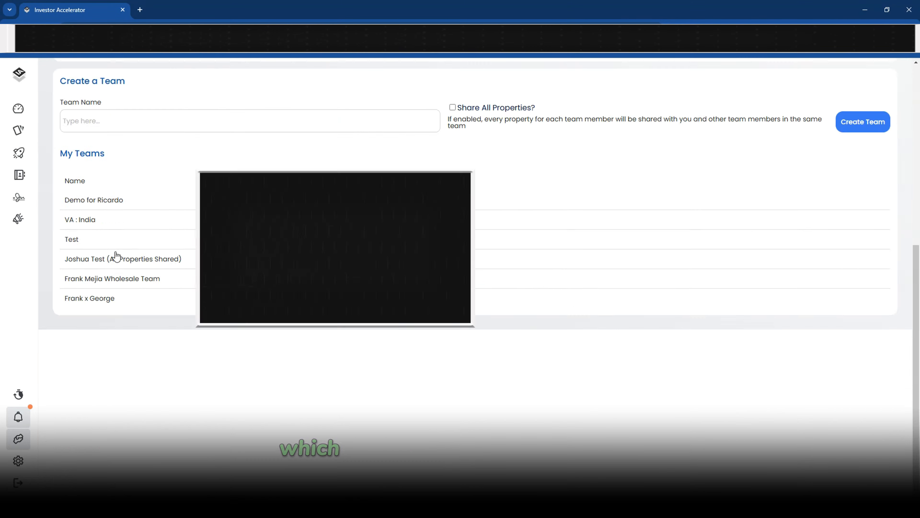
scroll(247, 168, down, 4)
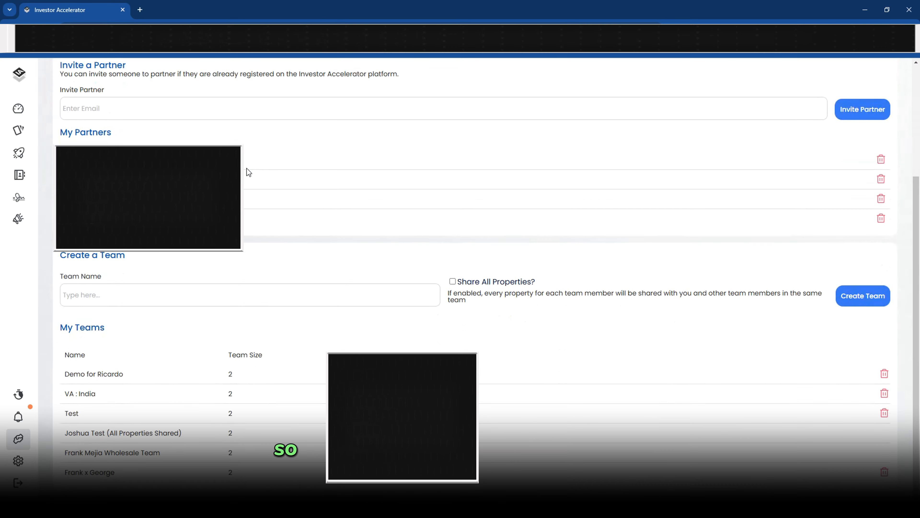
scroll(247, 168, up, 4)
click(150, 182)
click(255, 180)
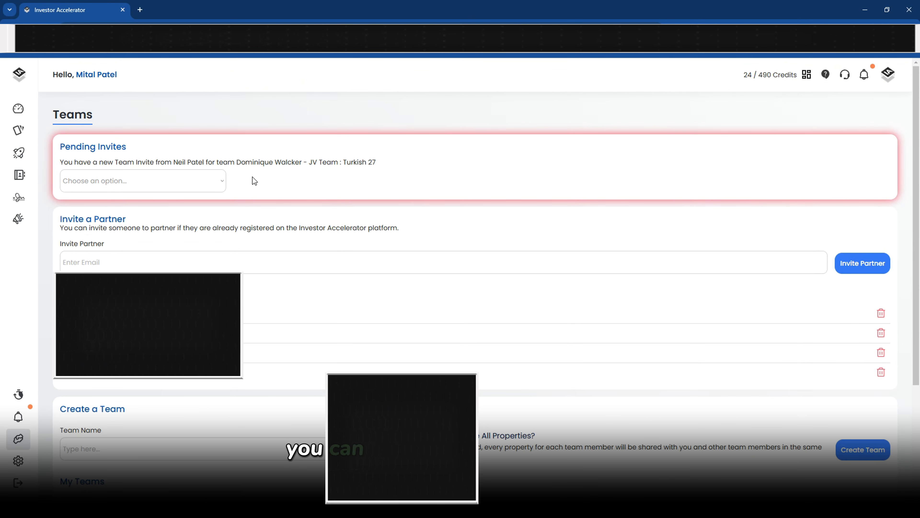
drag(64, 148, 189, 159)
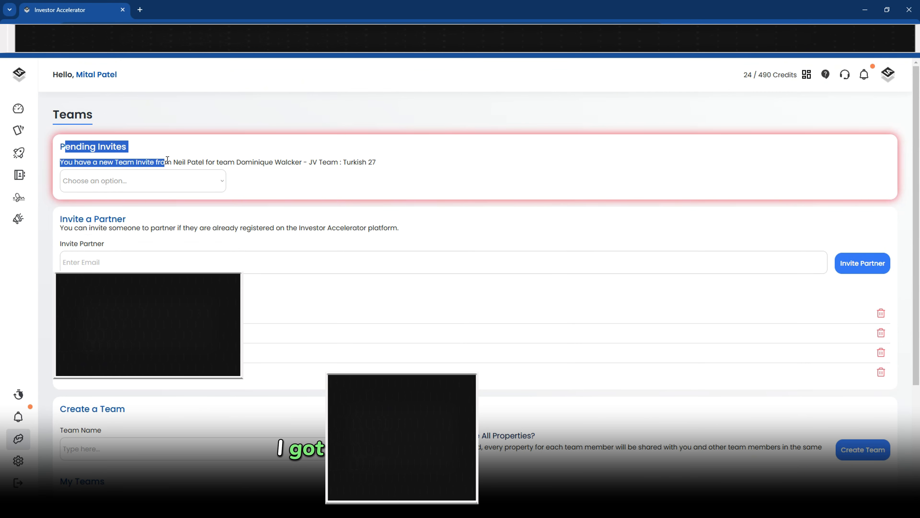
click(179, 160)
drag(255, 160, 332, 162)
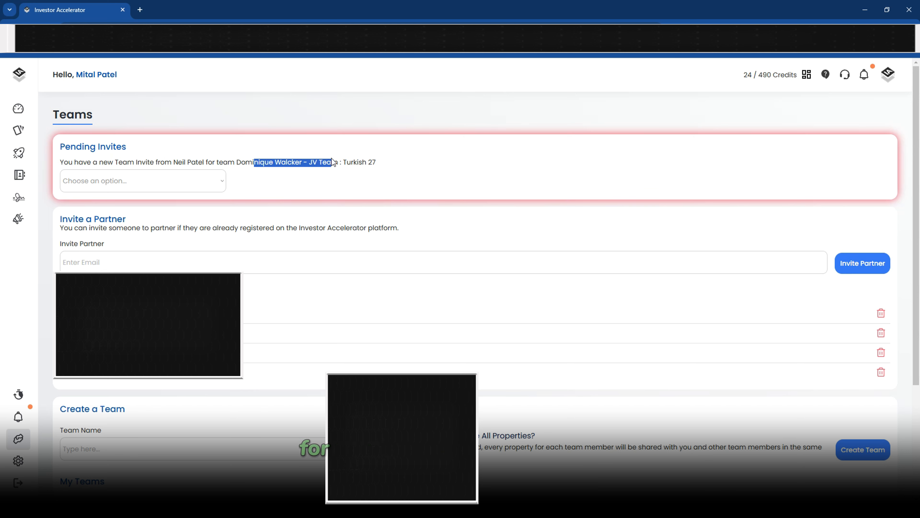
click(197, 181)
click(310, 186)
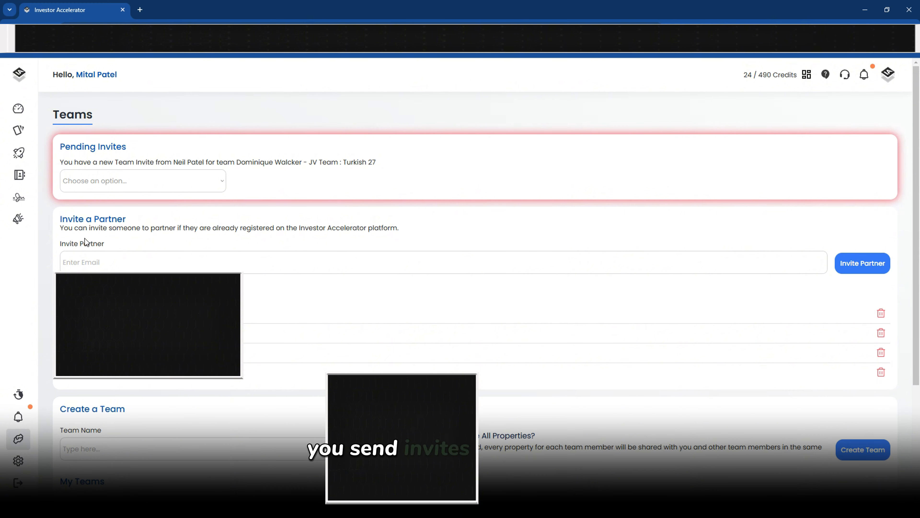
Open the first team in My Teams and select its team lead teammate
click(88, 266)
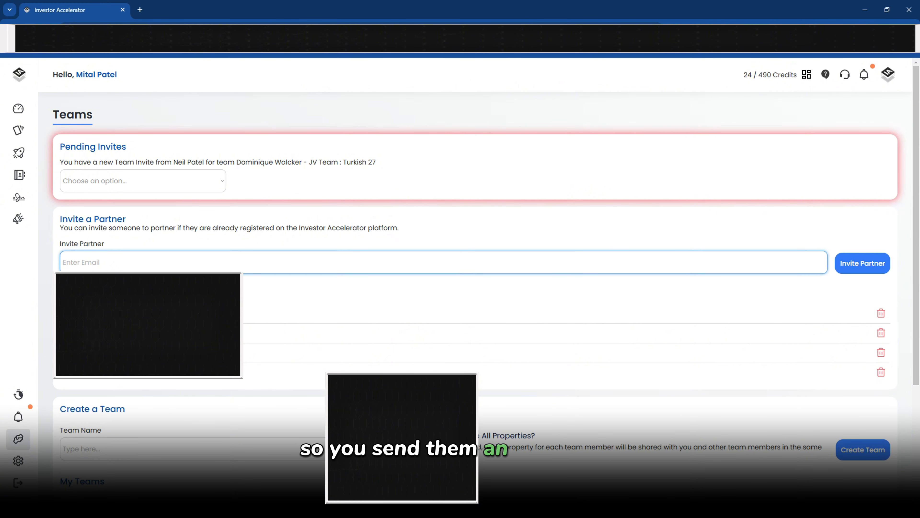
scroll(83, 316, down, 4)
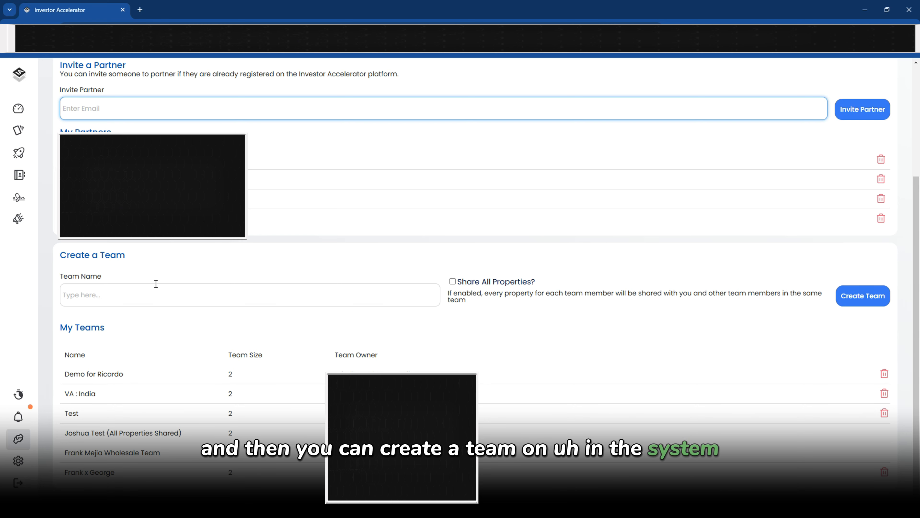
click(164, 376)
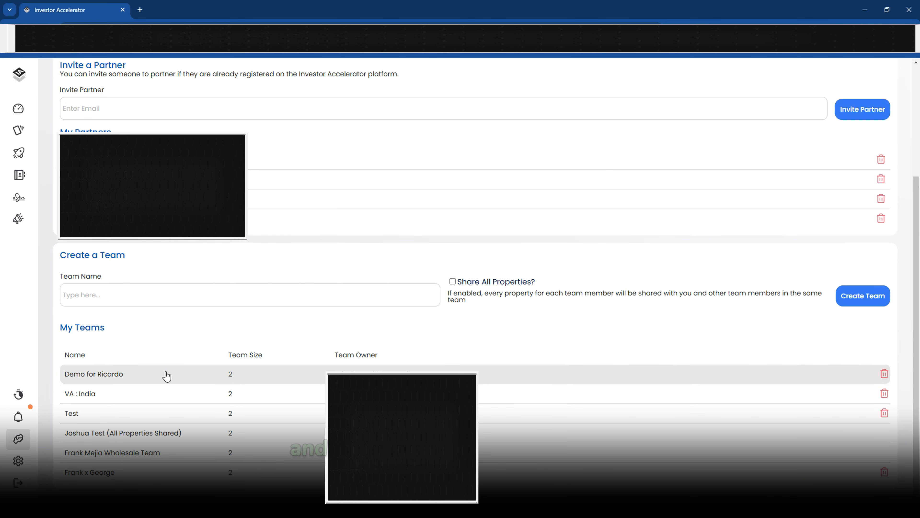
scroll(164, 363, down, 4)
drag(65, 452, 185, 473)
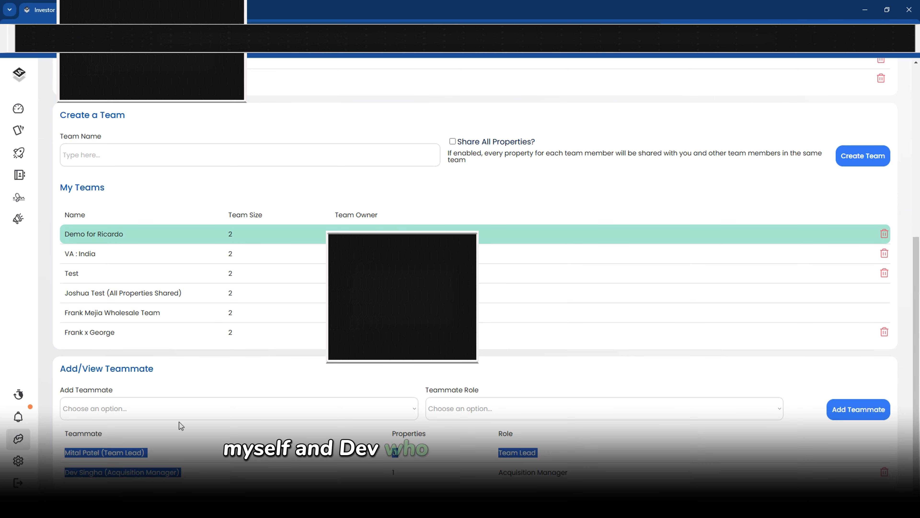
click(173, 444)
Check the team's property sharing list and select the acquisition manager teammate
scroll(159, 421, down, 3)
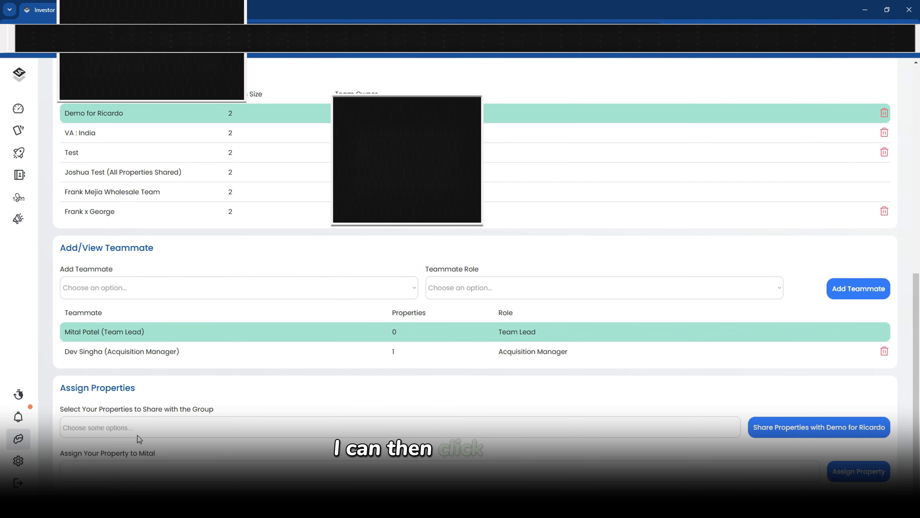
click(123, 421)
click(134, 421)
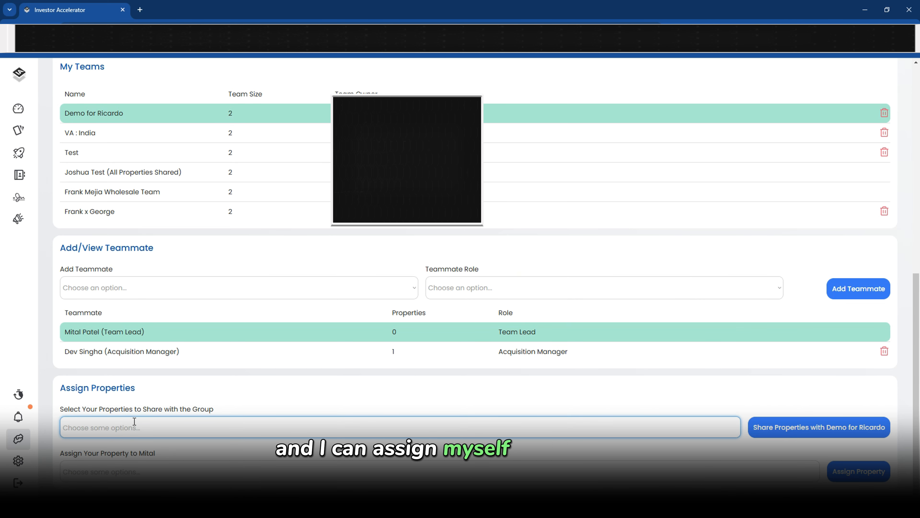
click(138, 354)
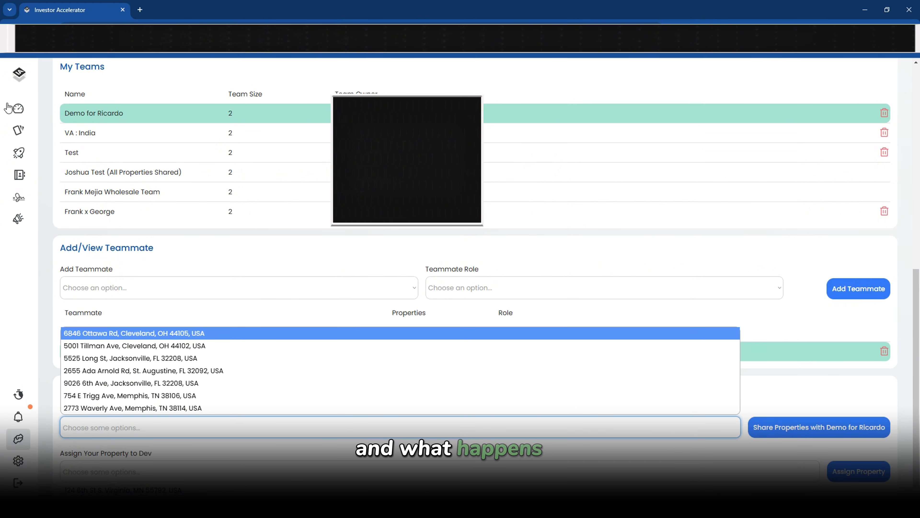
click(18, 130)
scroll(495, 289, down, 3)
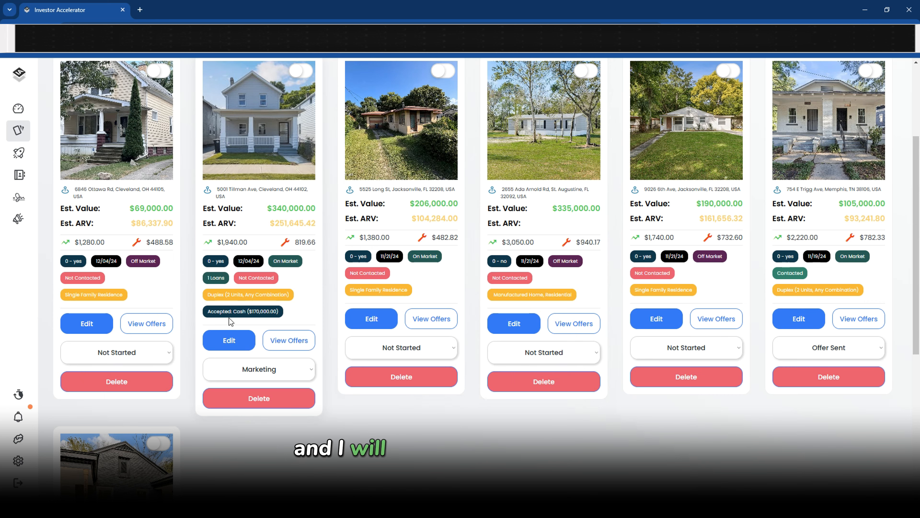
click(232, 344)
scroll(234, 350, down, 20)
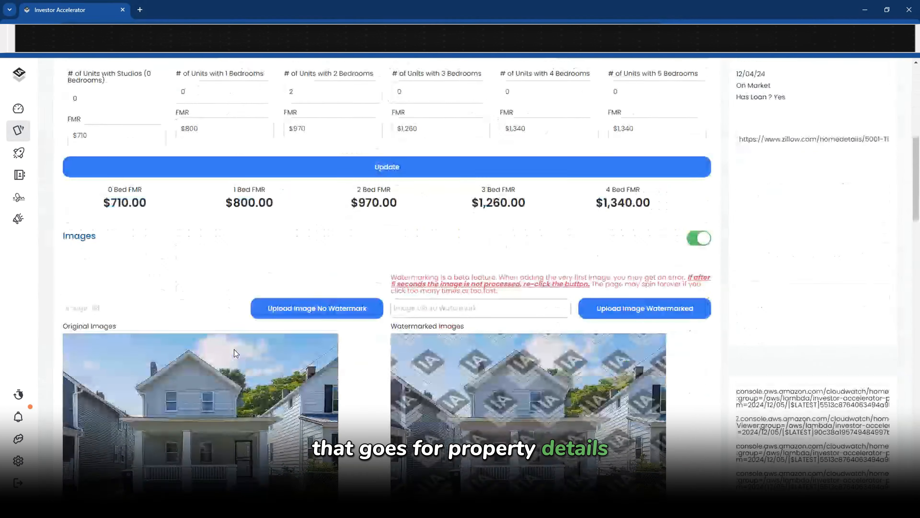
scroll(234, 348, up, 15)
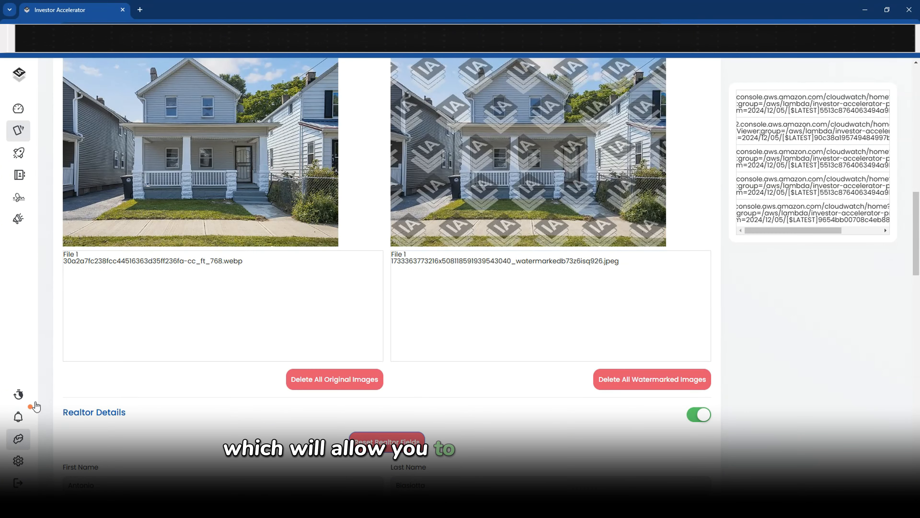
click(18, 439)
scroll(145, 318, down, 10)
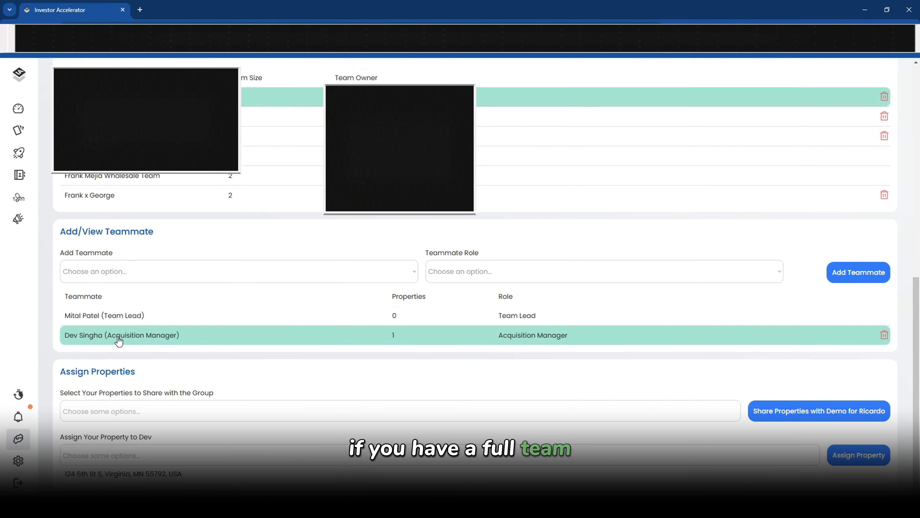
View the available Teammate Role options and close the list without choosing one
click(461, 271)
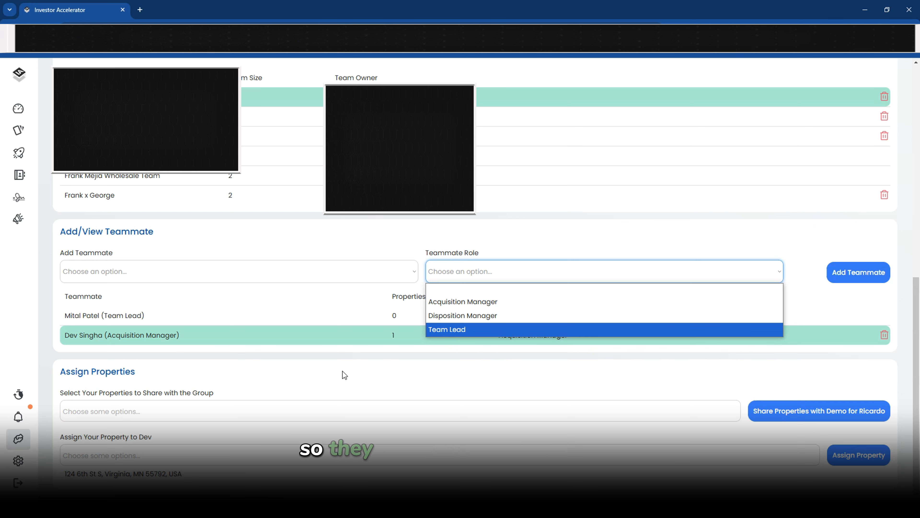
click(292, 288)
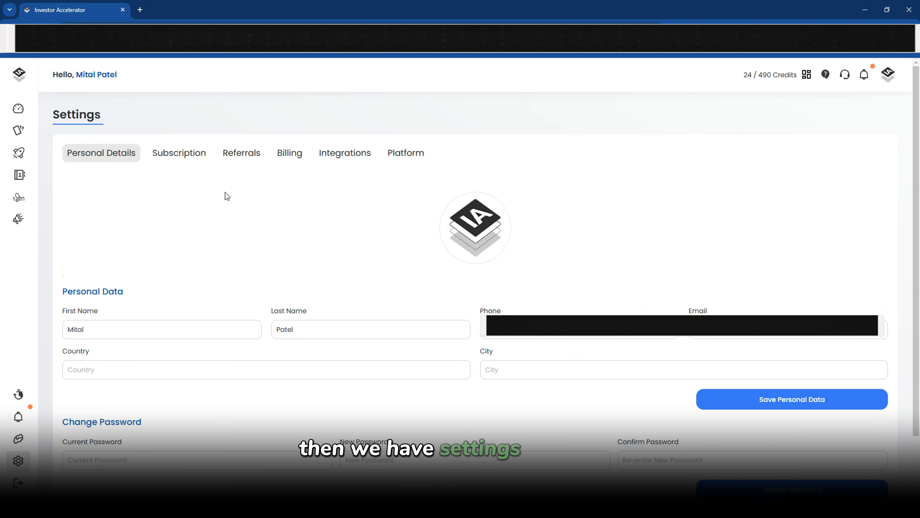
scroll(226, 196, down, 2)
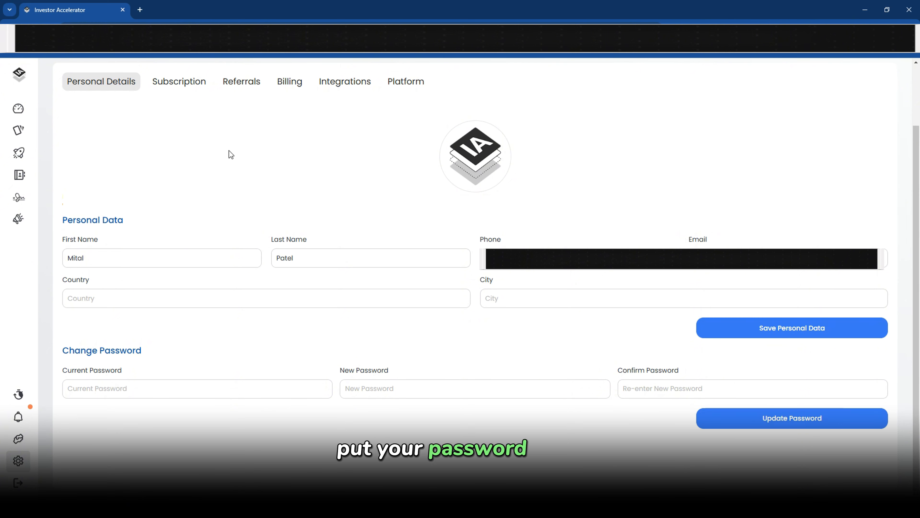
On the Subscription tab, highlight the 24 consumed and 466 remaining credits
click(172, 82)
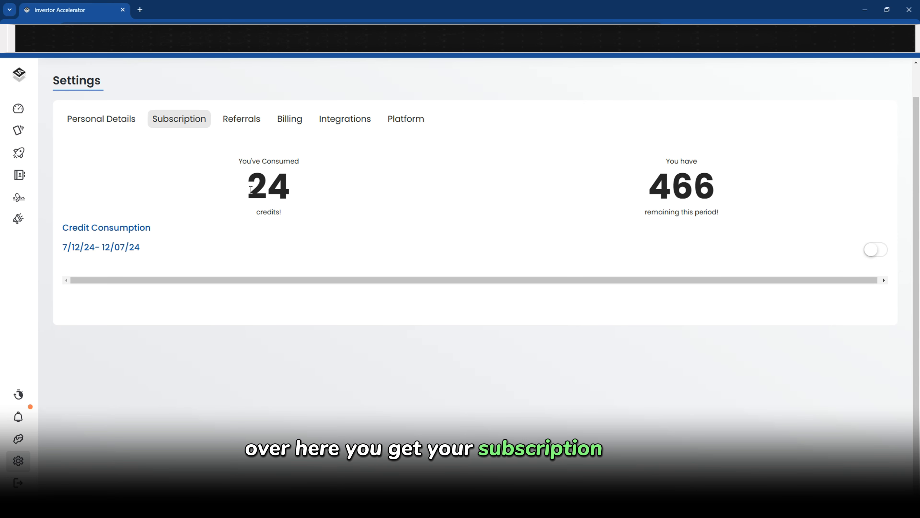
double_click(279, 188)
drag(715, 186, 666, 184)
double_click(257, 184)
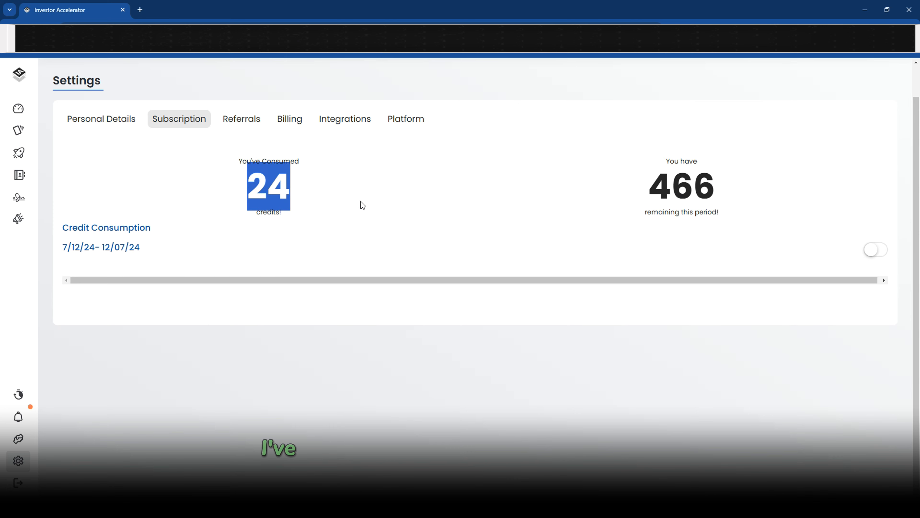
drag(649, 178, 749, 182)
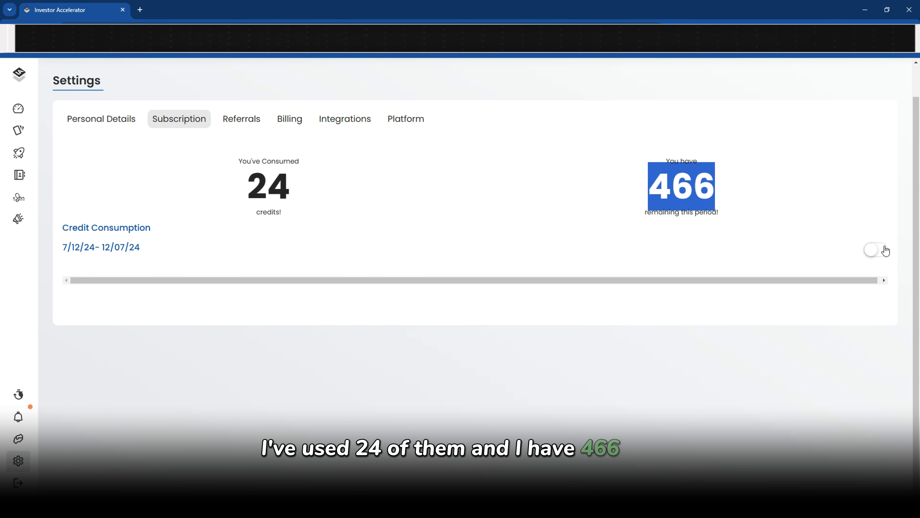
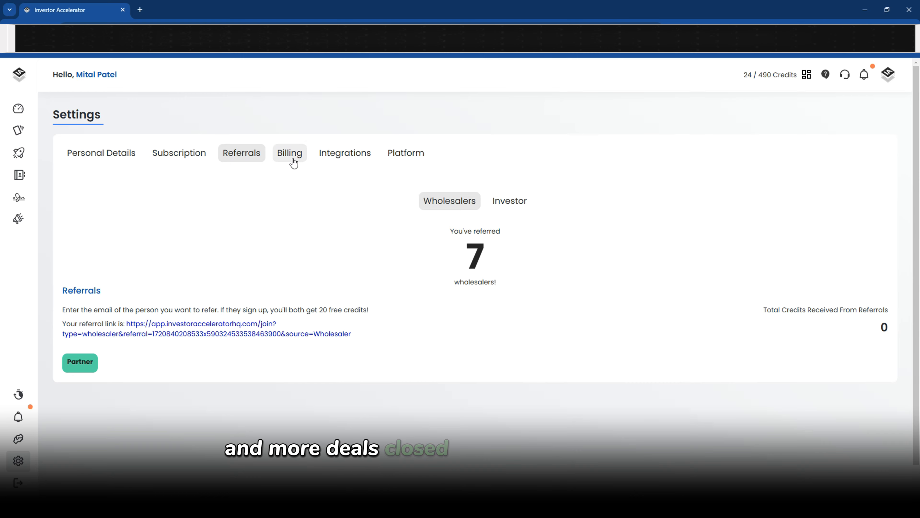
Open the Billing settings page listing the Basic through Diamond plans
click(294, 163)
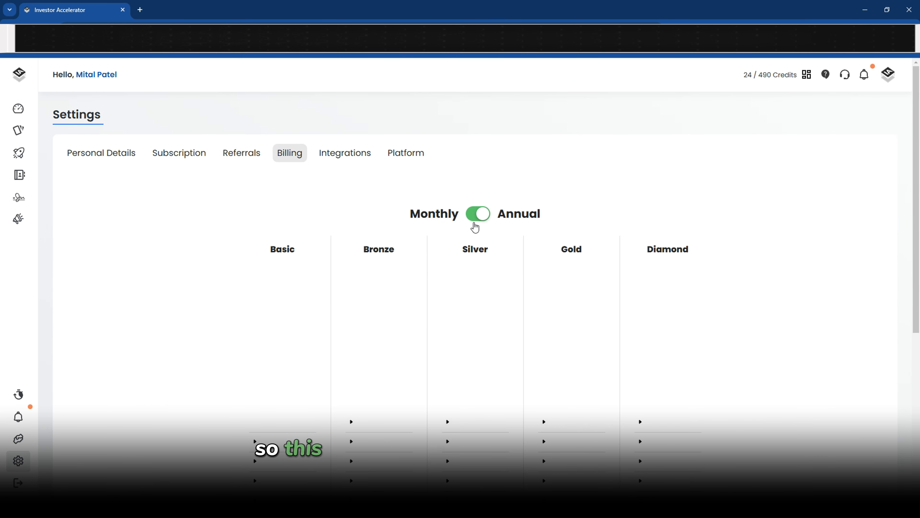
Switch the plan prices to monthly billing and scroll through the plans
click(480, 214)
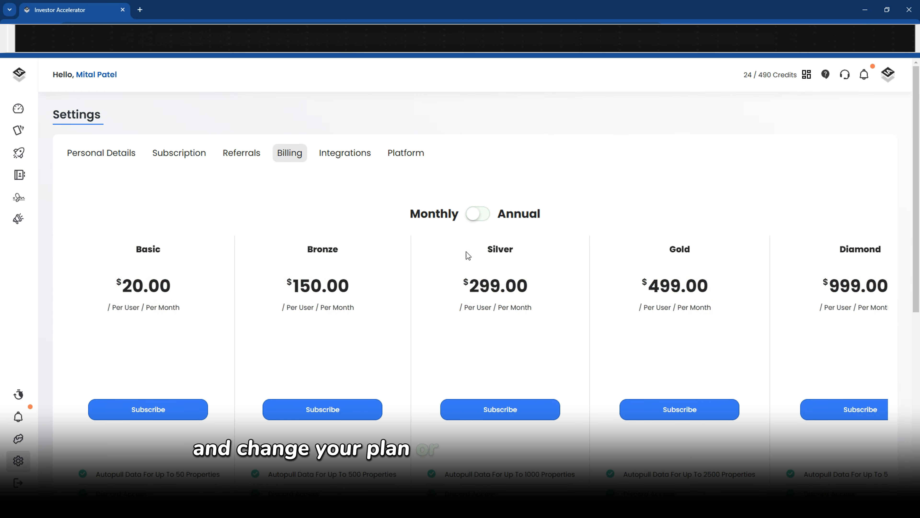
scroll(466, 252, down, 3)
scroll(460, 259, up, 2)
scroll(460, 259, down, 6)
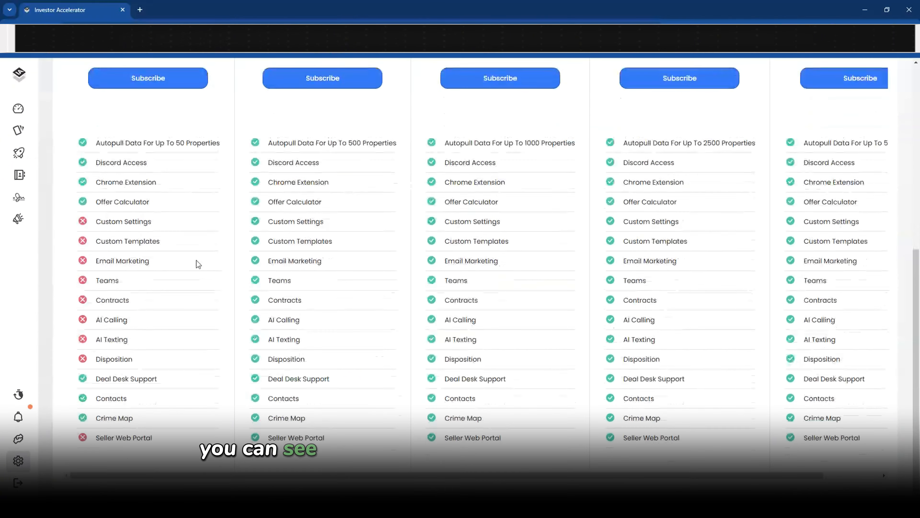
scroll(180, 243, up, 1)
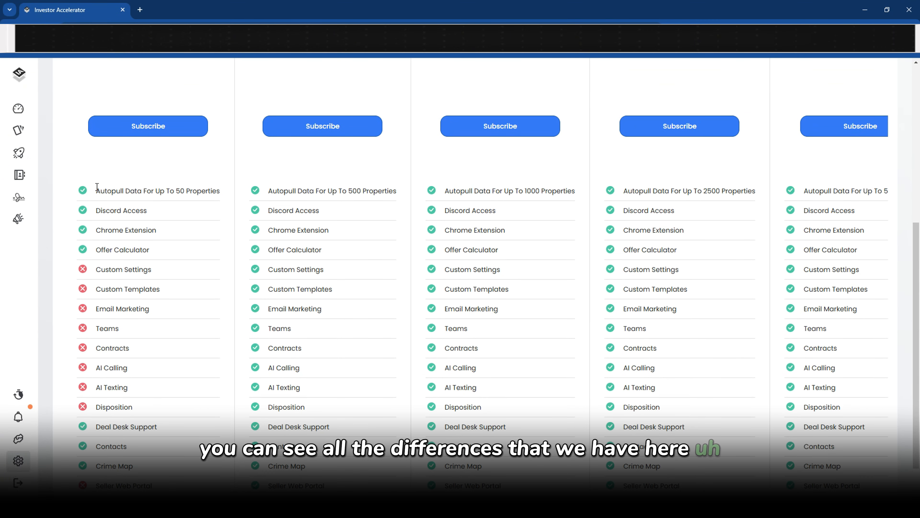
Highlight the Basic plan's Custom Templates, missing Contracts, AI Calling/Texting and 20.00 price
drag(96, 190, 161, 296)
click(96, 282)
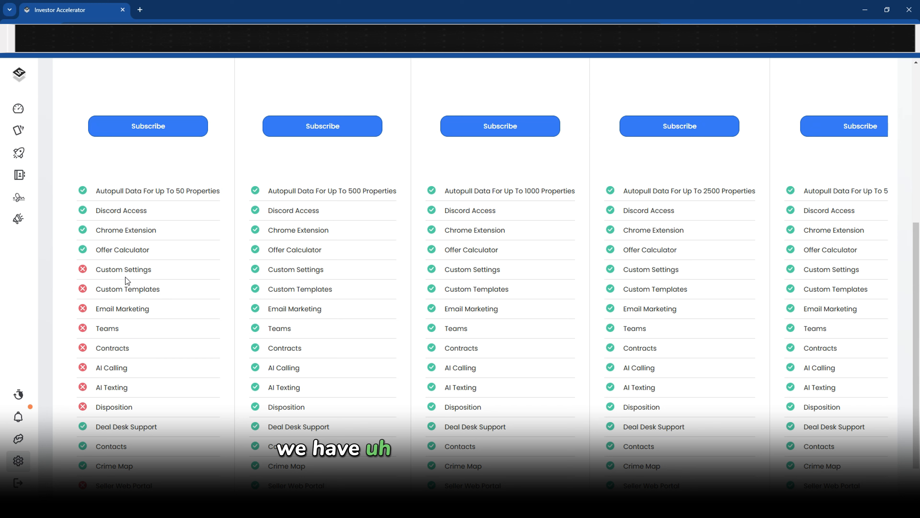
drag(95, 269, 133, 382)
click(95, 273)
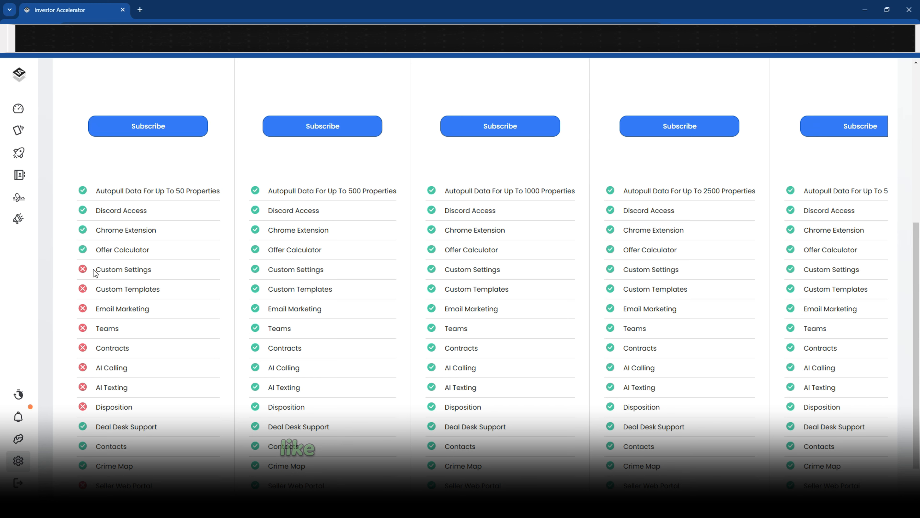
drag(95, 289, 163, 291)
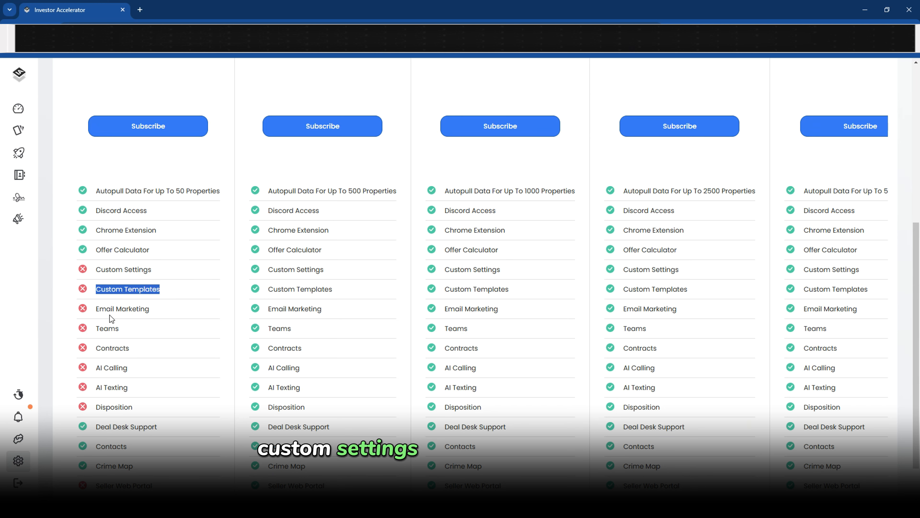
drag(96, 328, 120, 329)
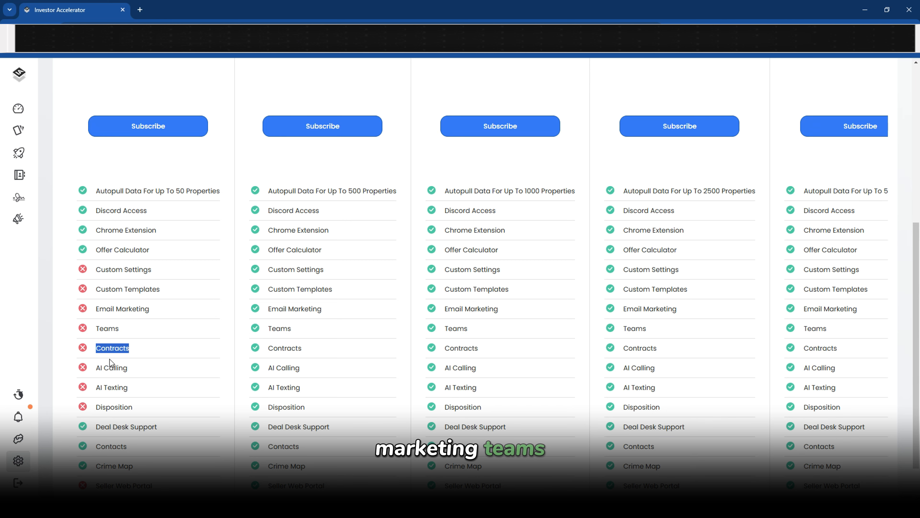
drag(97, 367, 117, 398)
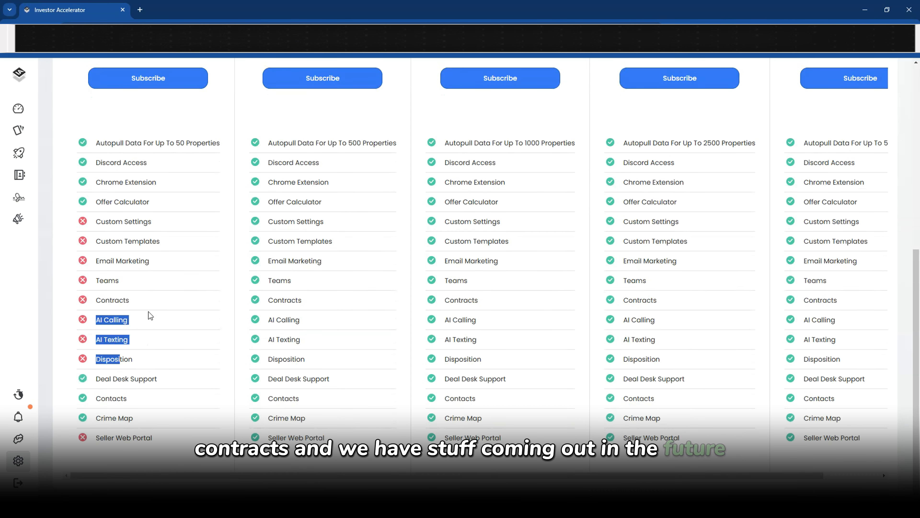
scroll(148, 313, up, 6)
drag(122, 194, 178, 200)
scroll(355, 187, down, 3)
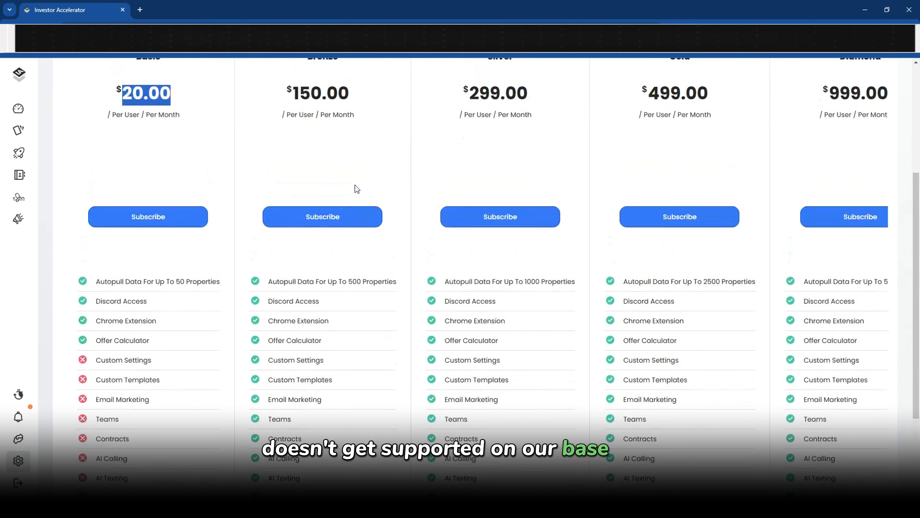
scroll(417, 177, up, 4)
Switch to annual pricing and highlight the Bronze plan's 500-property limit, AI features and card
click(478, 170)
scroll(414, 282, down, 7)
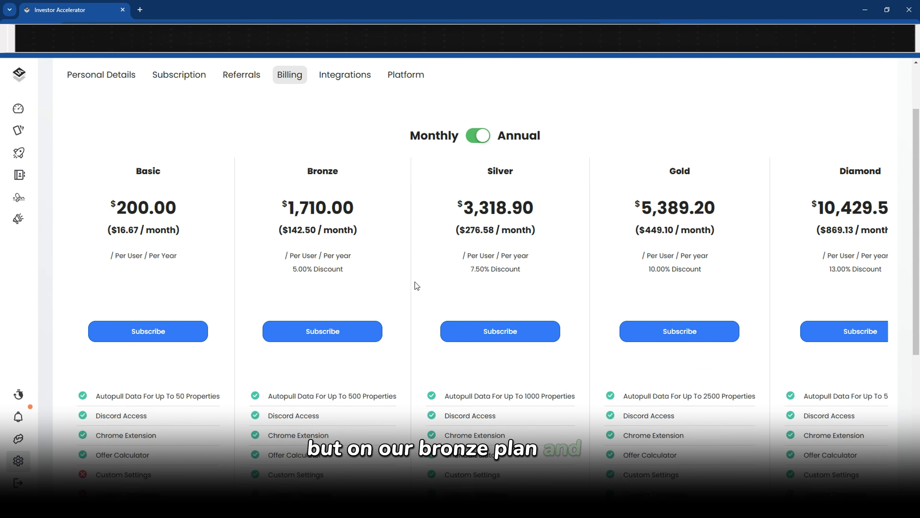
drag(346, 141, 360, 145)
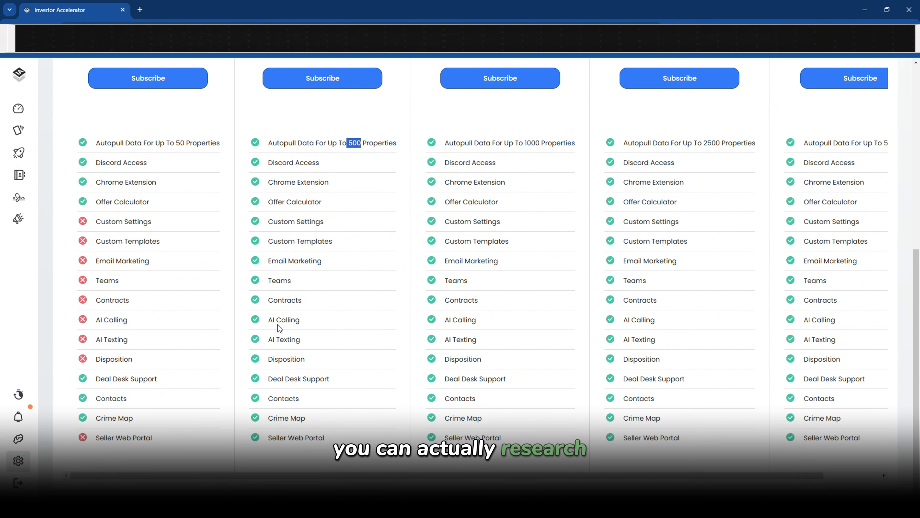
drag(268, 320, 366, 352)
click(450, 319)
drag(450, 319, 477, 320)
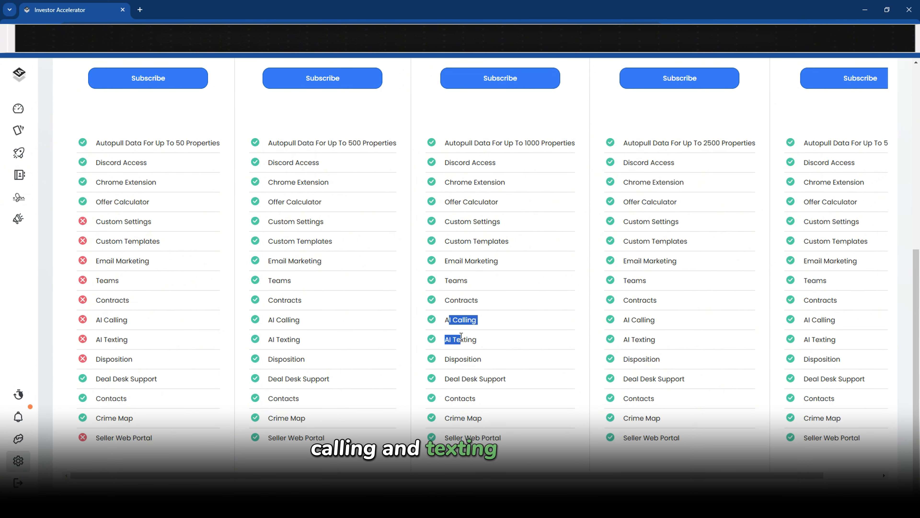
scroll(319, 123, up, 5)
drag(312, 115, 468, 103)
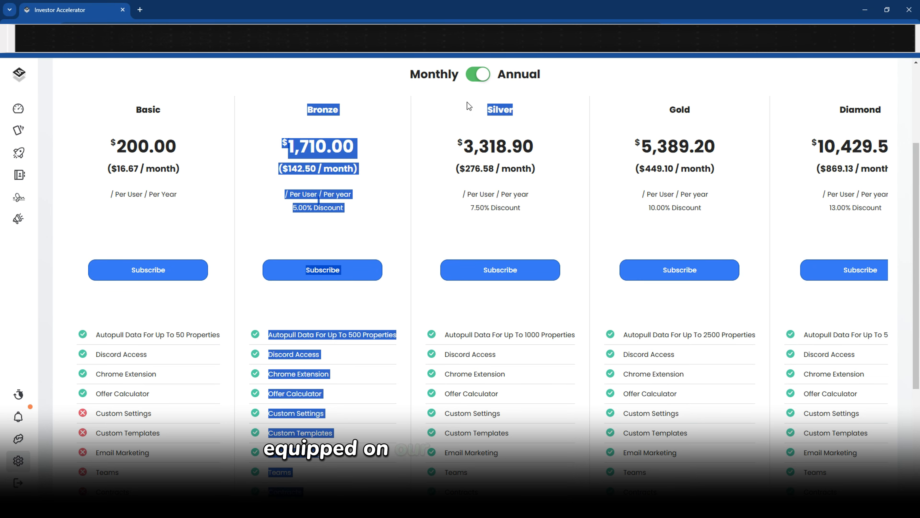
click(506, 107)
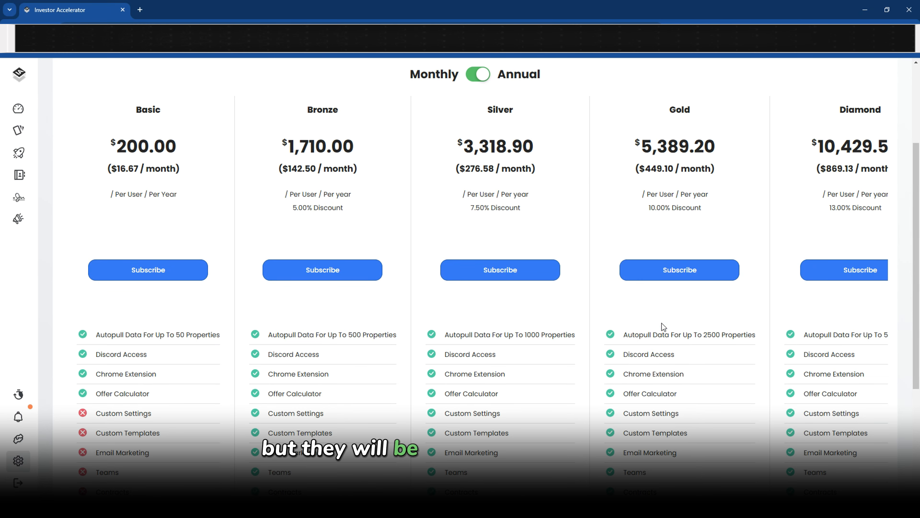
scroll(663, 326, down, 5)
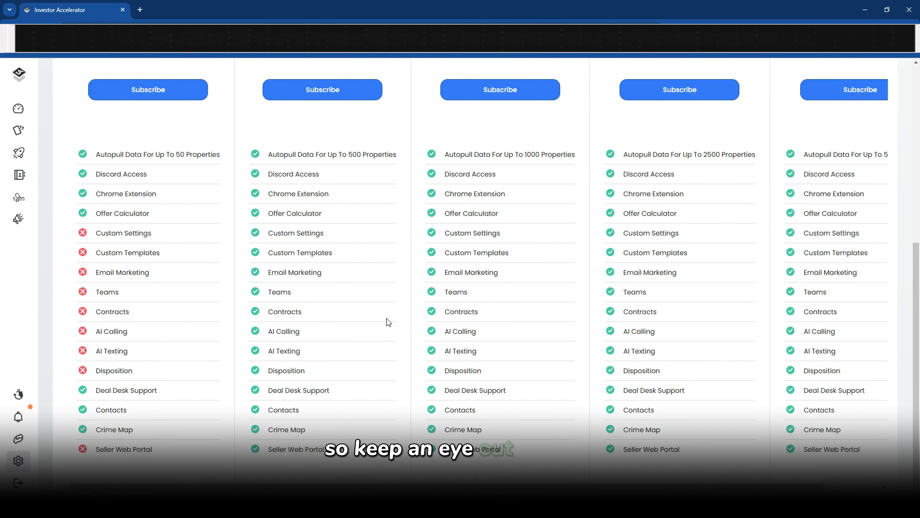
scroll(387, 318, up, 9)
Open the integrations page and highlight the unconnected Docusign integration
click(354, 154)
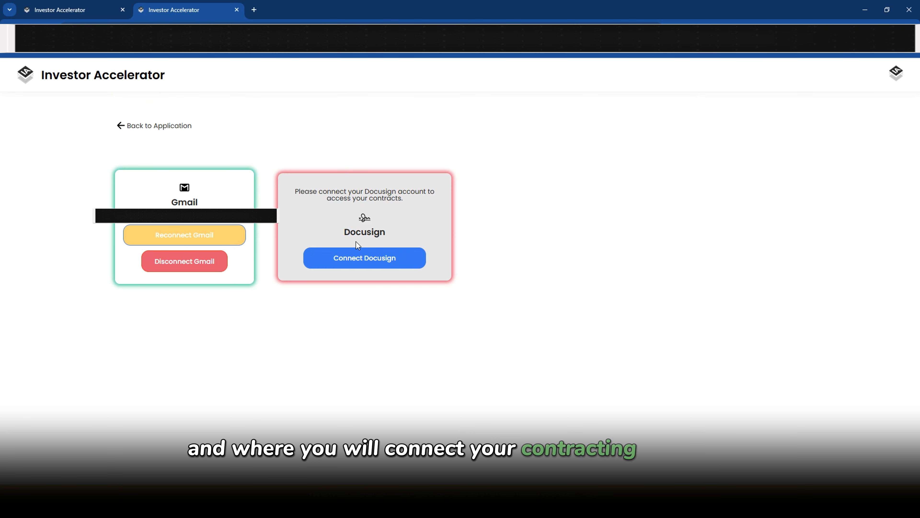
double_click(365, 232)
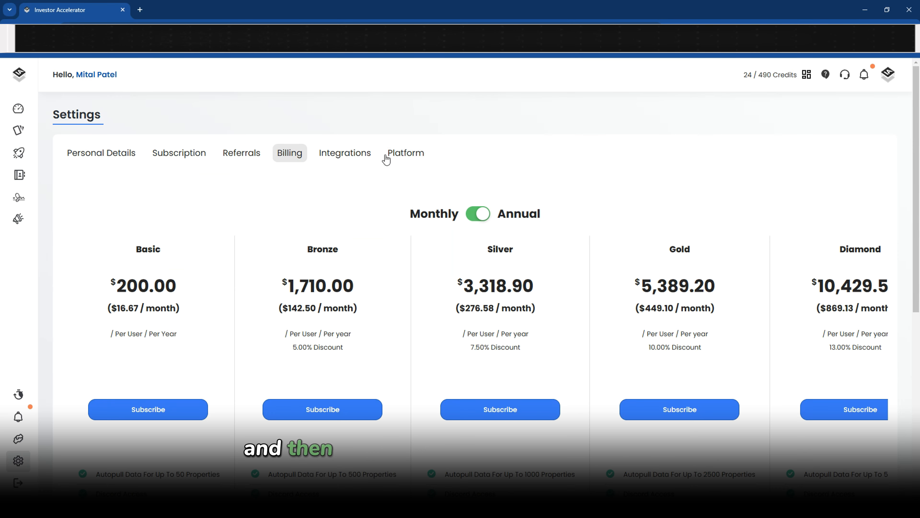
Back in platform settings, highlight Property Management, Vacancy, Capital Improvements and the $10,000 JV Fee
click(397, 156)
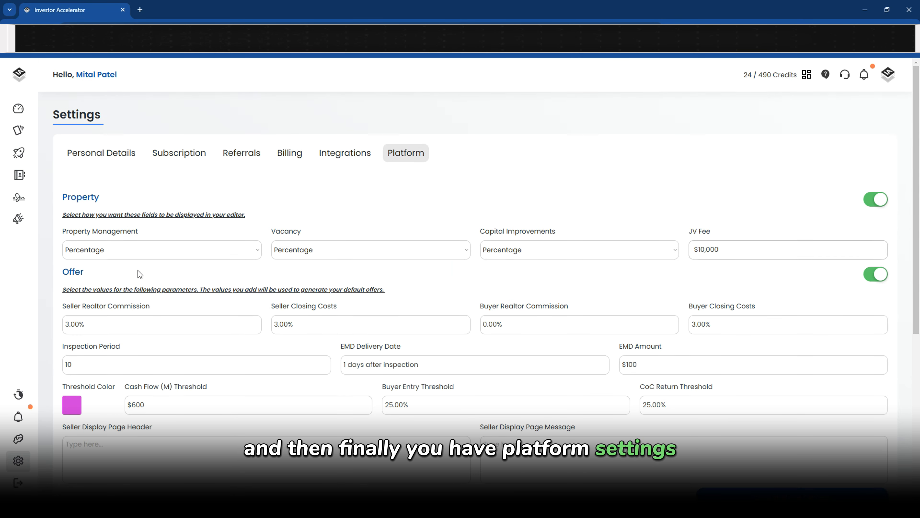
scroll(138, 274, down, 3)
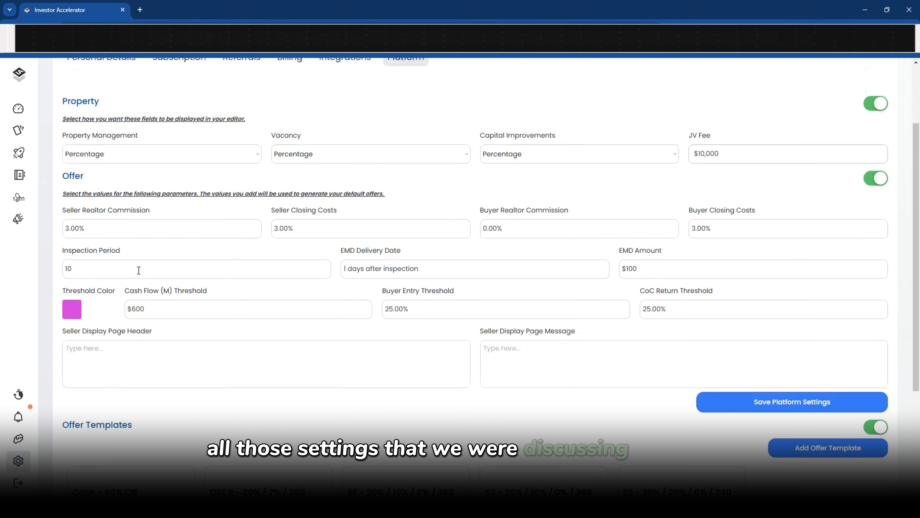
drag(60, 135, 110, 130)
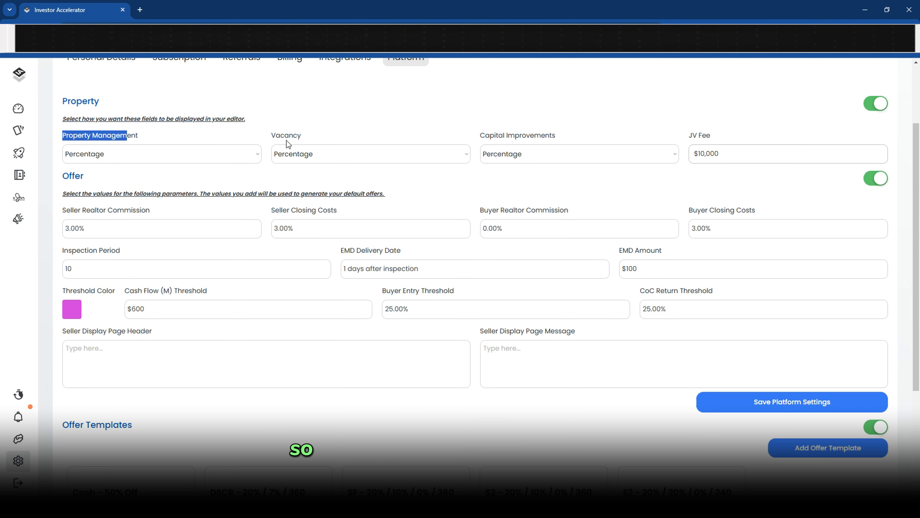
drag(271, 135, 300, 136)
drag(486, 135, 550, 135)
click(170, 160)
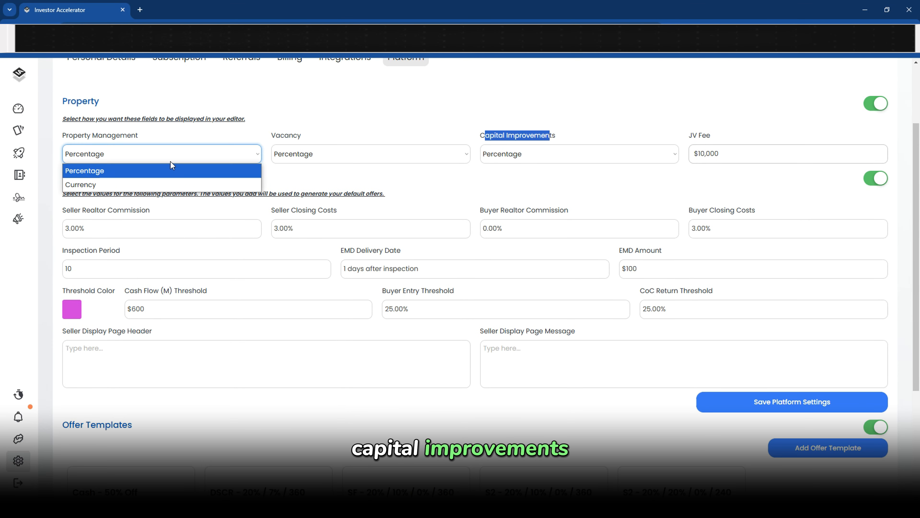
click(384, 130)
click(732, 155)
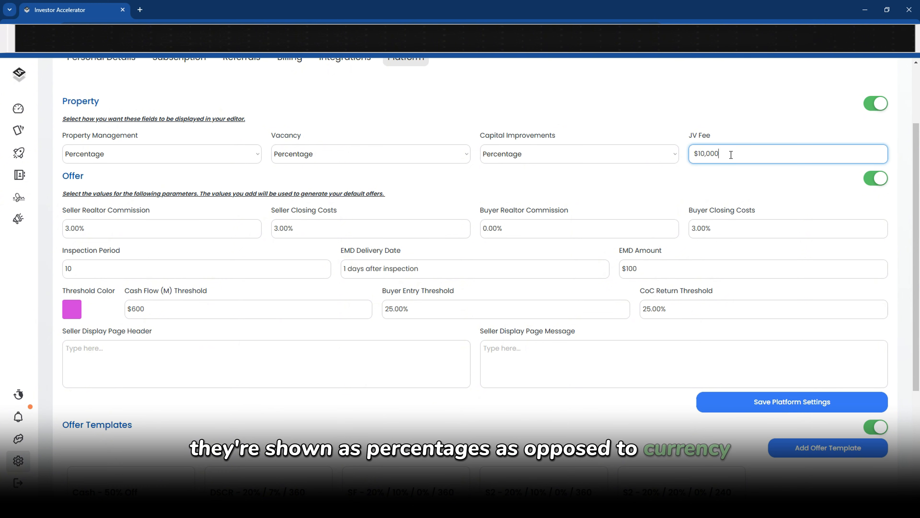
drag(731, 155, 652, 156)
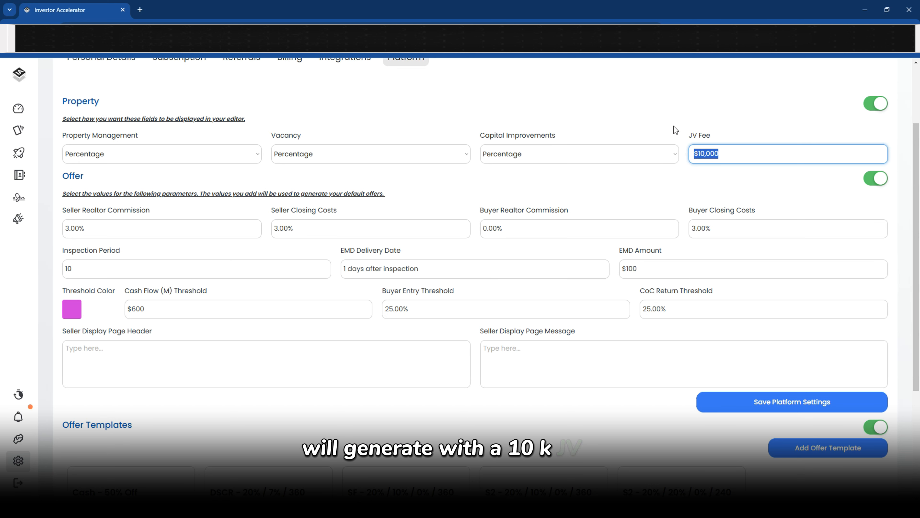
Highlight the 3.00% seller commission, 3.00% closing costs, 10-day inspection and $100 EMD, then open My Properties
drag(91, 228, 54, 224)
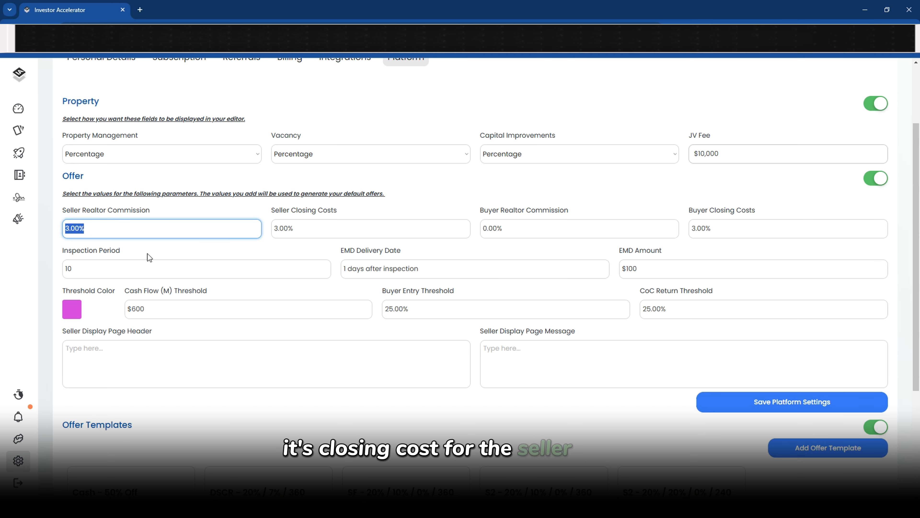
drag(506, 210, 454, 227)
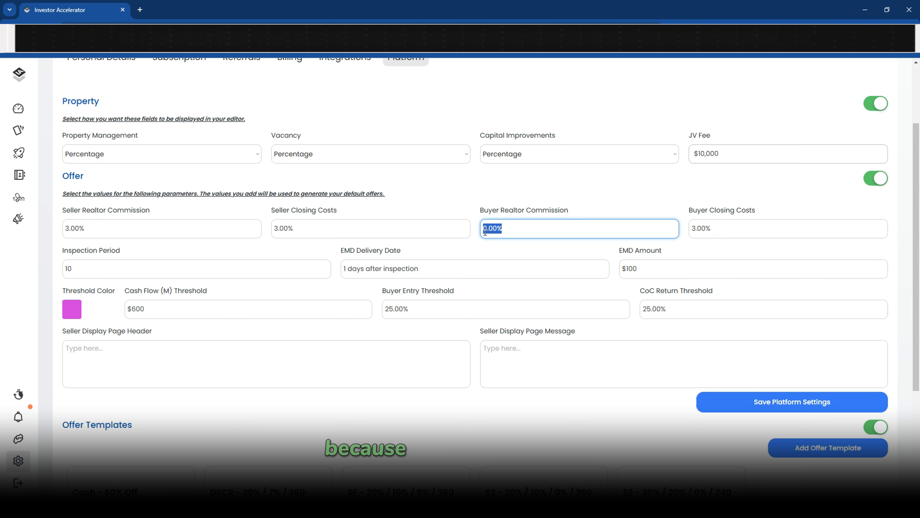
drag(716, 230, 670, 215)
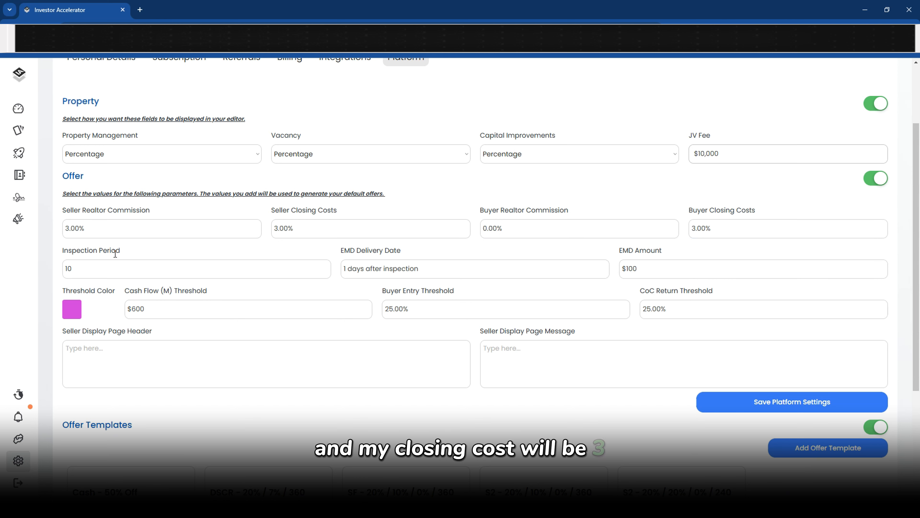
drag(95, 266, 119, 250)
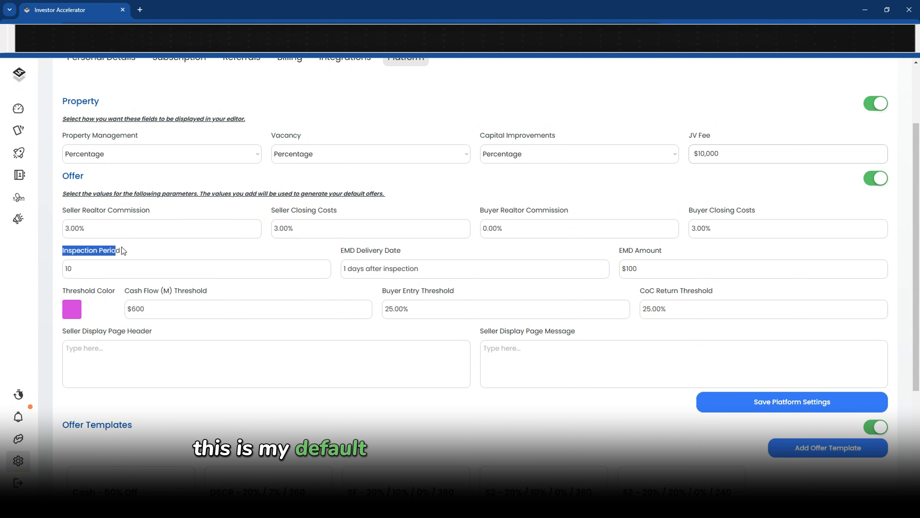
drag(341, 250, 396, 251)
drag(615, 254, 526, 270)
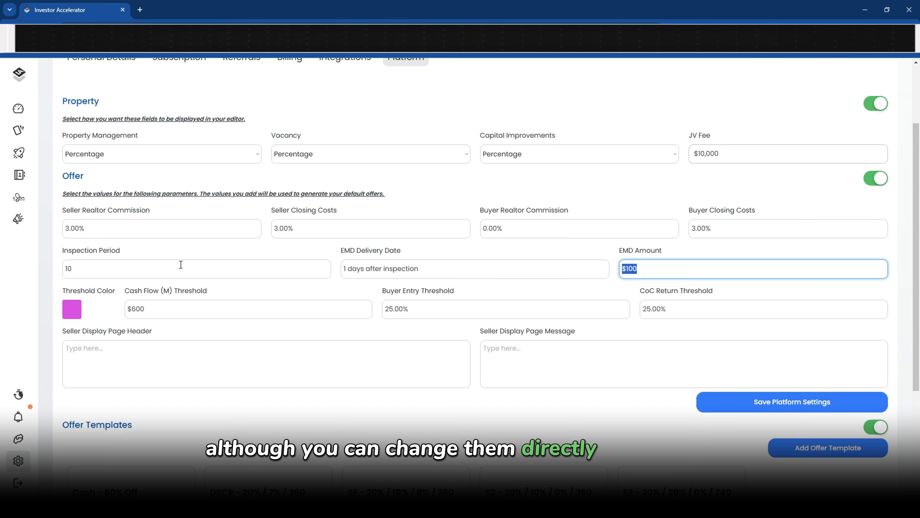
click(83, 287)
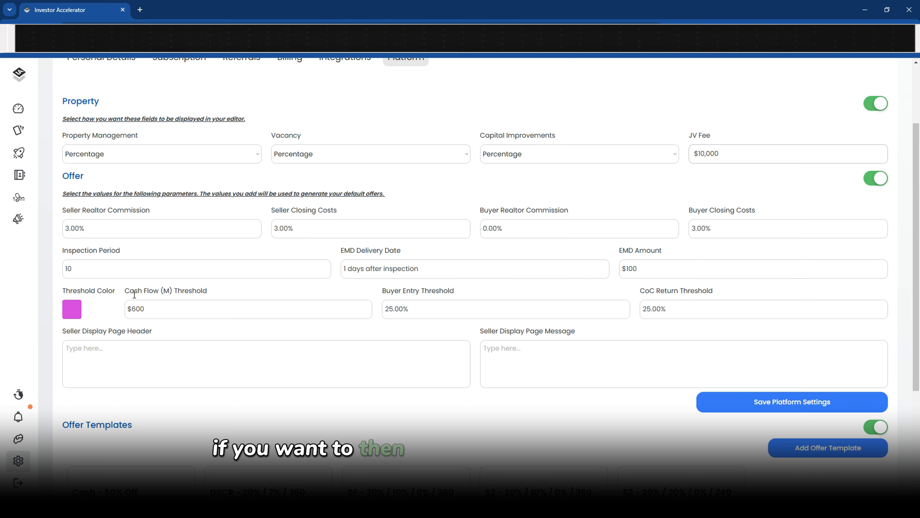
drag(139, 292, 661, 292)
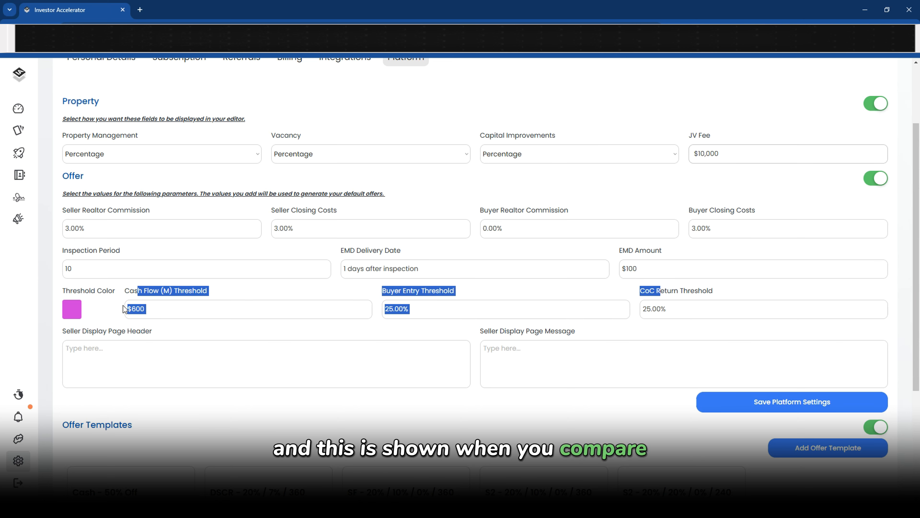
click(18, 130)
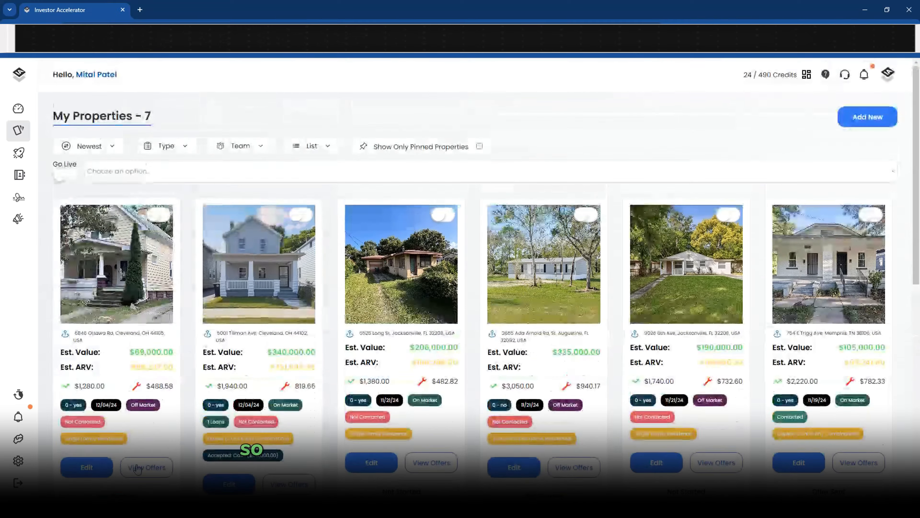
click(145, 464)
click(125, 370)
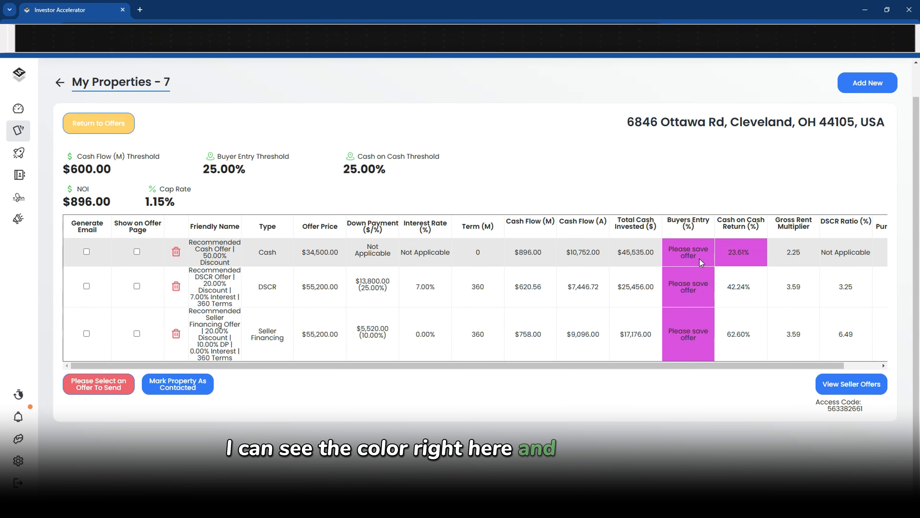
mouse_move(752, 288)
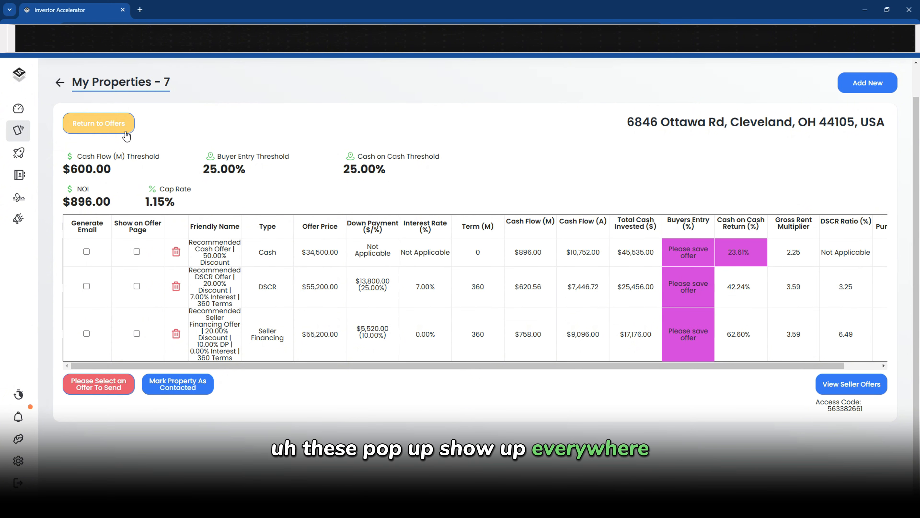
In platform settings, point out the Seller Display Page Header and related labels
click(26, 464)
scroll(109, 290, down, 3)
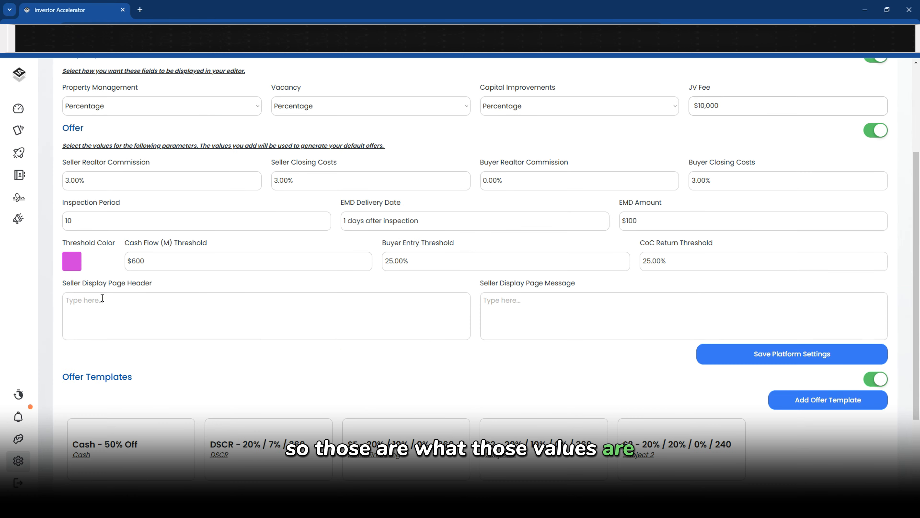
click(108, 283)
drag(65, 287, 166, 293)
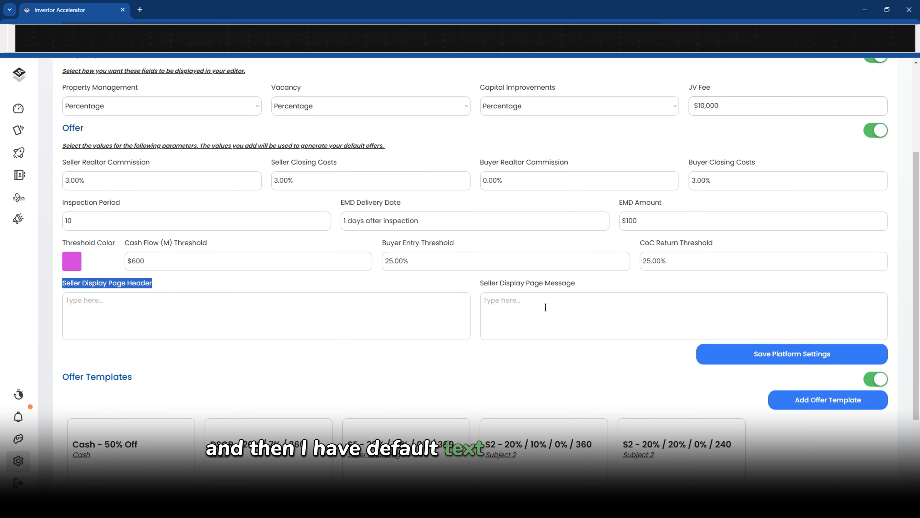
drag(481, 284, 506, 284)
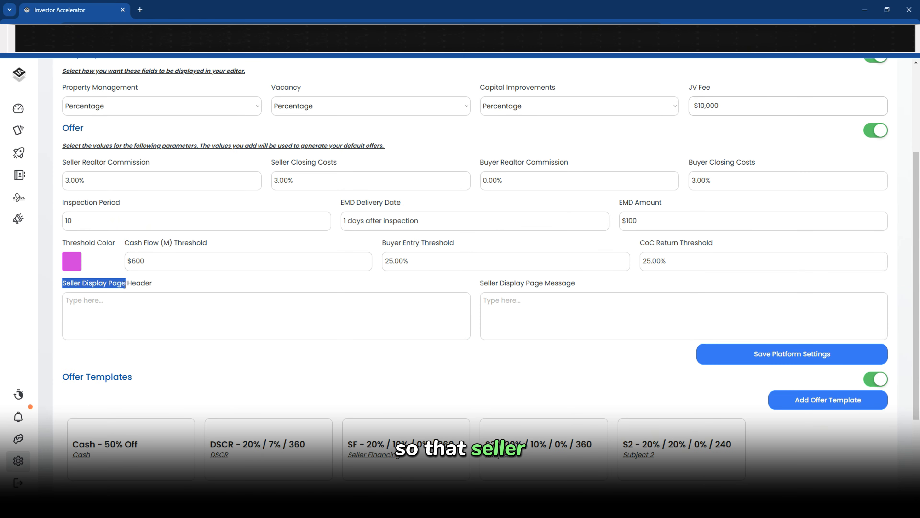
click(114, 308)
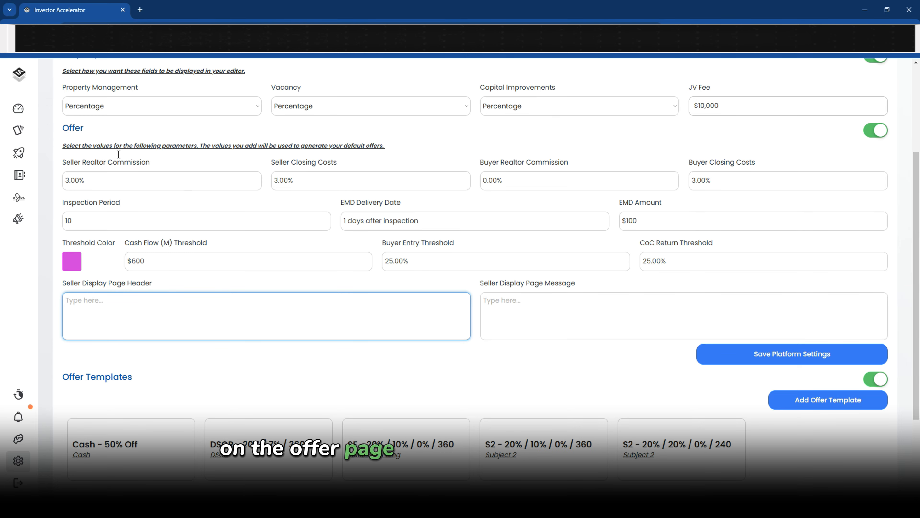
click(26, 133)
scroll(183, 287, down, 6)
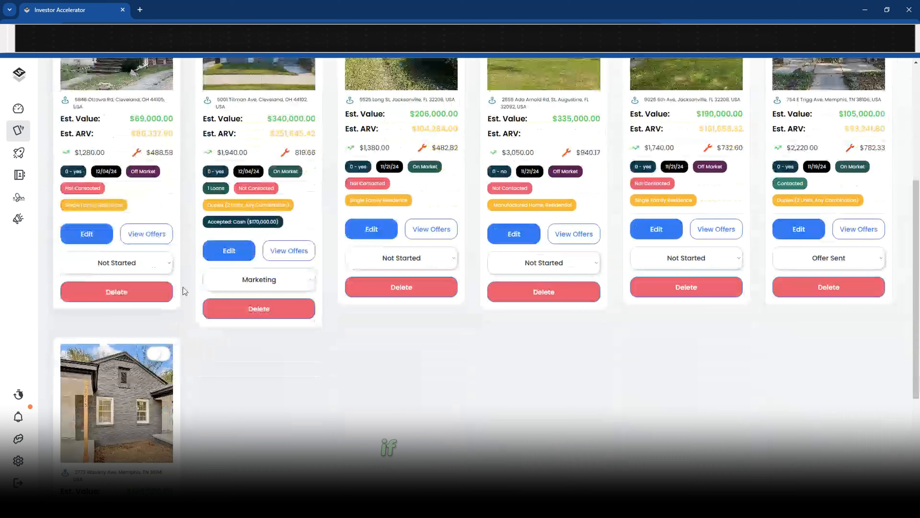
click(289, 249)
scroll(281, 361, down, 2)
click(97, 397)
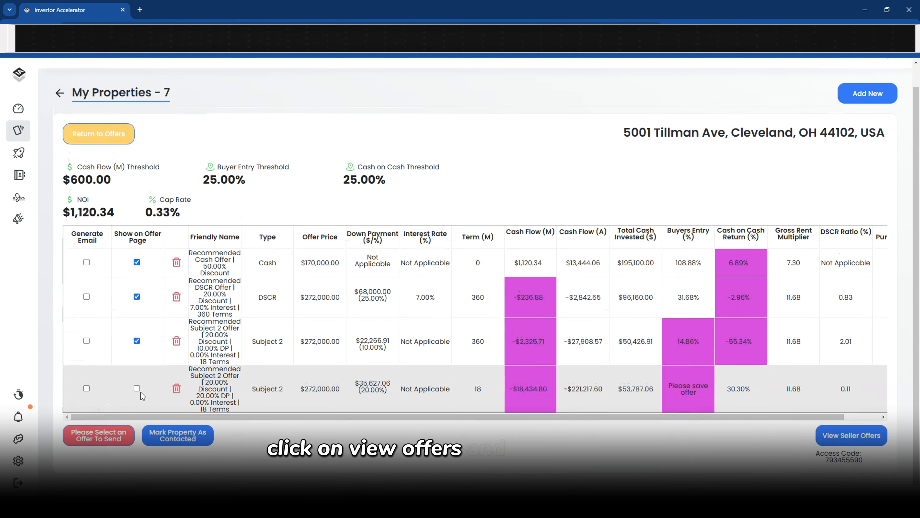
click(852, 427)
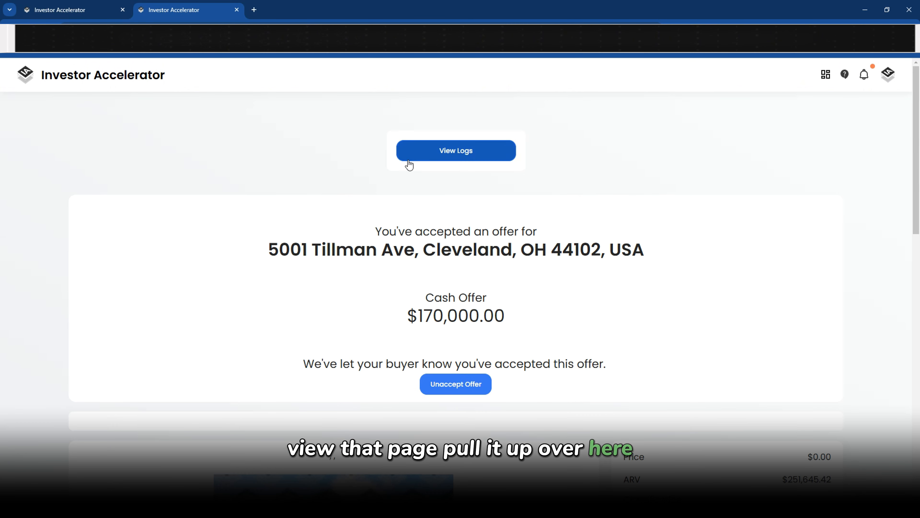
Unaccept the cash offer, highlight the default page wording, and return to the comparison tab
click(446, 385)
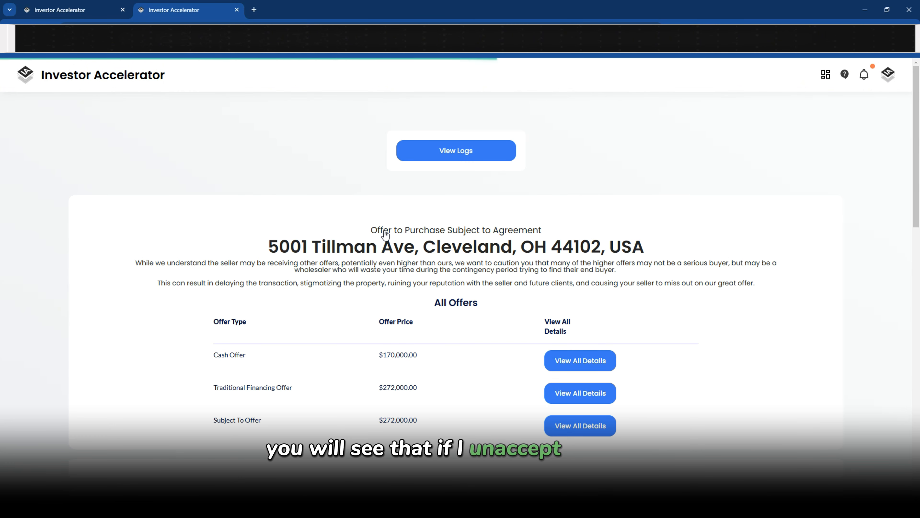
drag(375, 230, 544, 228)
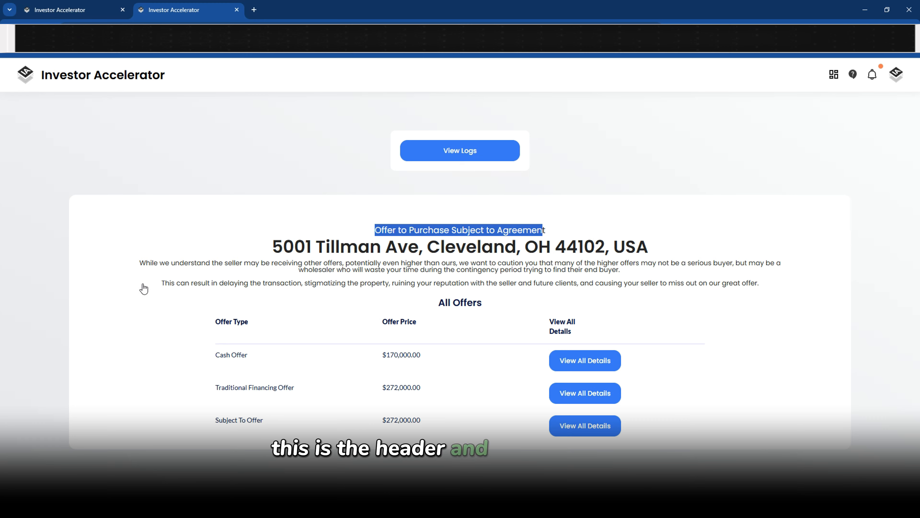
drag(144, 288, 698, 290)
click(75, 14)
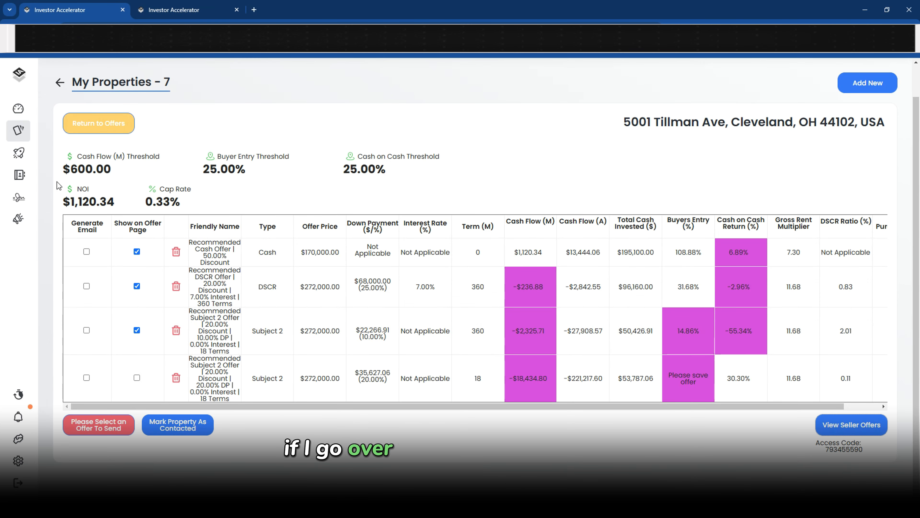
Set the seller page header to 'asdas' and the message to '675676', then save
click(19, 459)
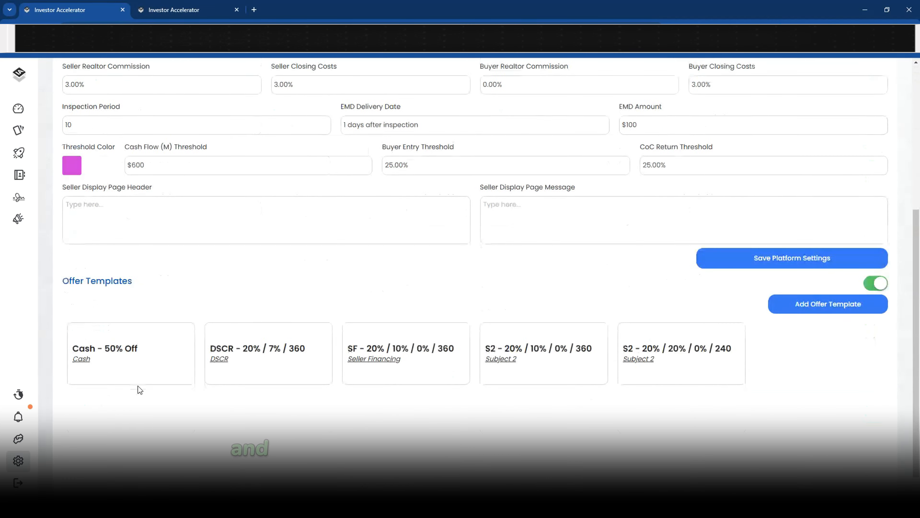
click(154, 227)
text(asdas)
click(604, 215)
text(6756)
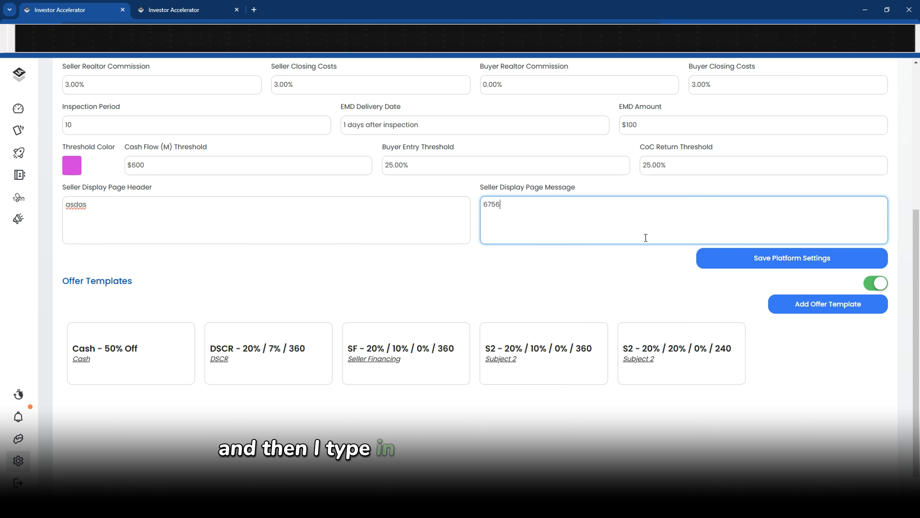
text(76)
click(756, 258)
Check the custom header and message on the seller offer page
click(208, 10)
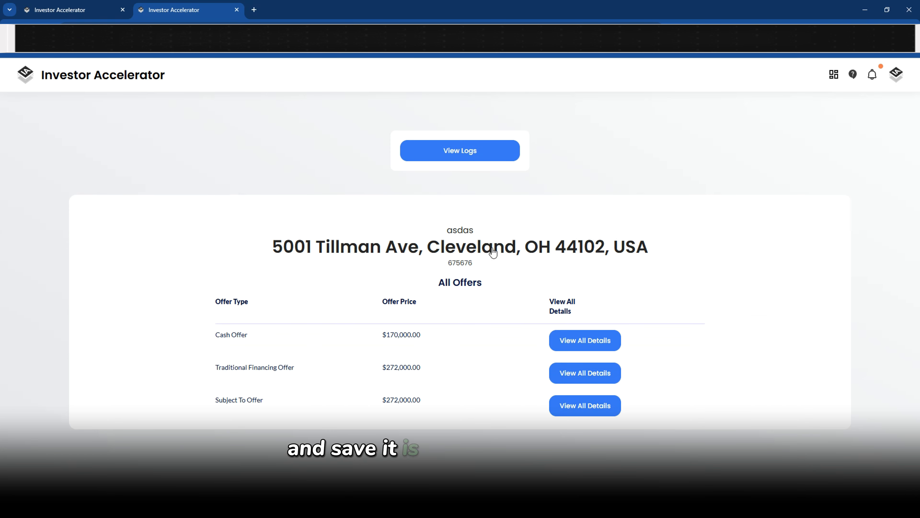
drag(471, 236, 447, 263)
double_click(473, 264)
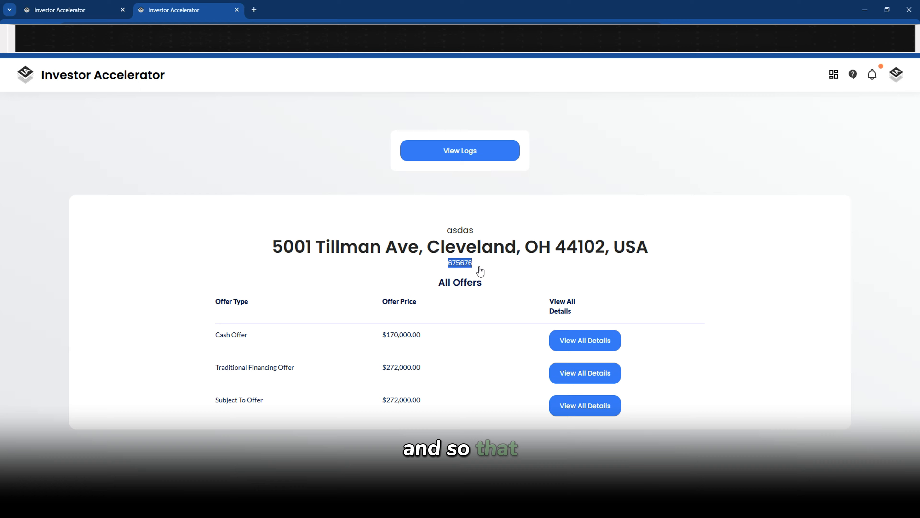
Clear the seller page header and message fields and save the platform settings again
click(72, 10)
drag(161, 240, 63, 207)
key(BackSpace)
drag(559, 210, 484, 204)
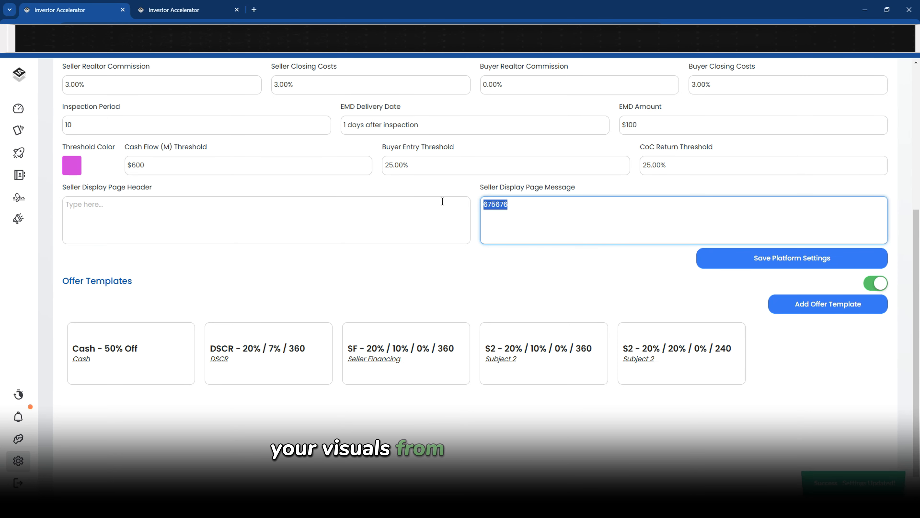
key(BackSpace)
click(751, 260)
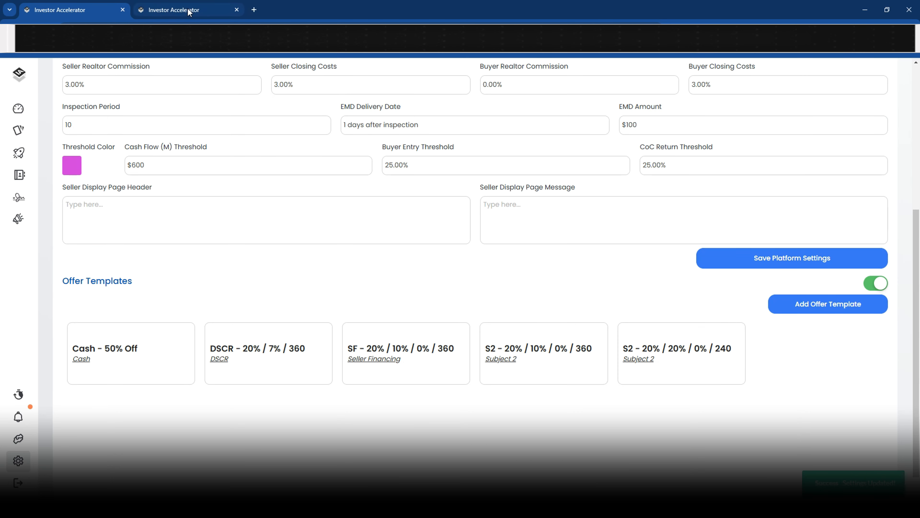
Confirm the default heading is restored and accept the Tillman Ave cash offer again
click(217, 10)
drag(319, 231, 578, 247)
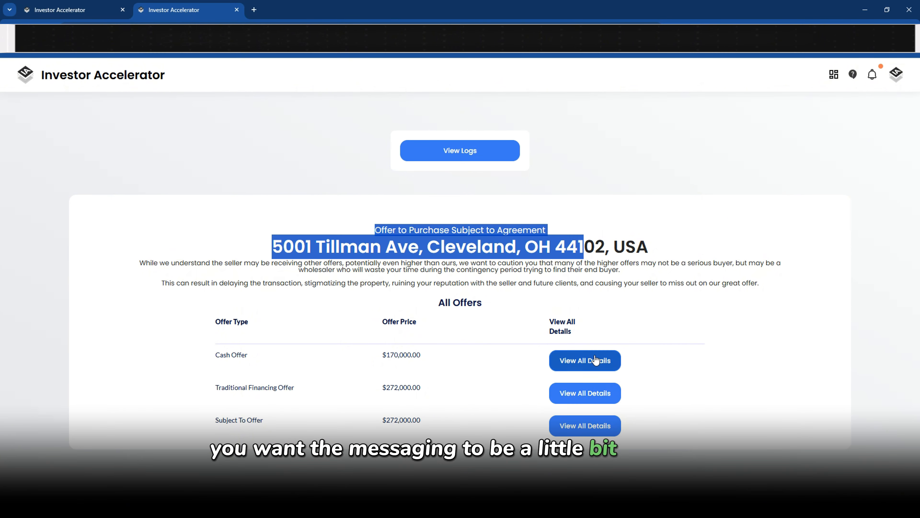
click(585, 360)
click(398, 314)
click(73, 5)
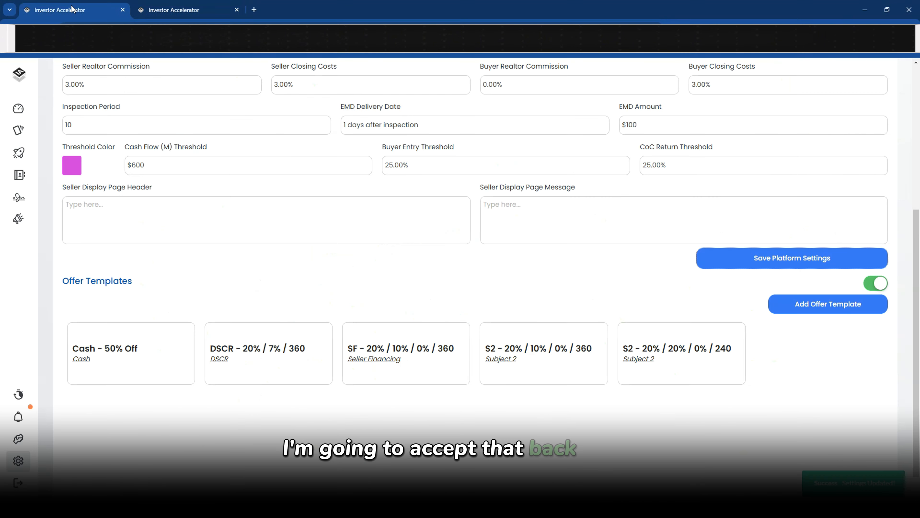
Review the Cash - 50% Off and DSCR offer templates, closing both without changes
scroll(314, 261, down, 1)
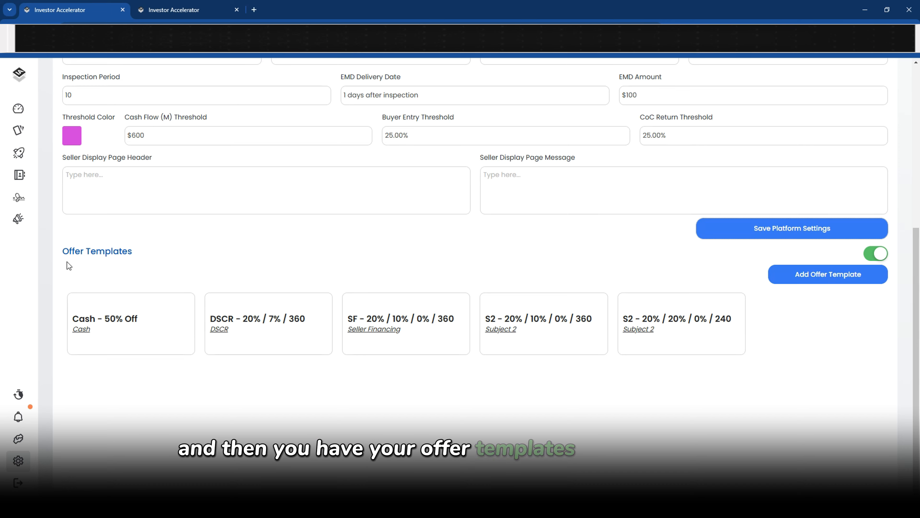
click(102, 334)
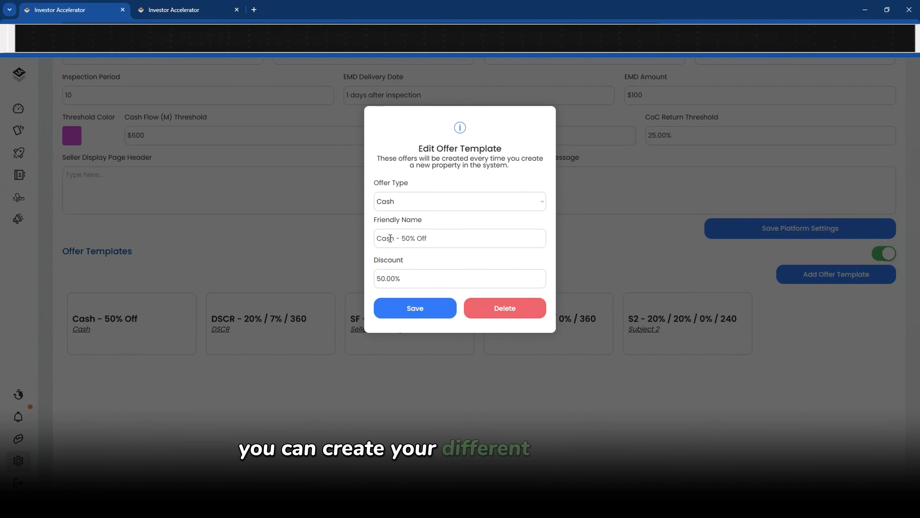
click(393, 203)
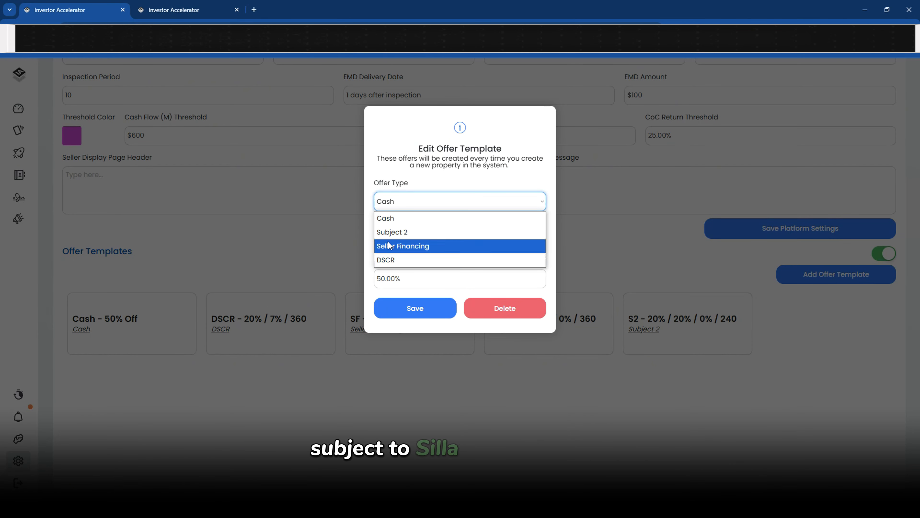
click(392, 220)
drag(433, 237, 373, 251)
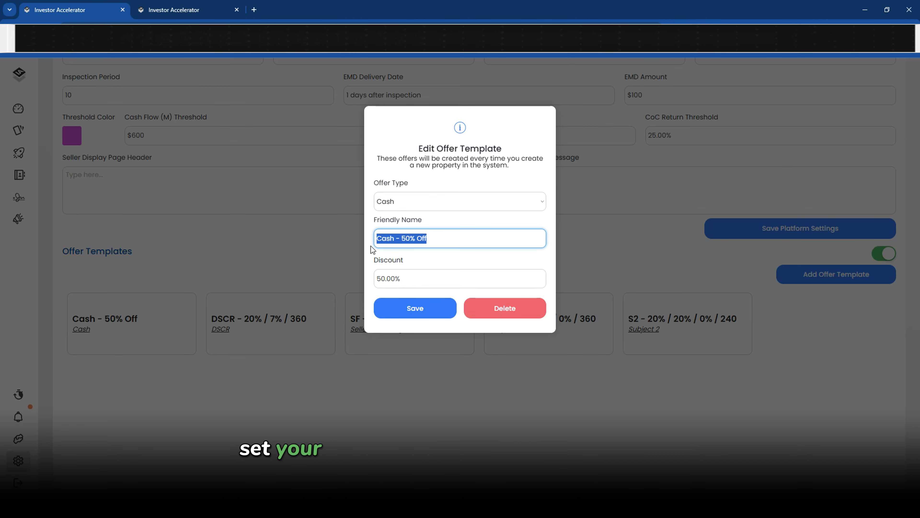
click(292, 301)
click(294, 316)
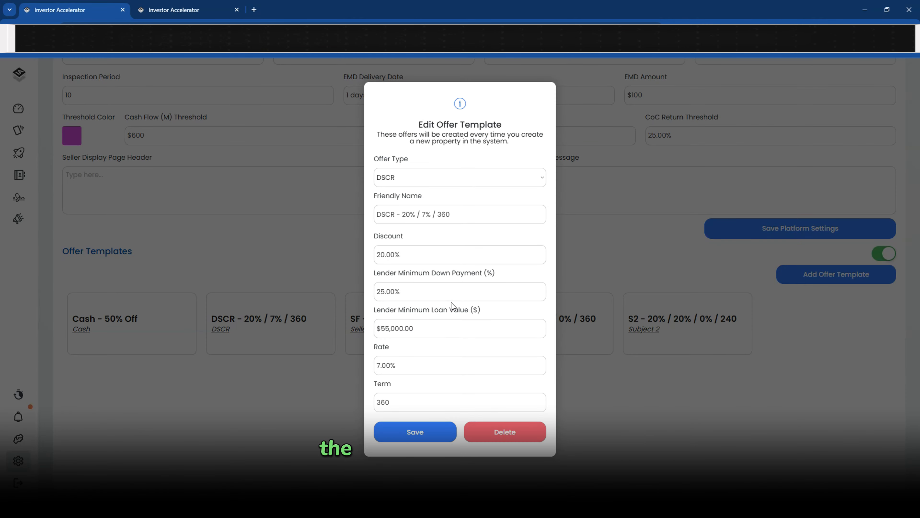
click(300, 237)
scroll(303, 230, up, 1)
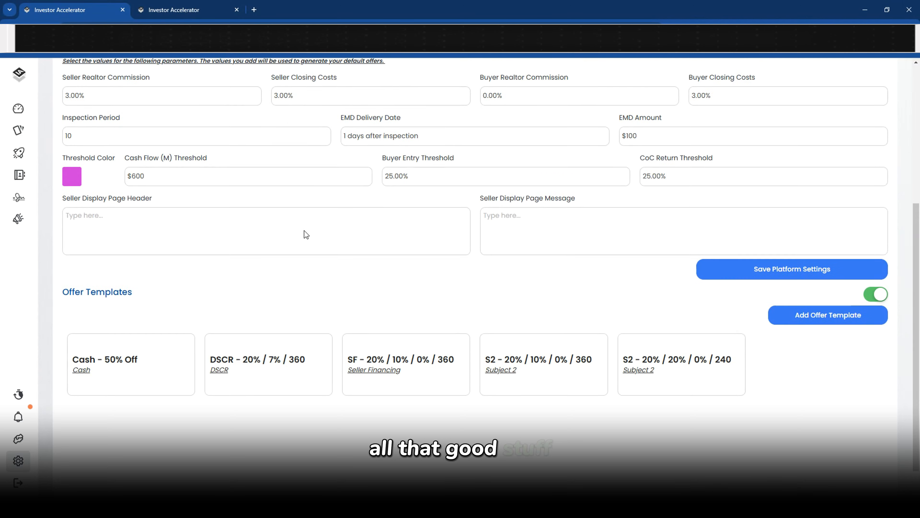
scroll(304, 230, down, 1)
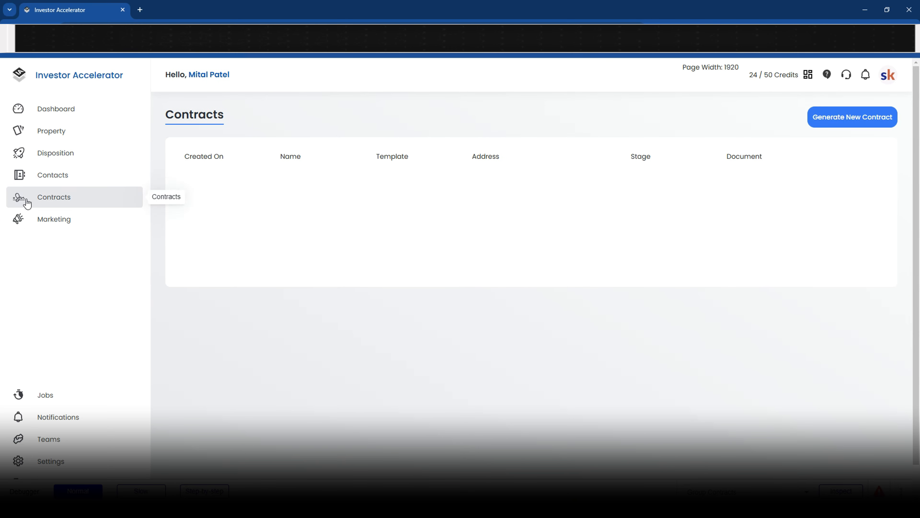
Start a new contract titled 'Purchase and Sale Agreement for XYZ Property' on the 001.TX template
click(875, 123)
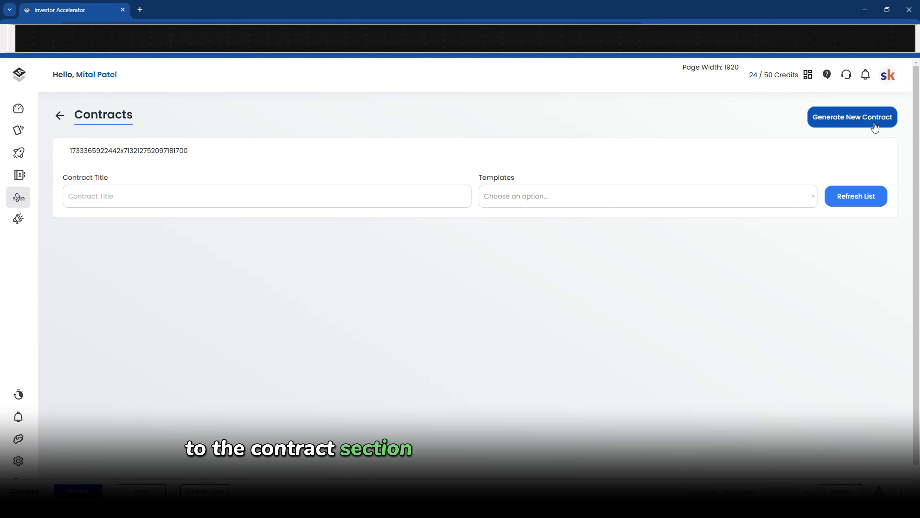
click(113, 204)
text(Pu)
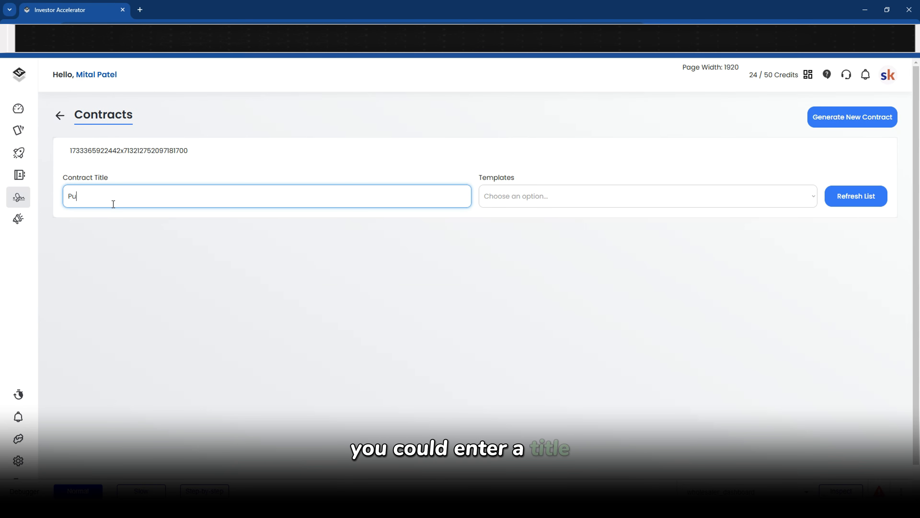
text(rchase and Sale A)
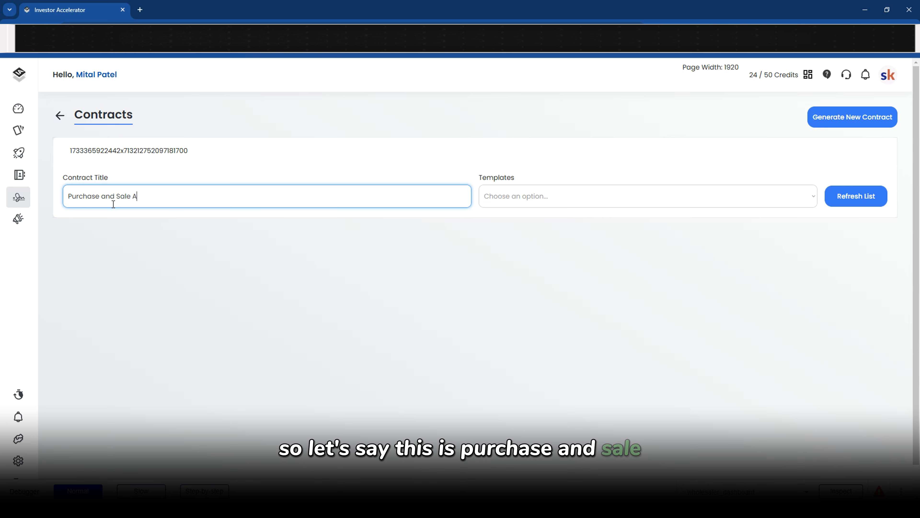
text(gree)
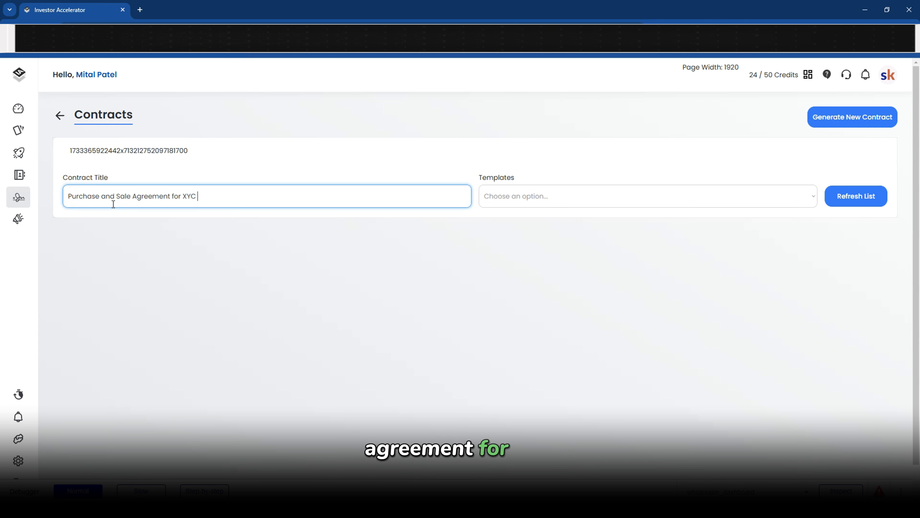
text(ment for XYZ Property)
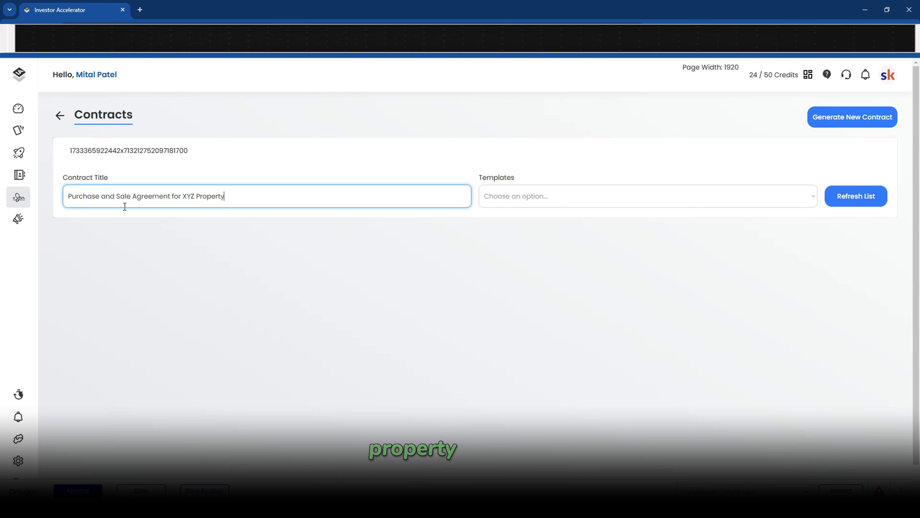
click(486, 200)
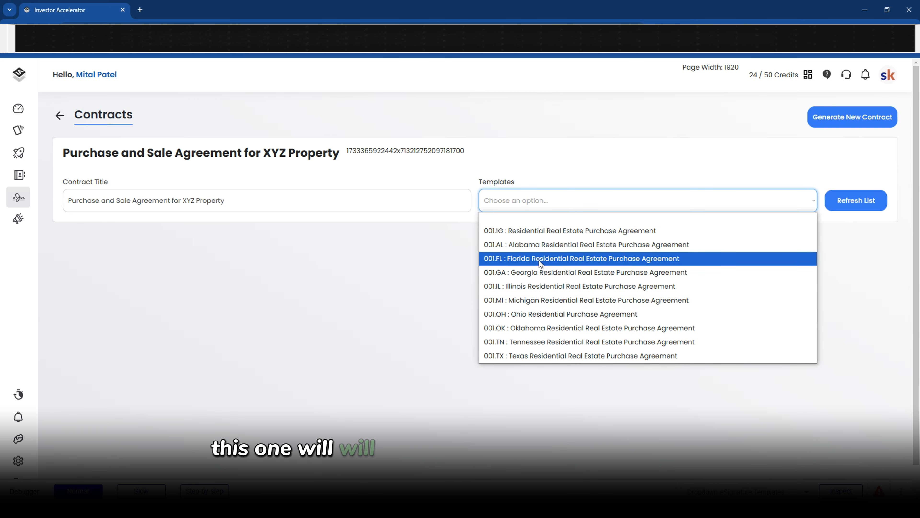
click(543, 356)
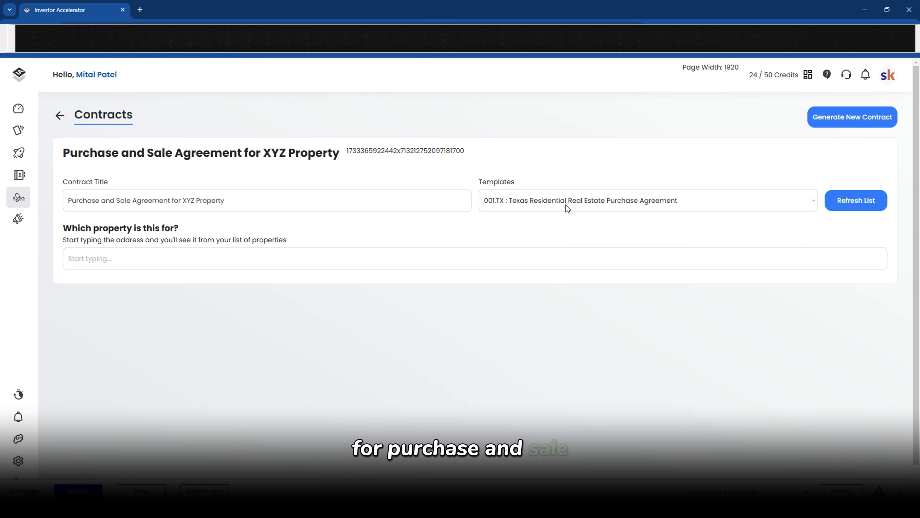
Link the contract to the Columbus property found by searching 'txtexas10'
click(426, 263)
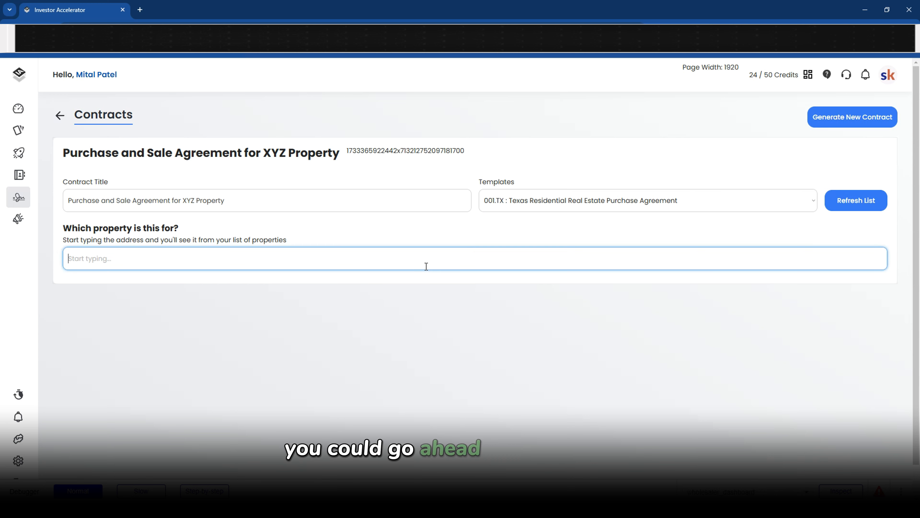
text(txaa)
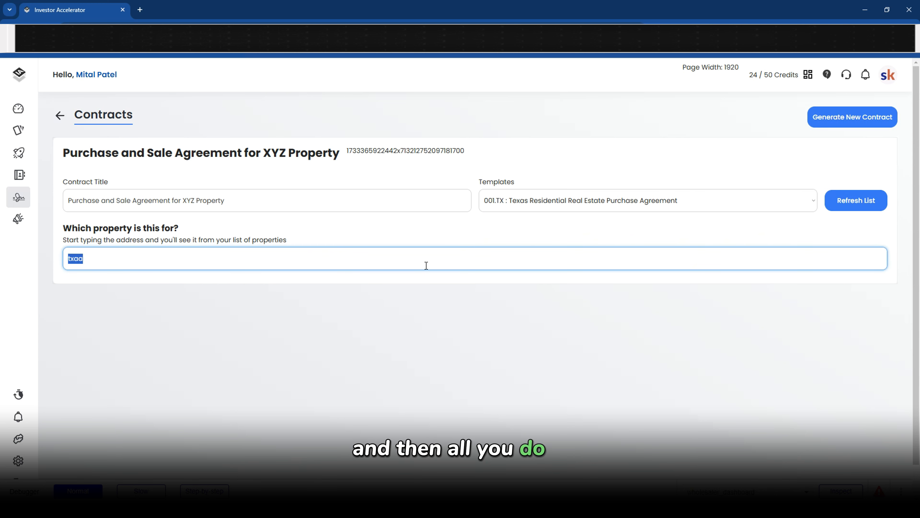
text(texas)
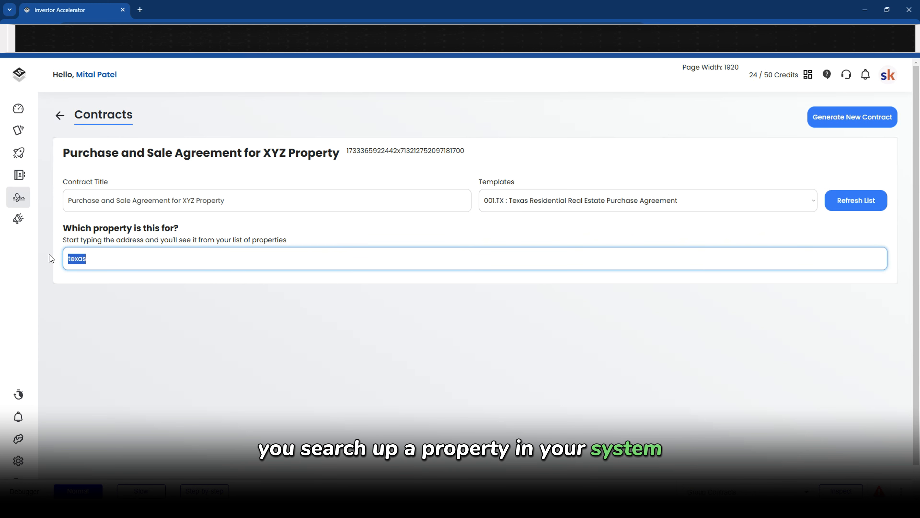
text(10)
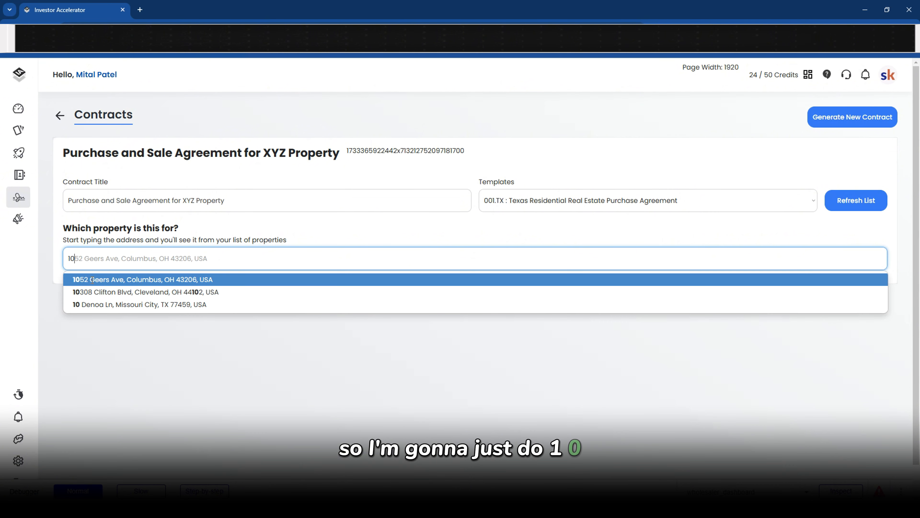
click(92, 279)
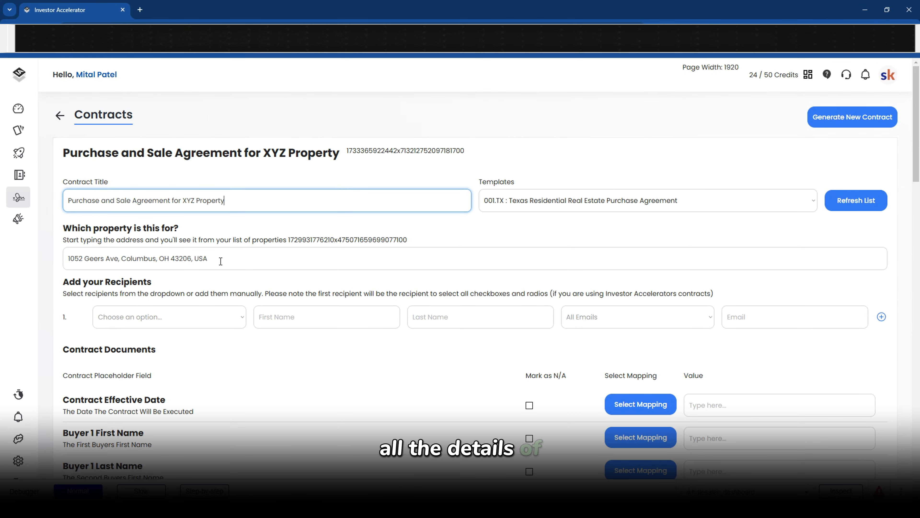
Add the account owner from saved contacts as the first recipient
scroll(221, 276, down, 2)
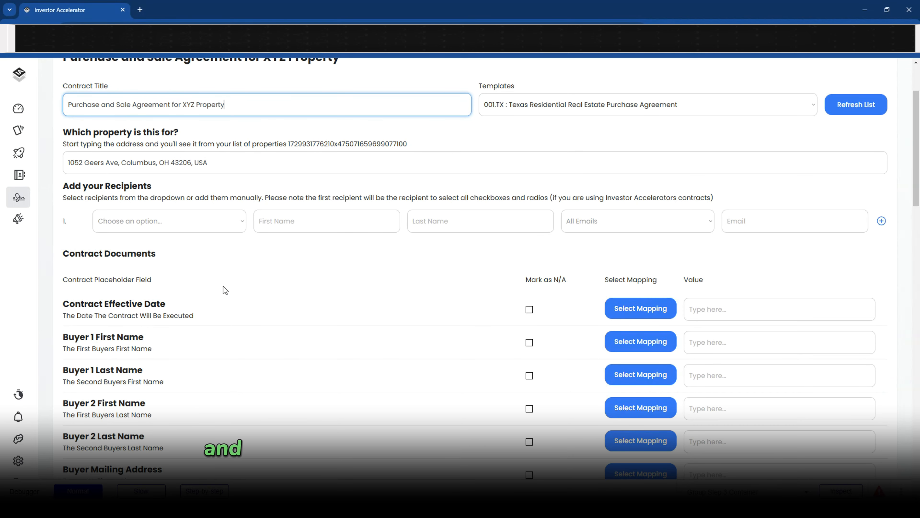
scroll(222, 286, down, 1)
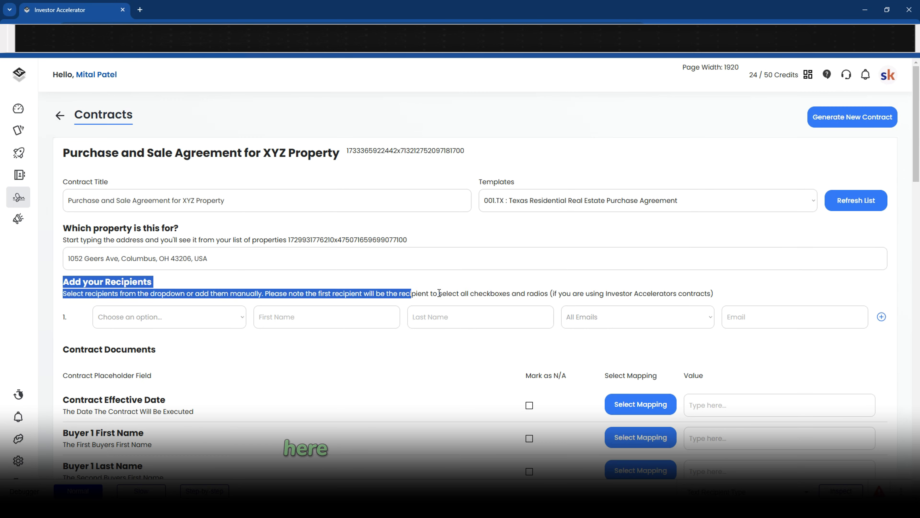
click(156, 316)
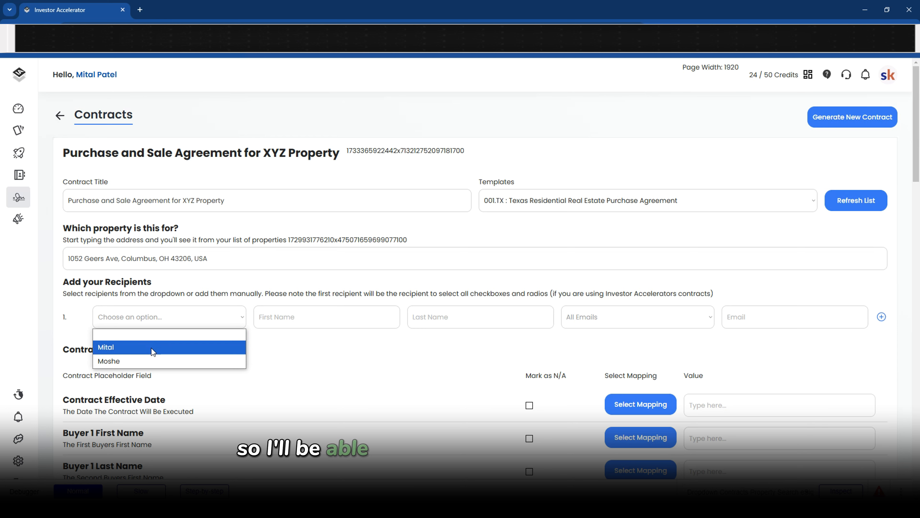
click(151, 347)
Add a second saved contact as recipient and clear that contact's e-mail address
click(882, 317)
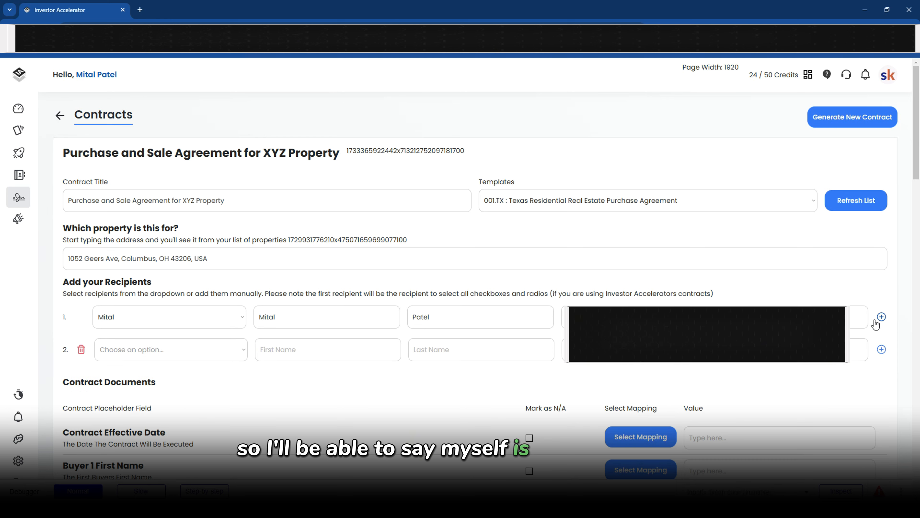
click(185, 349)
click(129, 392)
click(407, 351)
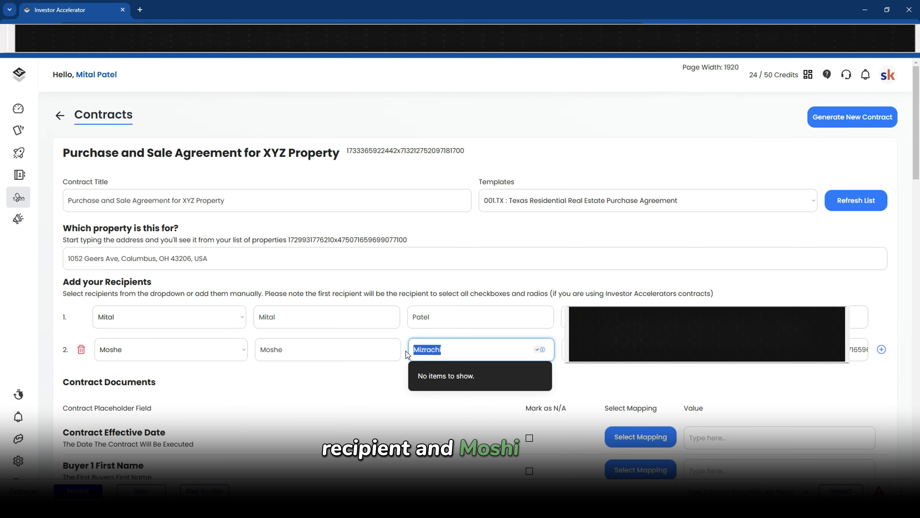
key(Tab)
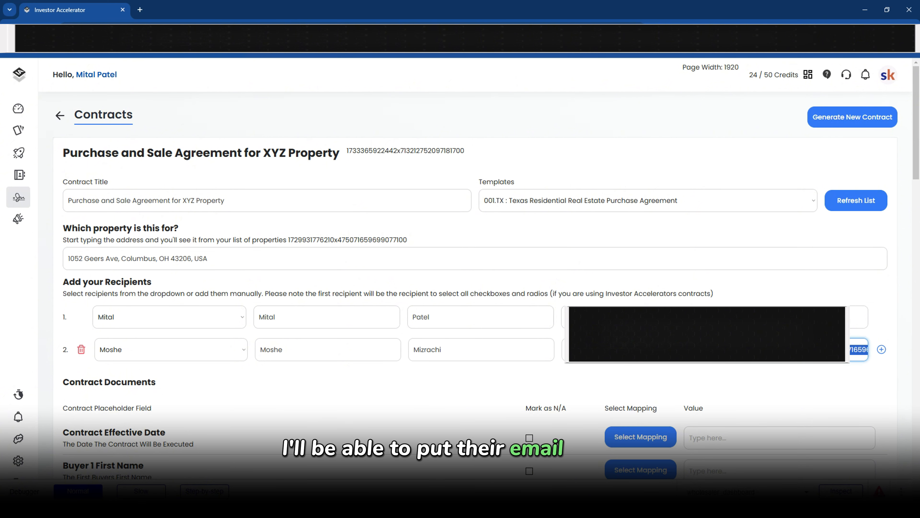
key(BackSpace)
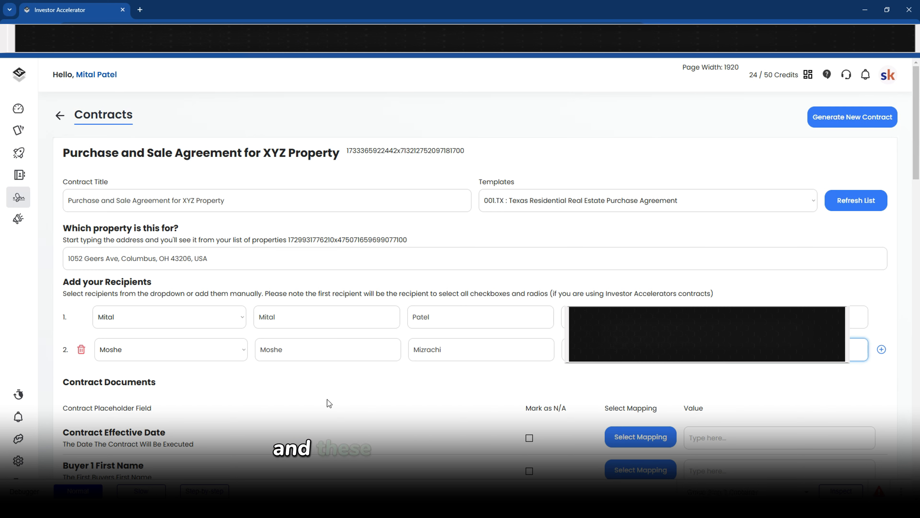
Map Contract Effective Date to today's date, 12/04/2024
scroll(280, 403, down, 5)
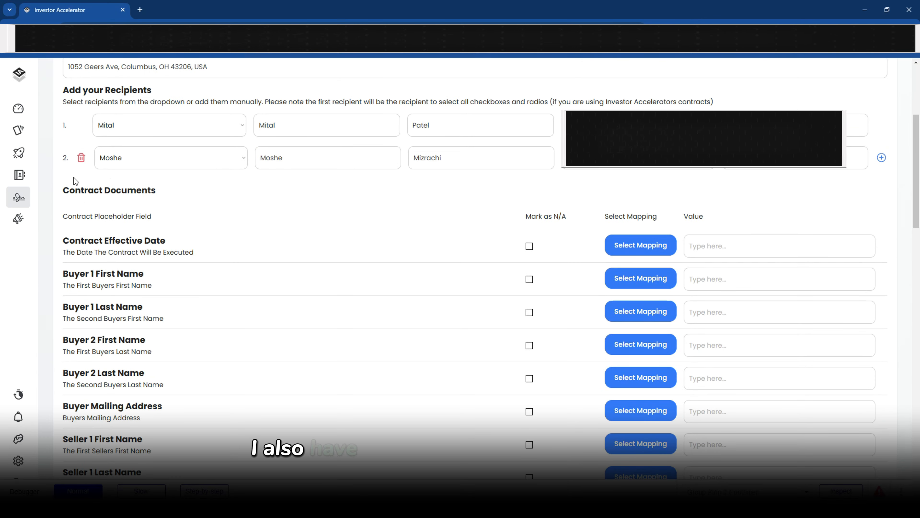
scroll(81, 232, down, 4)
scroll(91, 246, up, 3)
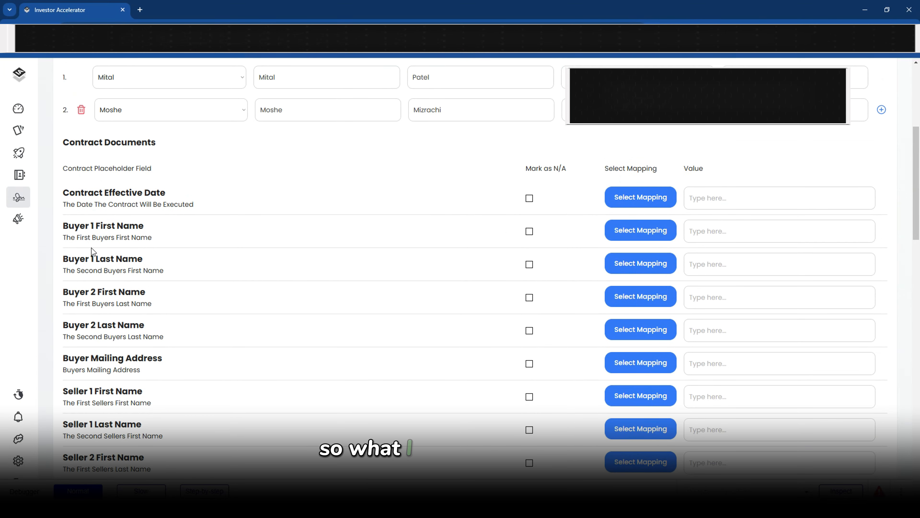
triple_click(72, 194)
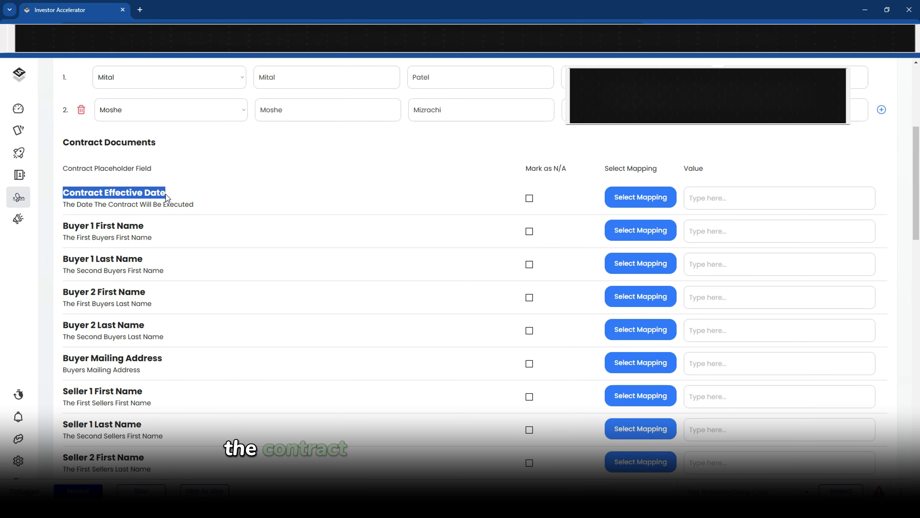
click(710, 203)
click(653, 197)
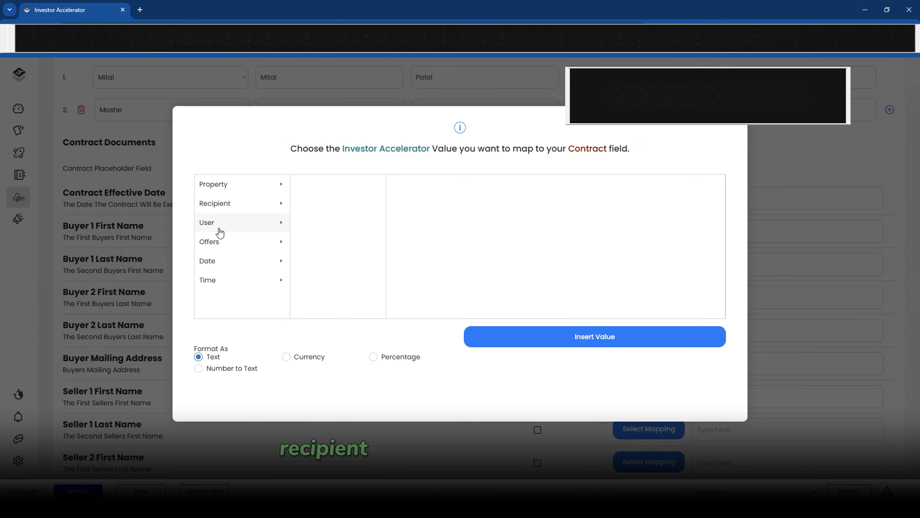
click(222, 263)
click(358, 192)
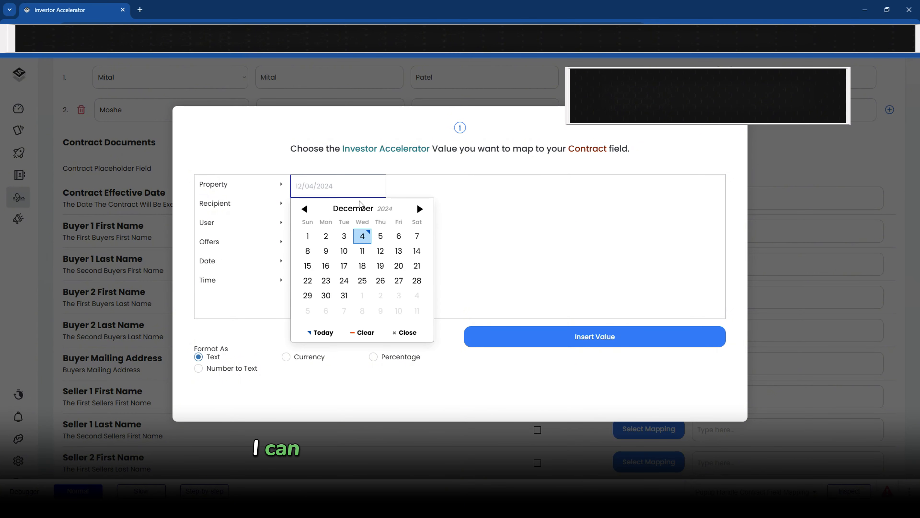
click(363, 236)
click(517, 339)
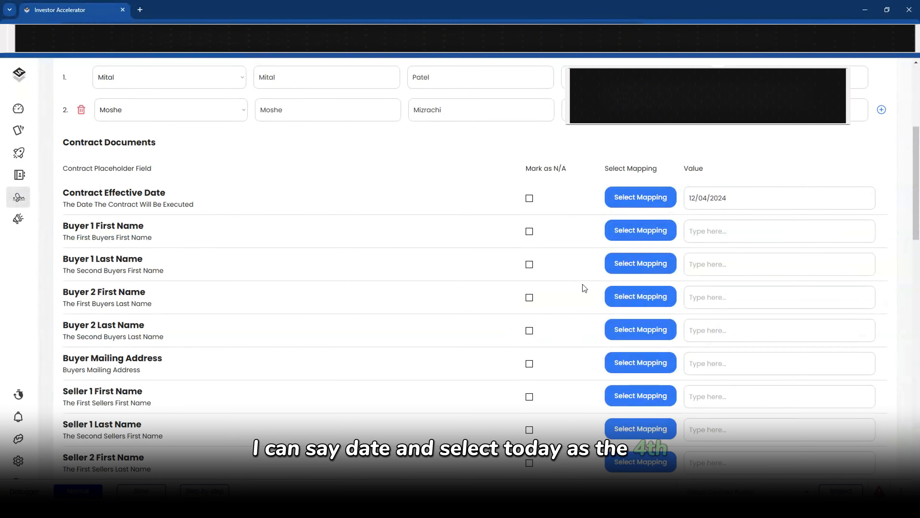
click(755, 201)
drag(755, 200, 654, 212)
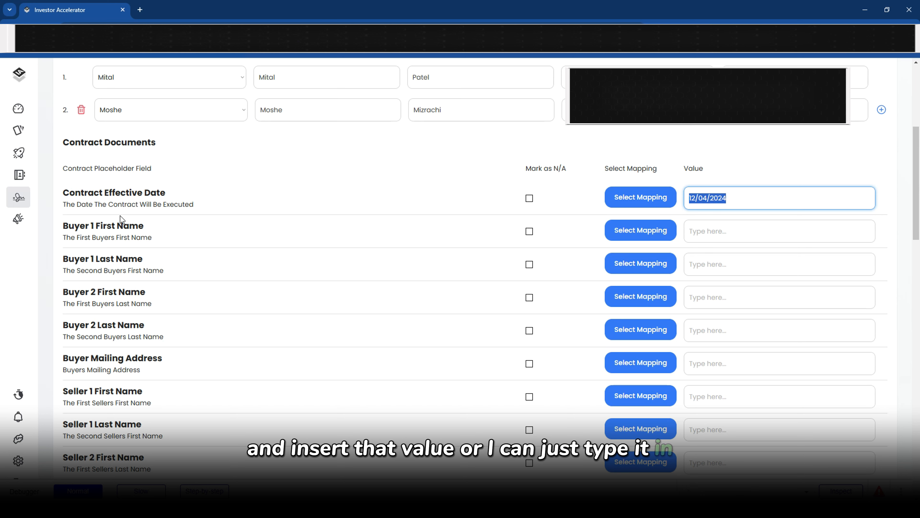
Type the buyer's first name into Buyer 1 First Name and map Buyer 1 Last Name to the user's last name
drag(120, 218, 61, 223)
click(690, 231)
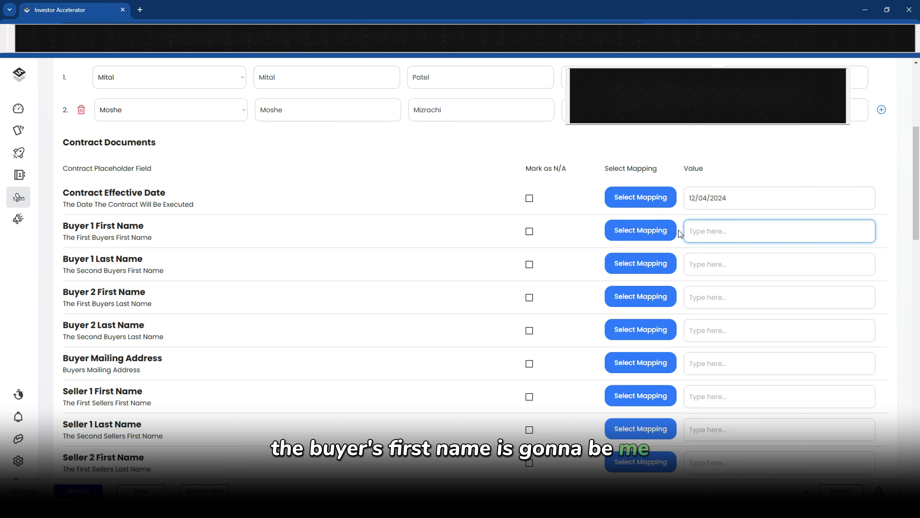
text(Mital)
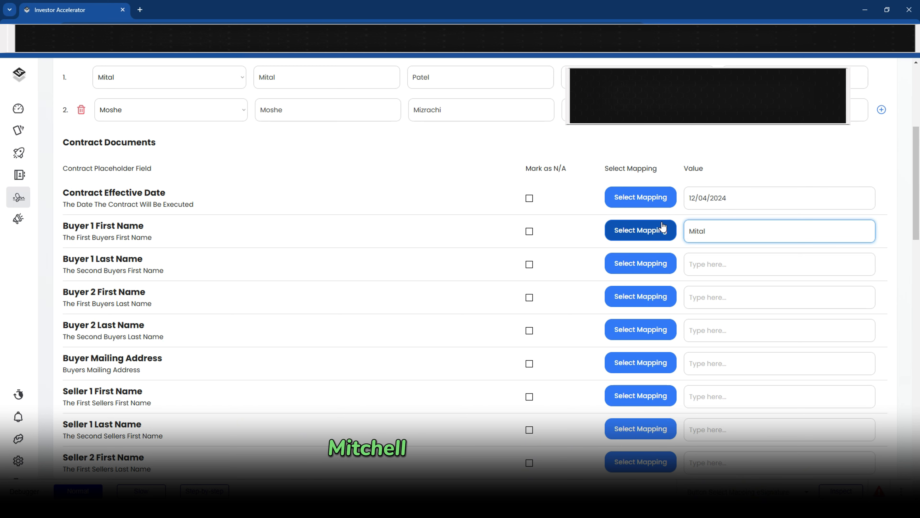
click(649, 264)
click(210, 224)
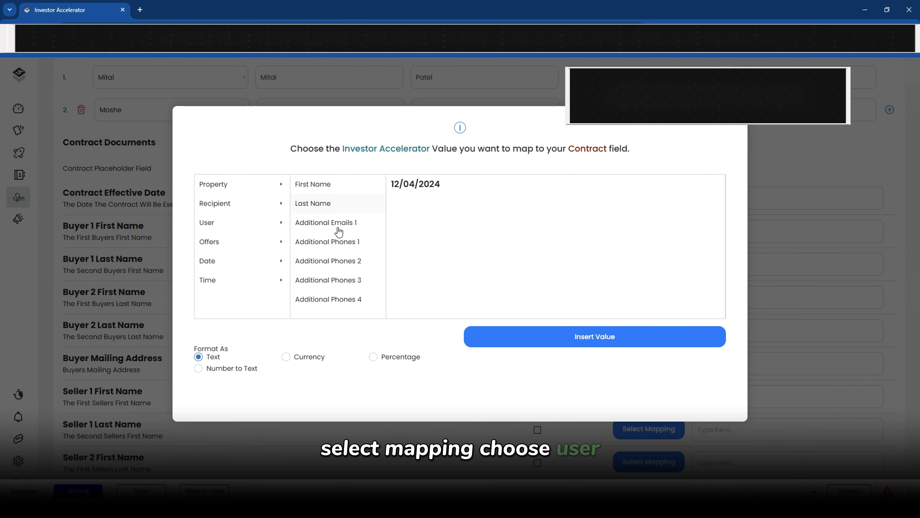
click(306, 204)
drag(412, 185, 390, 189)
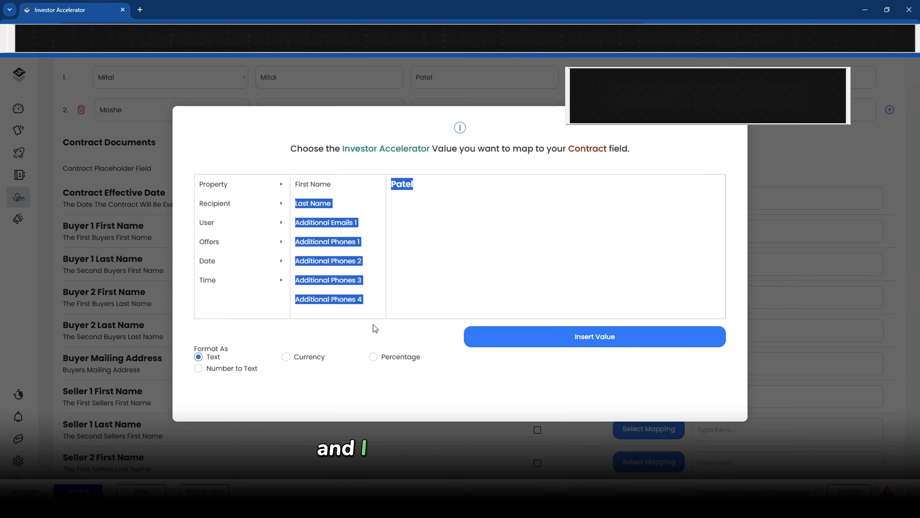
click(494, 341)
Leave Buyer 2 names applicable after toggling N/A, and enter the buyer mailing address (123 Main St)
scroll(328, 280, down, 2)
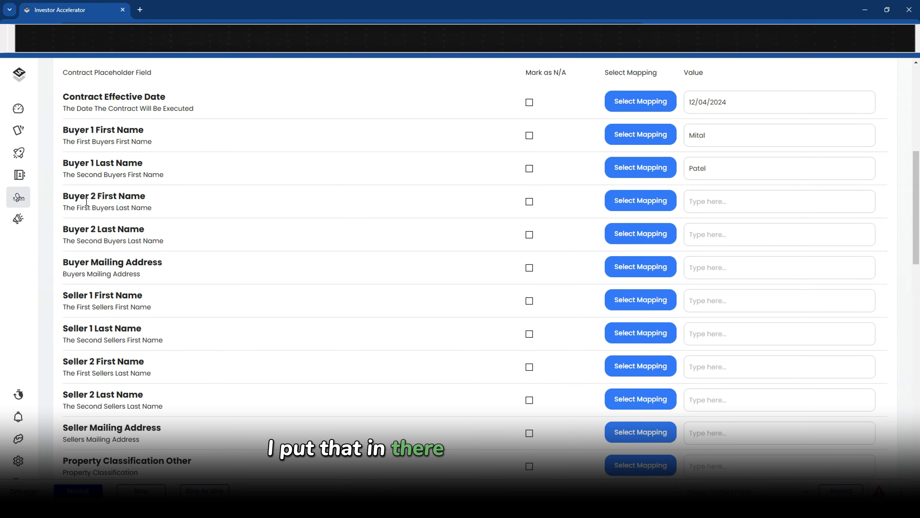
drag(77, 199, 142, 230)
click(163, 234)
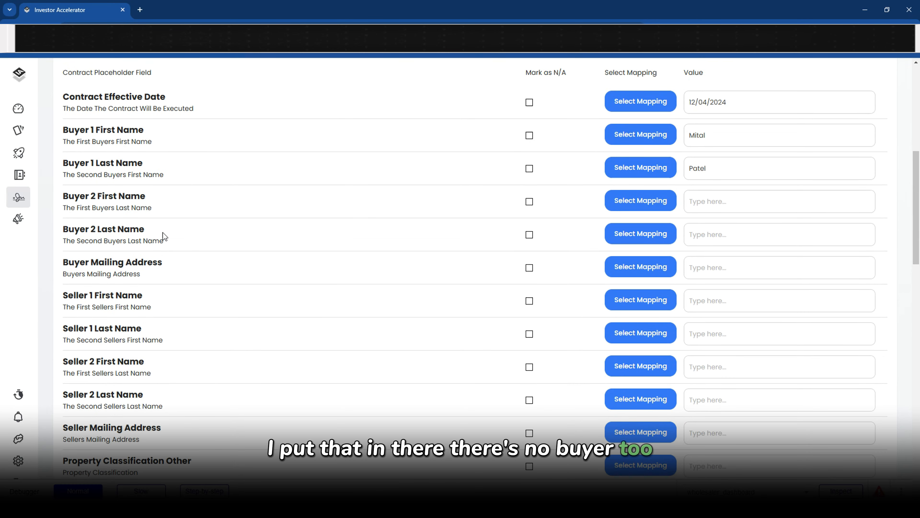
click(529, 201)
click(529, 235)
scroll(603, 219, up, 1)
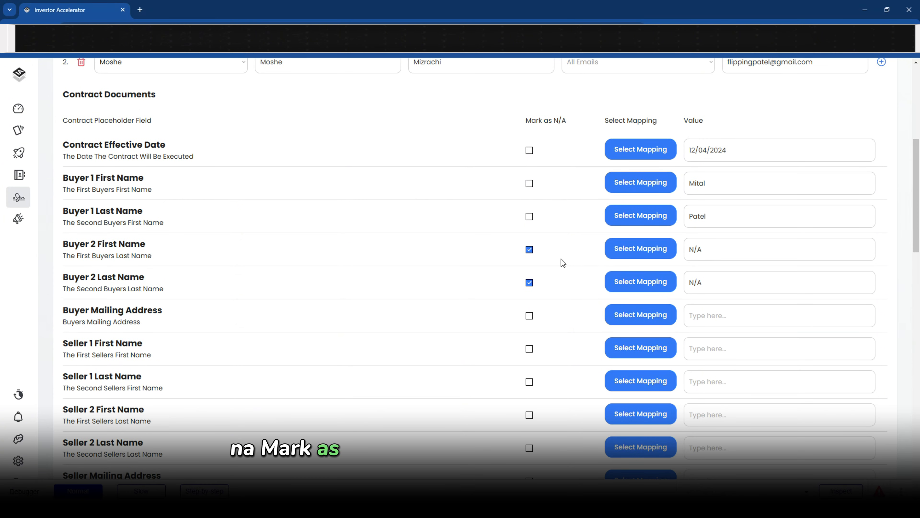
click(529, 250)
click(530, 282)
scroll(554, 279, down, 1)
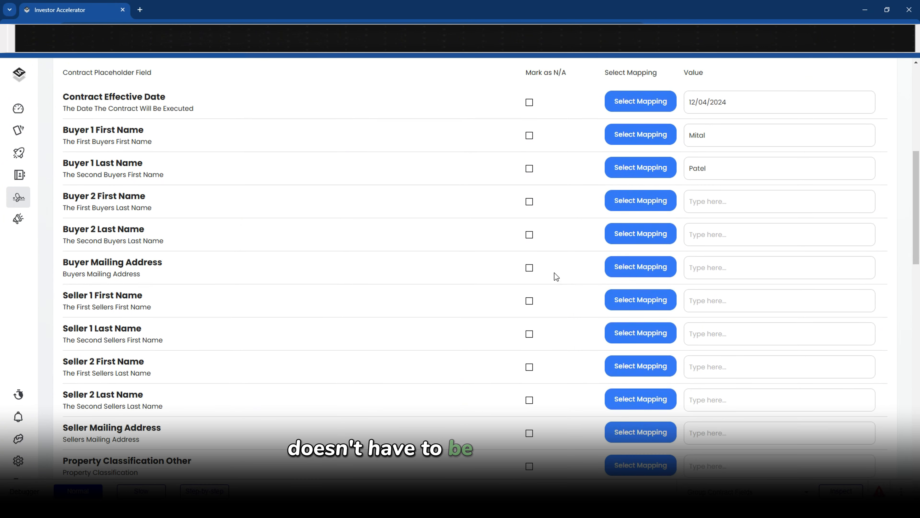
click(737, 270)
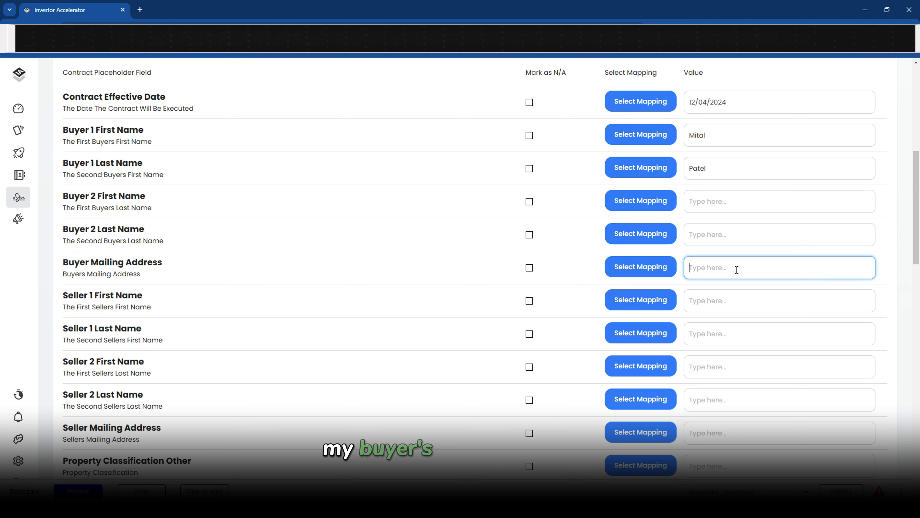
text(123 Main St)
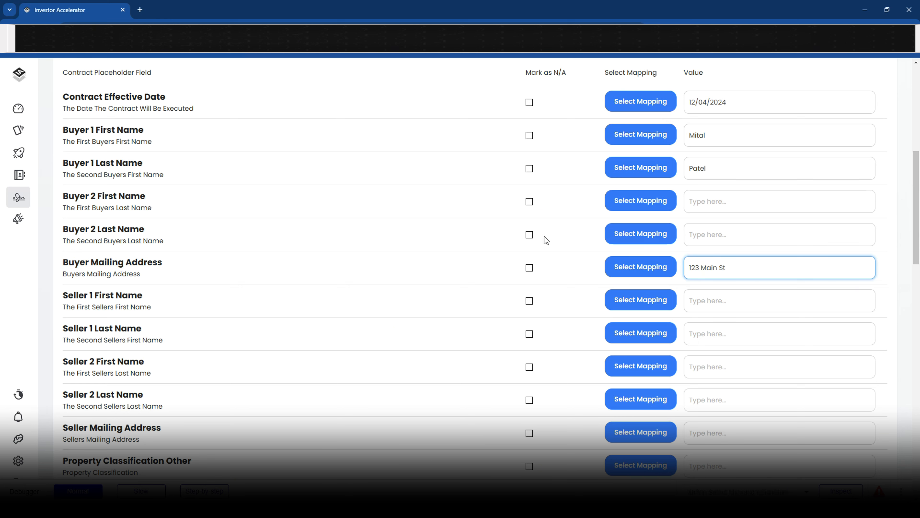
Map Seller 1 First Name and Seller 1 Last Name to the recipient's seller name fields
scroll(688, 261, down, 1)
click(647, 251)
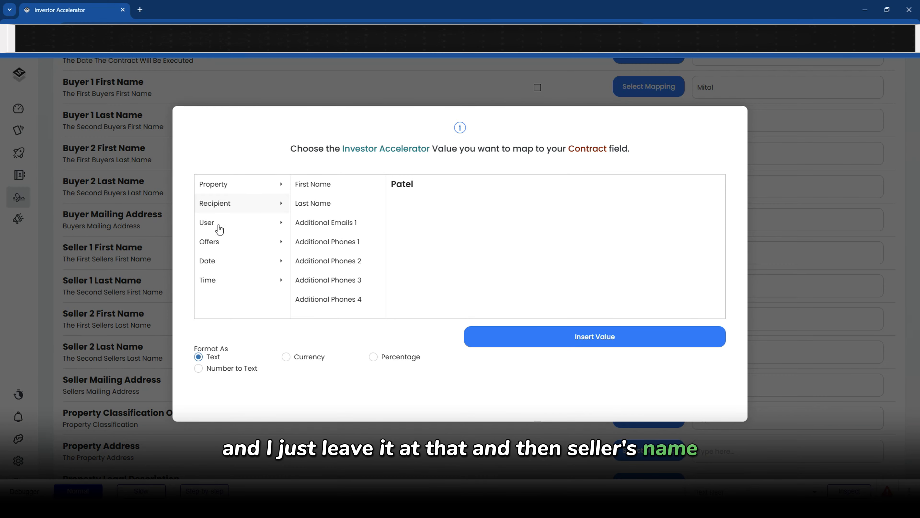
click(214, 204)
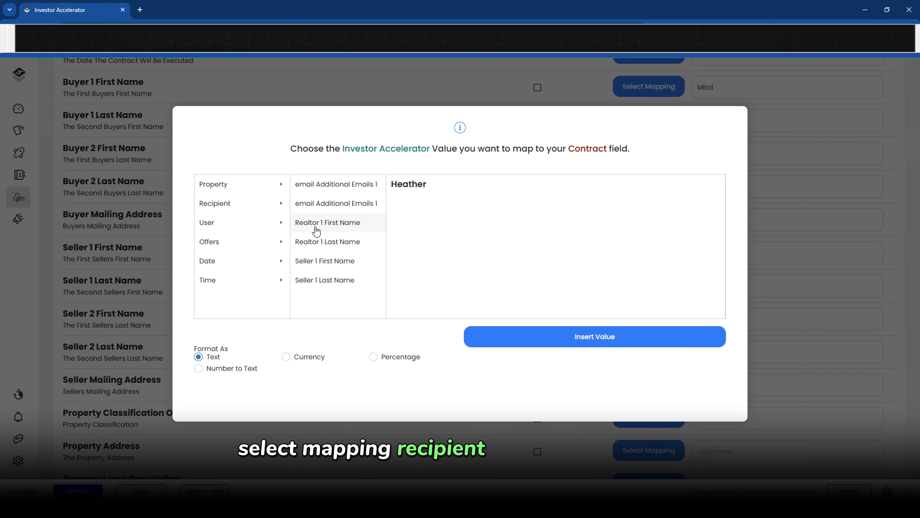
click(311, 268)
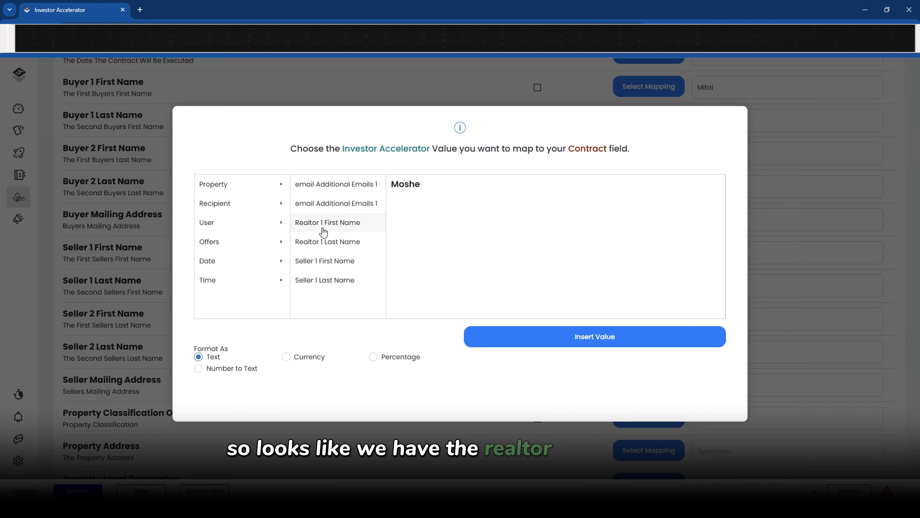
click(323, 232)
click(339, 261)
click(519, 339)
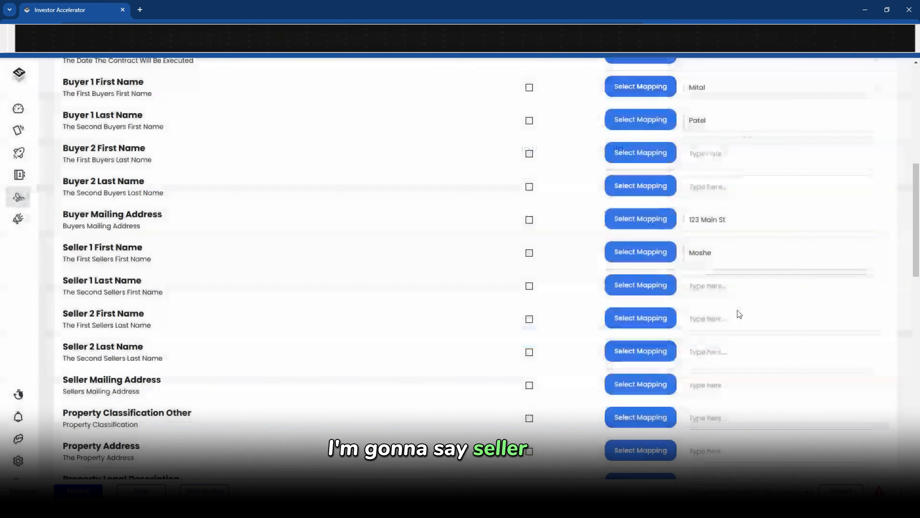
click(661, 286)
click(325, 280)
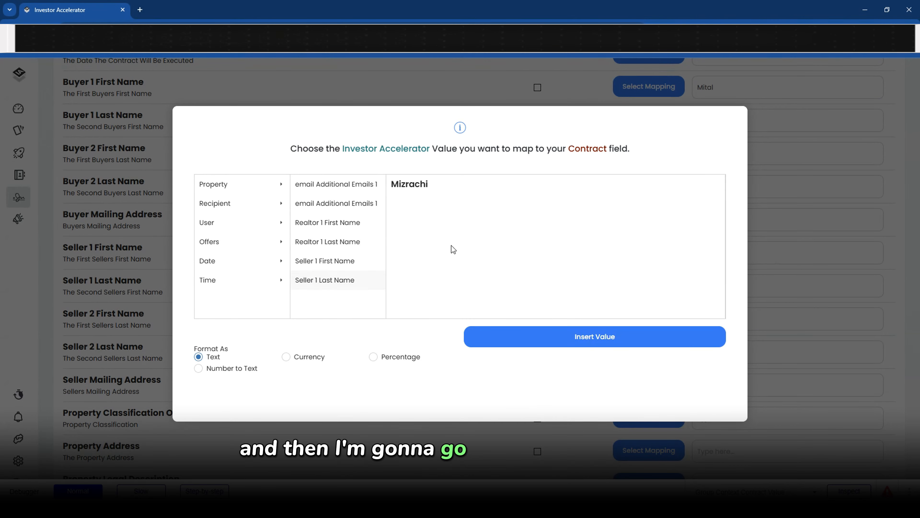
click(567, 342)
click(366, 308)
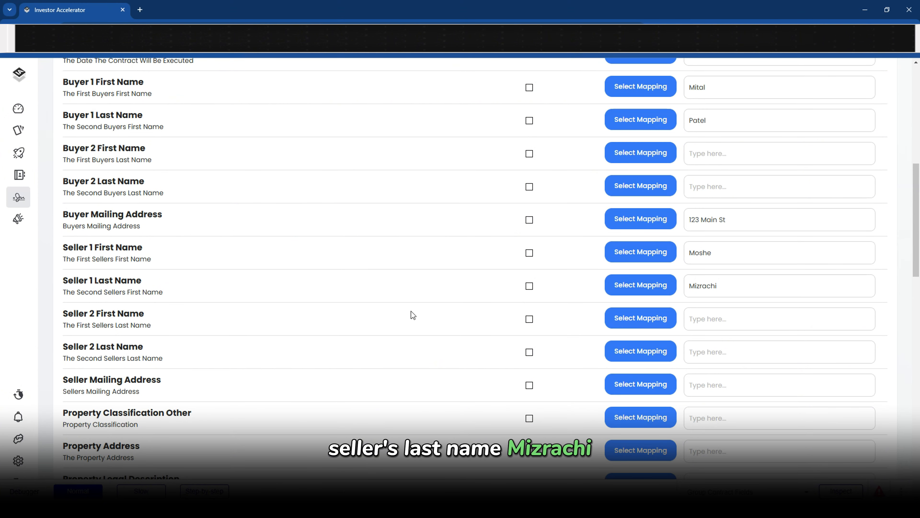
Mark Seller Mailing Address as N/A
drag(68, 247, 124, 246)
drag(78, 280, 127, 280)
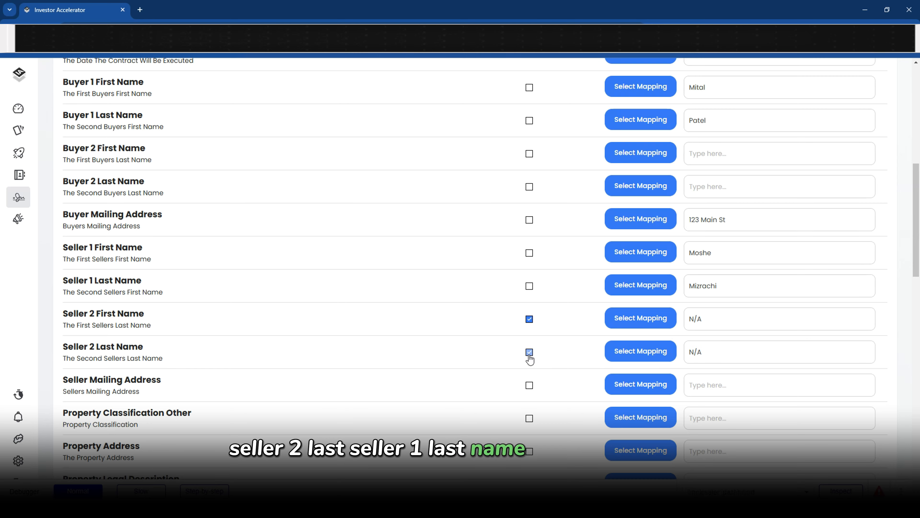
scroll(522, 338, down, 2)
click(529, 290)
scroll(616, 287, down, 1)
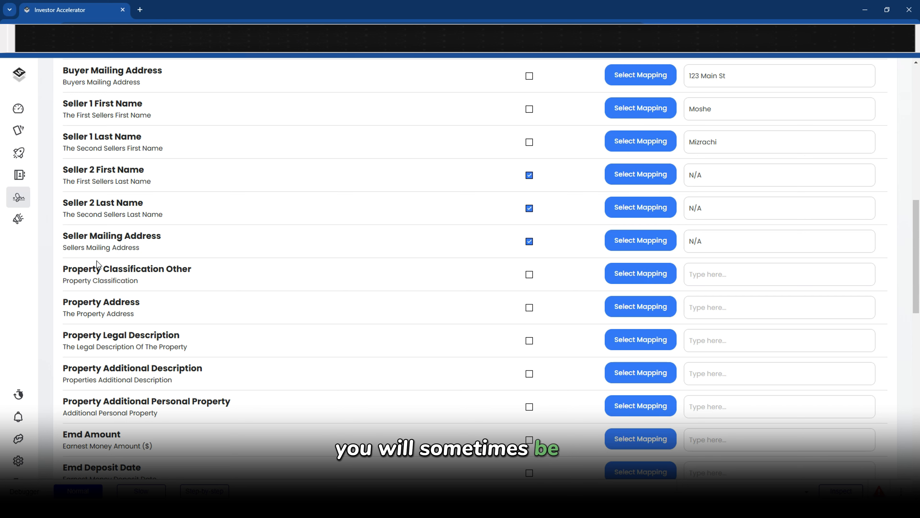
drag(77, 269, 182, 269)
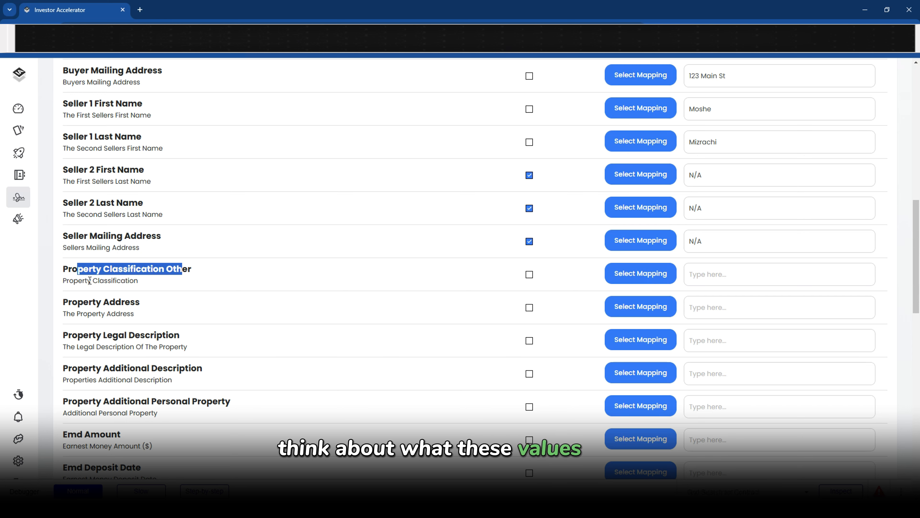
drag(63, 282, 151, 290)
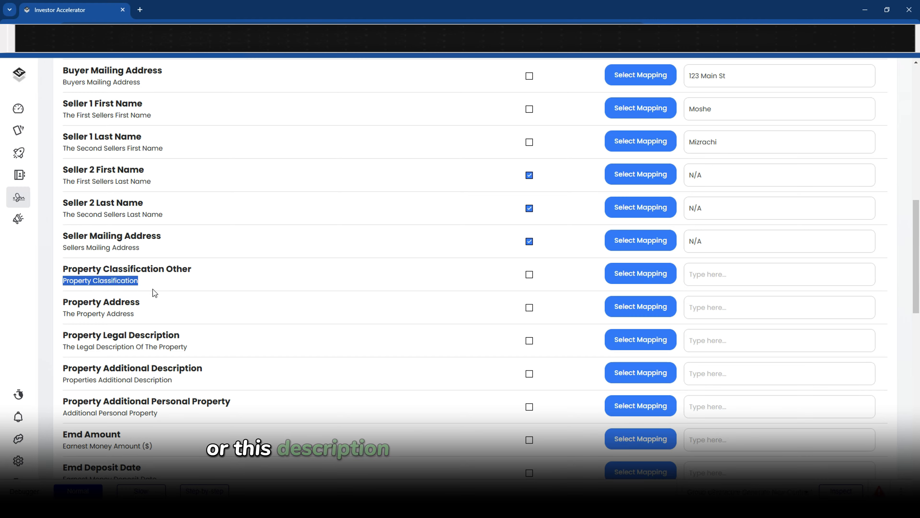
drag(65, 271, 236, 272)
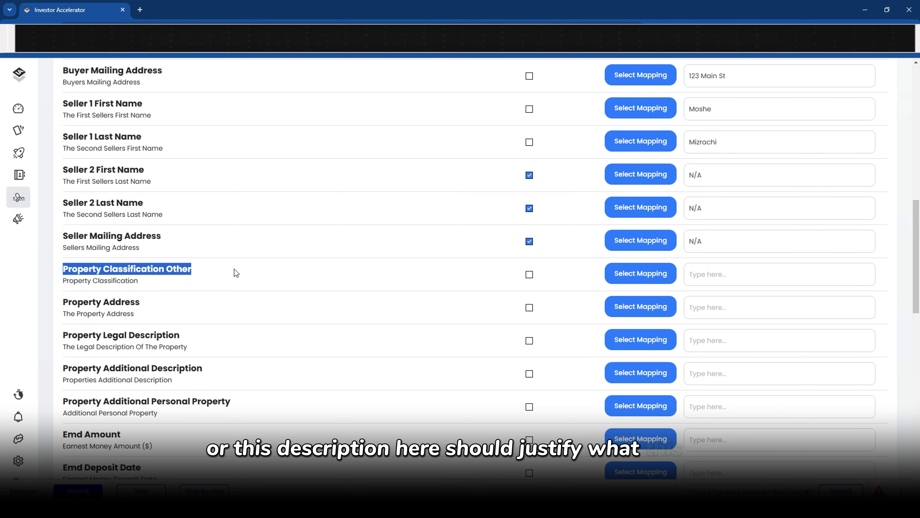
scroll(236, 273, down, 15)
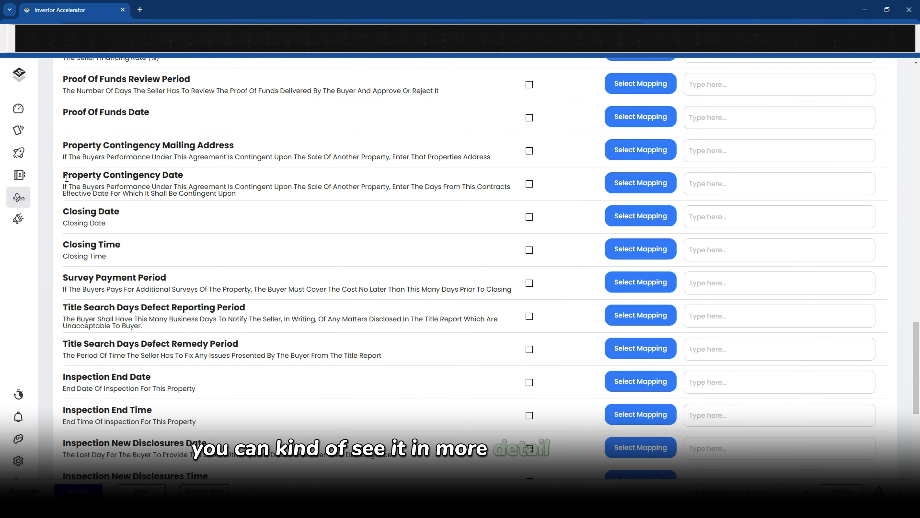
drag(63, 178, 183, 178)
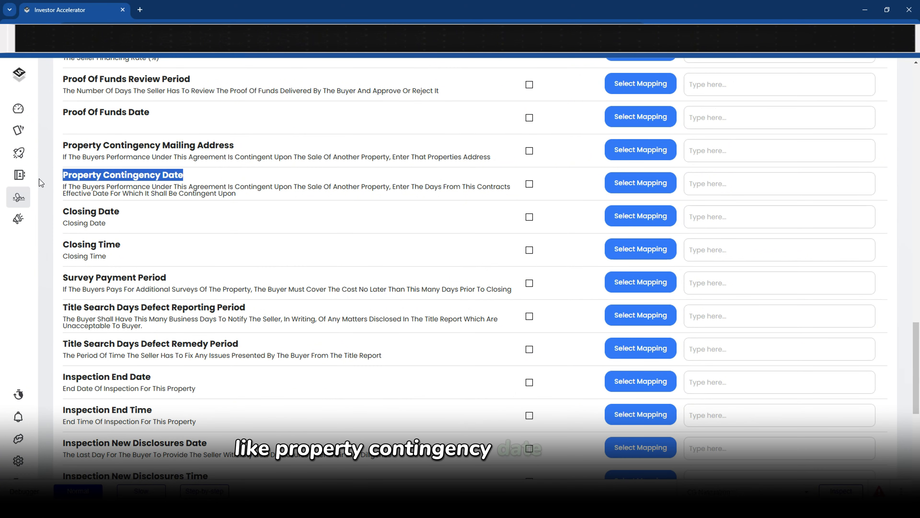
click(59, 187)
drag(152, 187, 221, 183)
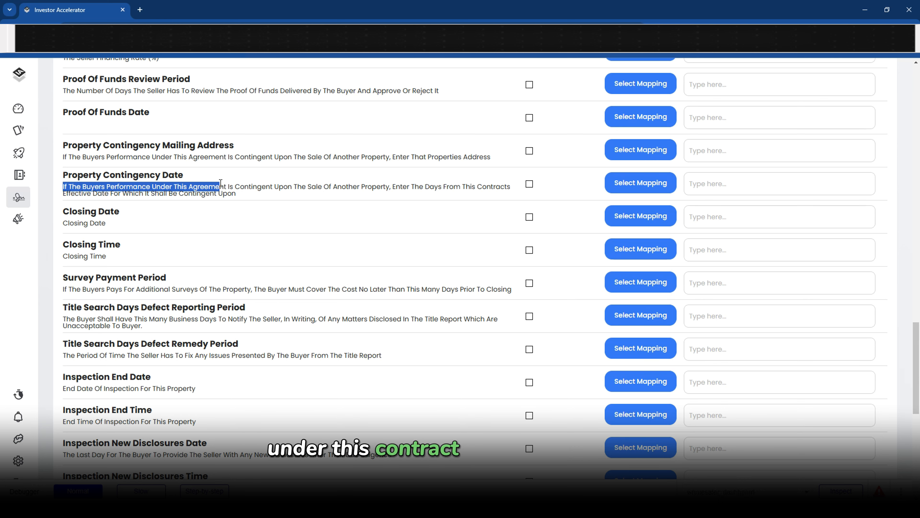
drag(316, 187, 165, 193)
click(234, 193)
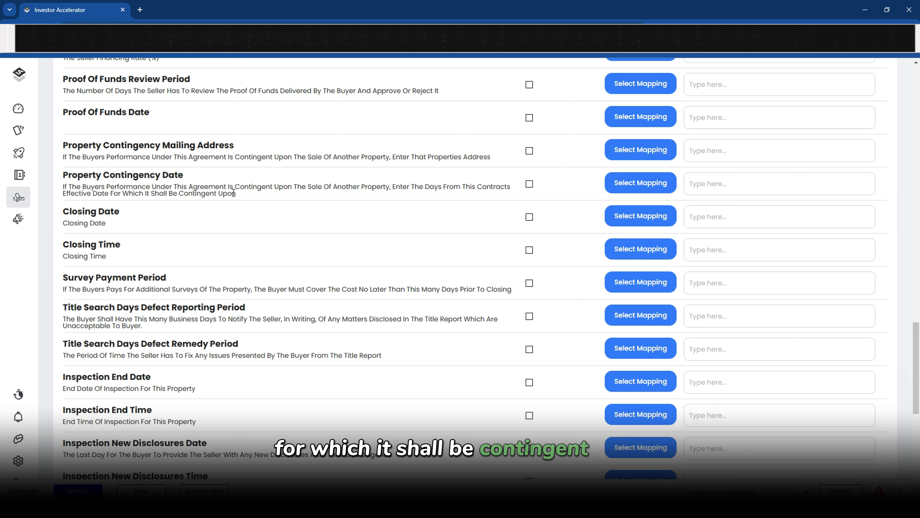
drag(103, 159, 455, 161)
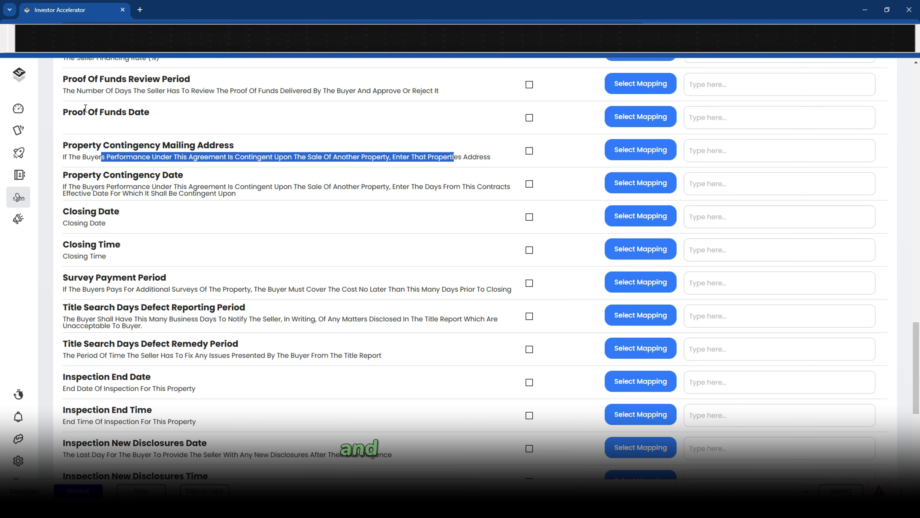
scroll(165, 274, down, 8)
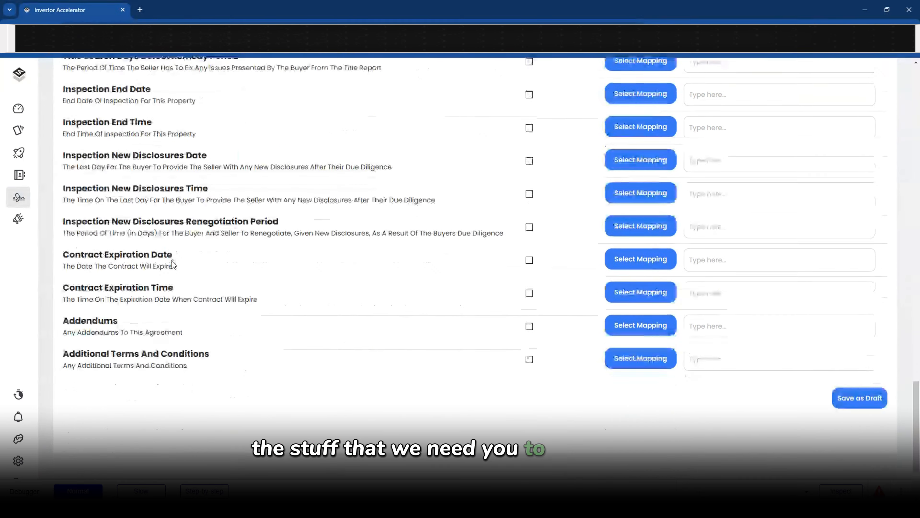
scroll(170, 261, up, 16)
scroll(186, 251, up, 4)
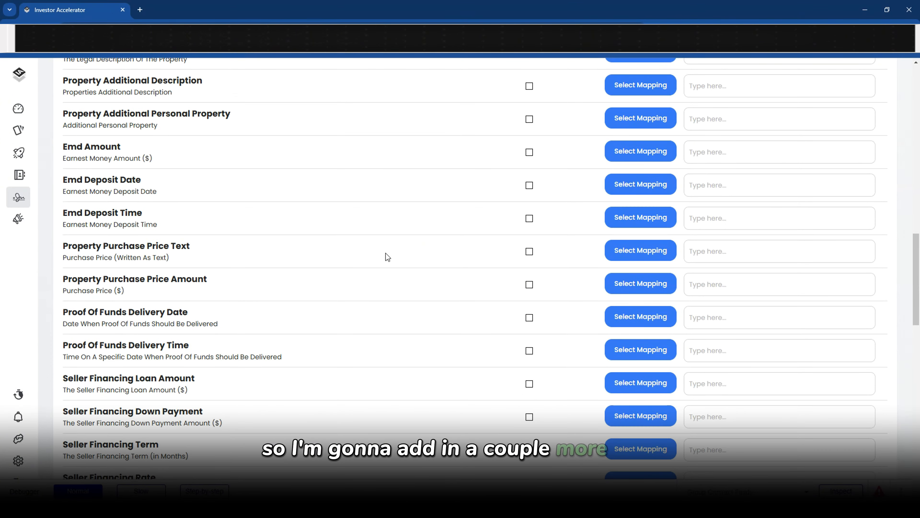
scroll(386, 250, up, 3)
scroll(386, 250, up, 3)
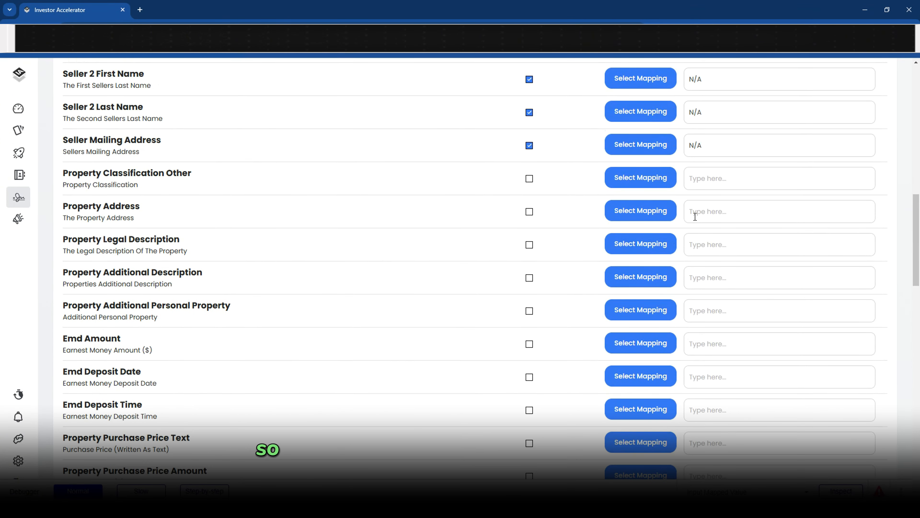
Map Property Address to the property's address
click(640, 210)
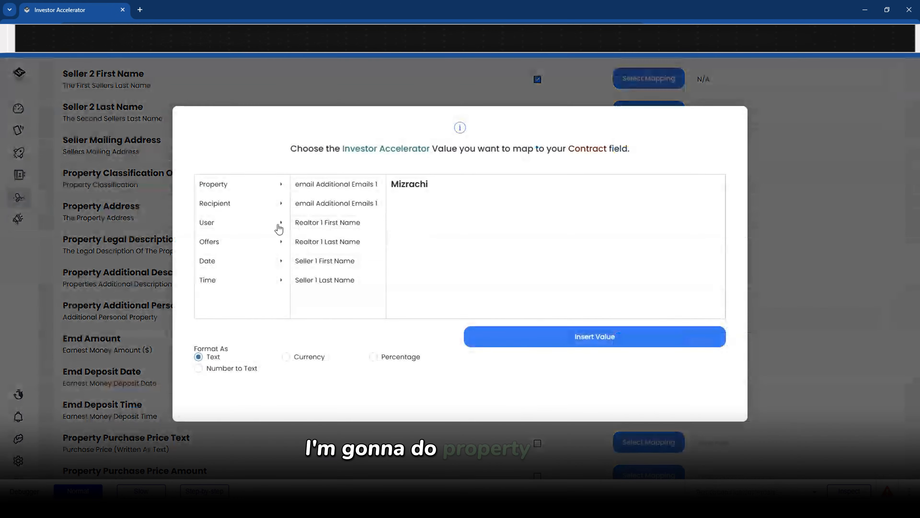
click(208, 187)
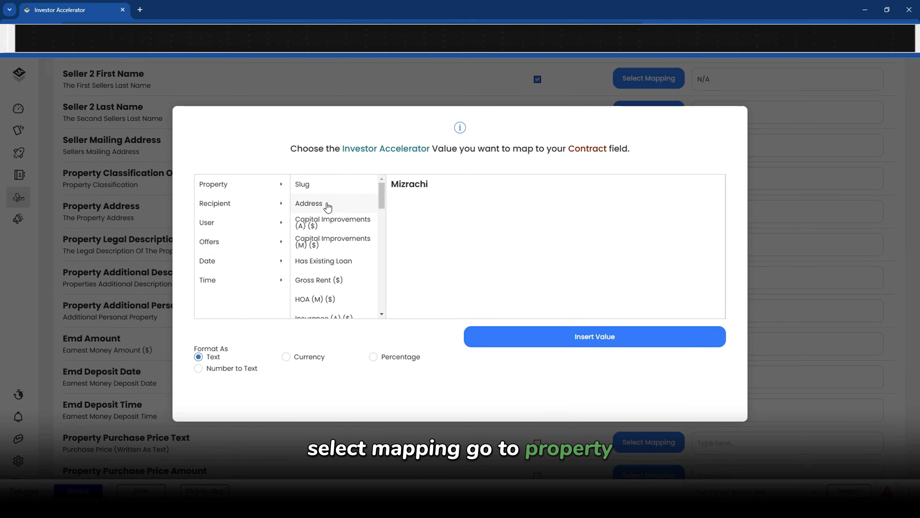
click(328, 207)
click(596, 335)
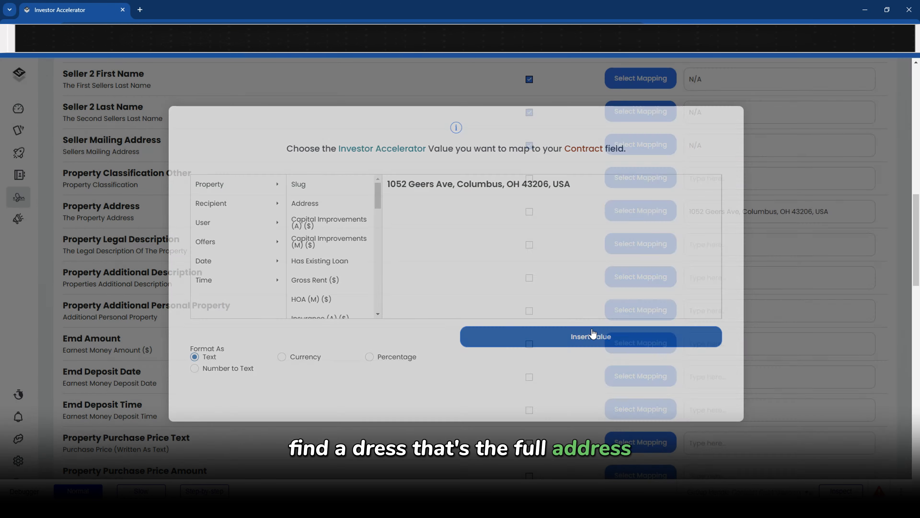
scroll(213, 262, down, 10)
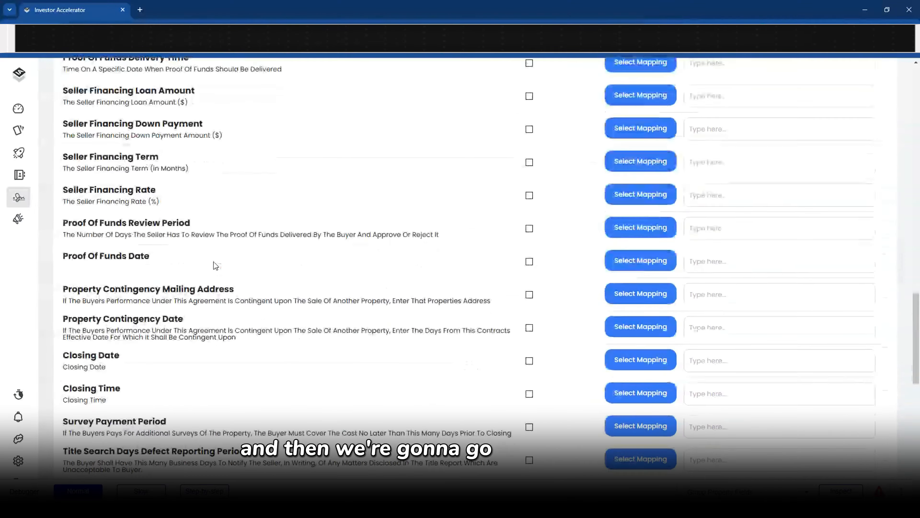
scroll(214, 262, down, 5)
scroll(213, 261, up, 9)
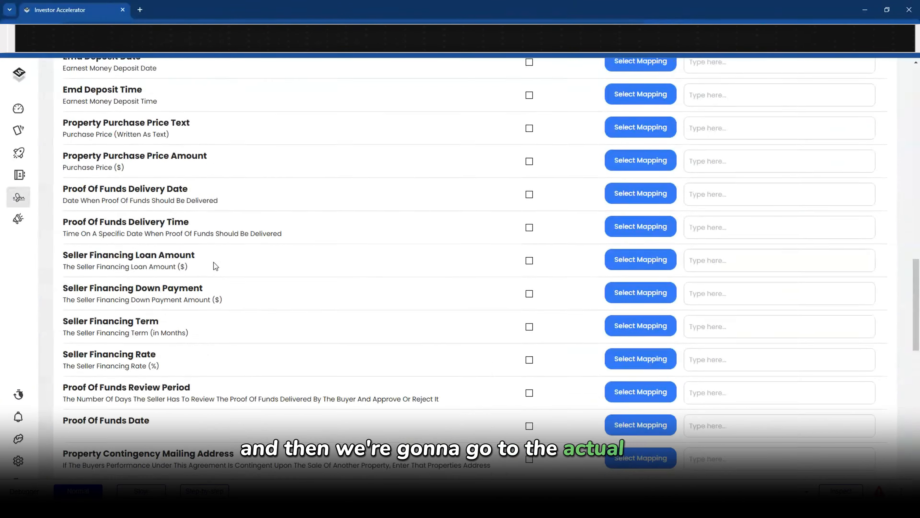
scroll(213, 262, up, 3)
Map Purchase Price Text to the recommended cash offer's Offer Price ($)
drag(64, 246, 185, 246)
drag(67, 259, 131, 260)
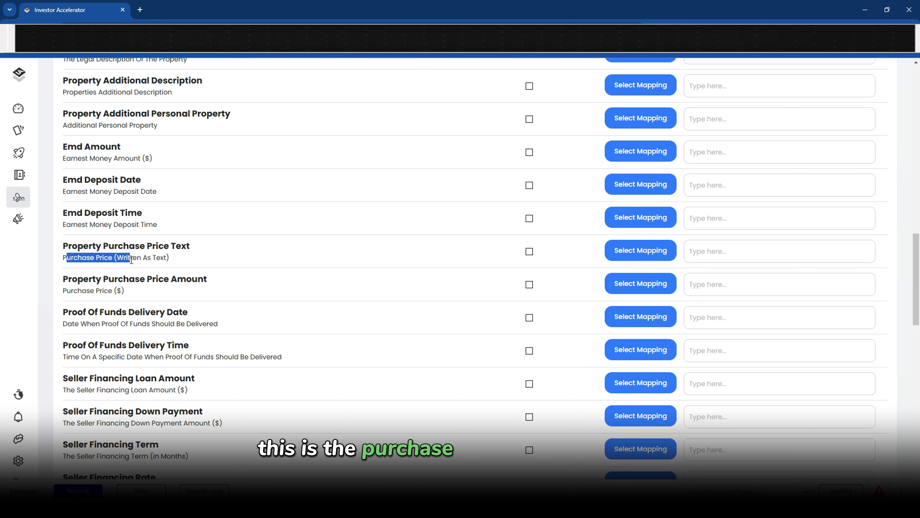
click(640, 250)
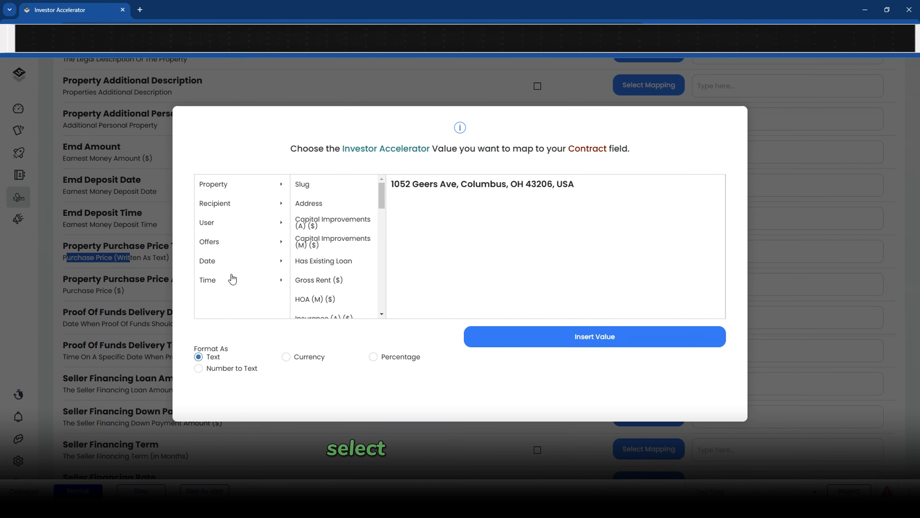
click(216, 242)
scroll(337, 247, down, 2)
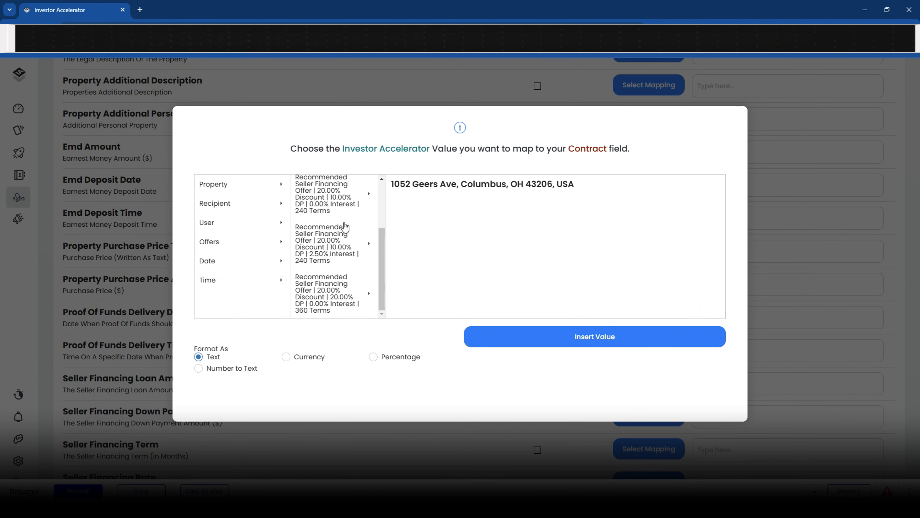
scroll(343, 254, up, 1)
scroll(343, 255, up, 1)
click(339, 189)
scroll(426, 254, down, 5)
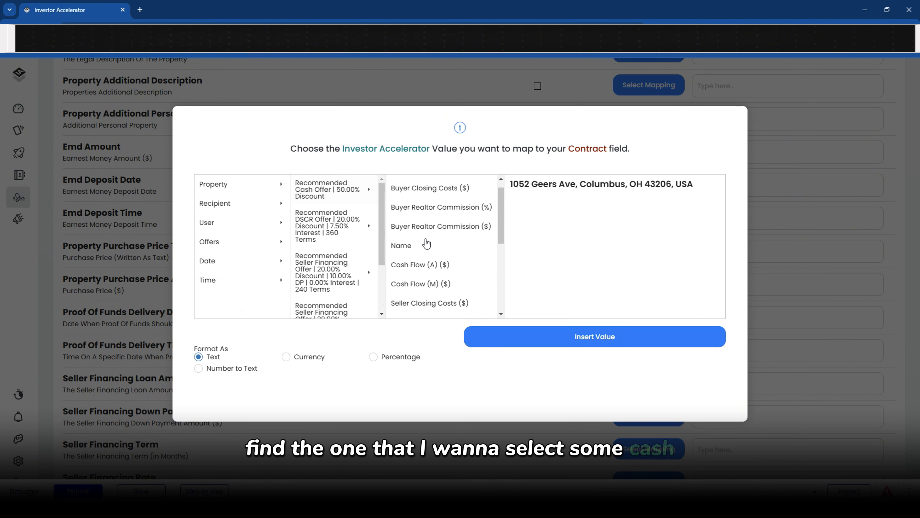
scroll(426, 254, down, 2)
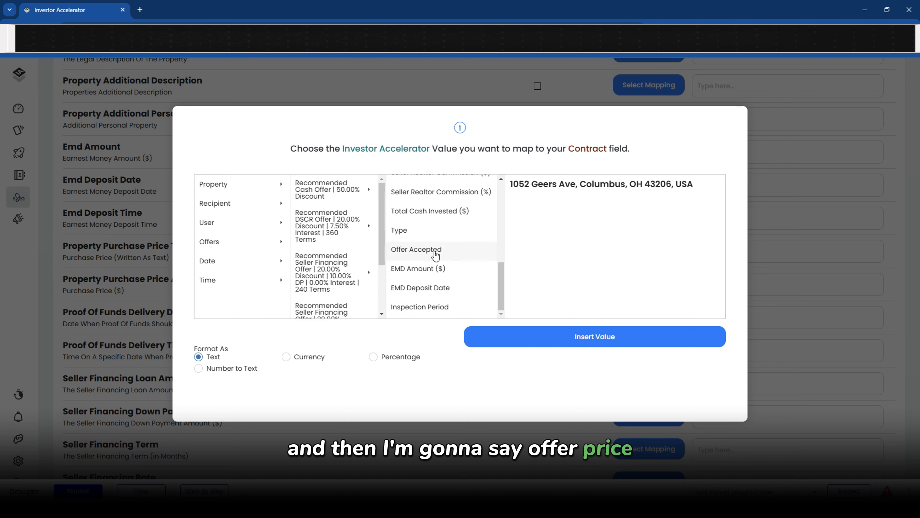
scroll(433, 283, up, 4)
click(424, 298)
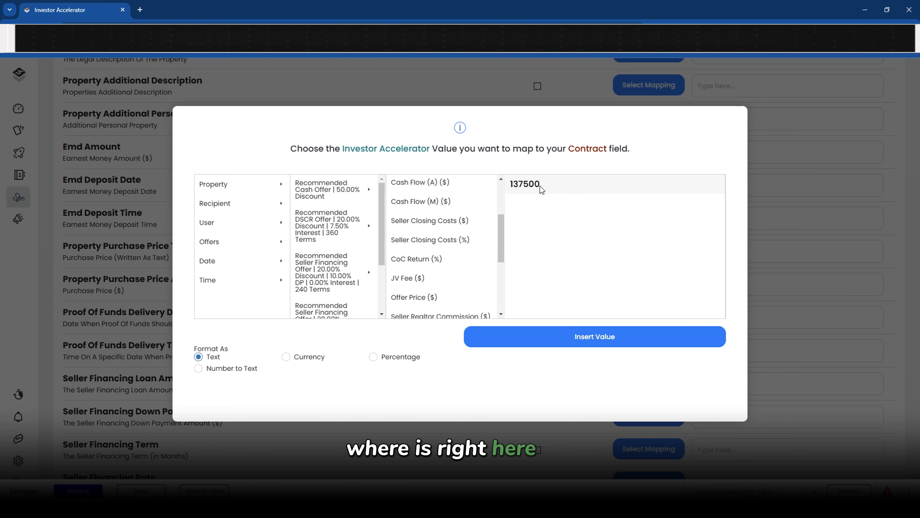
Insert the offer price spelled out in words into Purchase Price Text
click(298, 359)
click(387, 362)
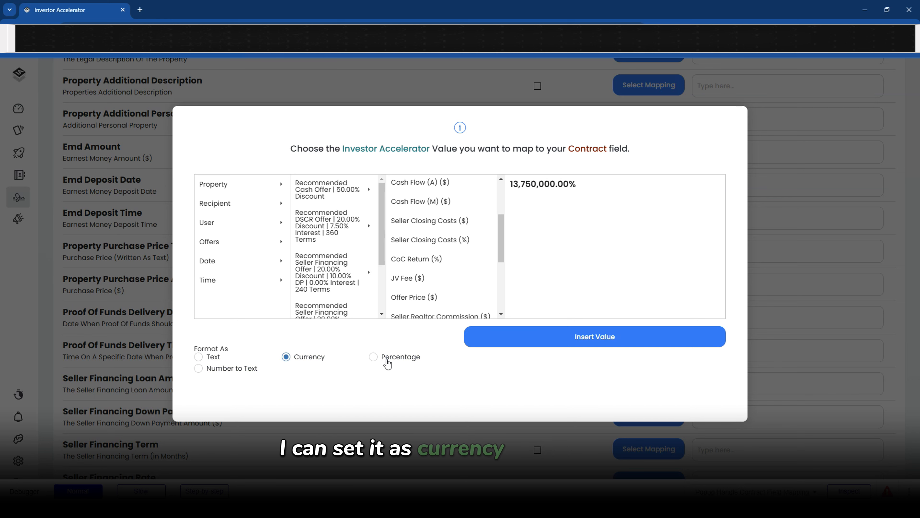
click(199, 368)
drag(550, 193, 514, 182)
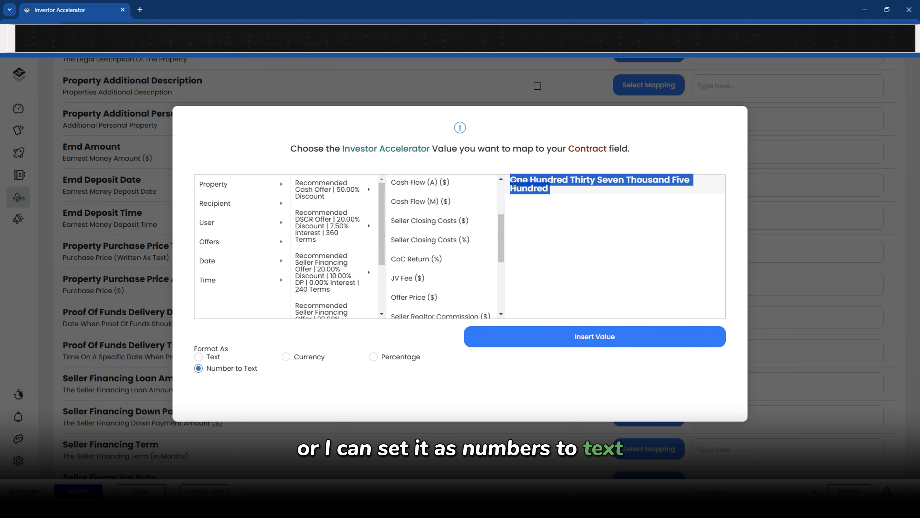
click(214, 358)
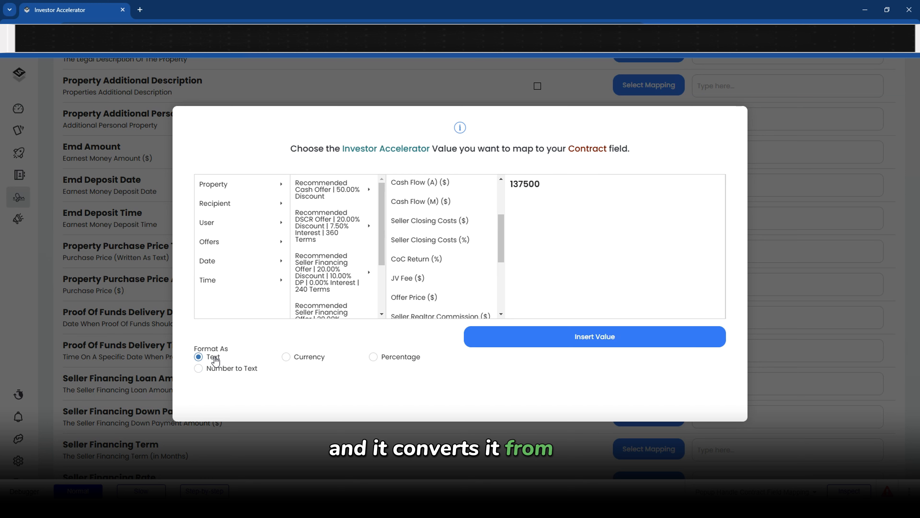
click(199, 369)
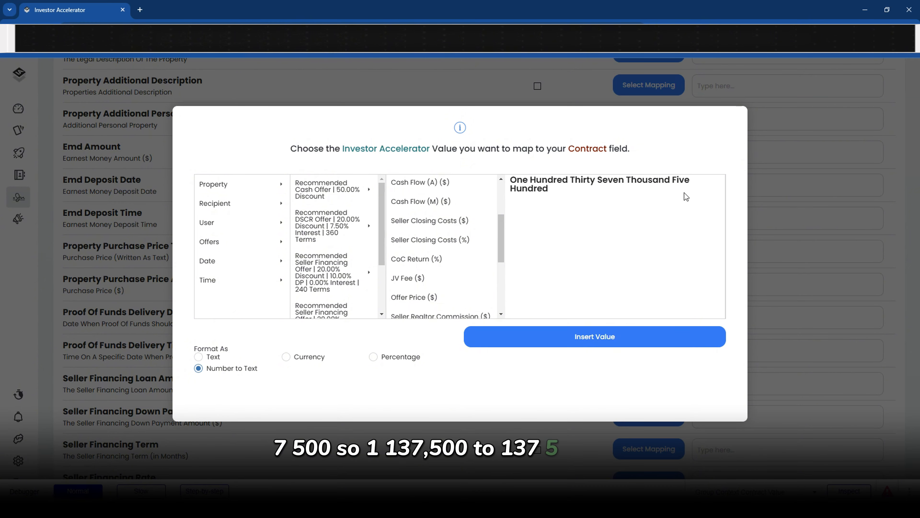
click(526, 339)
Fill Property Purchase Price Amount with the offer price as currency, $137,500.00
drag(709, 252, 857, 252)
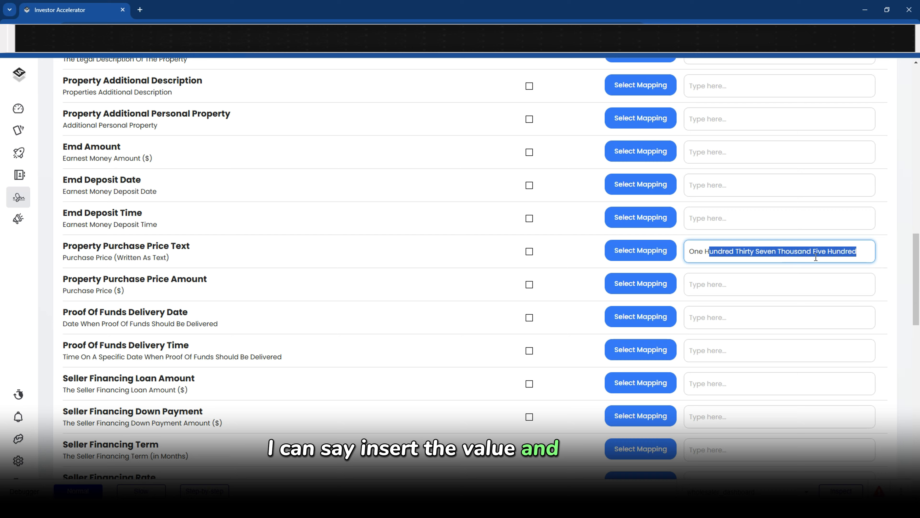
click(668, 285)
click(286, 357)
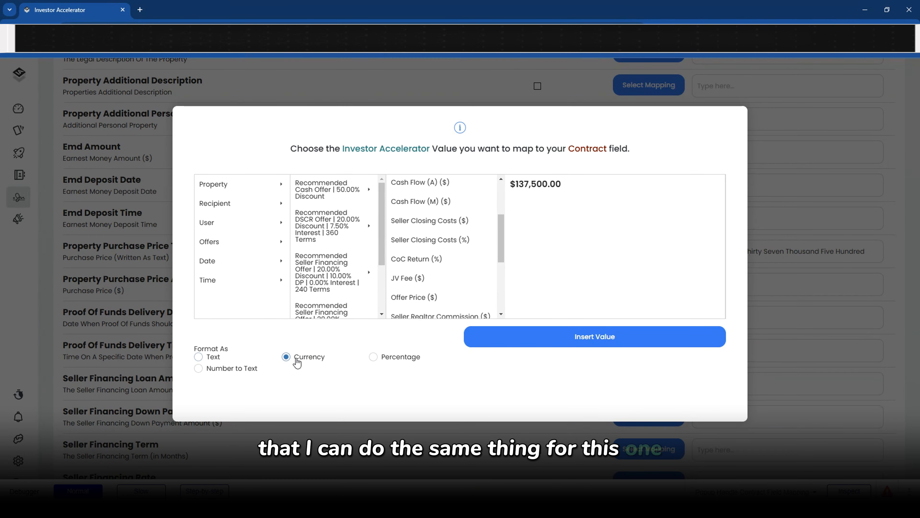
click(560, 343)
scroll(431, 301, down, 5)
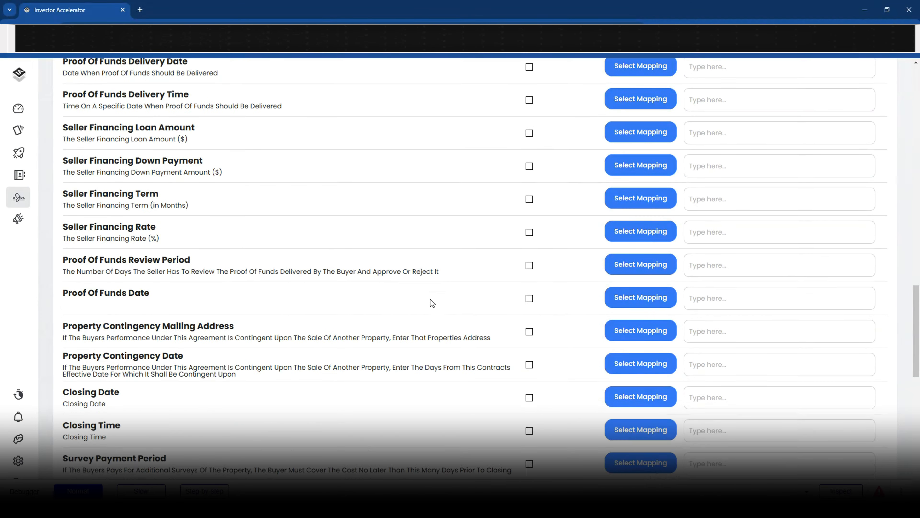
scroll(430, 299, down, 4)
Set Closing Date to 12/18/2024
click(641, 263)
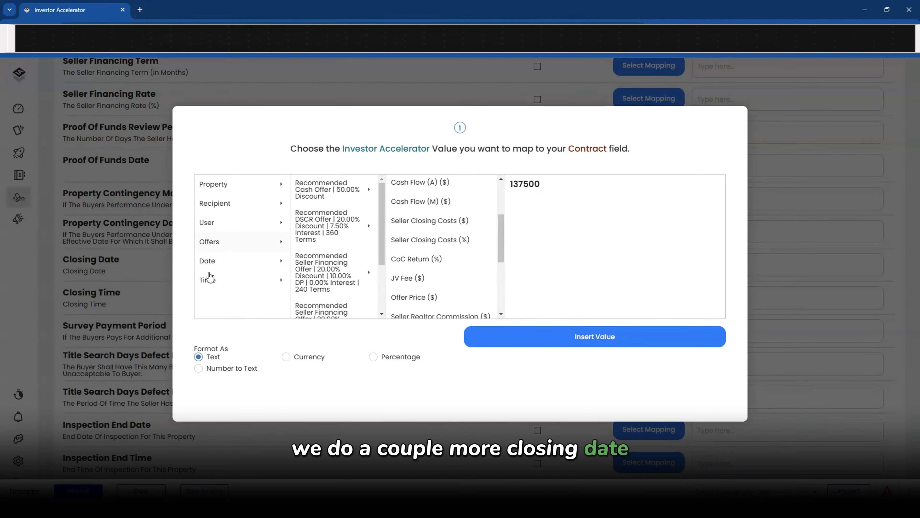
click(207, 261)
click(337, 186)
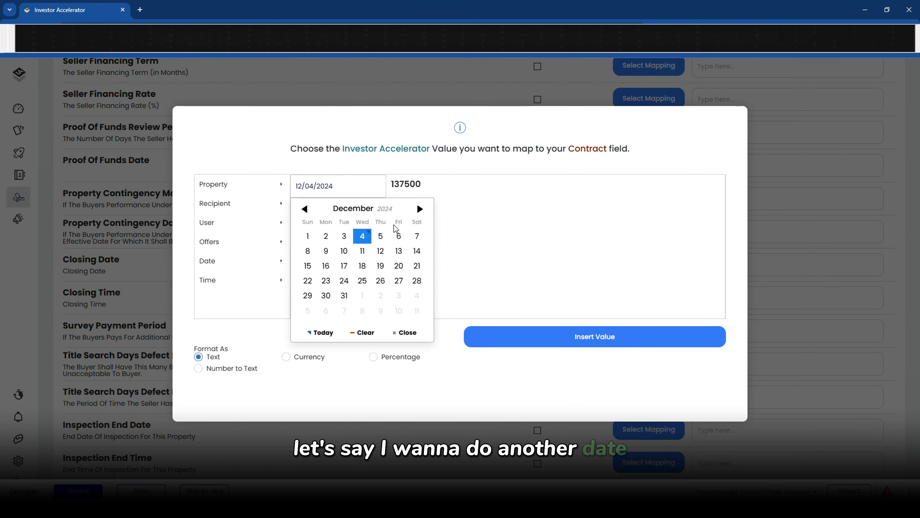
click(367, 270)
click(526, 336)
scroll(706, 254, down, 2)
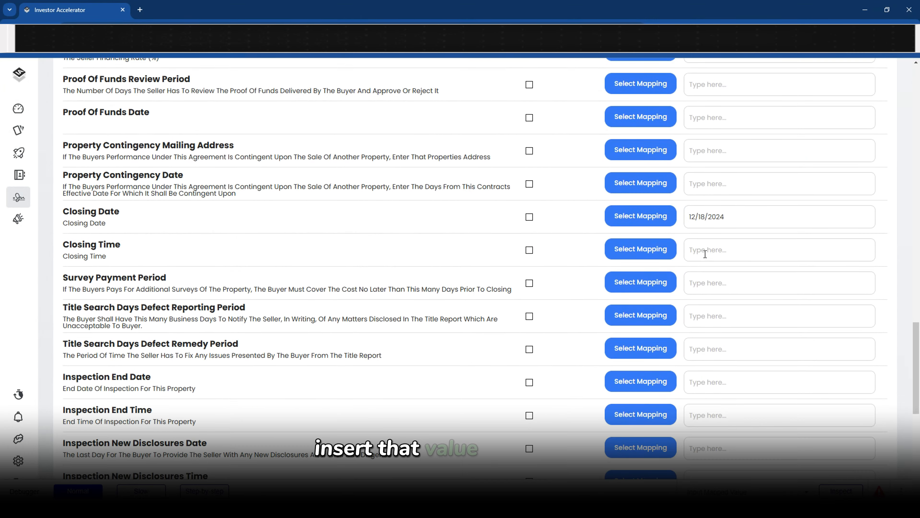
Set Closing Time to 12:00 pm
click(705, 254)
click(636, 258)
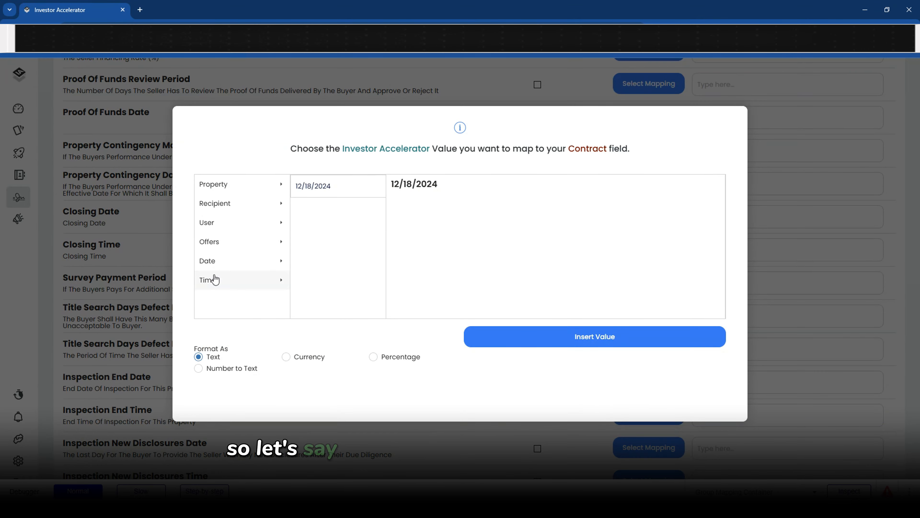
click(208, 280)
click(323, 185)
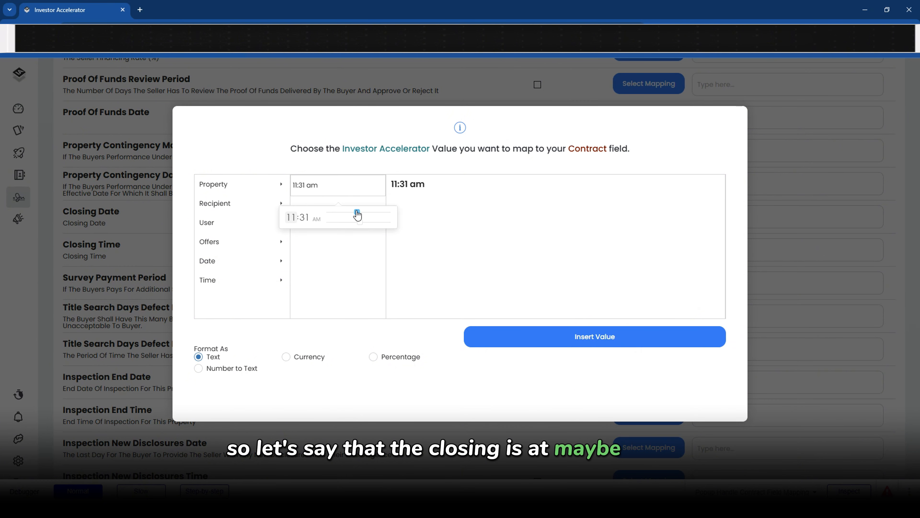
drag(358, 213, 347, 220)
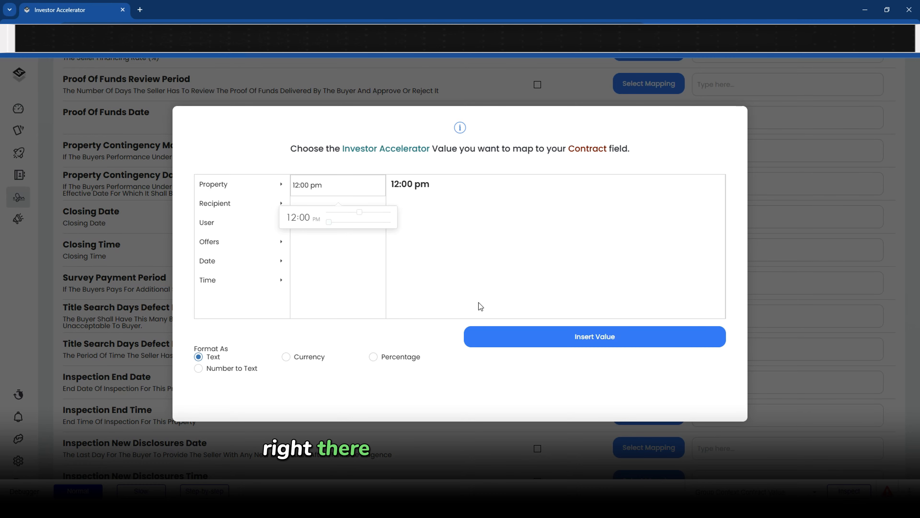
click(497, 338)
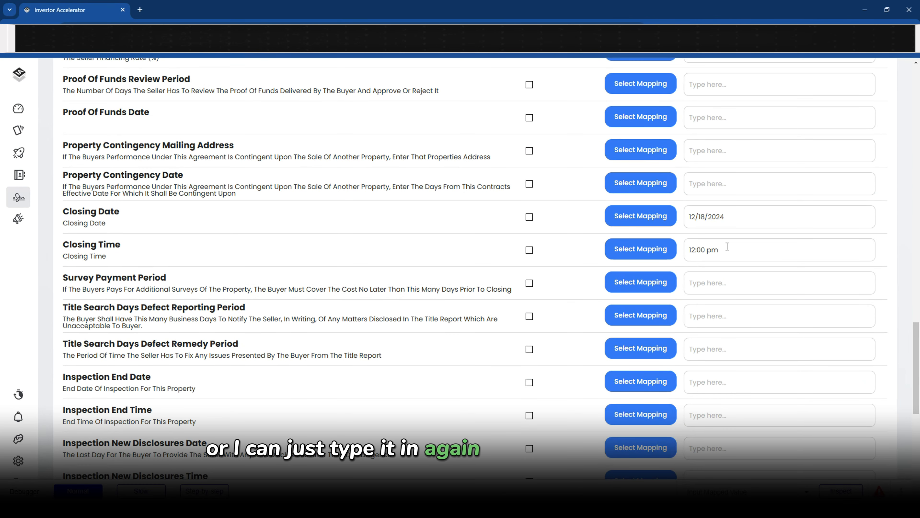
scroll(257, 297, down, 8)
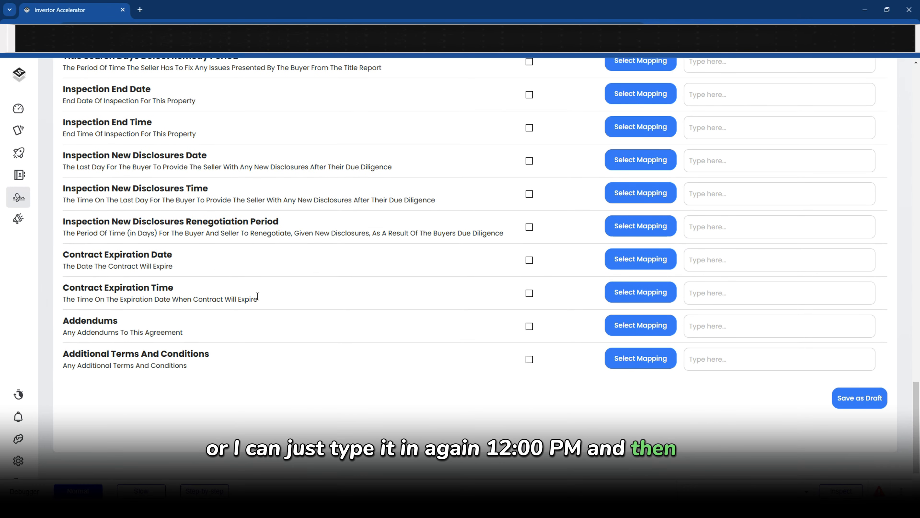
Mark Addendums and Additional Terms And Conditions as N/A
click(529, 326)
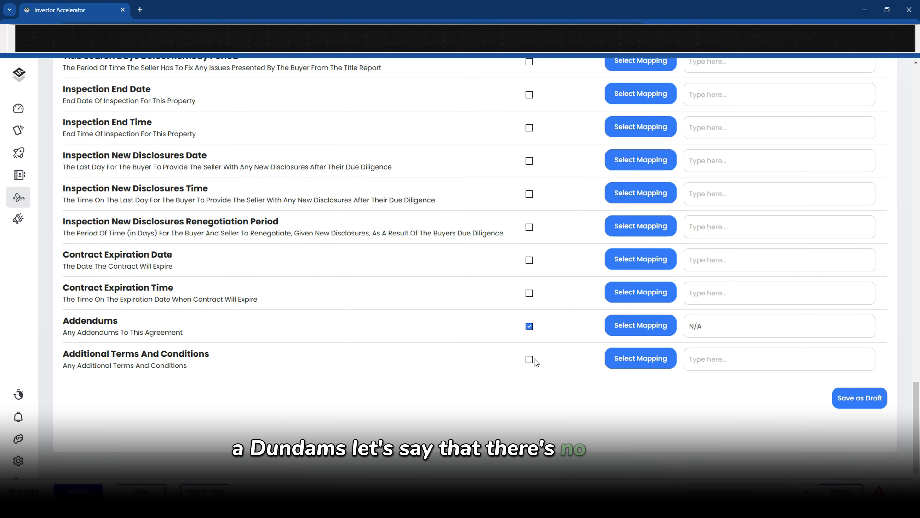
click(529, 360)
scroll(575, 379, up, 20)
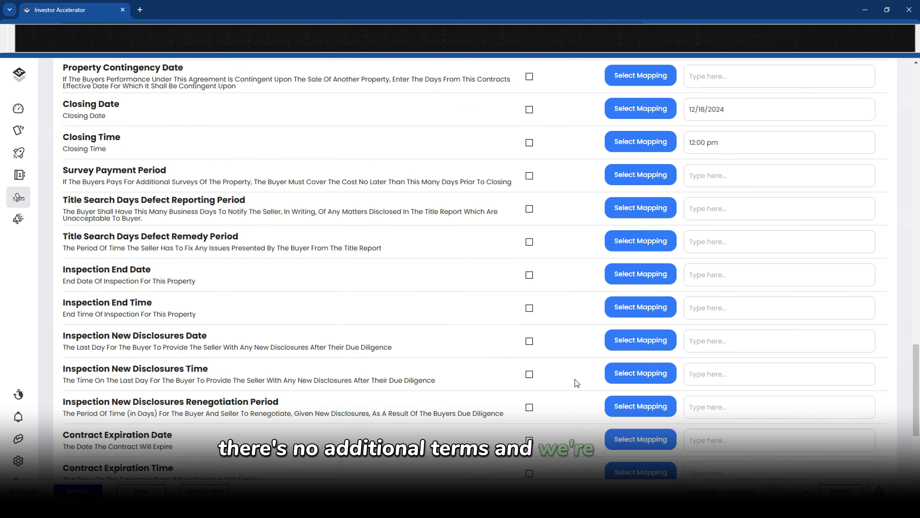
scroll(575, 348, down, 20)
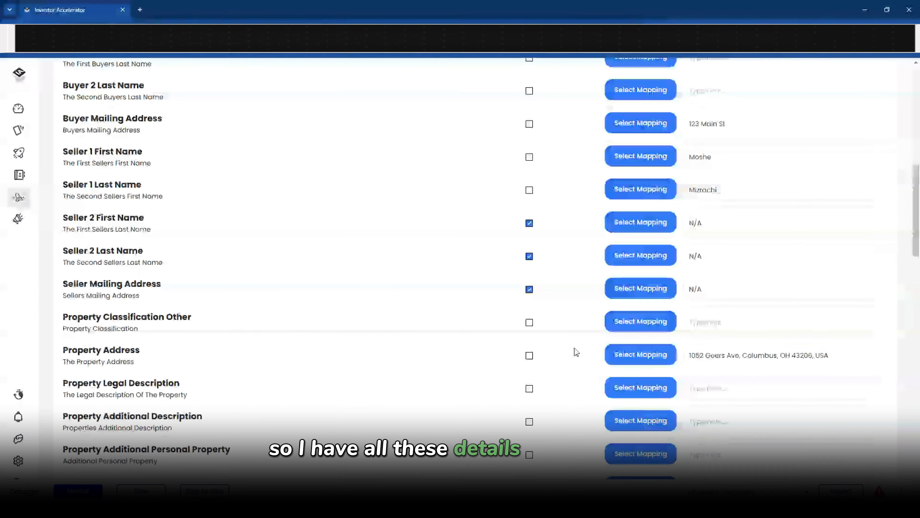
Save the contract as a draft to generate the agreement preview
click(860, 291)
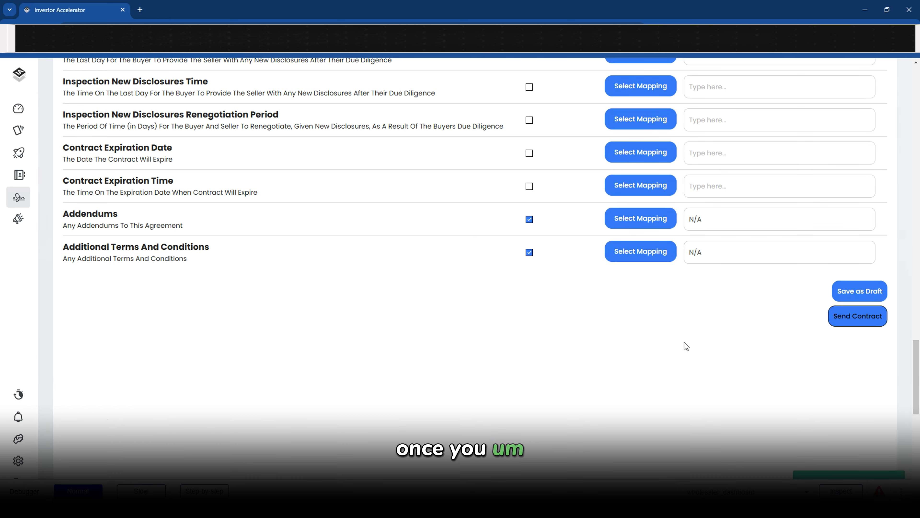
scroll(442, 341, down, 5)
scroll(442, 337, down, 3)
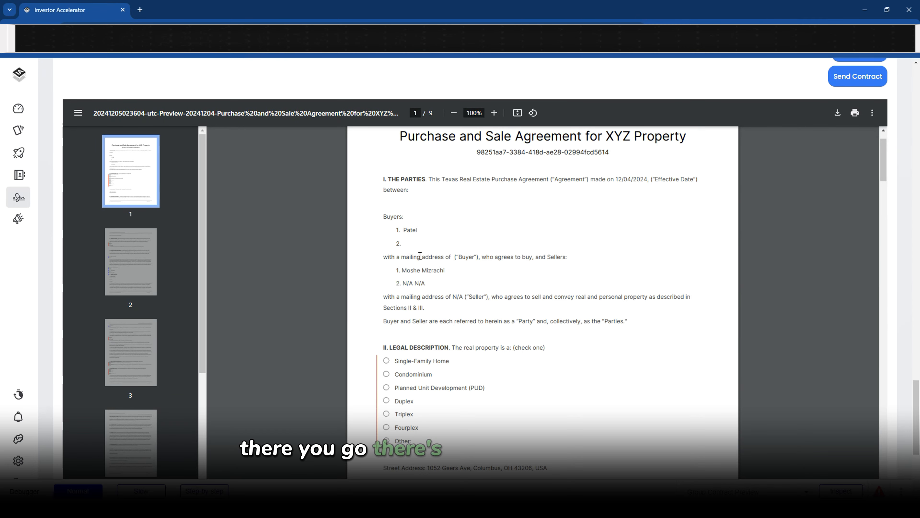
Map Buyer 1 First Name to the user's first name
scroll(376, 184, up, 15)
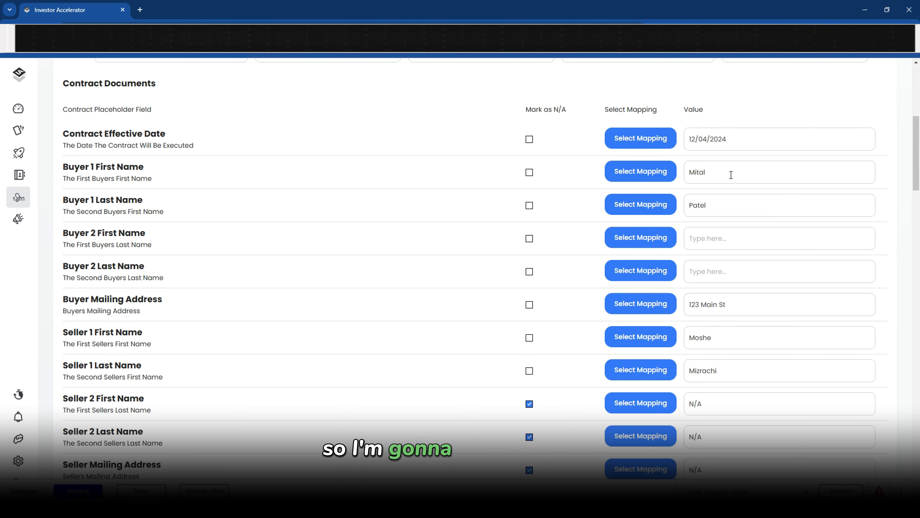
click(641, 171)
click(221, 223)
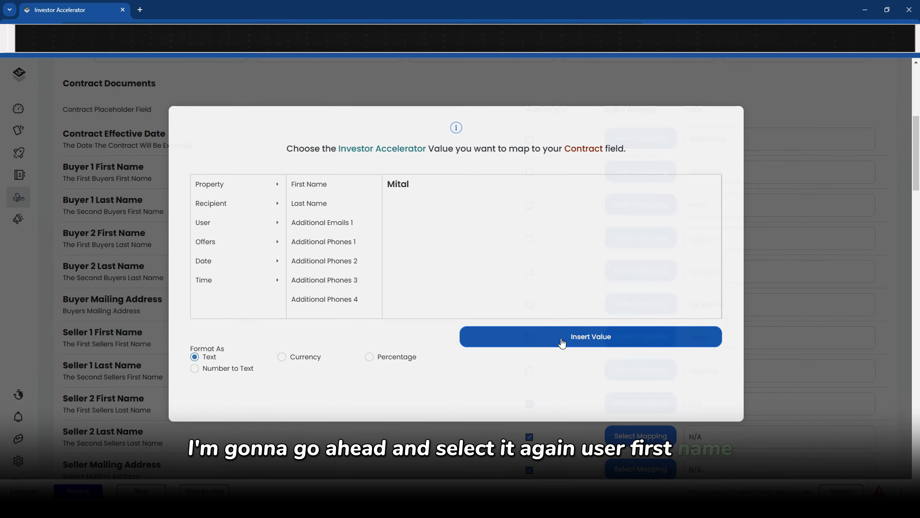
click(561, 341)
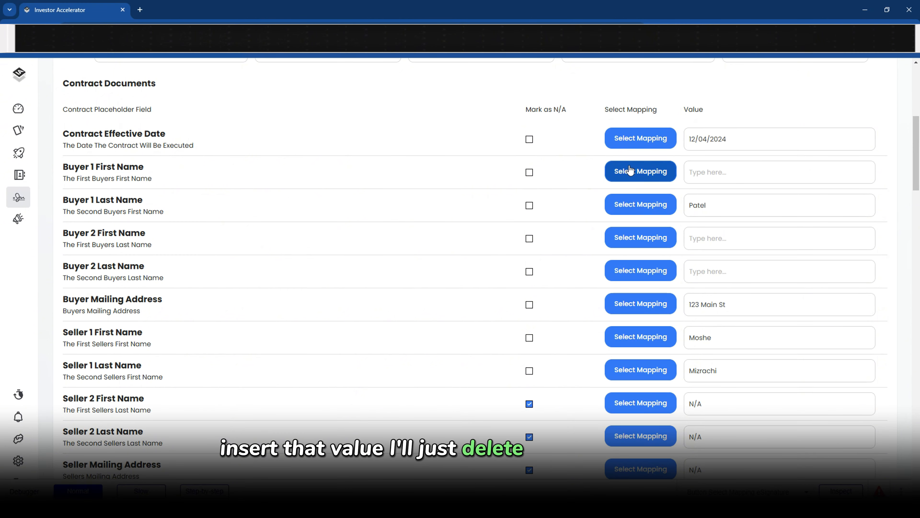
click(622, 172)
click(521, 342)
Save the contract as a draft again
scroll(608, 264, down, 20)
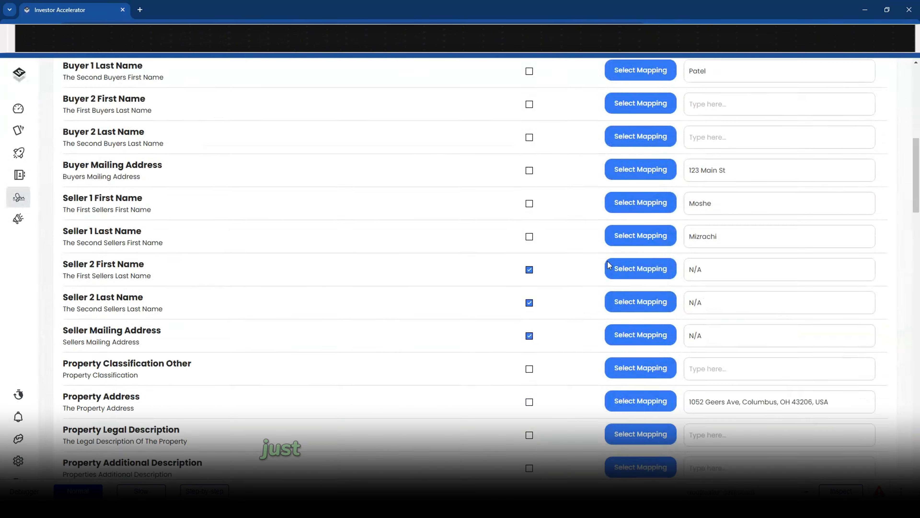
scroll(833, 312, up, 5)
click(859, 195)
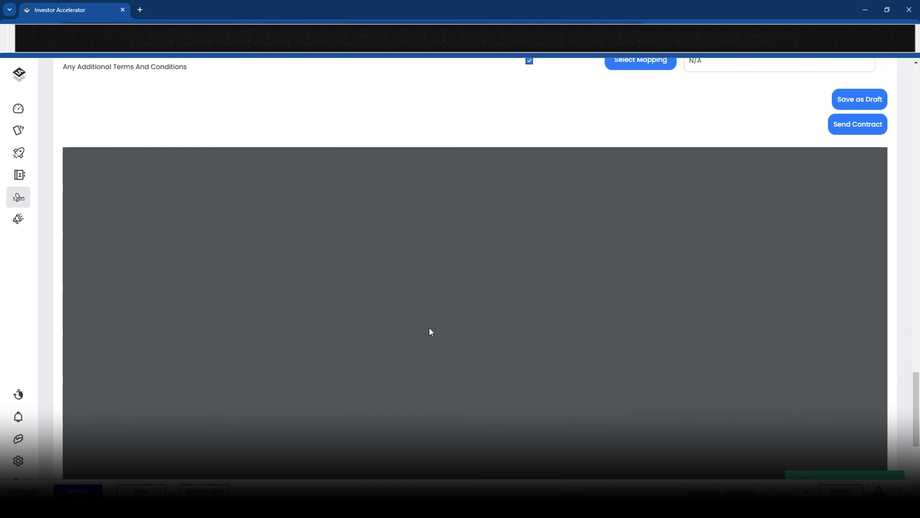
Scroll through the agreement preview checking buyer and seller names and the address
scroll(436, 325, down, 1)
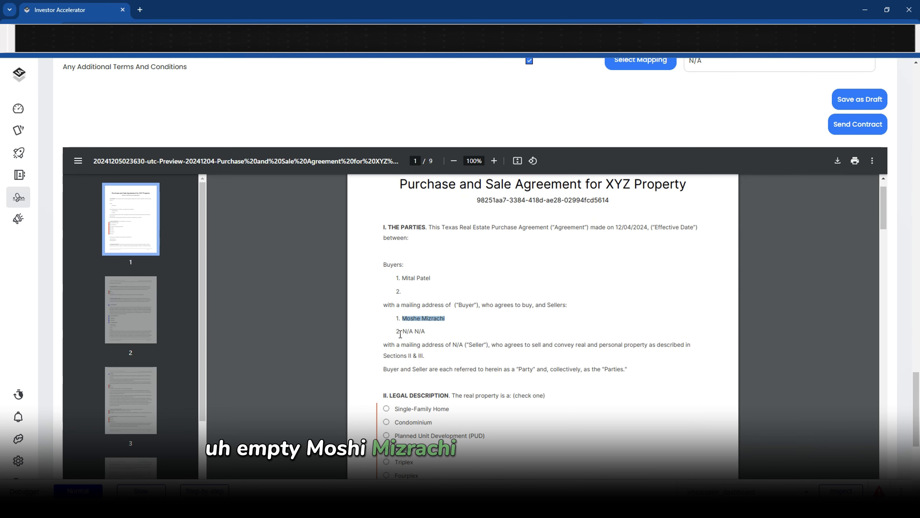
scroll(434, 335, down, 3)
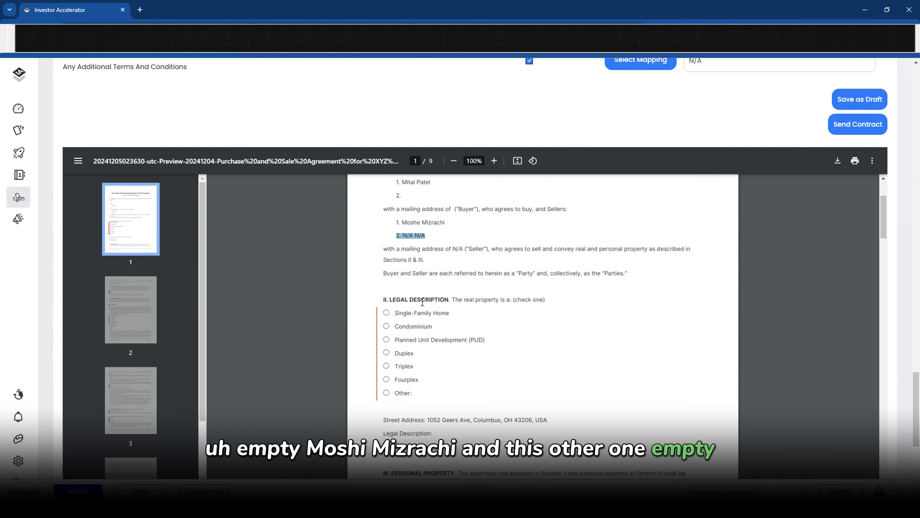
click(386, 266)
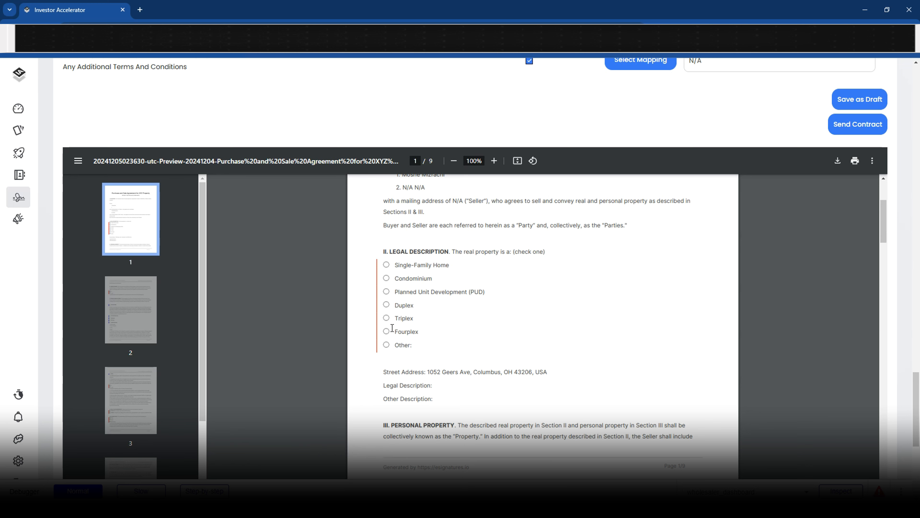
scroll(391, 326, down, 4)
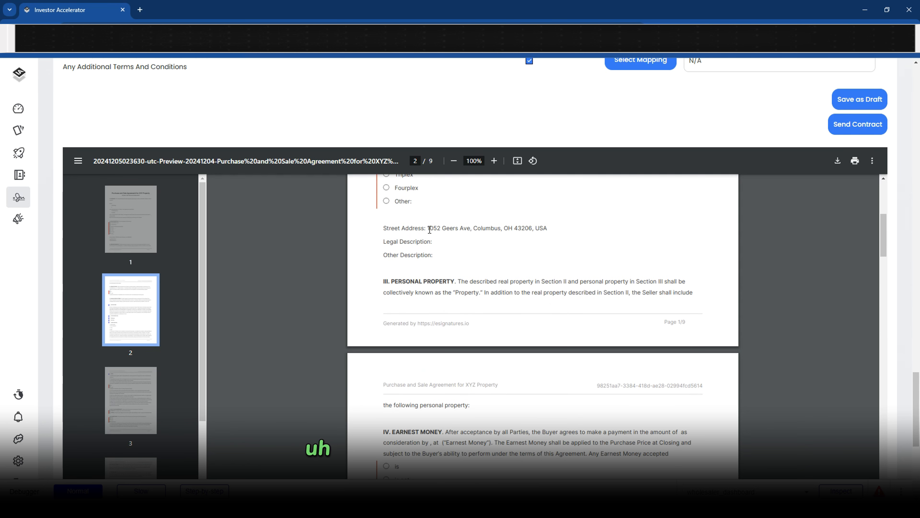
drag(428, 228, 552, 229)
scroll(544, 234, down, 6)
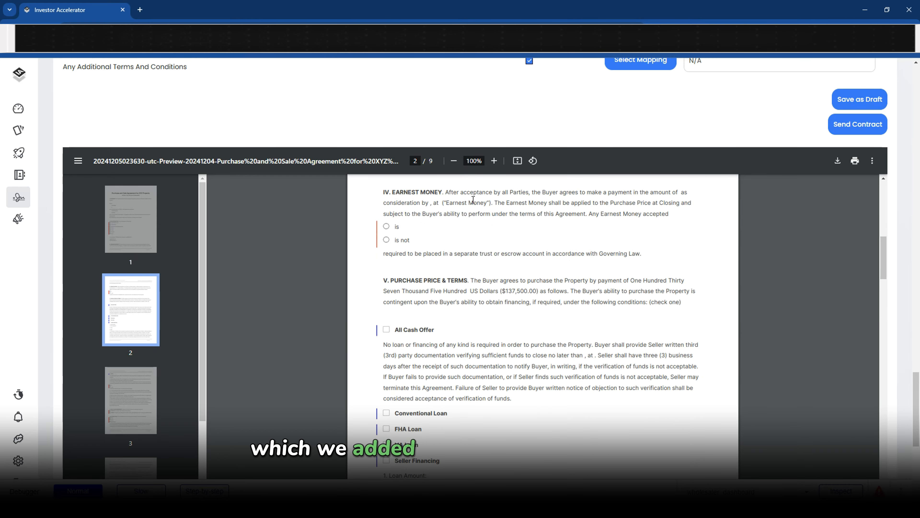
scroll(488, 255, down, 12)
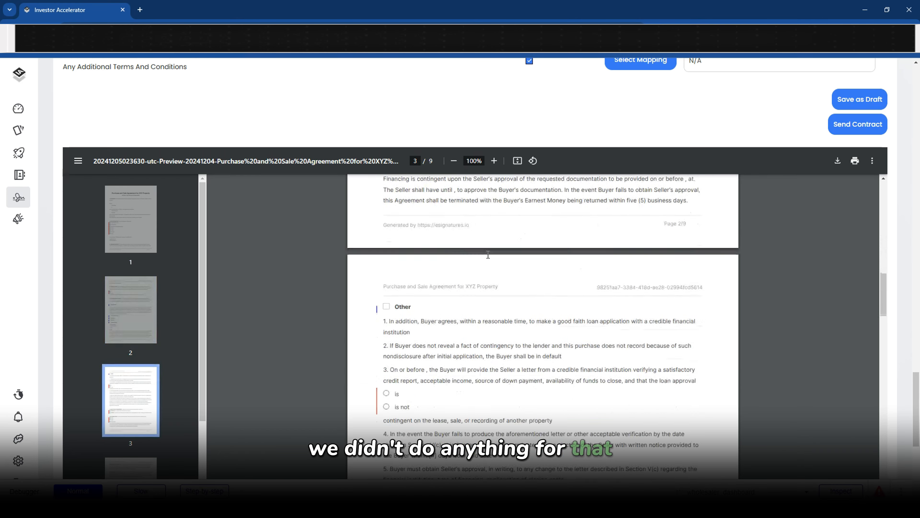
scroll(488, 254, down, 15)
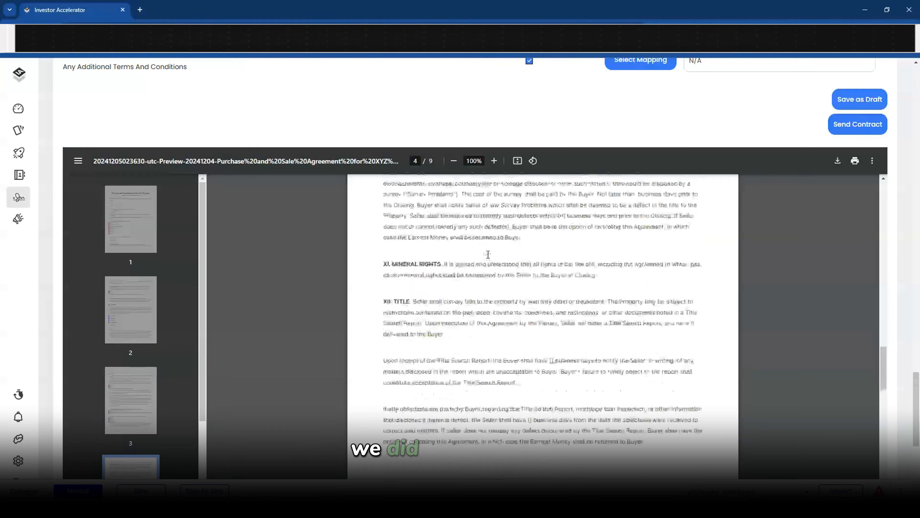
scroll(488, 254, up, 20)
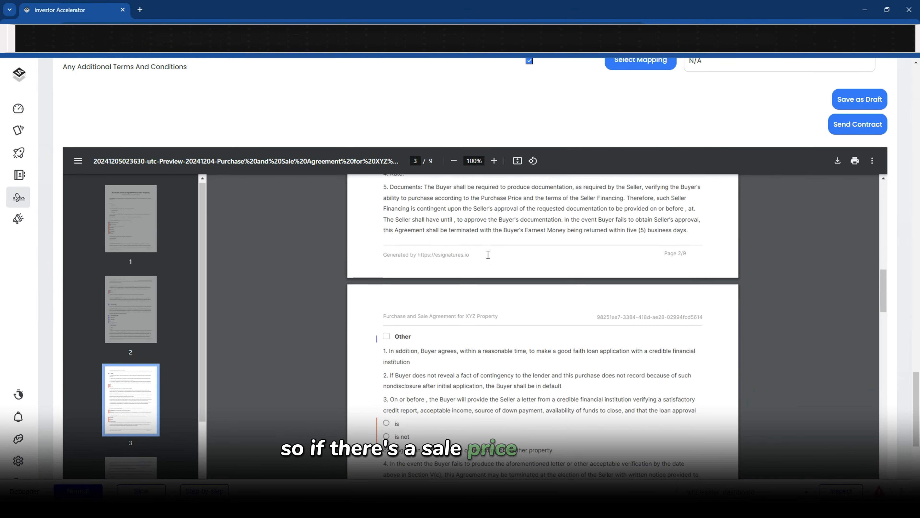
scroll(488, 255, up, 1)
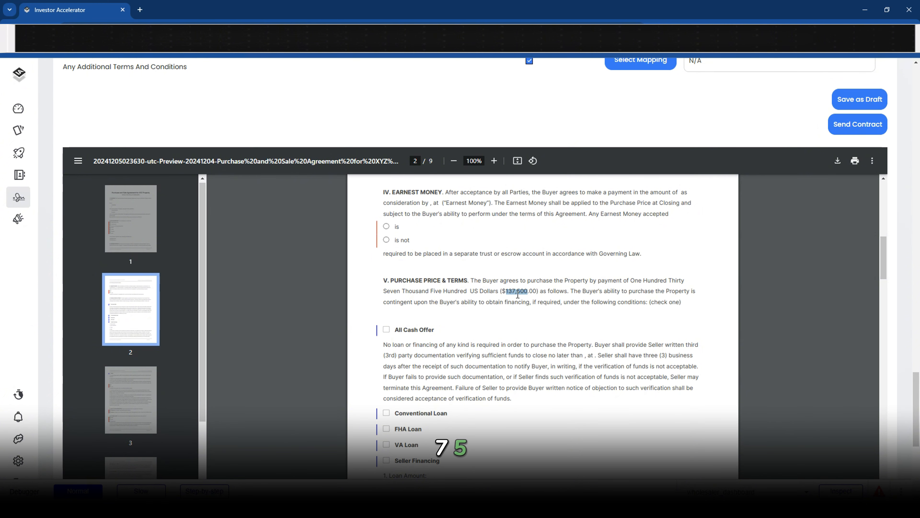
Check the written-out purchase price and scroll through the remaining preview pages
drag(680, 274, 421, 286)
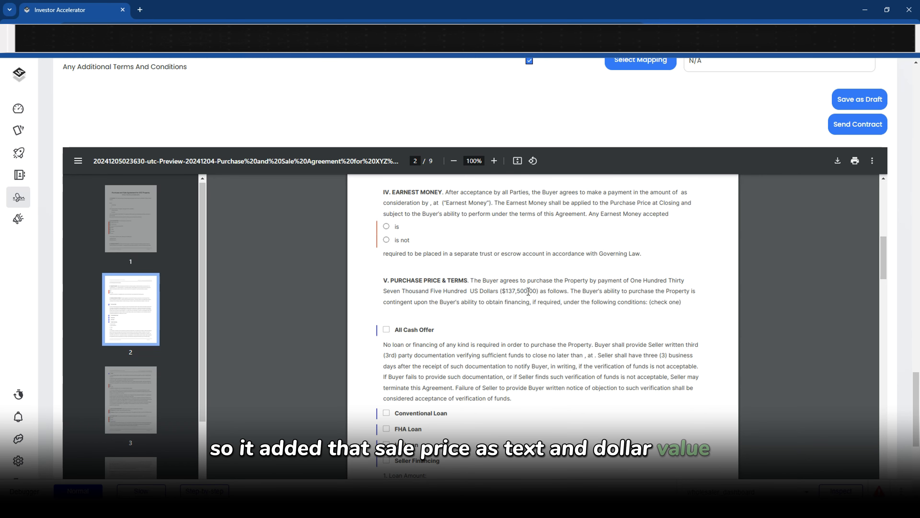
scroll(528, 291, down, 15)
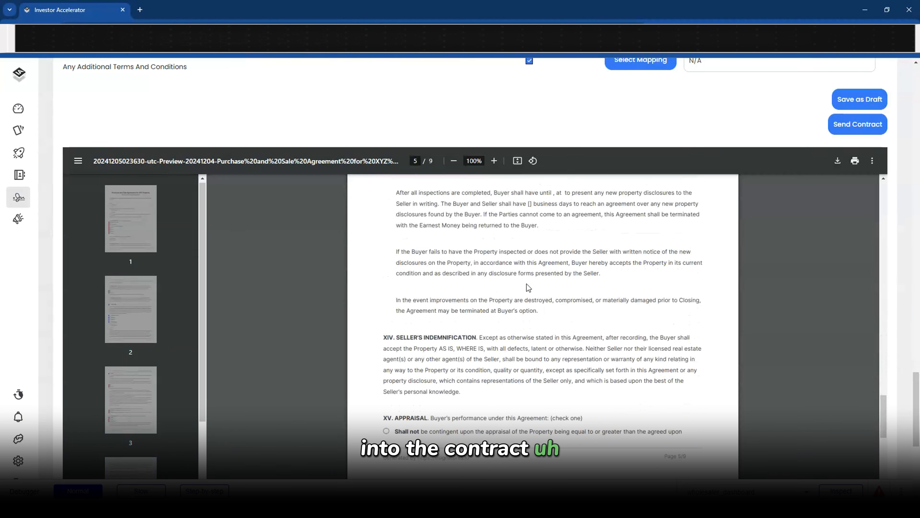
scroll(529, 288, down, 20)
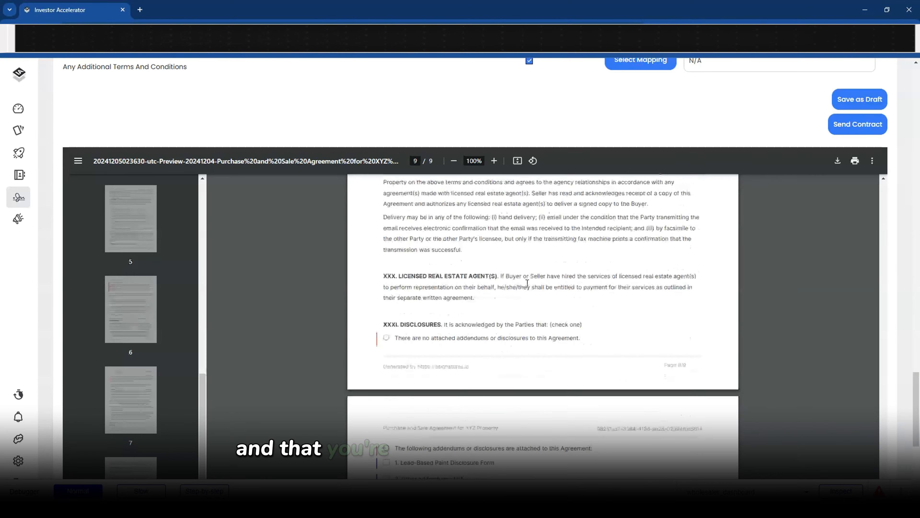
scroll(527, 283, down, 6)
scroll(780, 88, down, 2)
scroll(878, 146, up, 5)
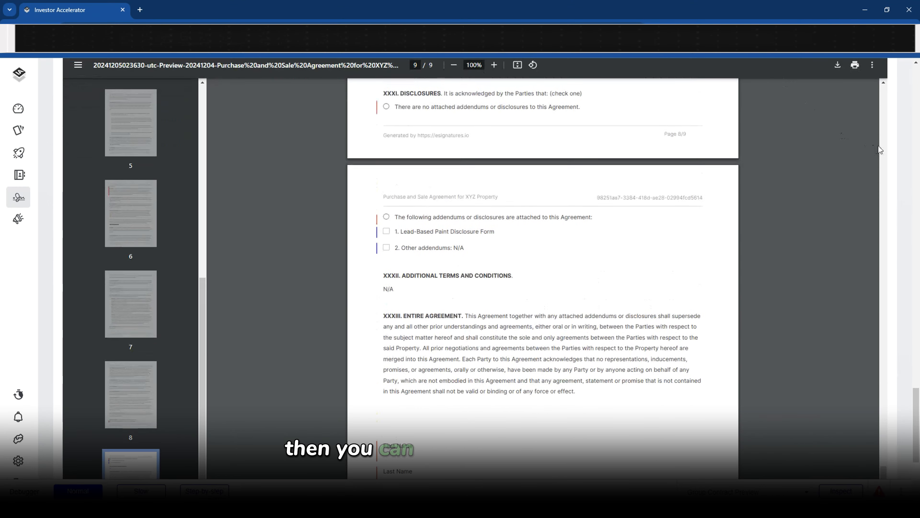
scroll(881, 160, up, 3)
Send the contract, agreeing 'I am satisfied with the details in this contract' and submitting
click(858, 172)
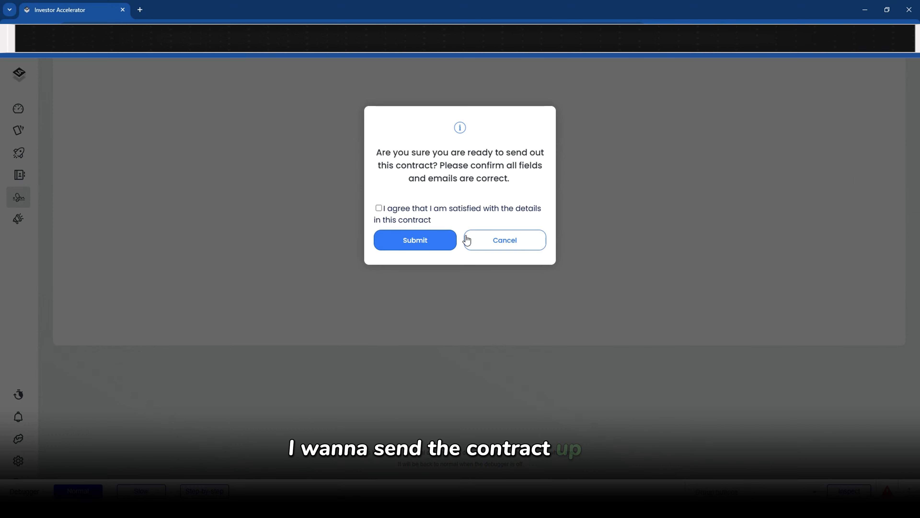
drag(376, 144, 524, 185)
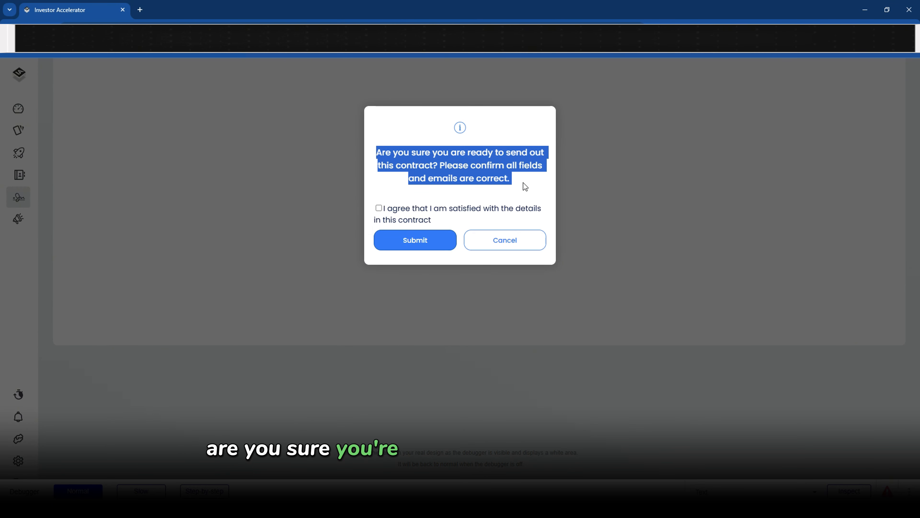
click(525, 187)
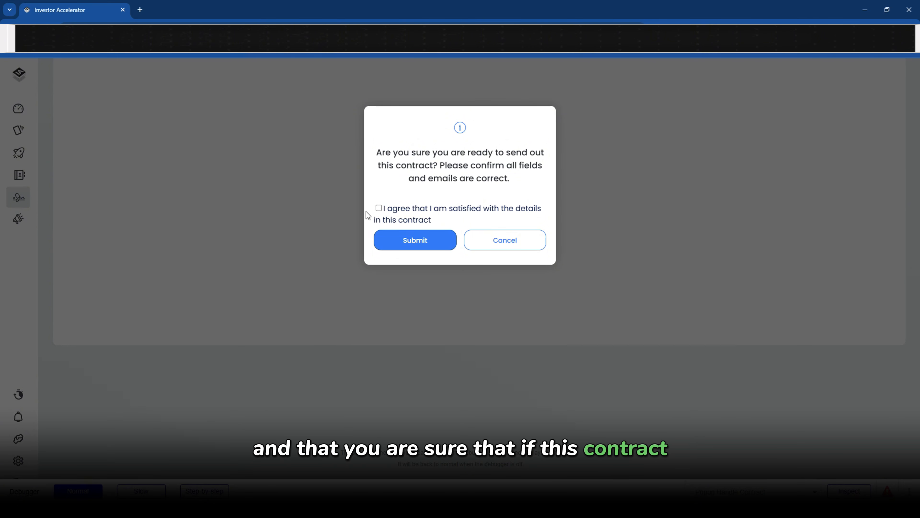
click(379, 208)
click(386, 242)
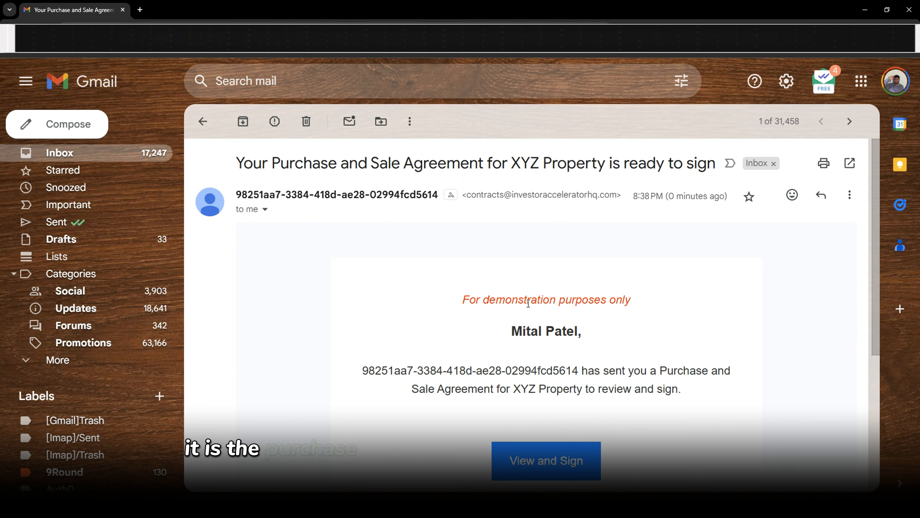
Open the XYZ Property Purchase and Sale Agreement from the email via View and Sign
drag(511, 161, 216, 164)
click(605, 163)
scroll(519, 313, down, 3)
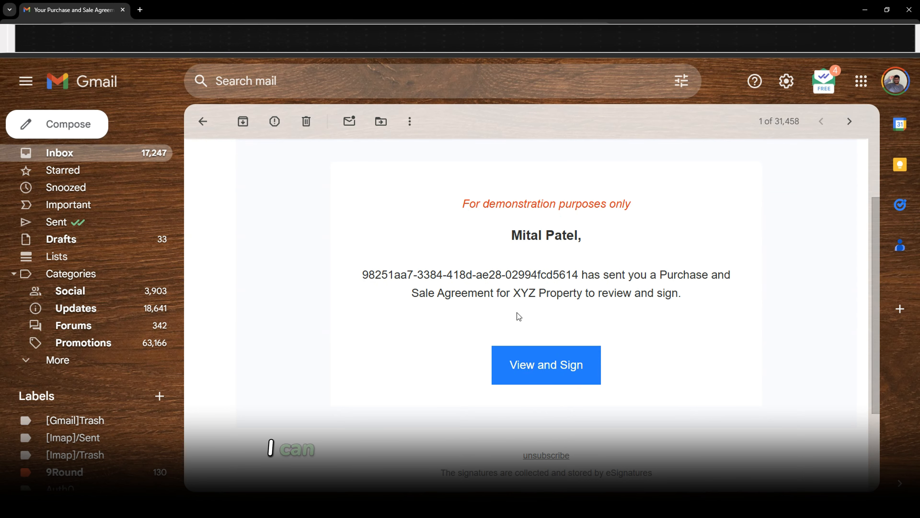
click(532, 374)
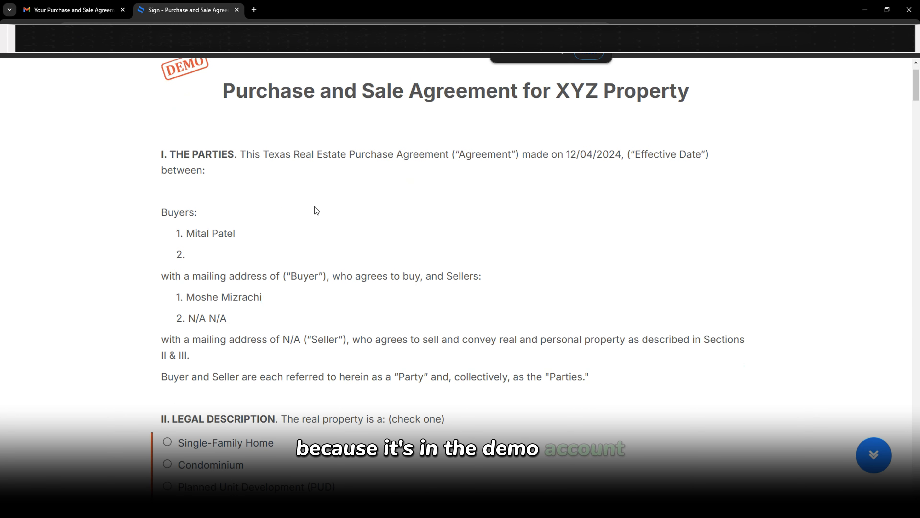
Mark the property as Single-Family Home and require the earnest money to be held in escrow
scroll(205, 226, down, 4)
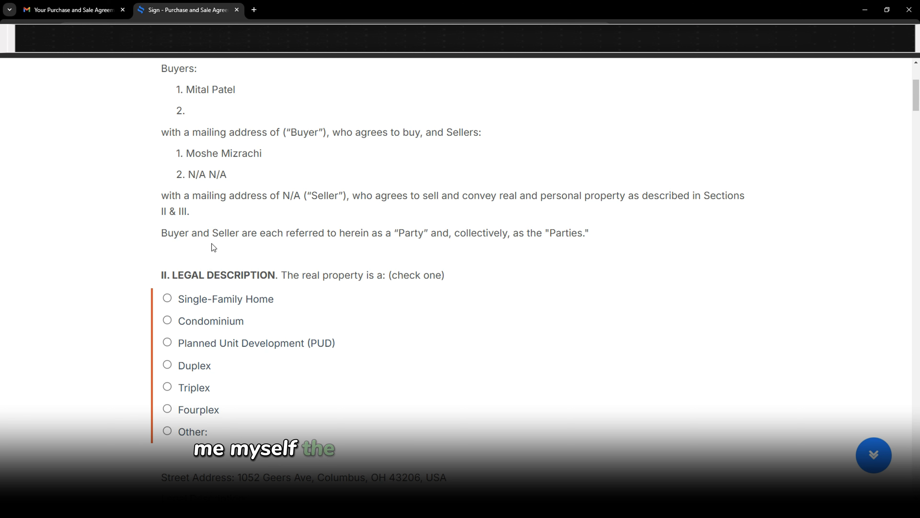
click(167, 298)
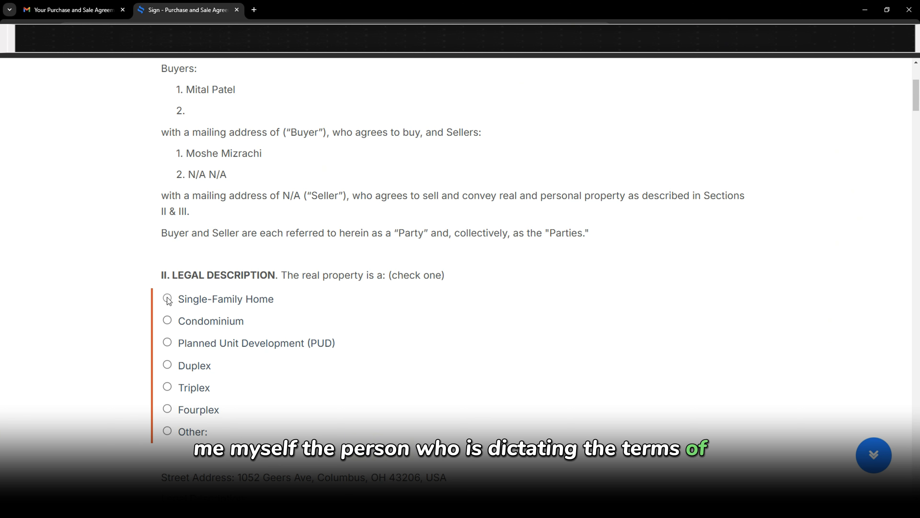
click(167, 385)
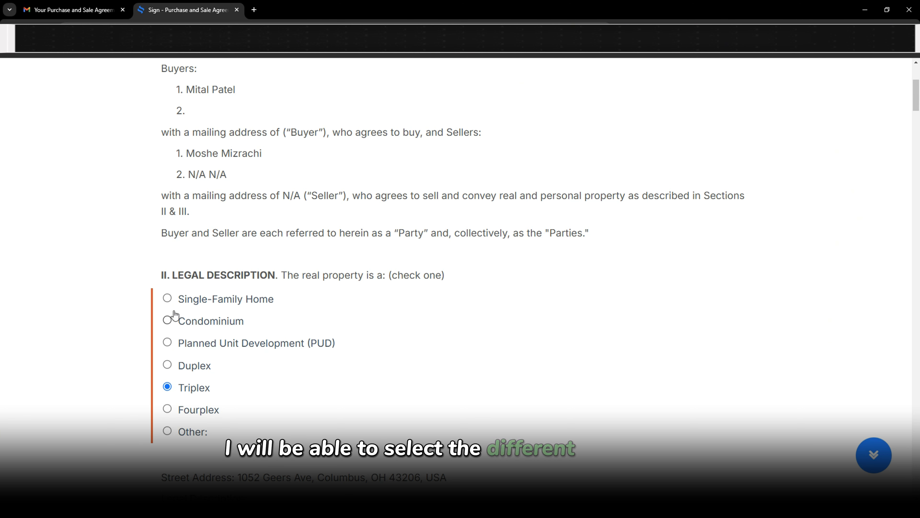
click(167, 298)
scroll(170, 298, down, 2)
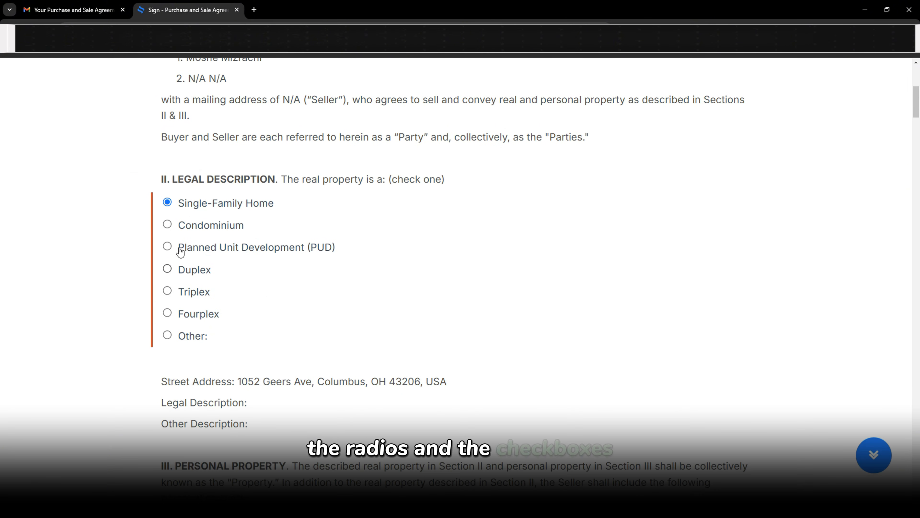
drag(180, 203, 287, 193)
scroll(288, 192, down, 8)
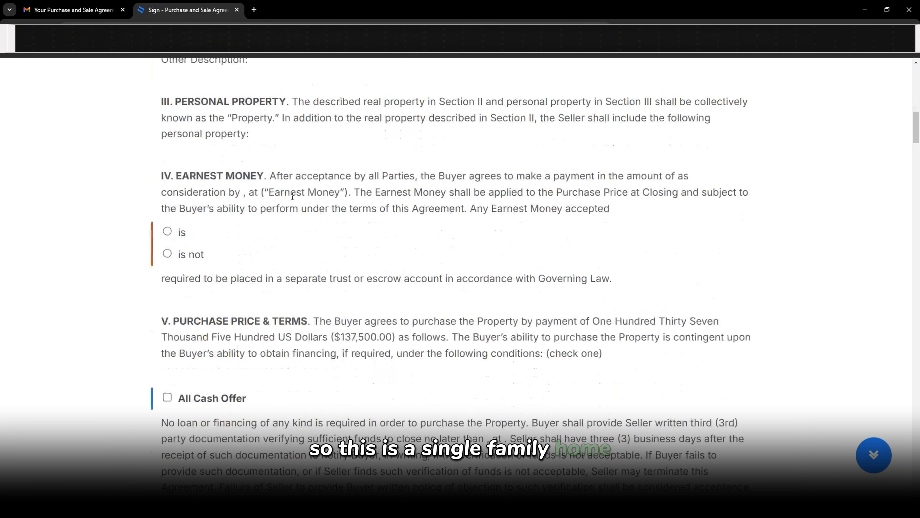
click(171, 214)
drag(202, 259, 480, 263)
Make the buyer pay closing costs, set the sale contingency, choose Shall for appraisal, and note no addendums
scroll(341, 251, down, 6)
scroll(193, 267, up, 1)
scroll(173, 198, up, 2)
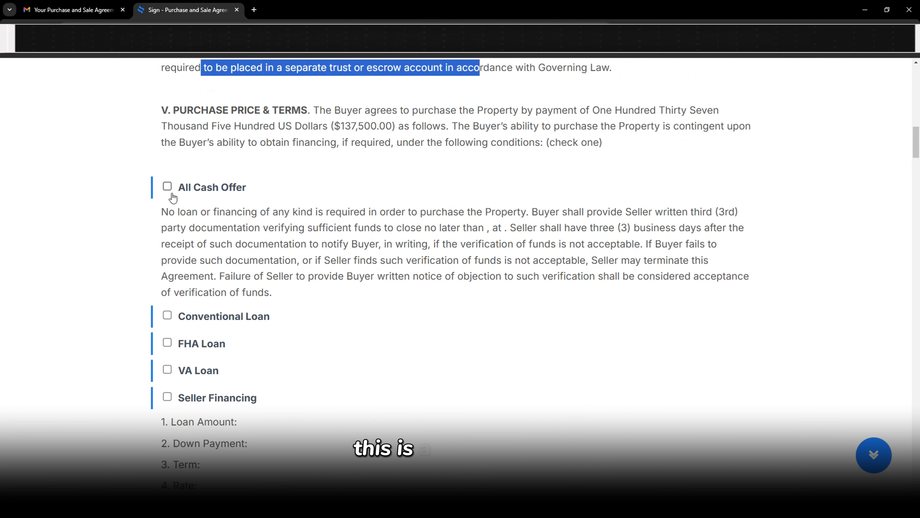
scroll(544, 241, down, 10)
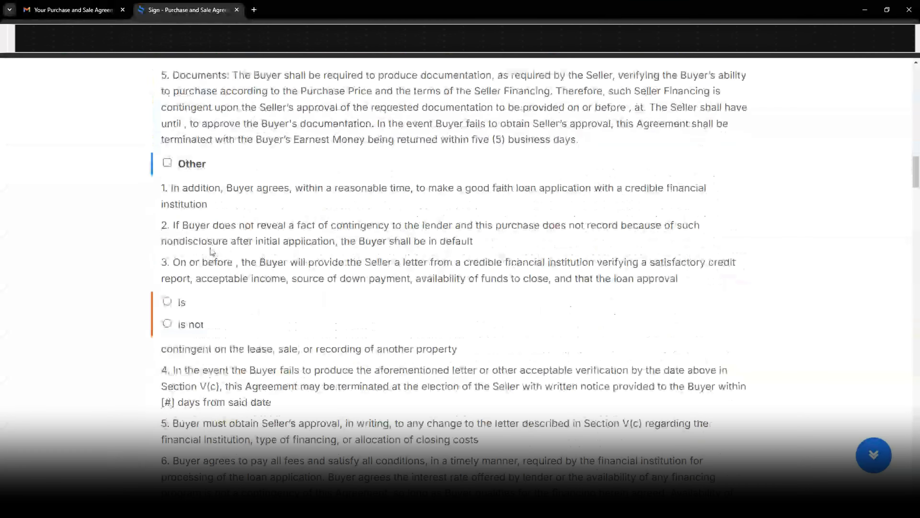
scroll(195, 319, down, 10)
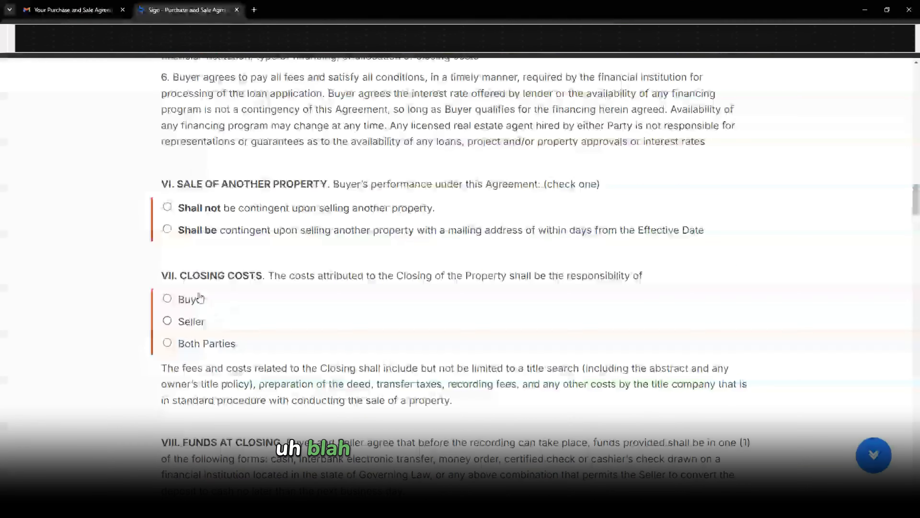
click(195, 298)
click(179, 230)
scroll(203, 309, down, 9)
scroll(195, 315, down, 20)
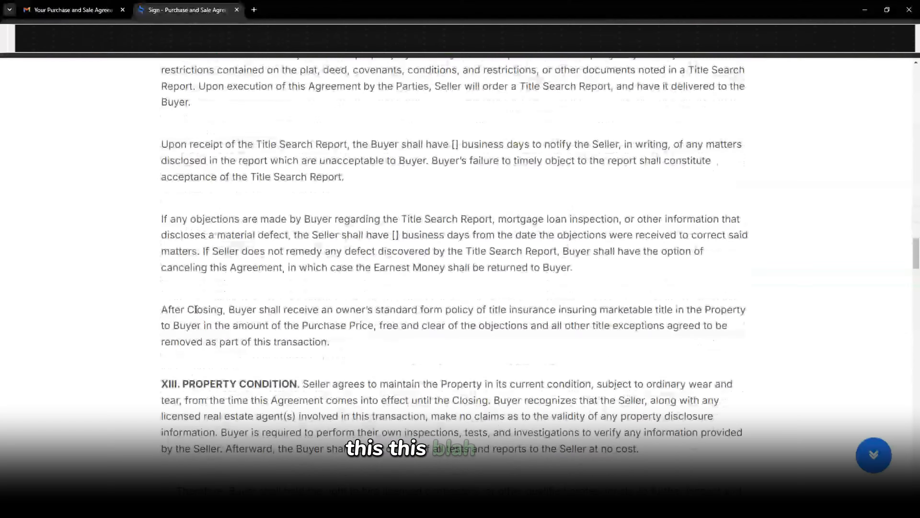
scroll(203, 281, up, 5)
click(168, 271)
scroll(189, 283, down, 20)
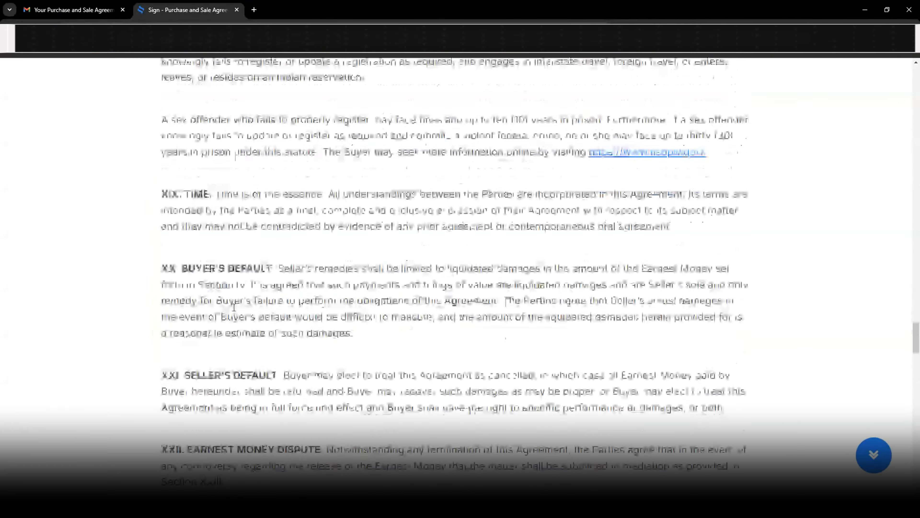
scroll(204, 288, up, 8)
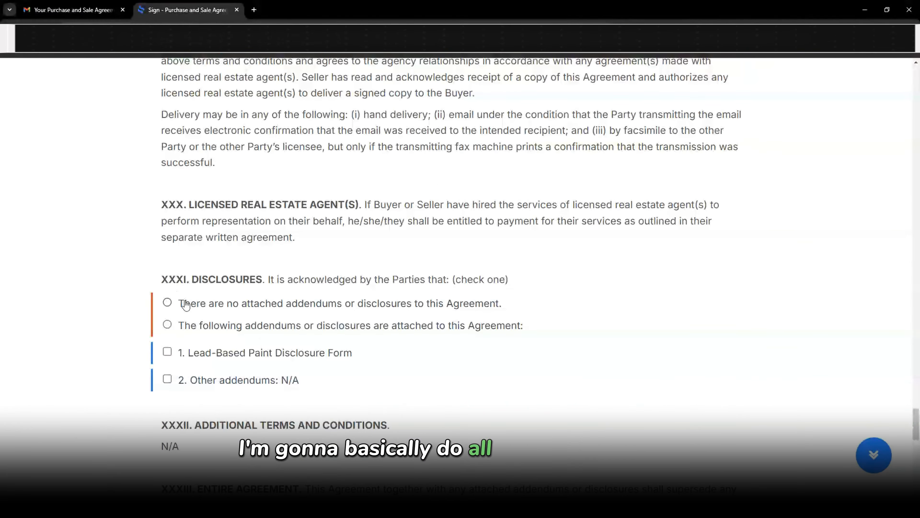
click(178, 303)
scroll(180, 306, down, 15)
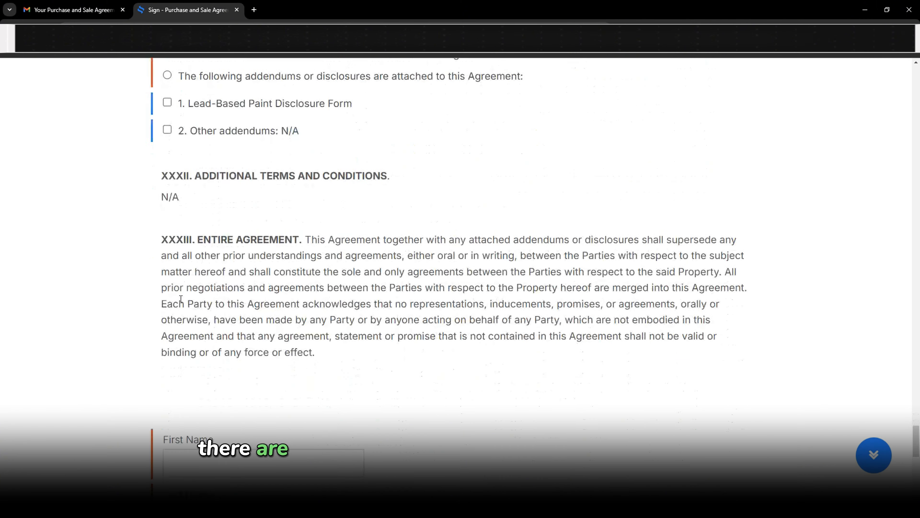
Draw the buyer's signature, sign the agreement, and close the Contract signed window
mouse_move(395, 325)
mouse_down()
mouse_move(421, 306)
mouse_move(482, 312)
mouse_move(545, 354)
mouse_up()
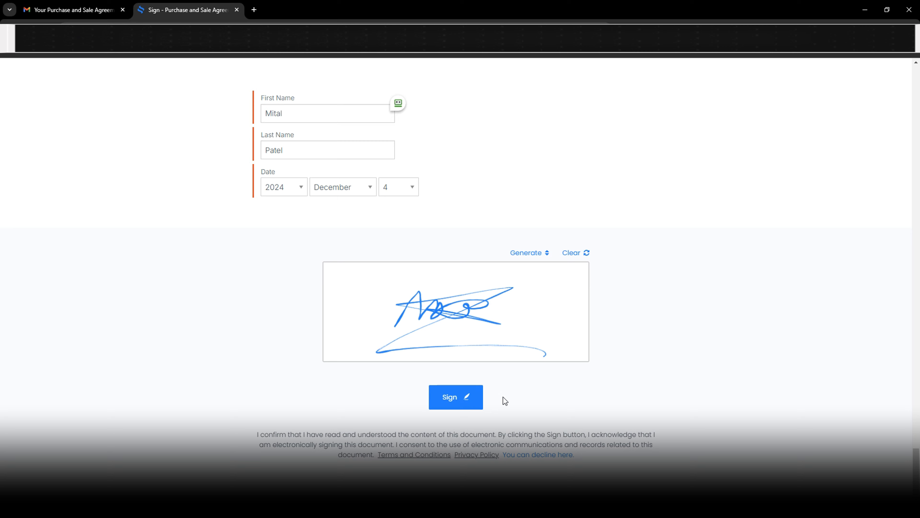
click(466, 403)
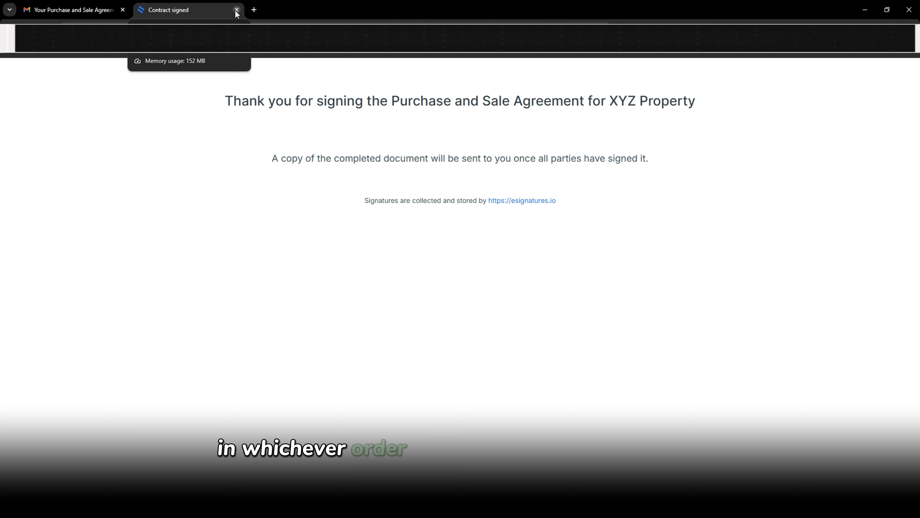
click(908, 10)
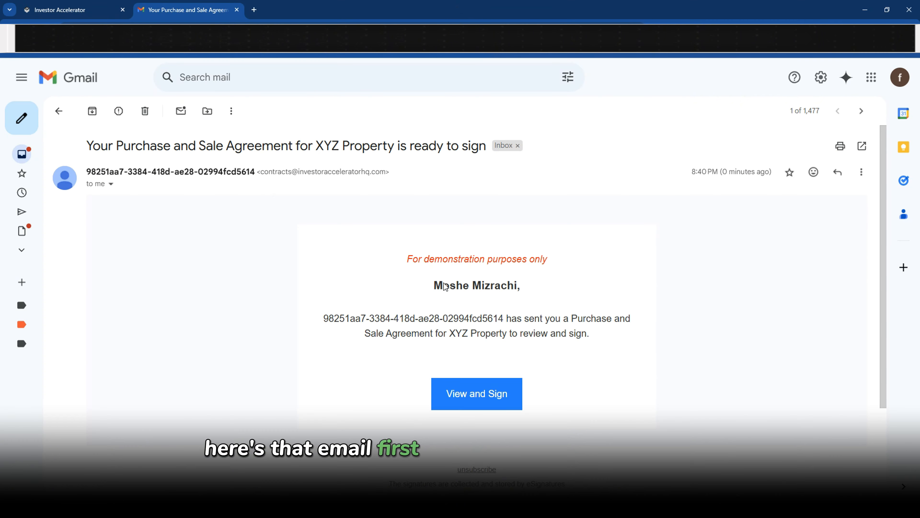
Open the agreement for signing from the seller's Gmail message in the main browser window
drag(435, 285, 509, 285)
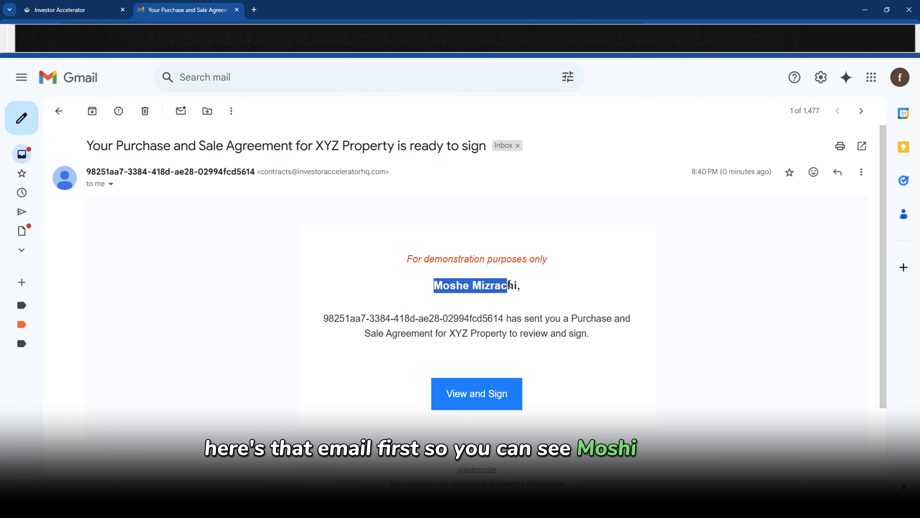
click(509, 286)
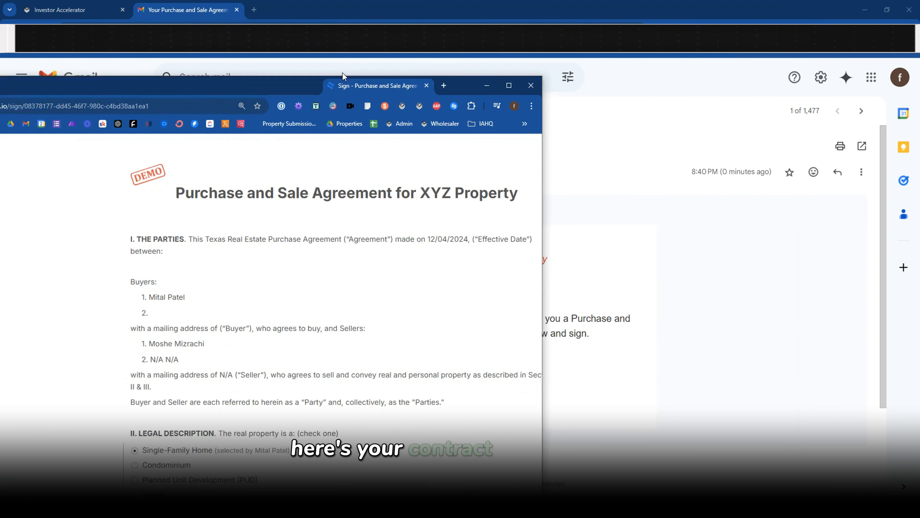
drag(343, 72, 333, 15)
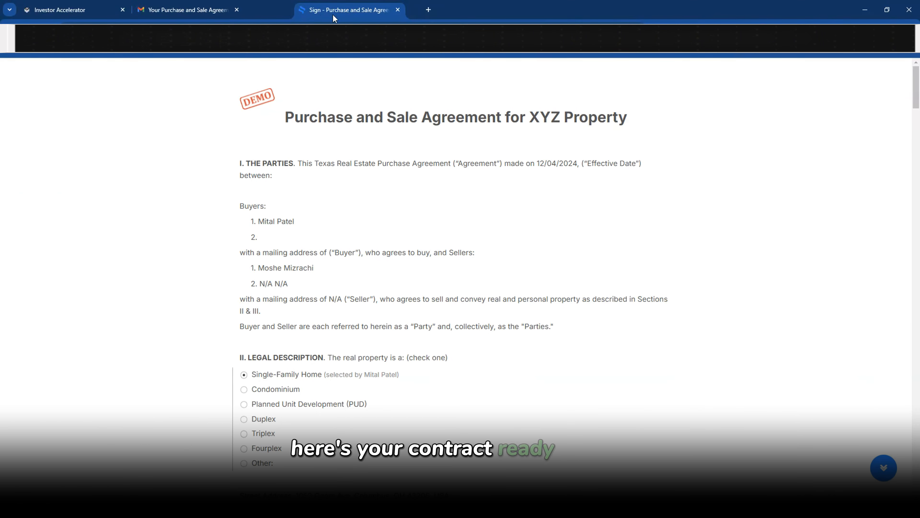
click(236, 10)
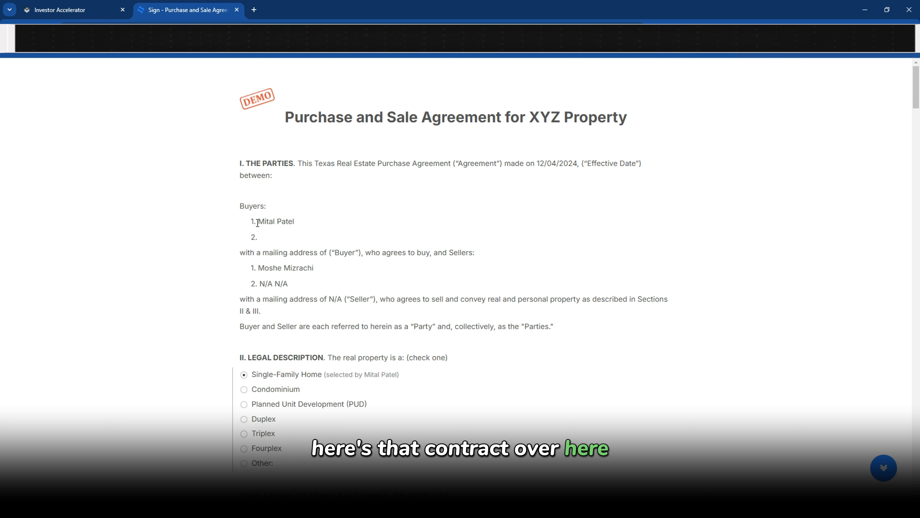
drag(257, 222, 303, 299)
scroll(260, 285, down, 3)
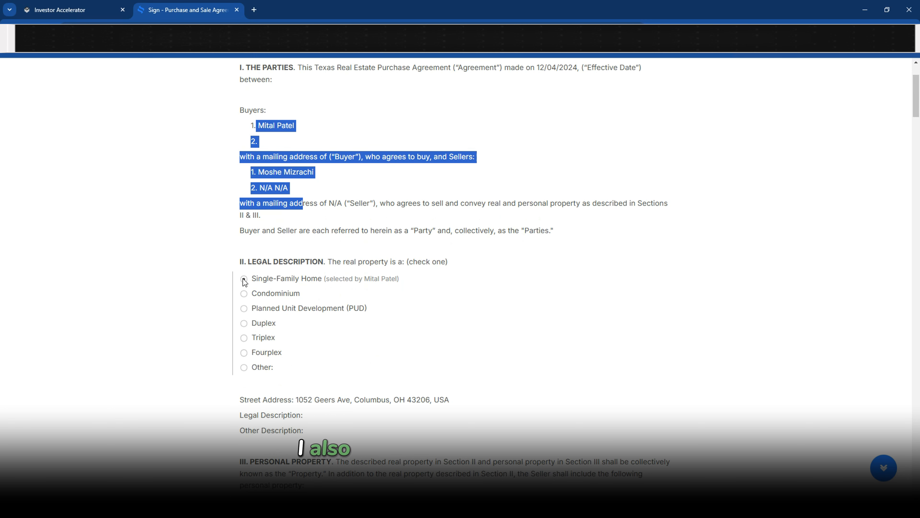
Review the Single-Family Home choice, set the date to December 04, 2024, and sign as seller
drag(256, 278, 335, 277)
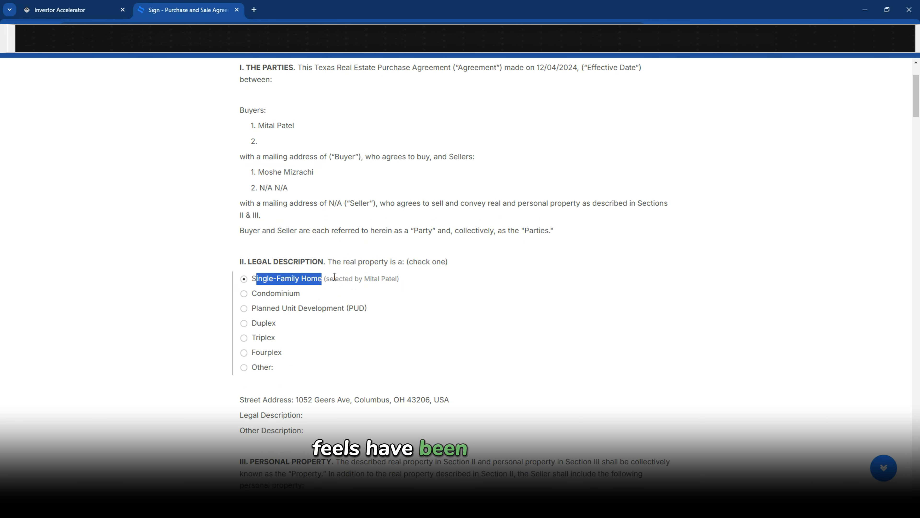
scroll(397, 276, down, 15)
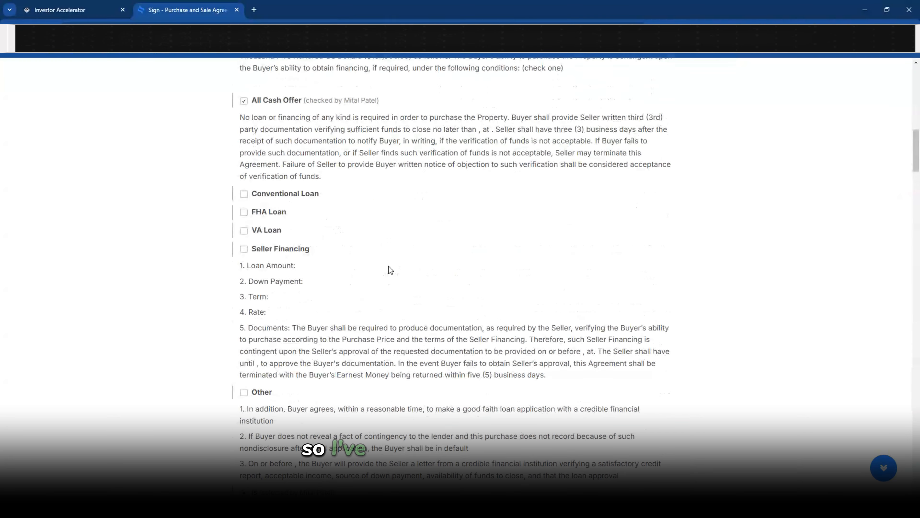
scroll(317, 203, down, 20)
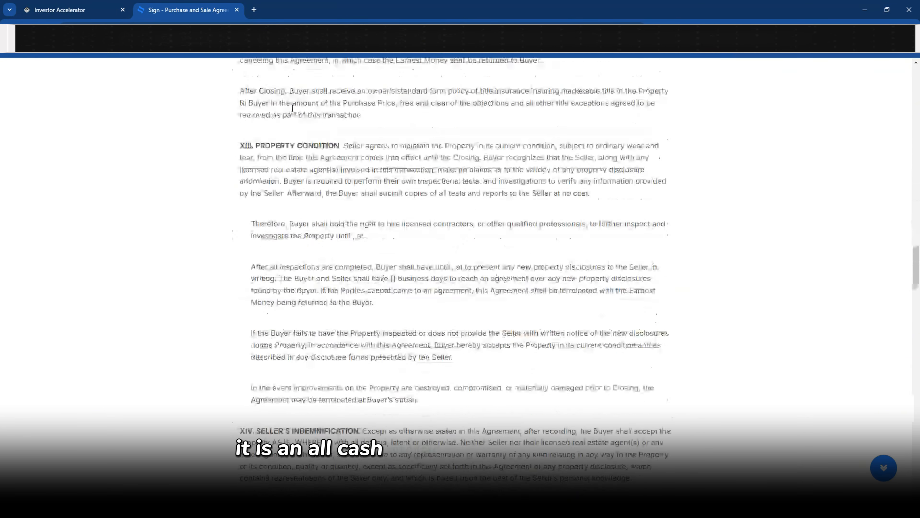
scroll(316, 201, up, 4)
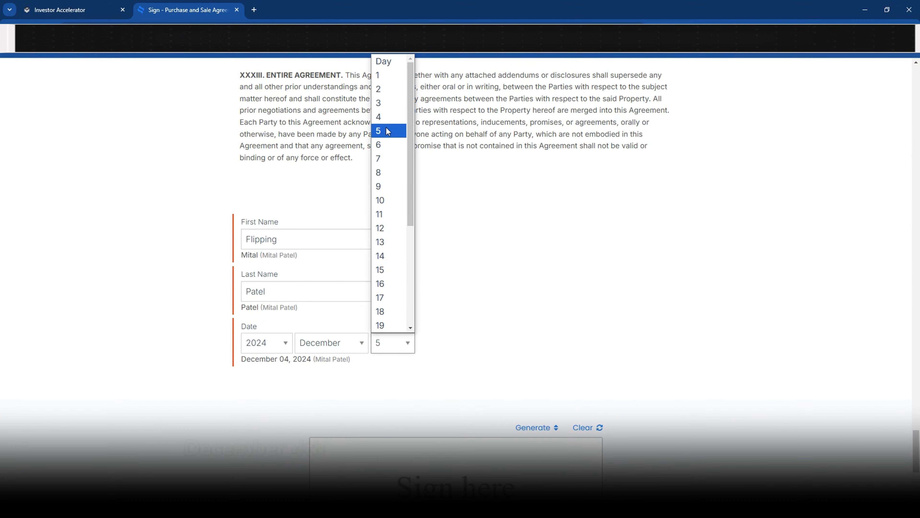
click(386, 126)
scroll(365, 323, down, 5)
mouse_move(377, 326)
mouse_down()
mouse_move(443, 295)
mouse_move(525, 299)
mouse_move(462, 351)
mouse_up()
click(455, 390)
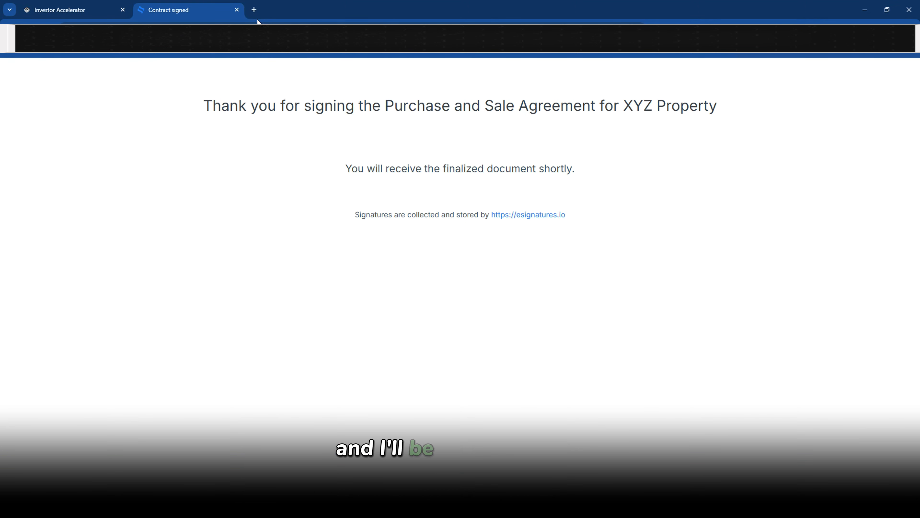
click(237, 10)
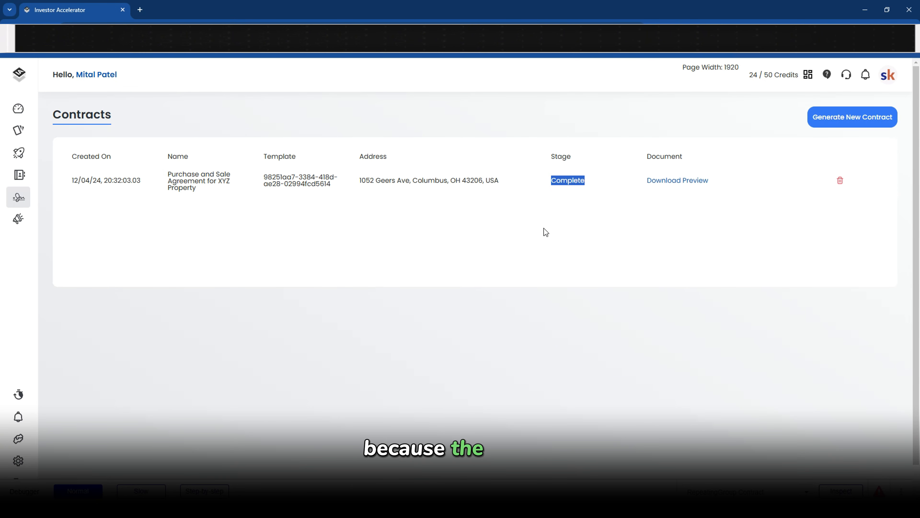
click(543, 208)
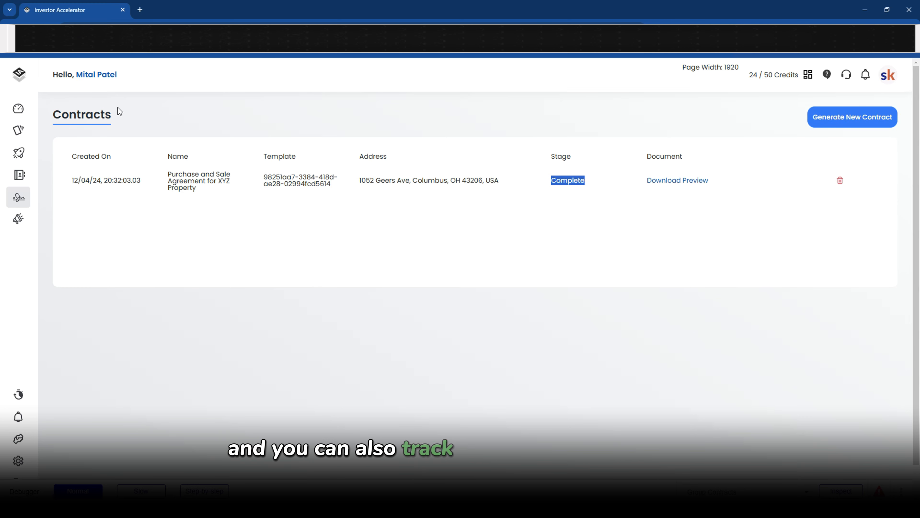
scroll(421, 199, down, 10)
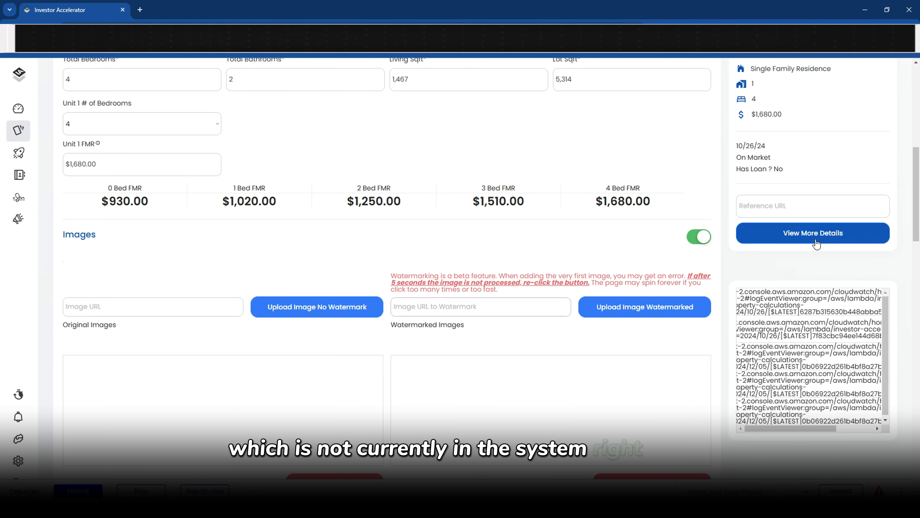
Show the Purchase and Sale Agreement's log in the property's contracts details panel
click(807, 237)
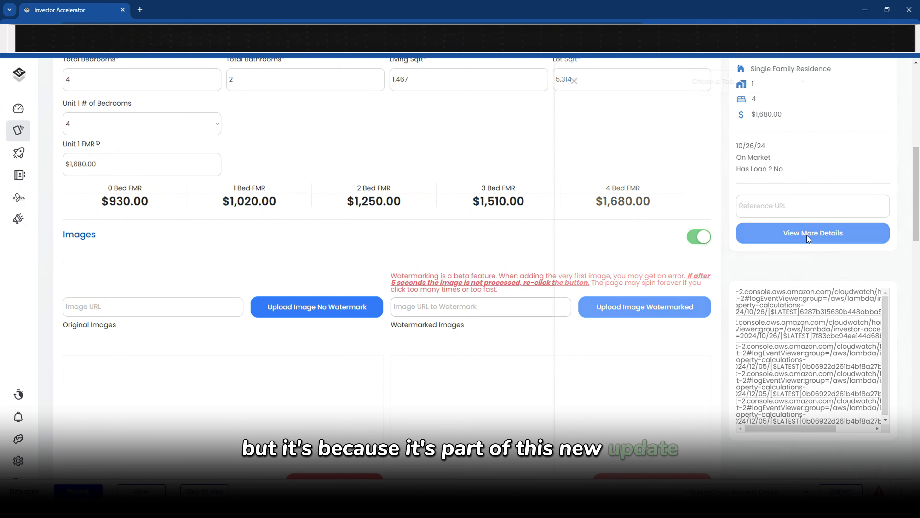
click(699, 82)
click(699, 126)
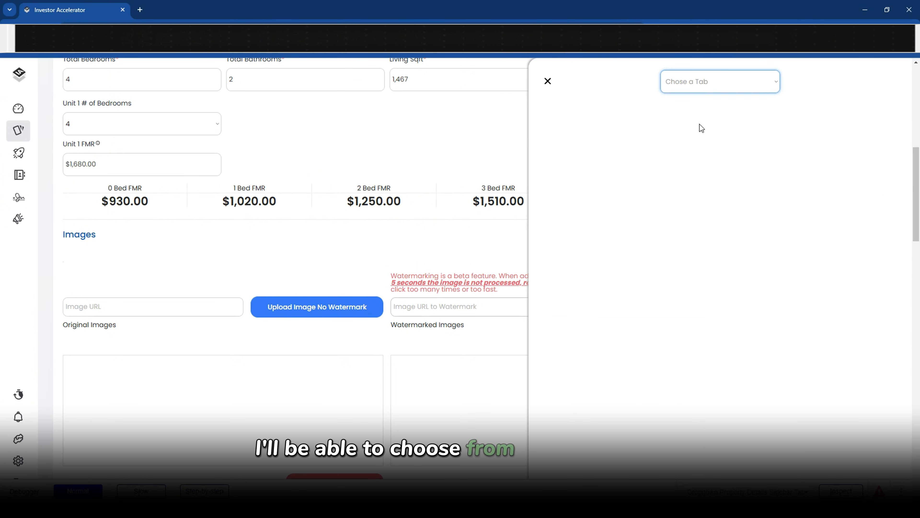
click(705, 158)
click(712, 175)
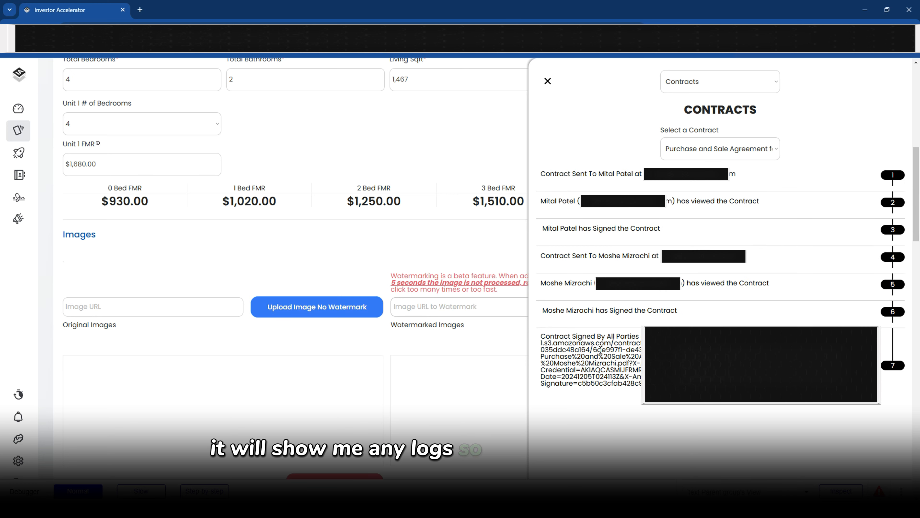
Review the log entries from sent-to-buyer through seller-signed to signed by all parties
drag(545, 174, 713, 170)
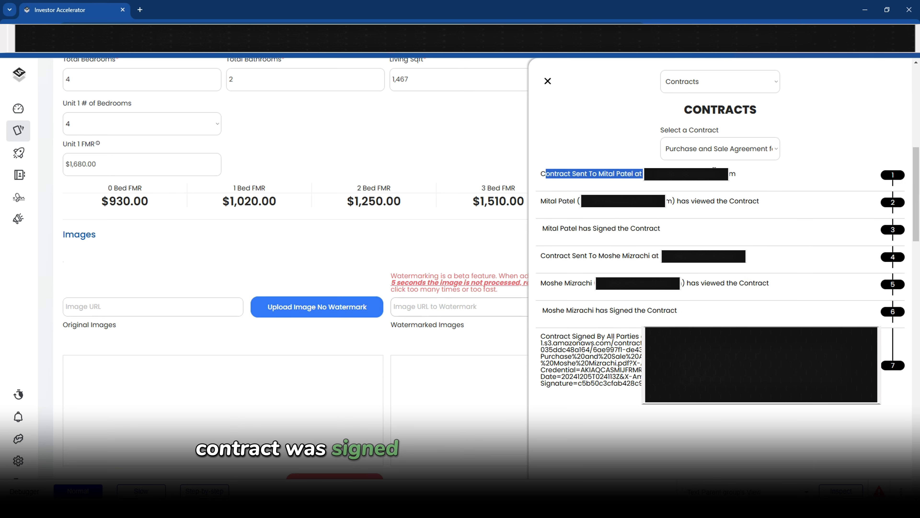
drag(557, 203, 746, 202)
drag(569, 228, 640, 228)
drag(577, 255, 645, 252)
drag(554, 283, 711, 294)
drag(554, 310, 678, 311)
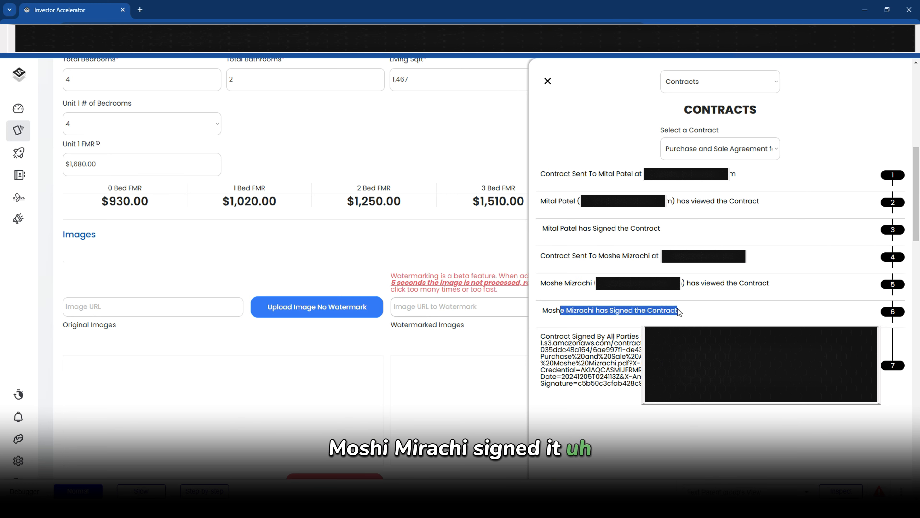
mouse_move(545, 336)
mouse_down()
mouse_move(641, 364)
mouse_move(656, 383)
mouse_move(541, 354)
mouse_move(539, 337)
mouse_up()
click(655, 383)
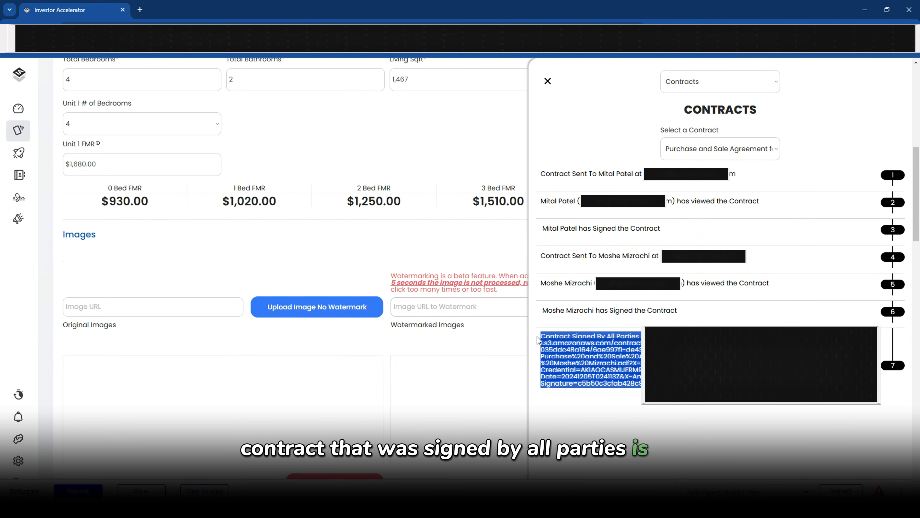
Switch the details panel to the property's Files section showing the contract Document
click(734, 145)
click(717, 83)
click(693, 138)
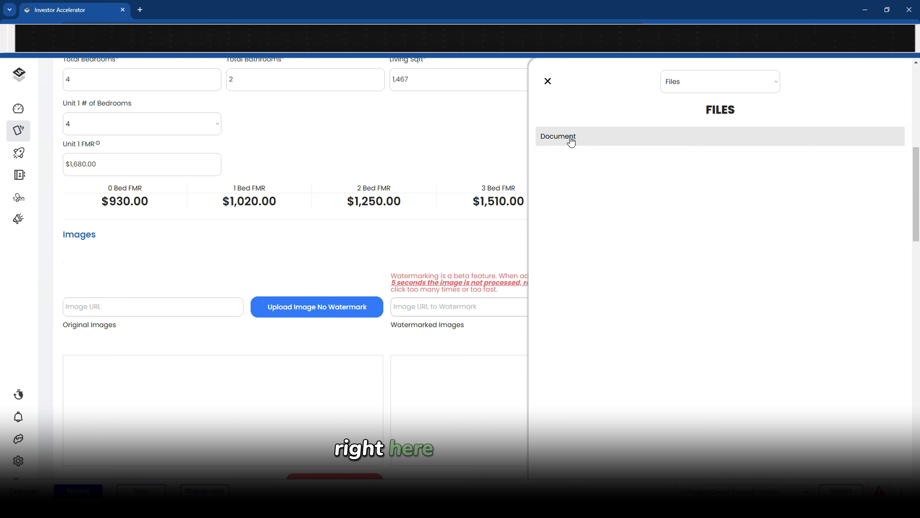
Download the signed contract PDF and check both signers' signing dates, including the 20:41 time
click(585, 137)
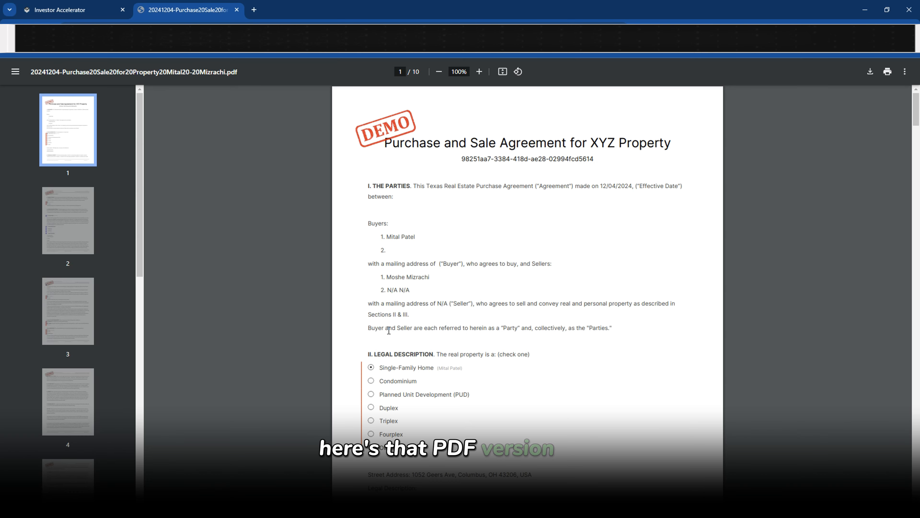
scroll(396, 273, down, 20)
scroll(396, 273, down, 20)
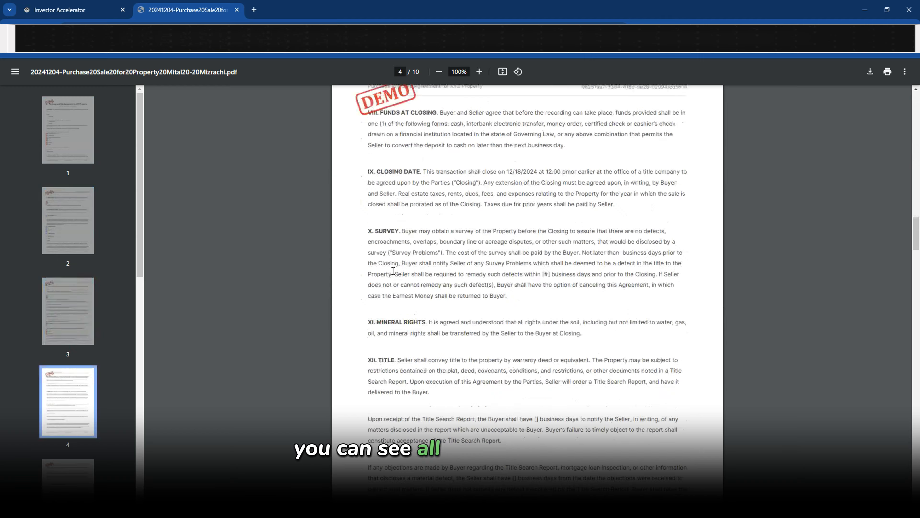
scroll(396, 273, down, 15)
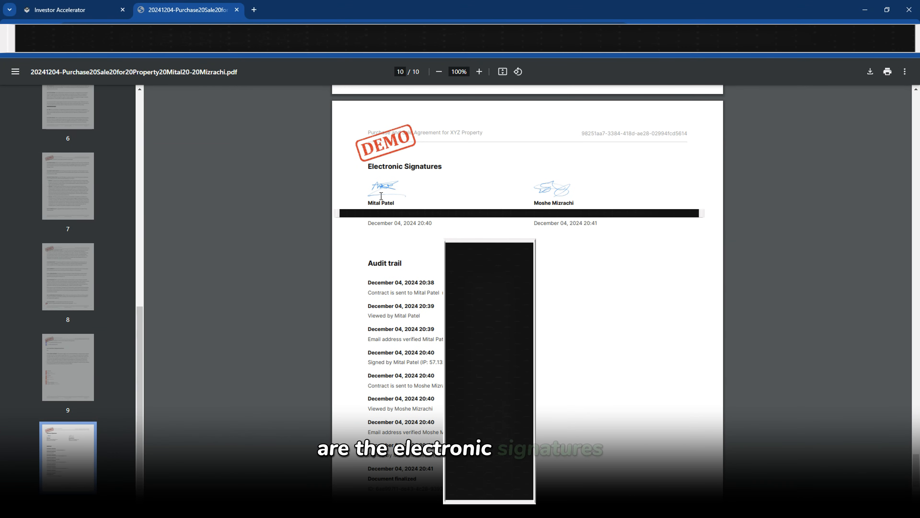
drag(368, 222, 422, 225)
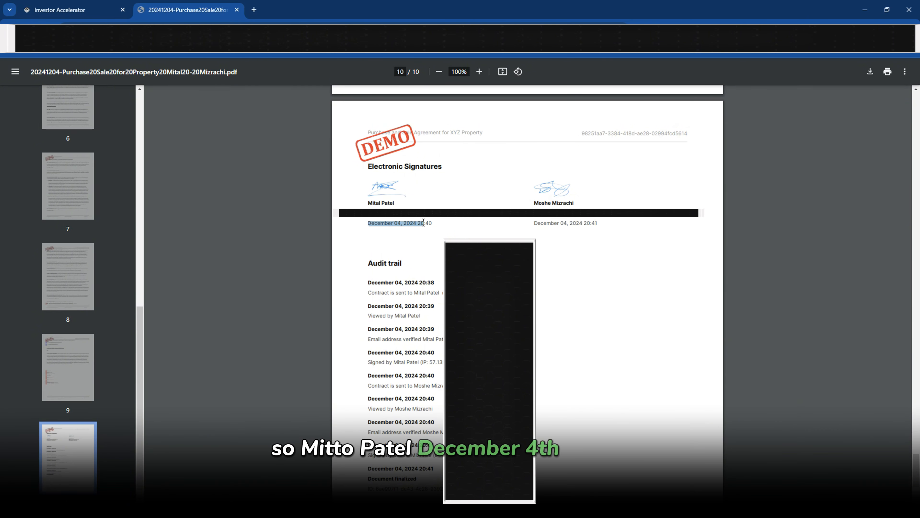
click(531, 205)
mouse_move(533, 205)
mouse_down()
mouse_move(574, 206)
mouse_move(602, 225)
mouse_up()
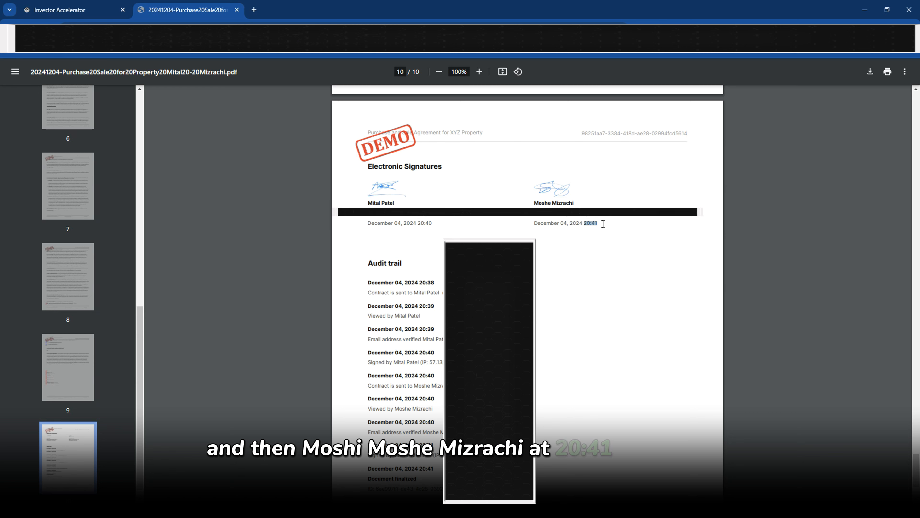
click(544, 190)
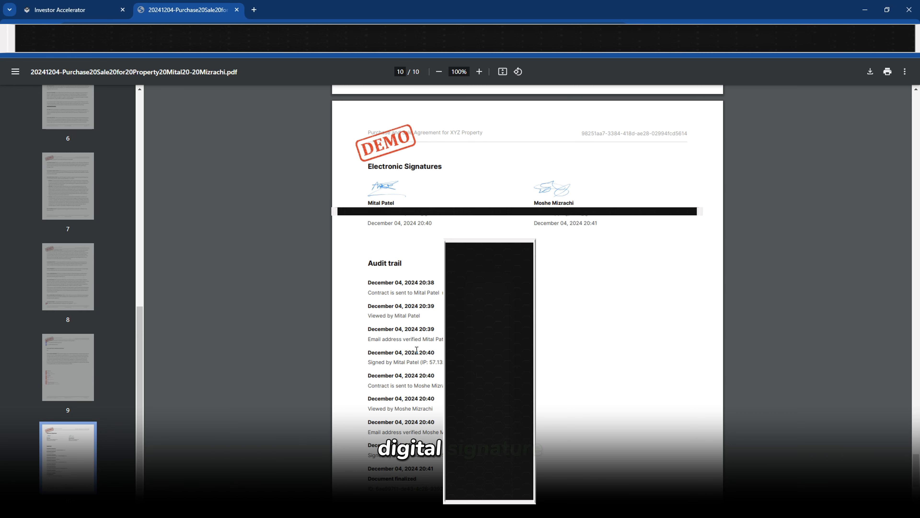
Review the audit trail entries: contract sent, email verification, signed, viewed, and document finalized
scroll(383, 186, down, 3)
drag(368, 186, 493, 403)
click(378, 191)
drag(369, 196, 435, 187)
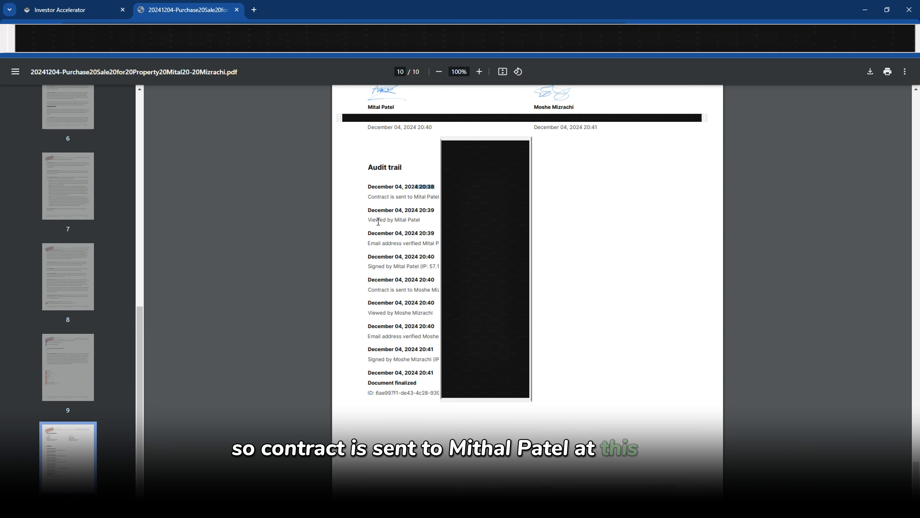
drag(371, 244, 436, 268)
drag(396, 290, 439, 290)
drag(369, 313, 439, 337)
drag(368, 373, 478, 393)
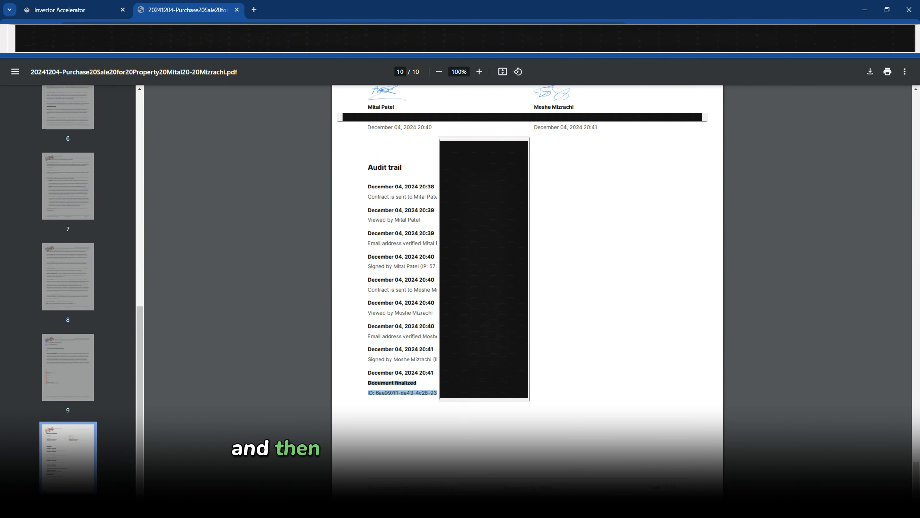
click(491, 392)
Scroll back up through the PDF and return to the Investor Accelerator property page
scroll(490, 392, up, 9)
scroll(491, 393, down, 8)
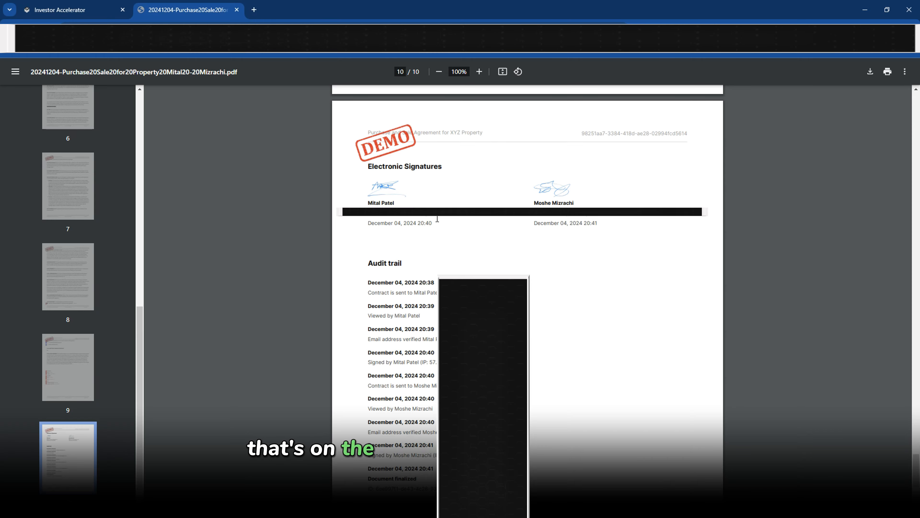
scroll(371, 294, up, 4)
scroll(371, 294, up, 20)
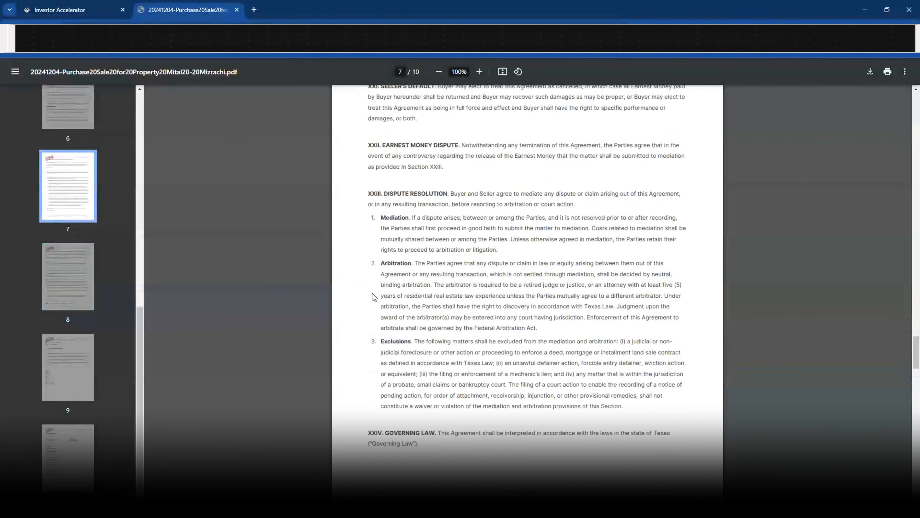
scroll(457, 299, up, 20)
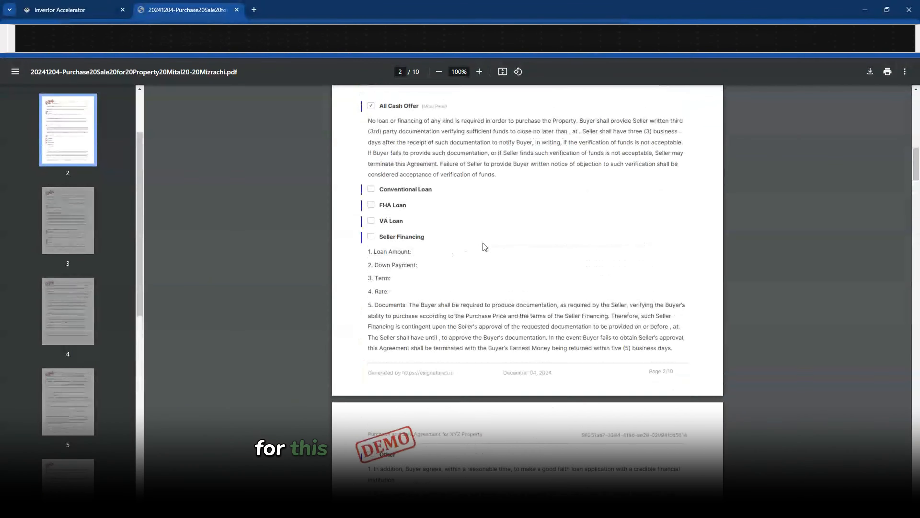
click(65, 11)
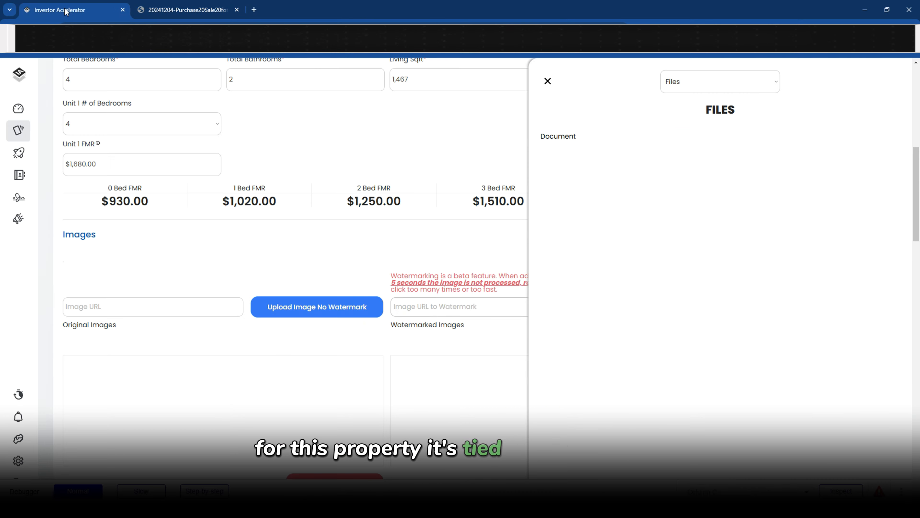
Close the Files panel, check the contract's Complete stage in Contracts, and open Resources in a new tab
click(548, 81)
scroll(485, 254, up, 10)
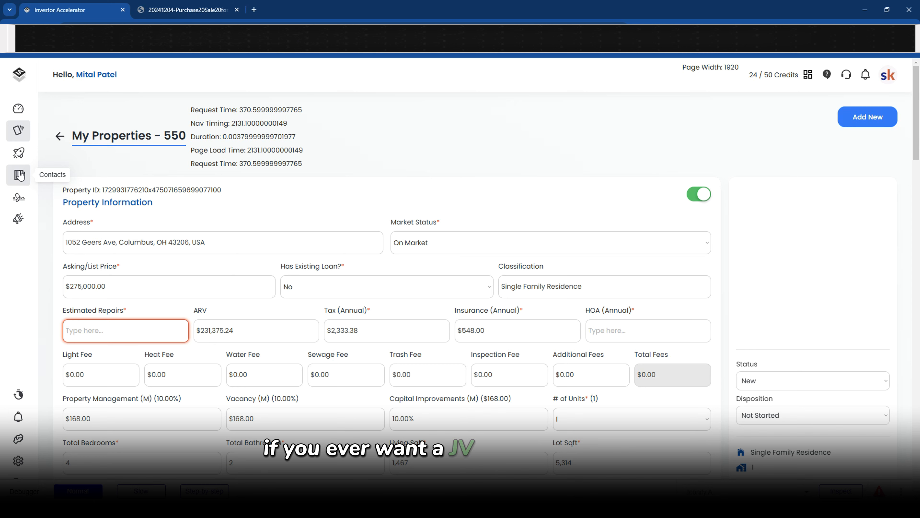
click(18, 197)
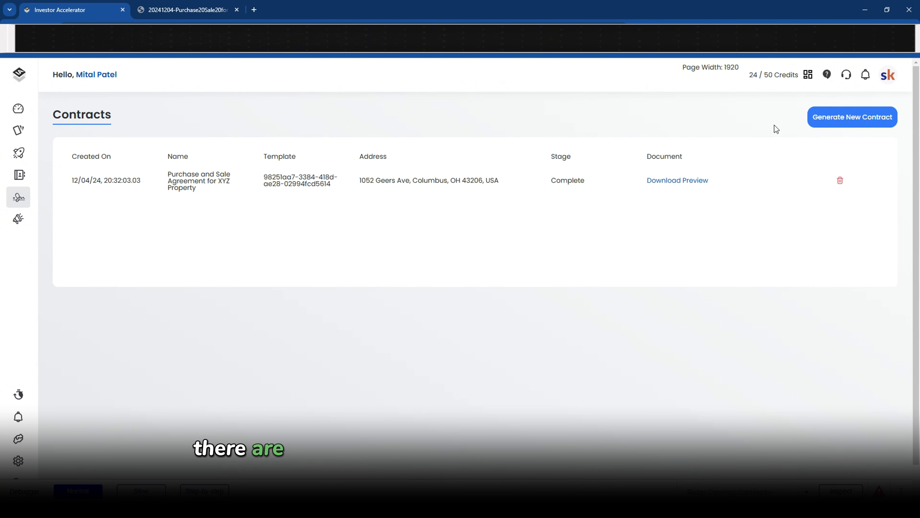
click(827, 75)
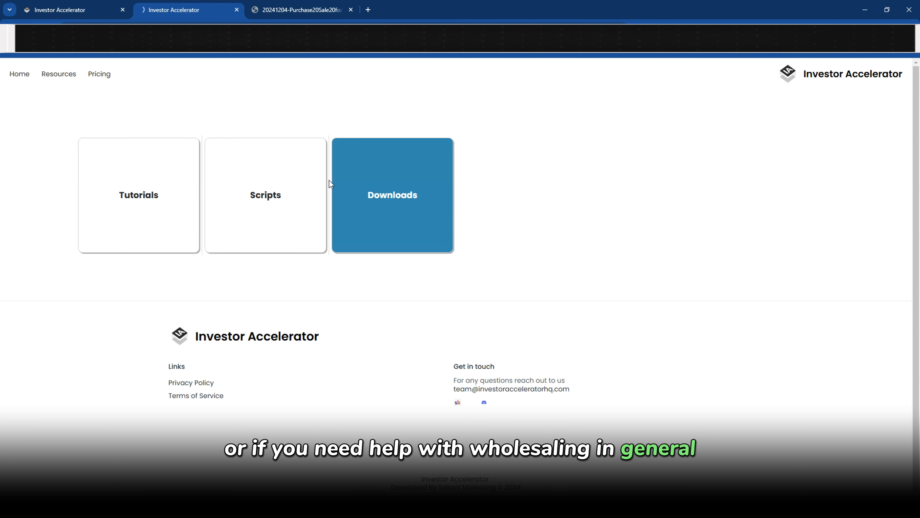
View Tutorials, return to Contracts, then choose Feature Request in the support form and close it
click(117, 146)
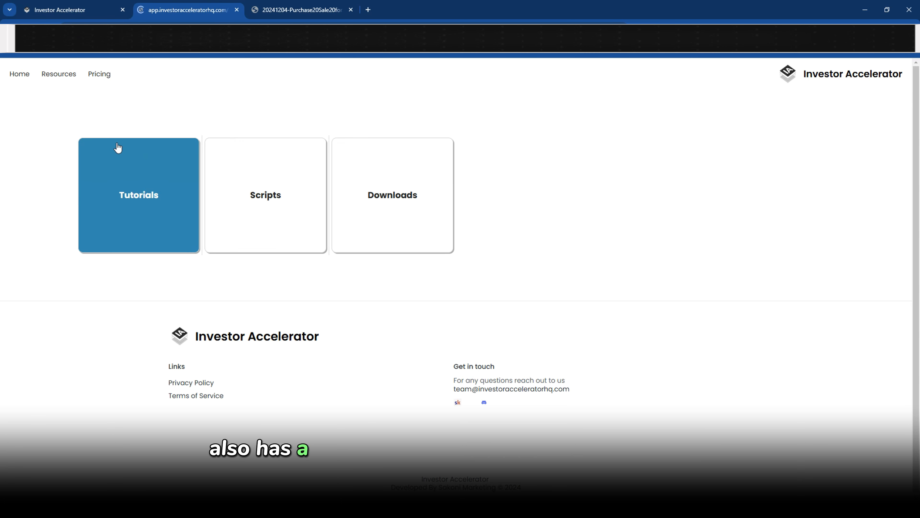
click(88, 13)
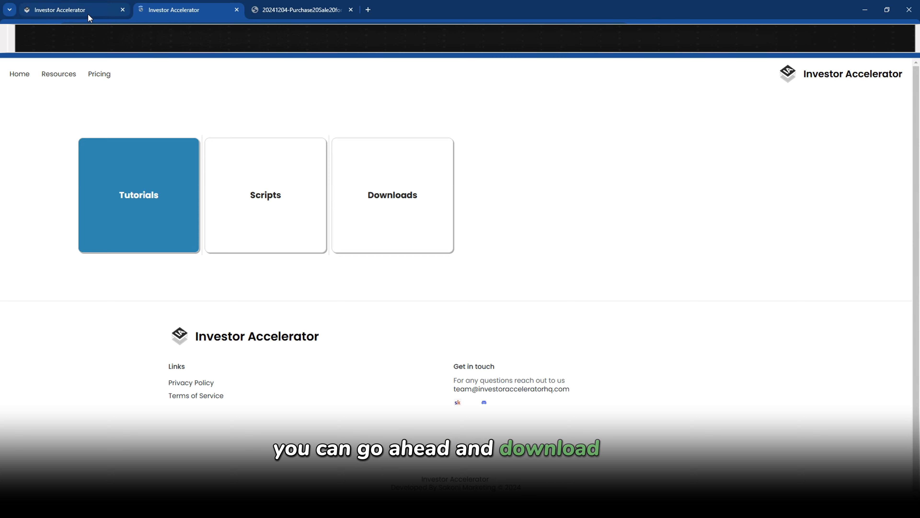
click(847, 74)
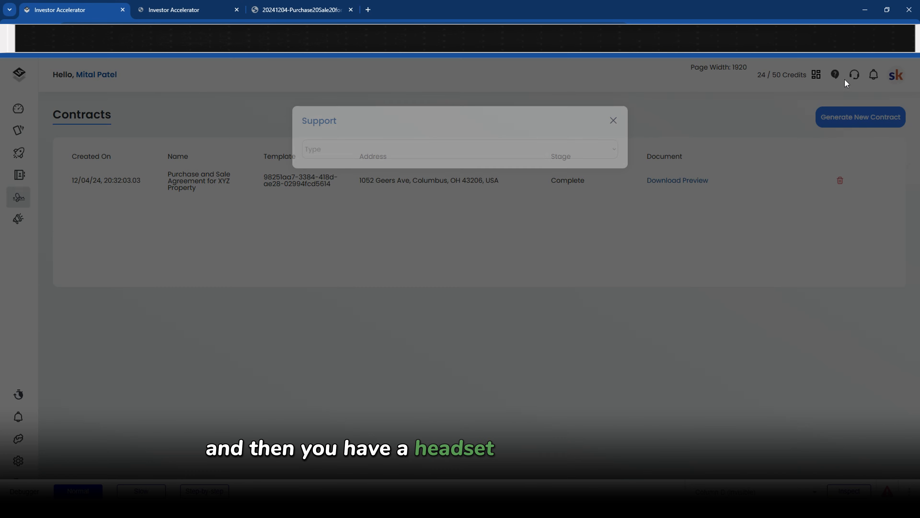
click(430, 143)
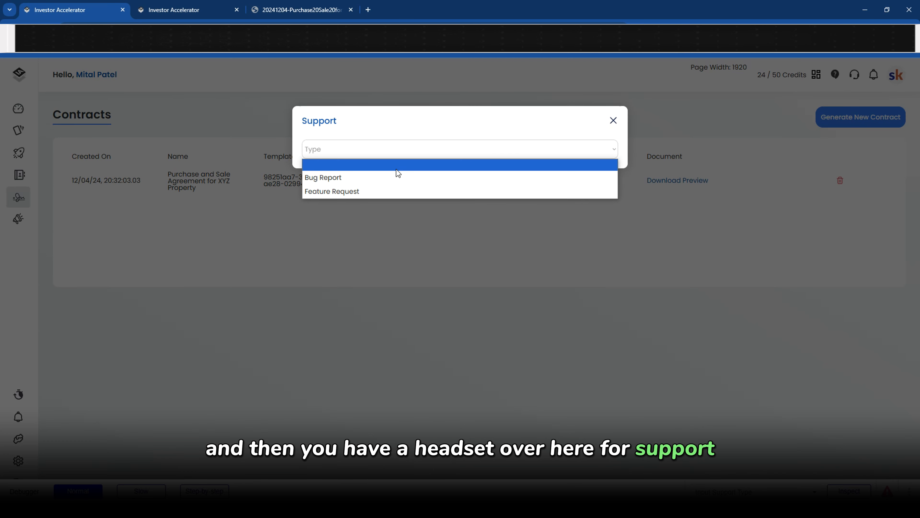
click(398, 189)
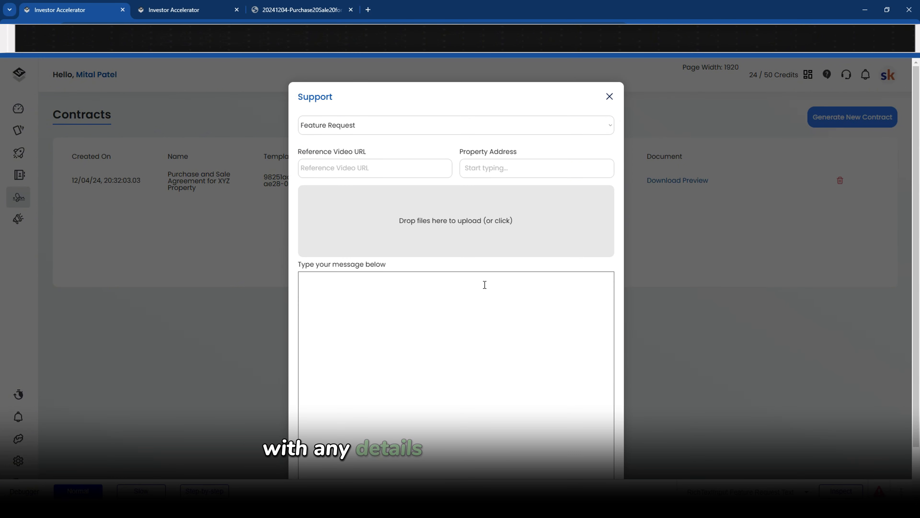
click(610, 97)
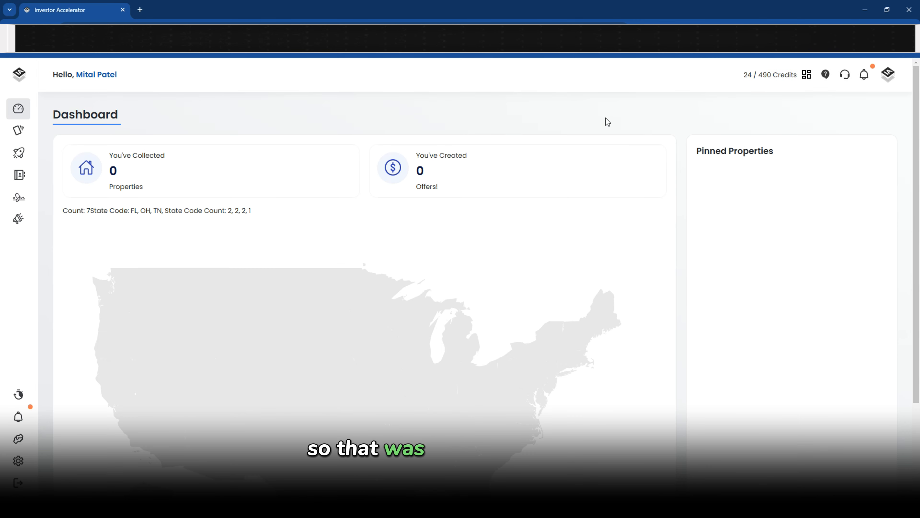